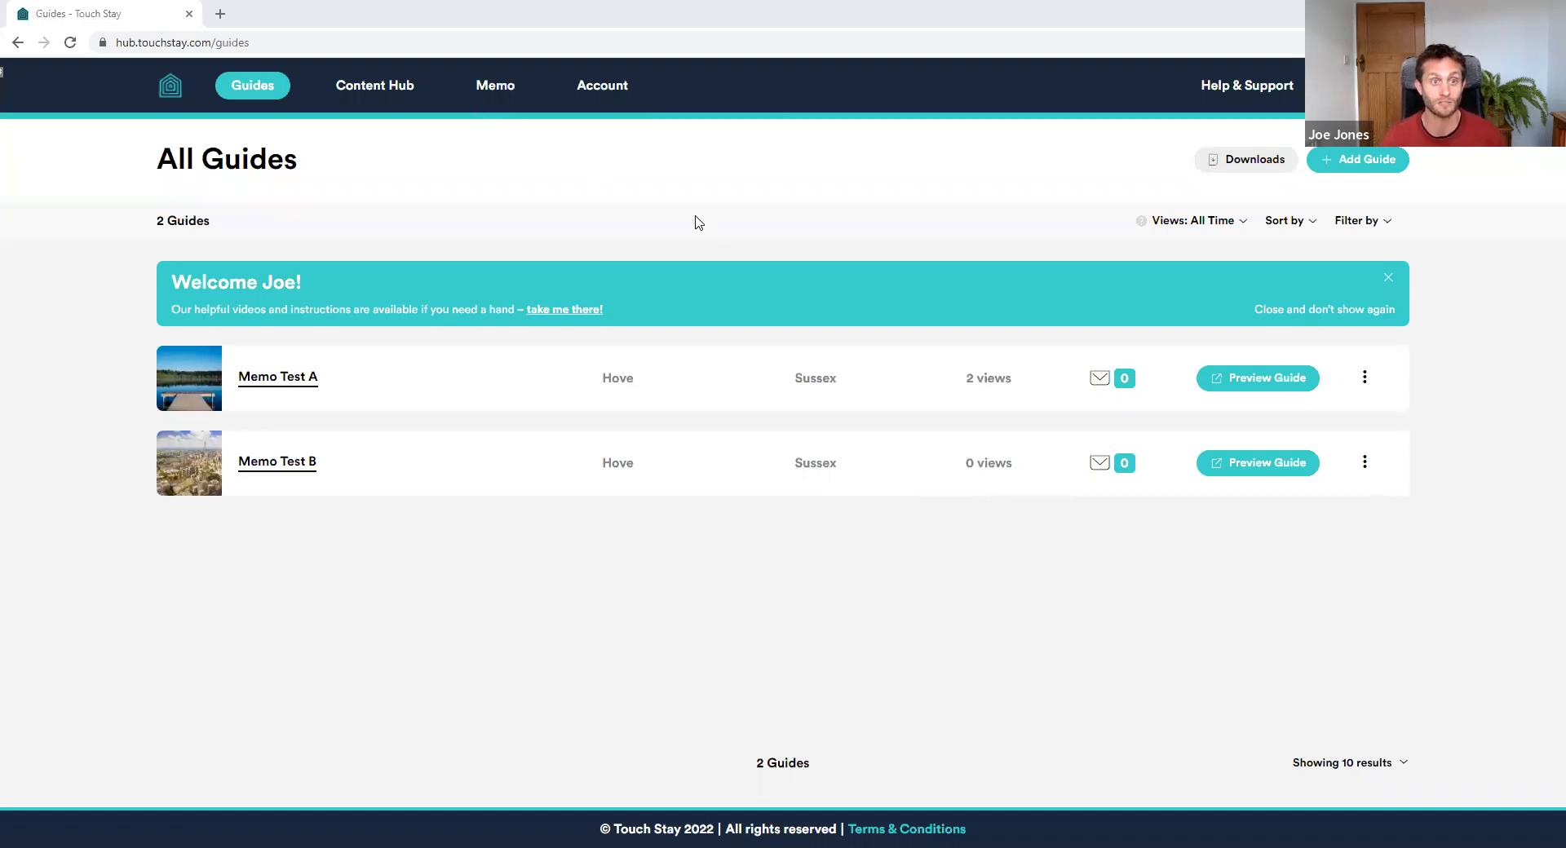
Go to Memo to see the four active message templates
left_click(495, 86)
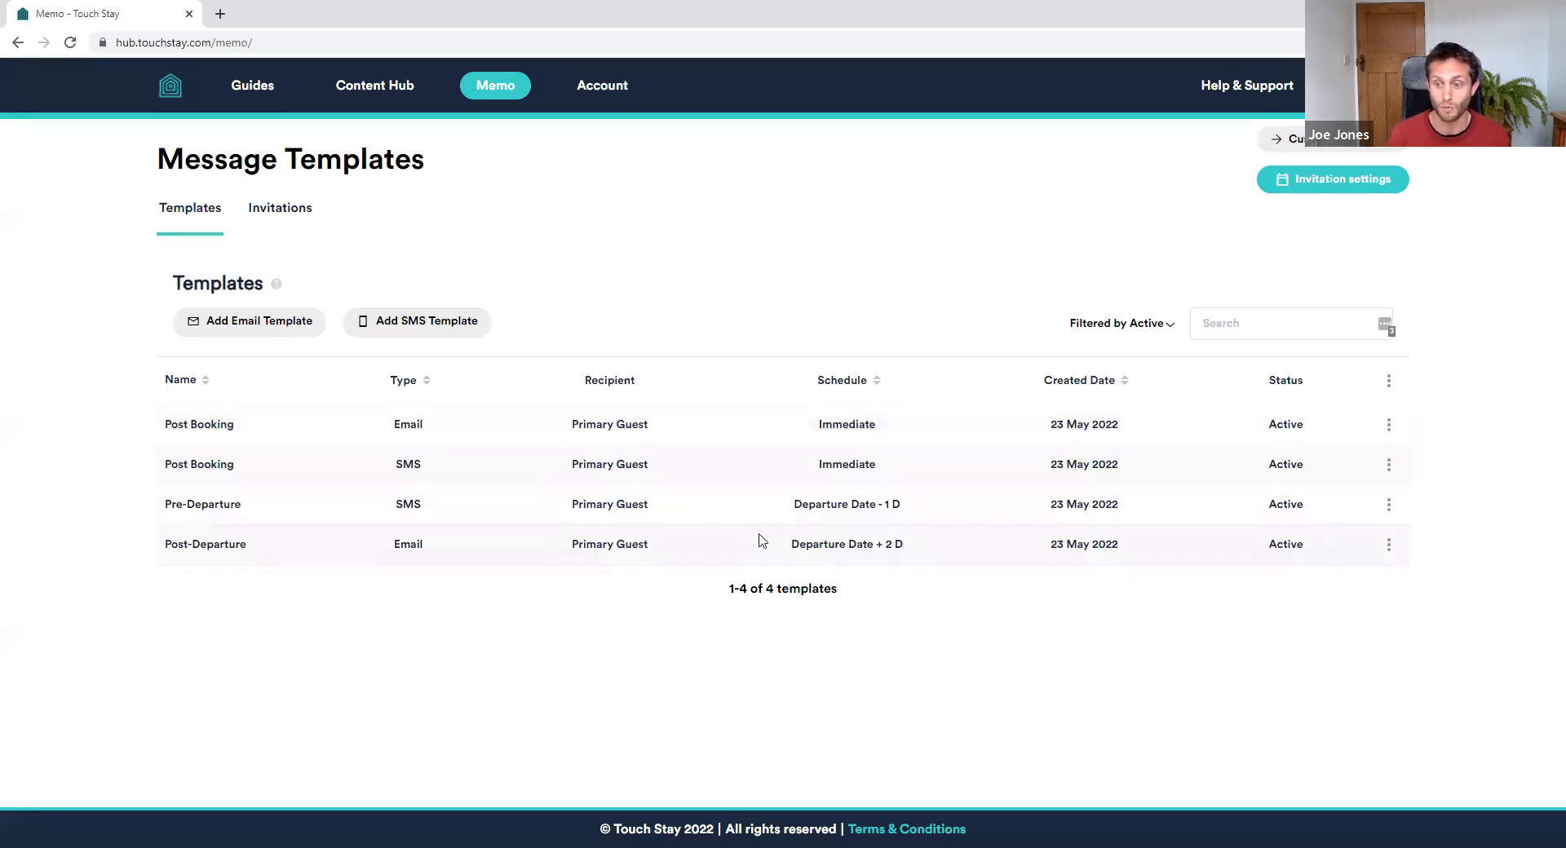
Start a new Access & Wifi email template, scheduled 3 days before arrival at 12:00 PM
left_click(285, 323)
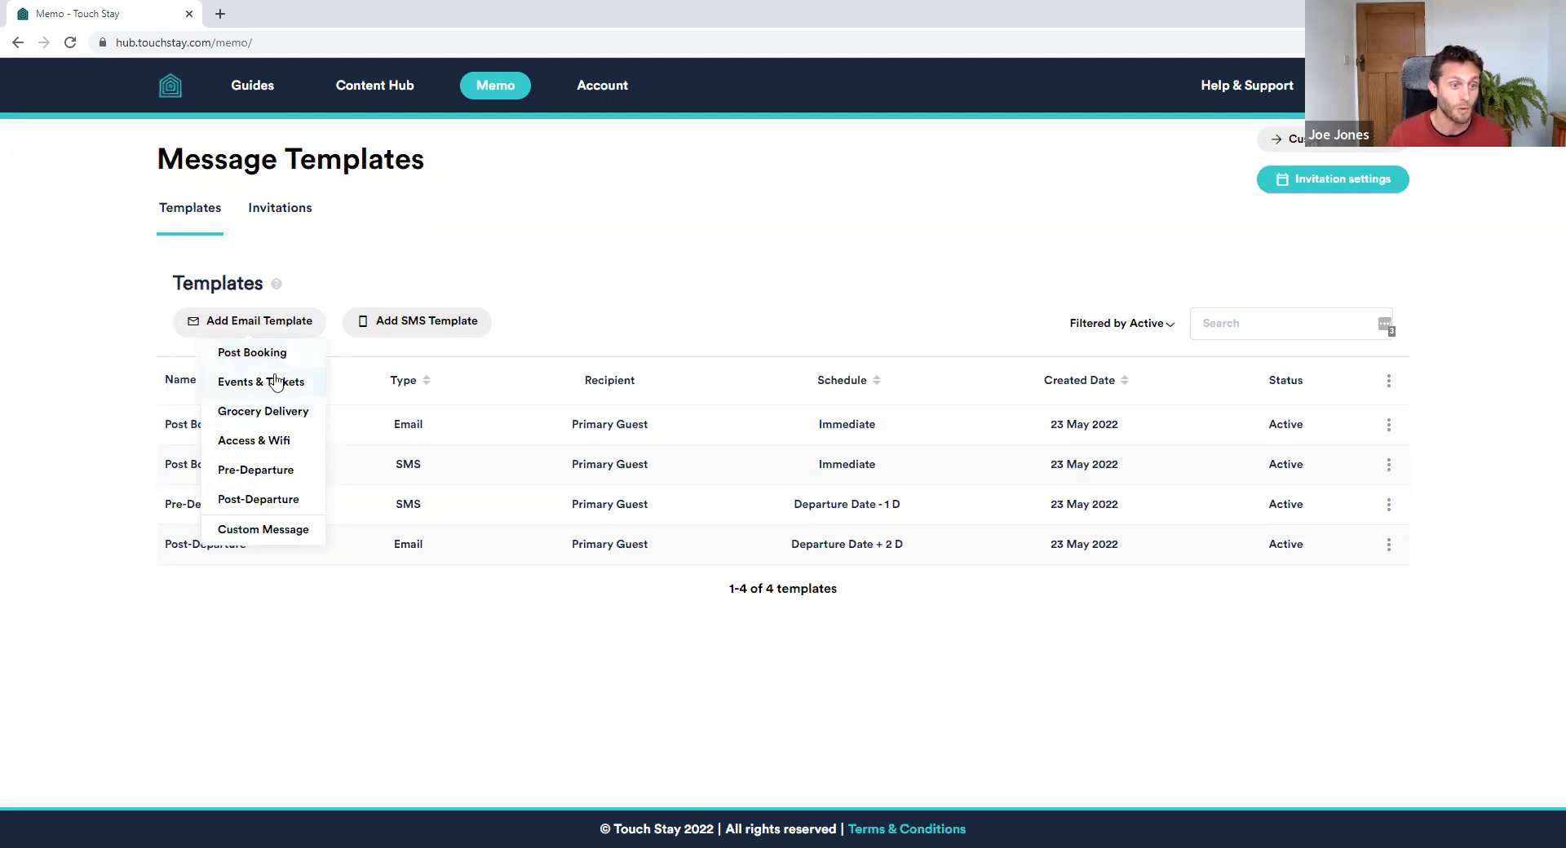
left_click(440, 327)
left_click(266, 322)
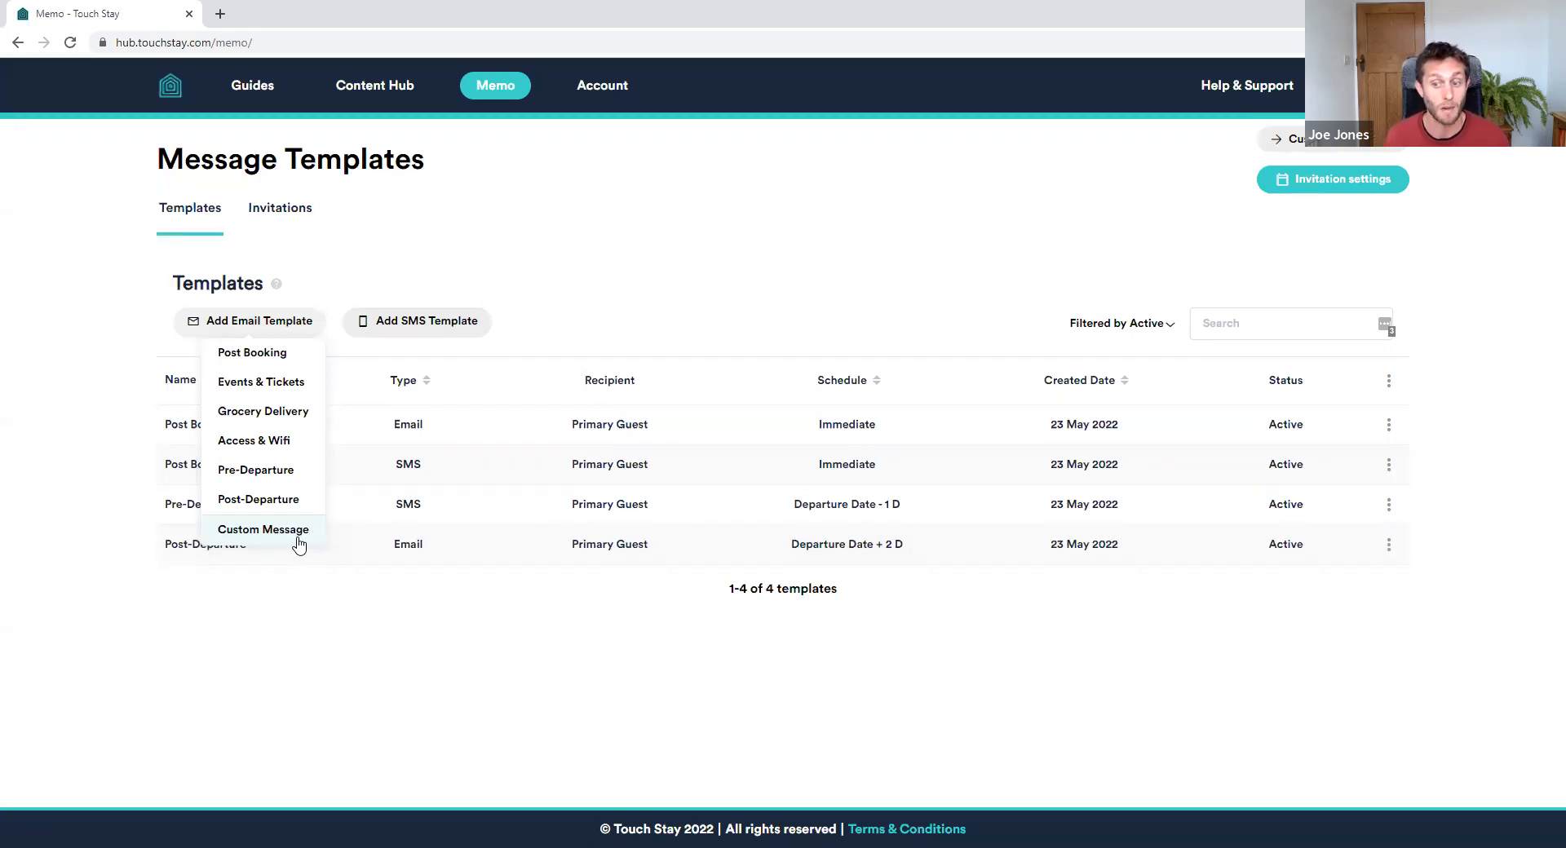
left_click(264, 445)
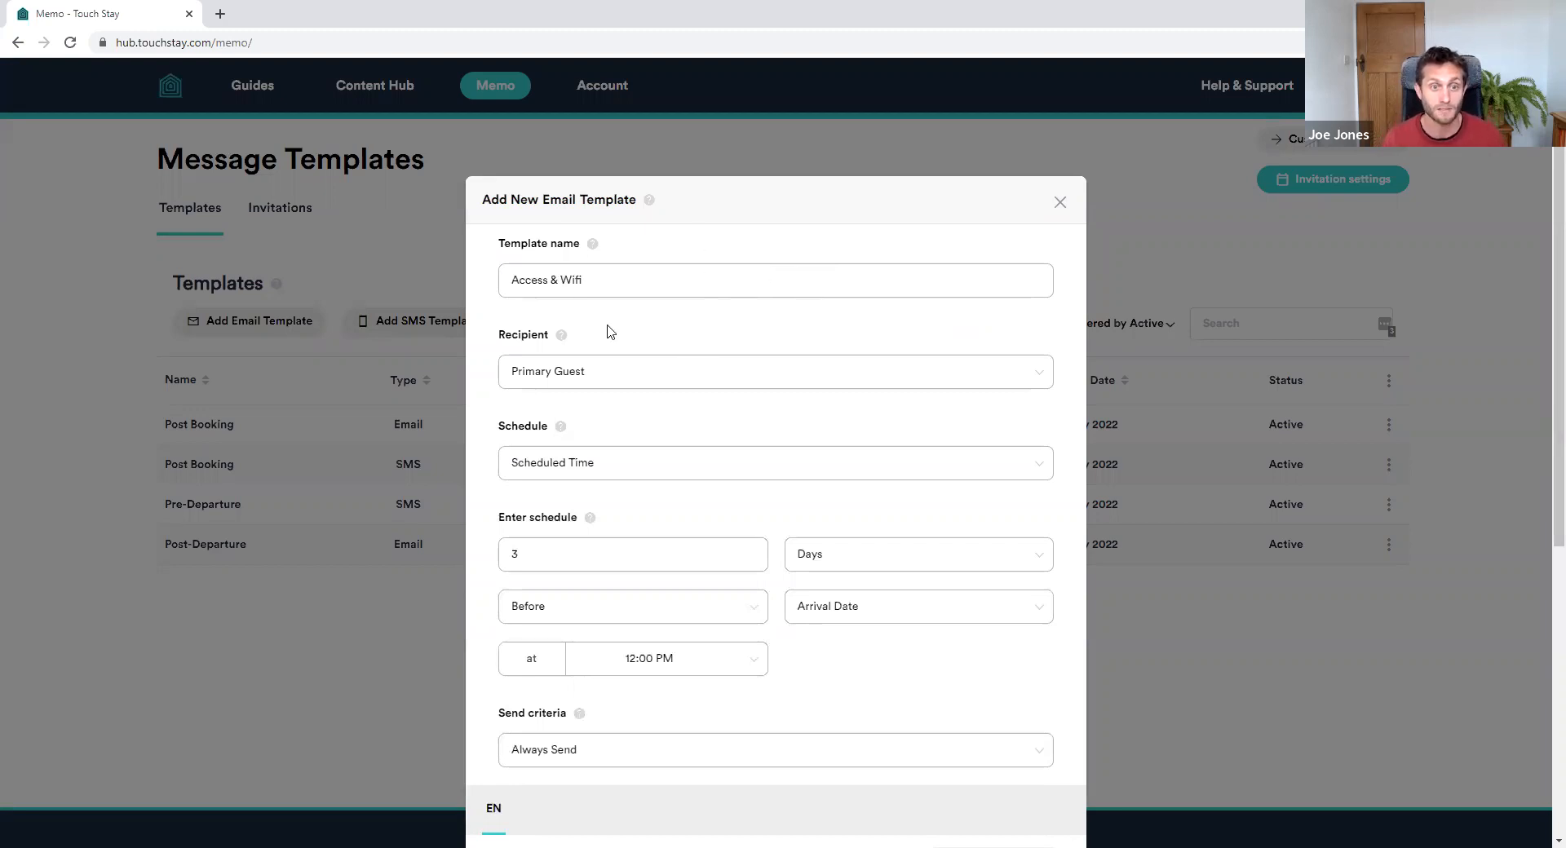
left_click(644, 289)
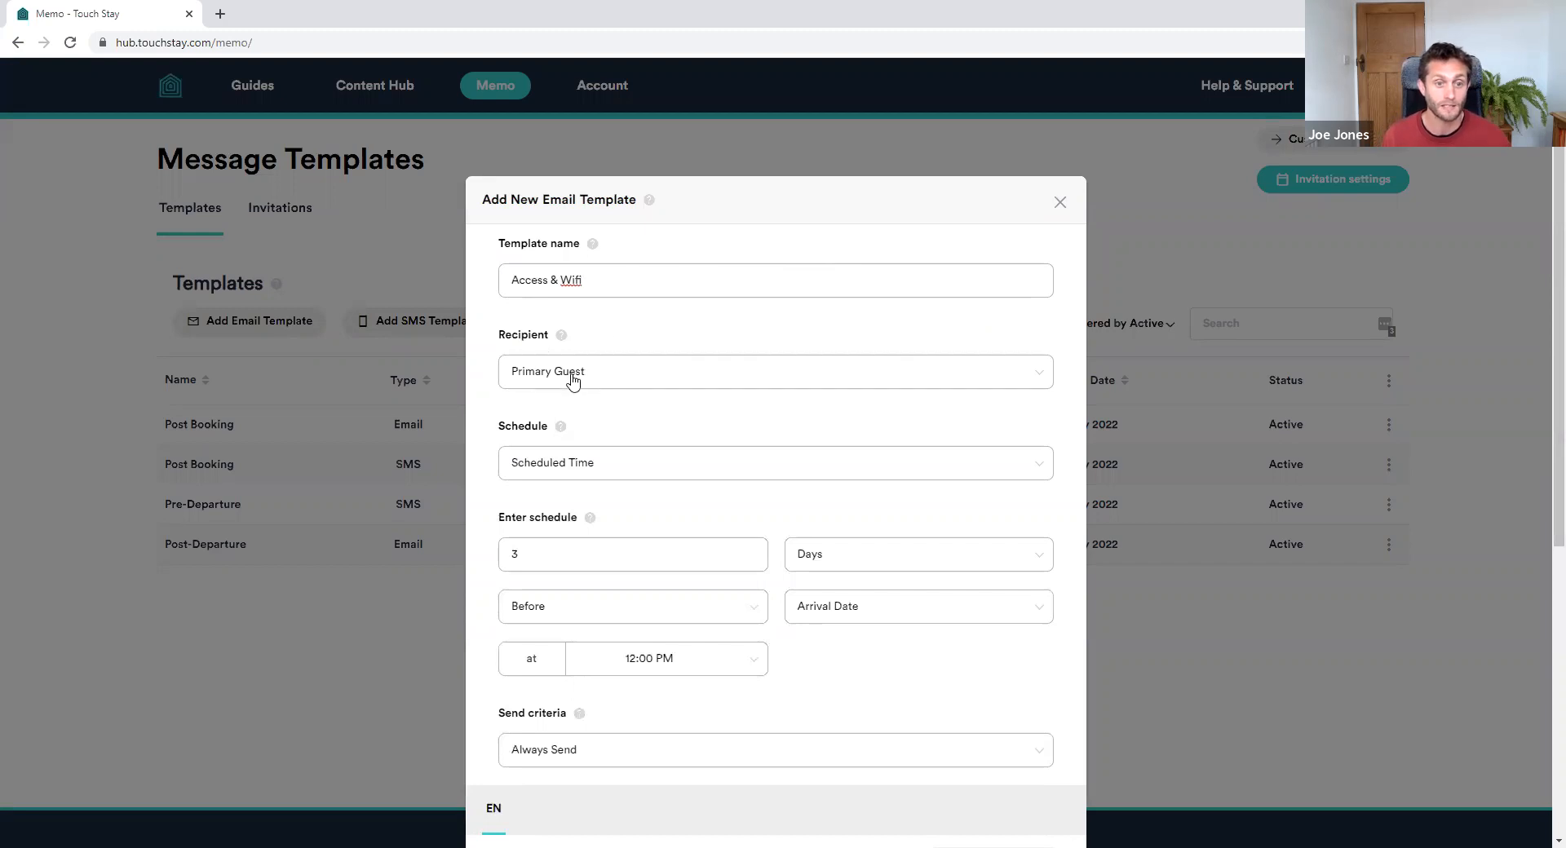
left_click(617, 377)
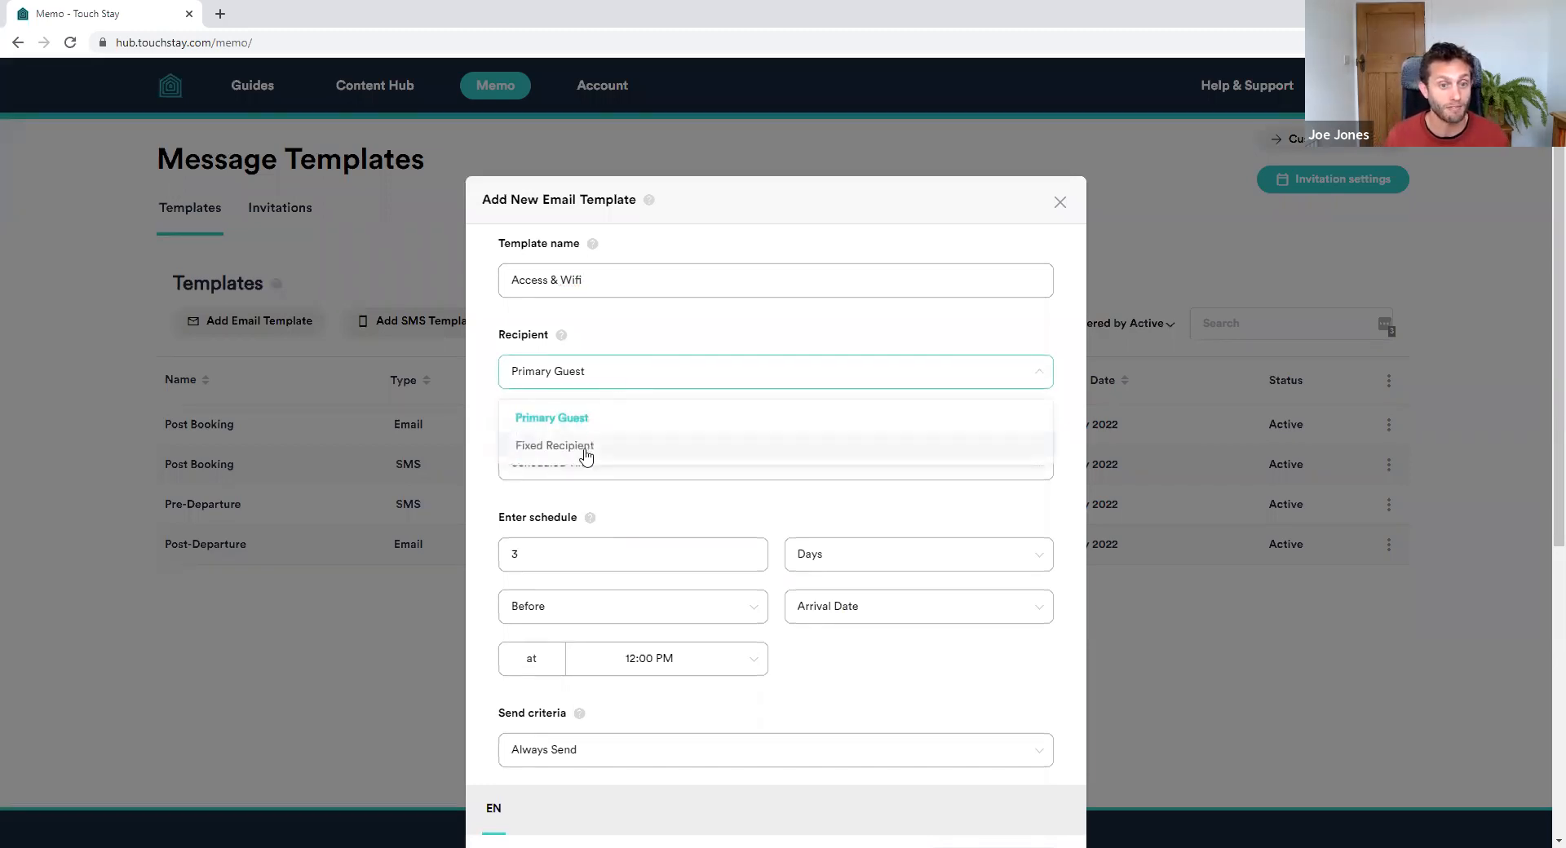
left_click(644, 374)
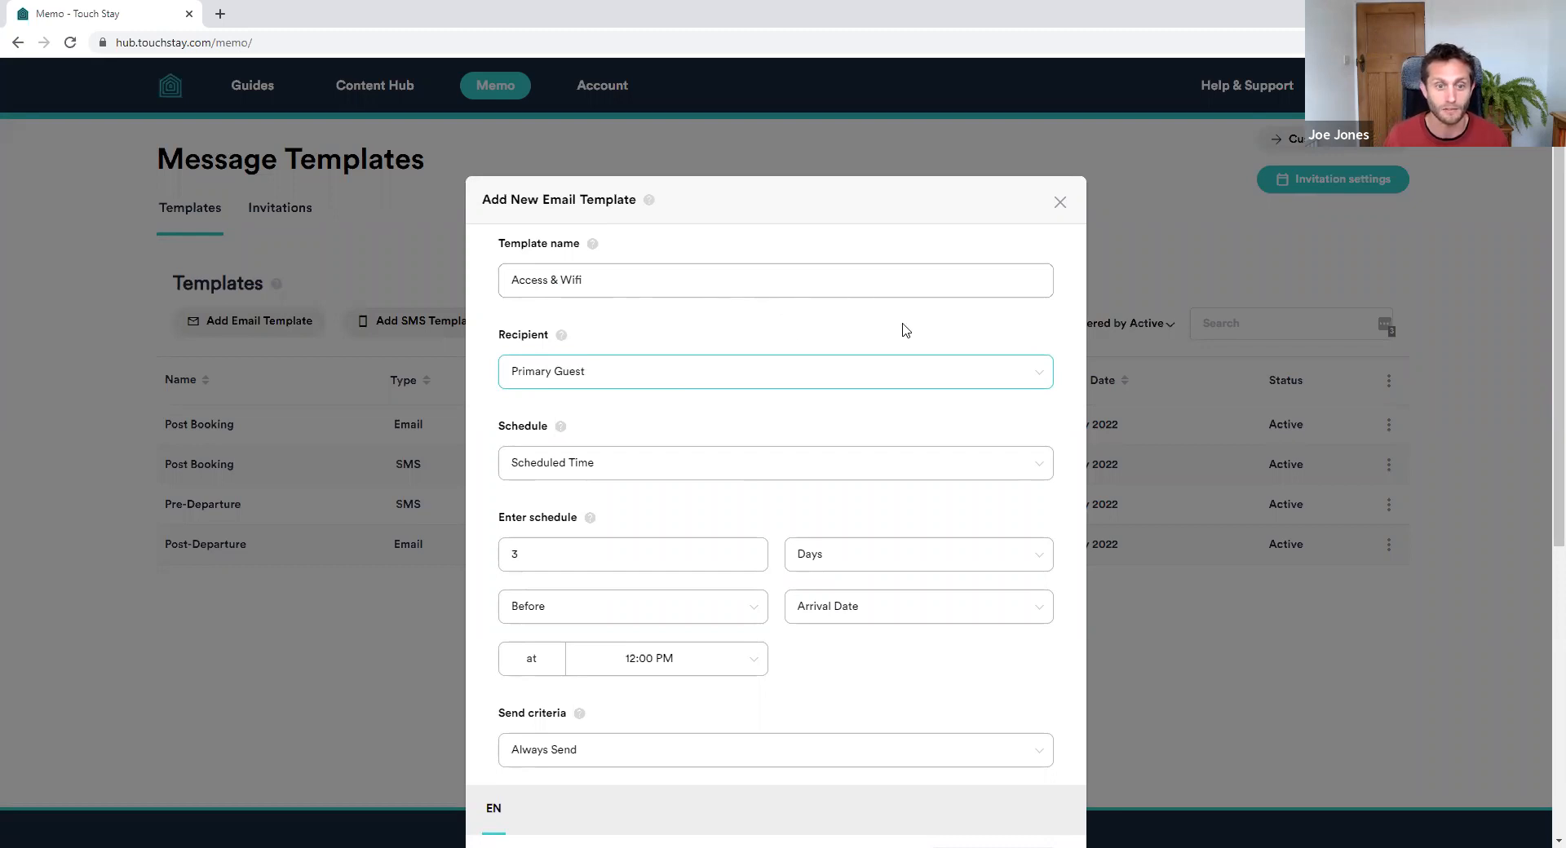
scroll(954, 339, "down", 2)
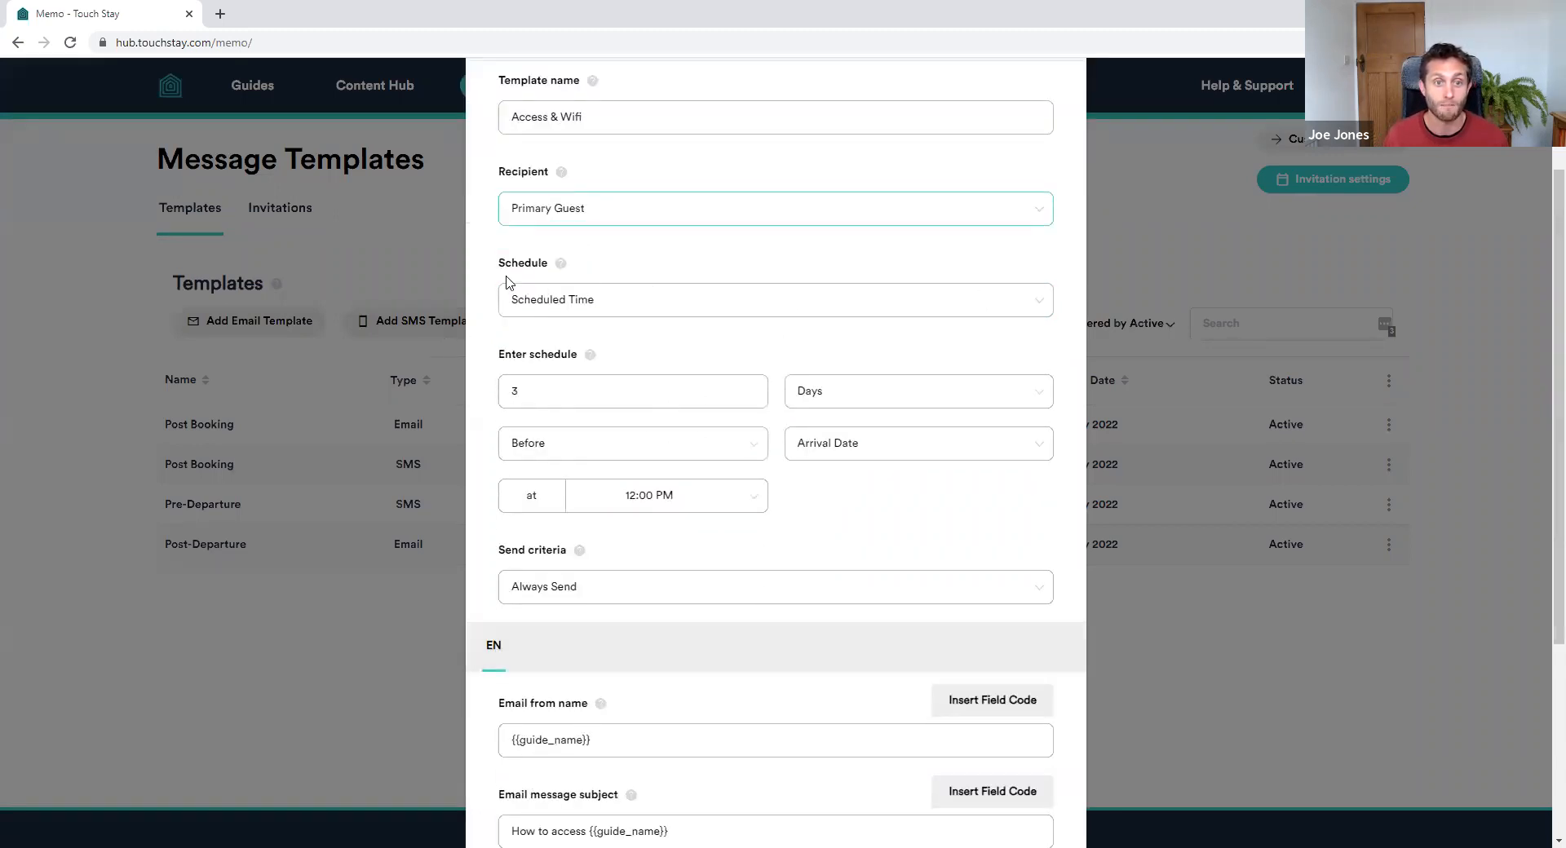
left_click(734, 303)
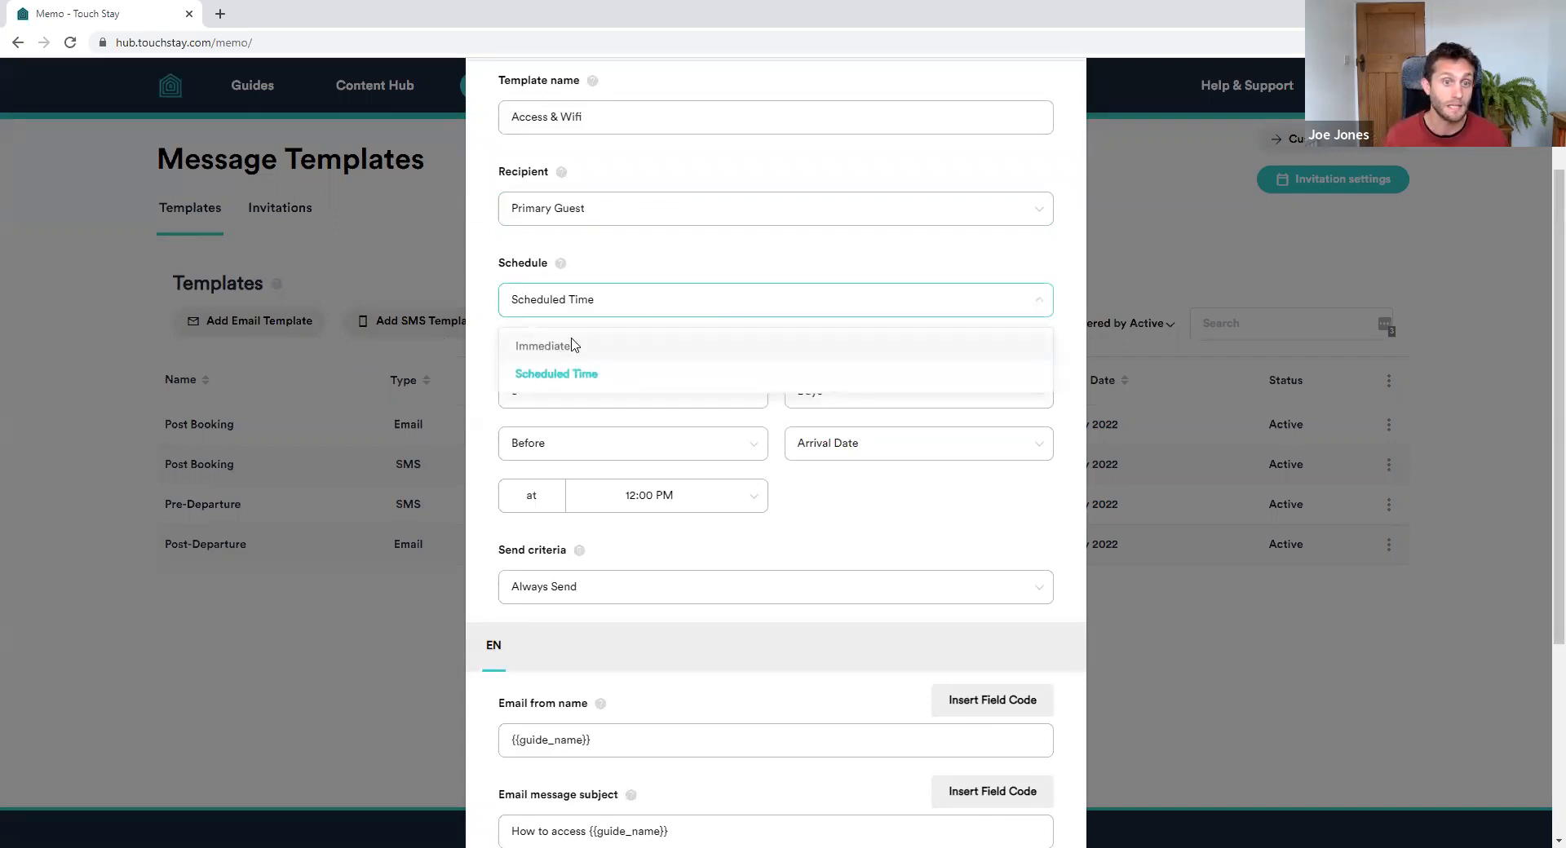
left_click(676, 303)
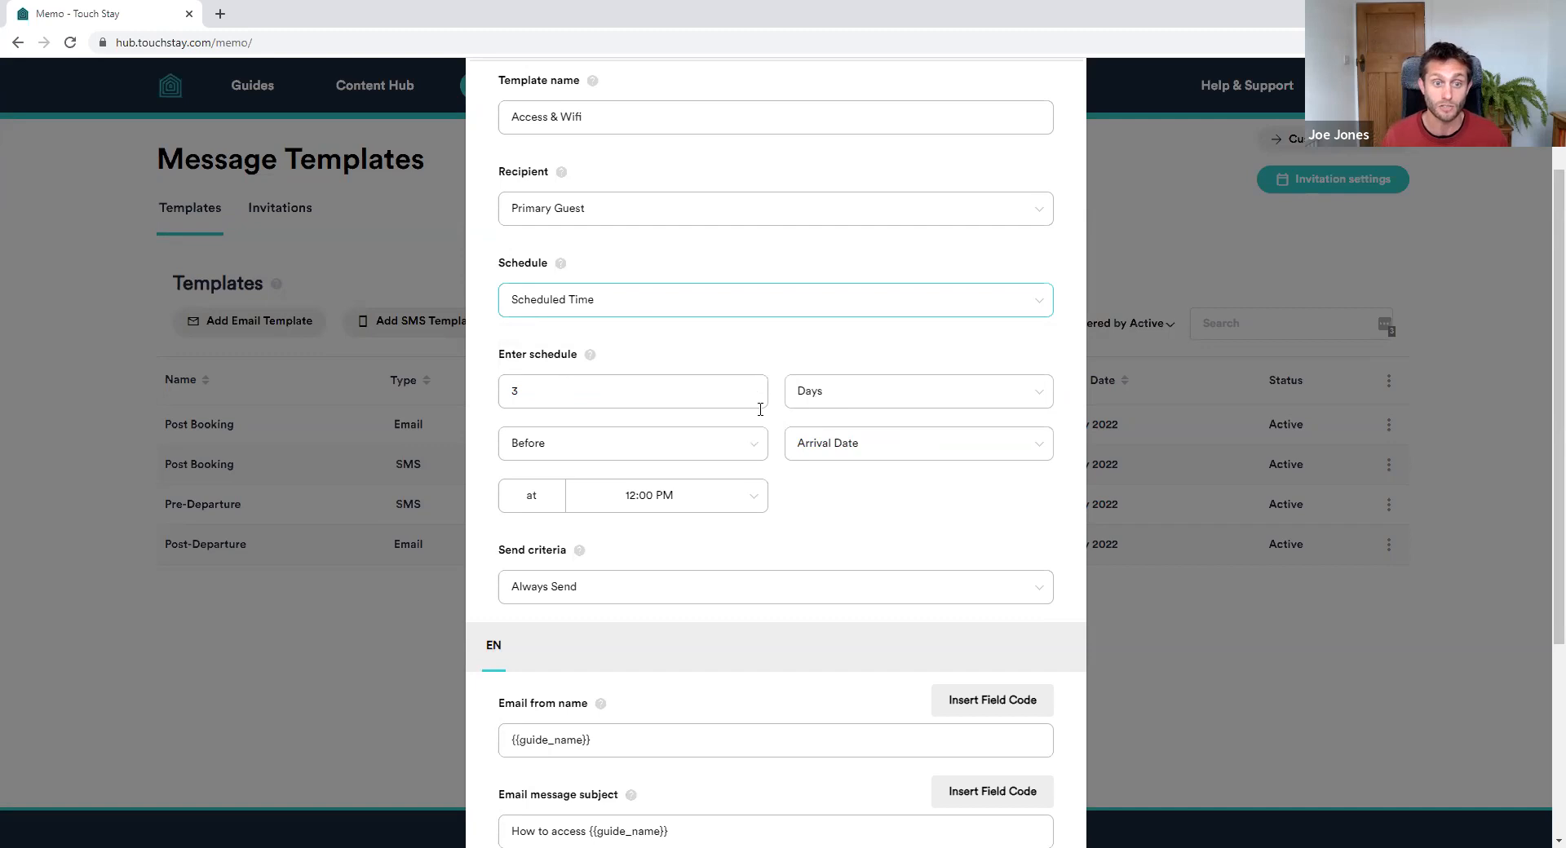
left_click(892, 396)
left_click_drag(879, 346, 707, 427)
left_click(636, 444)
left_click(923, 454)
left_click(765, 537)
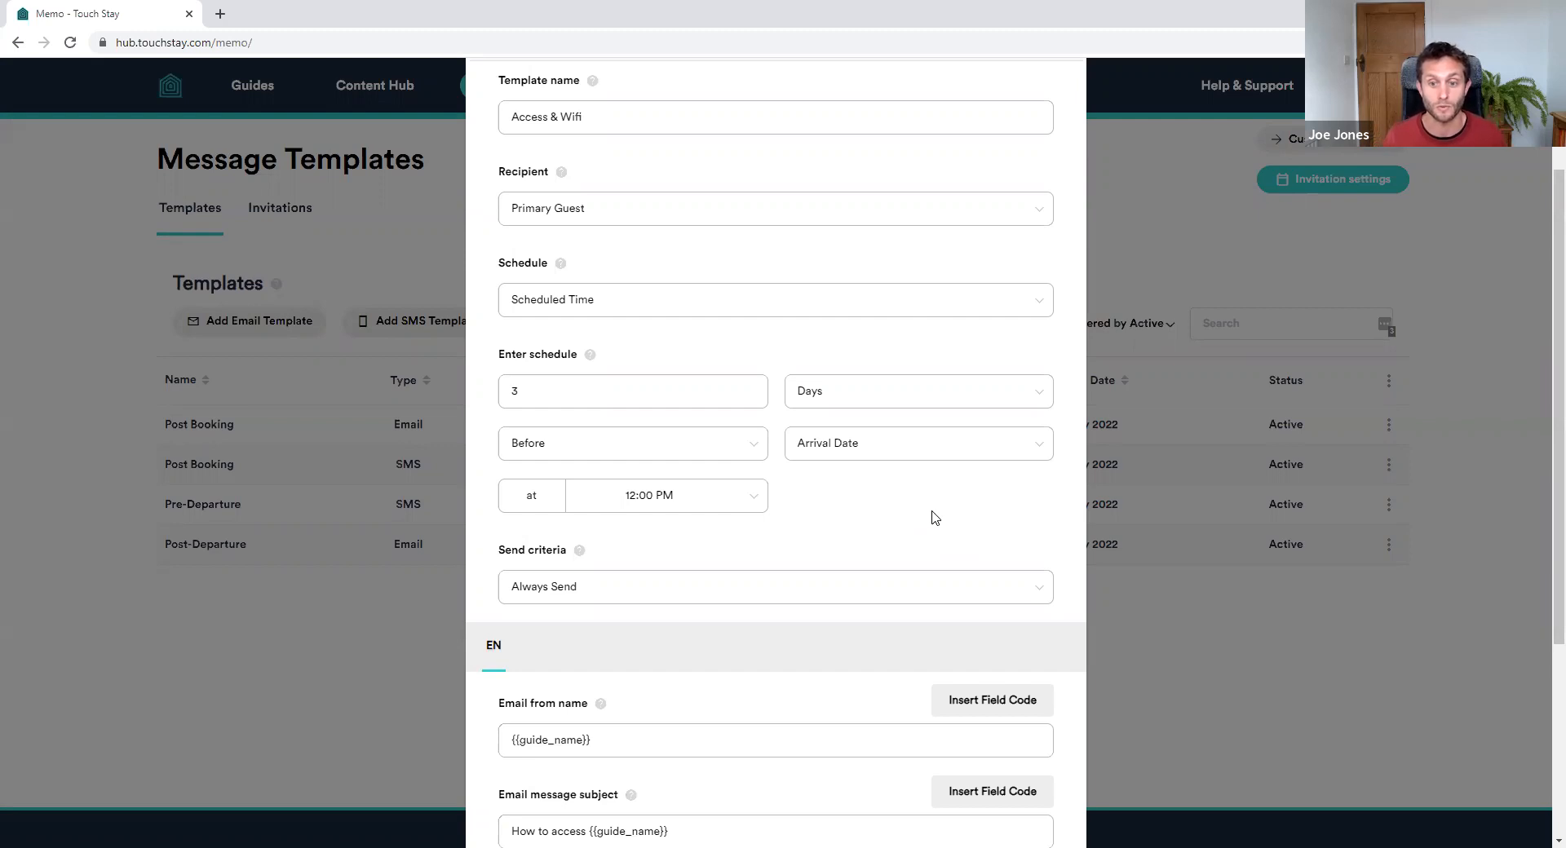
Enlarge the email body editor to show the greeting, invitation link and access details
scroll(909, 432, "down", 2)
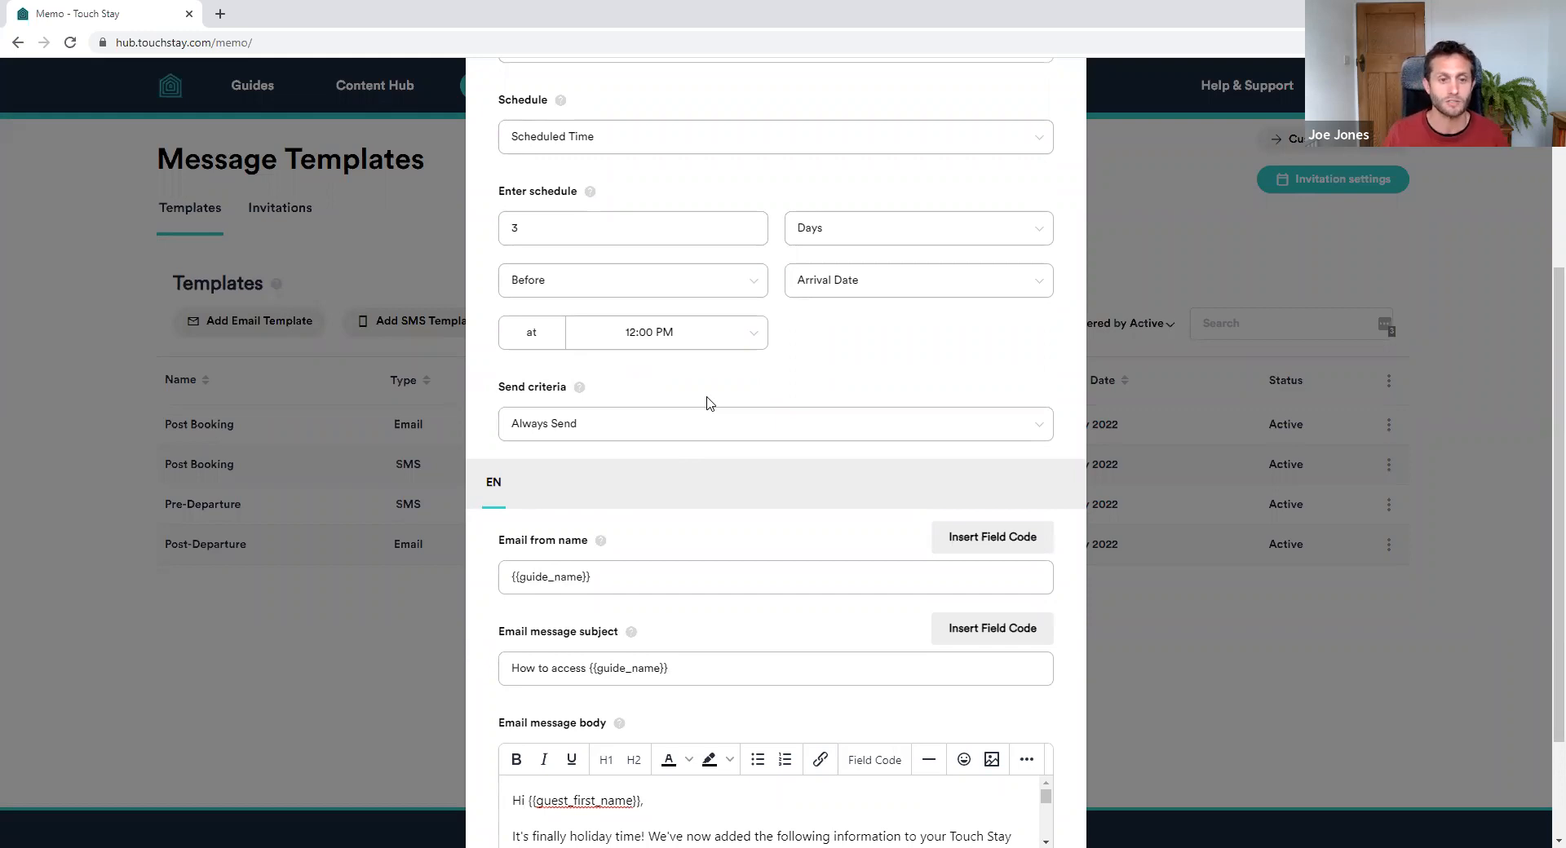
scroll(782, 452, "down", 2)
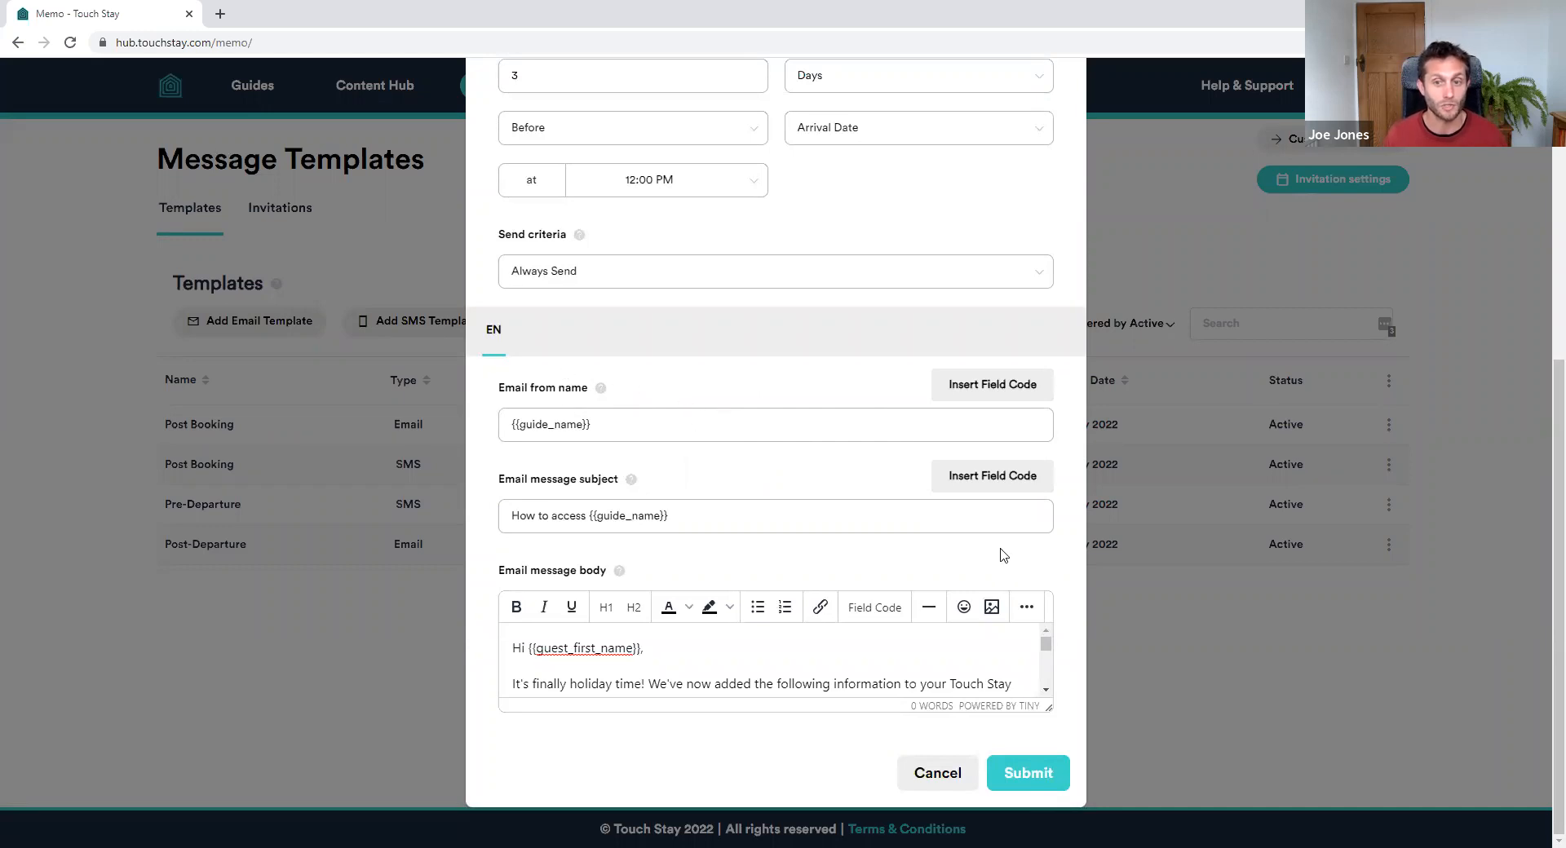
left_click_drag(1052, 715, 1066, 828)
scroll(1140, 578, "down", 1)
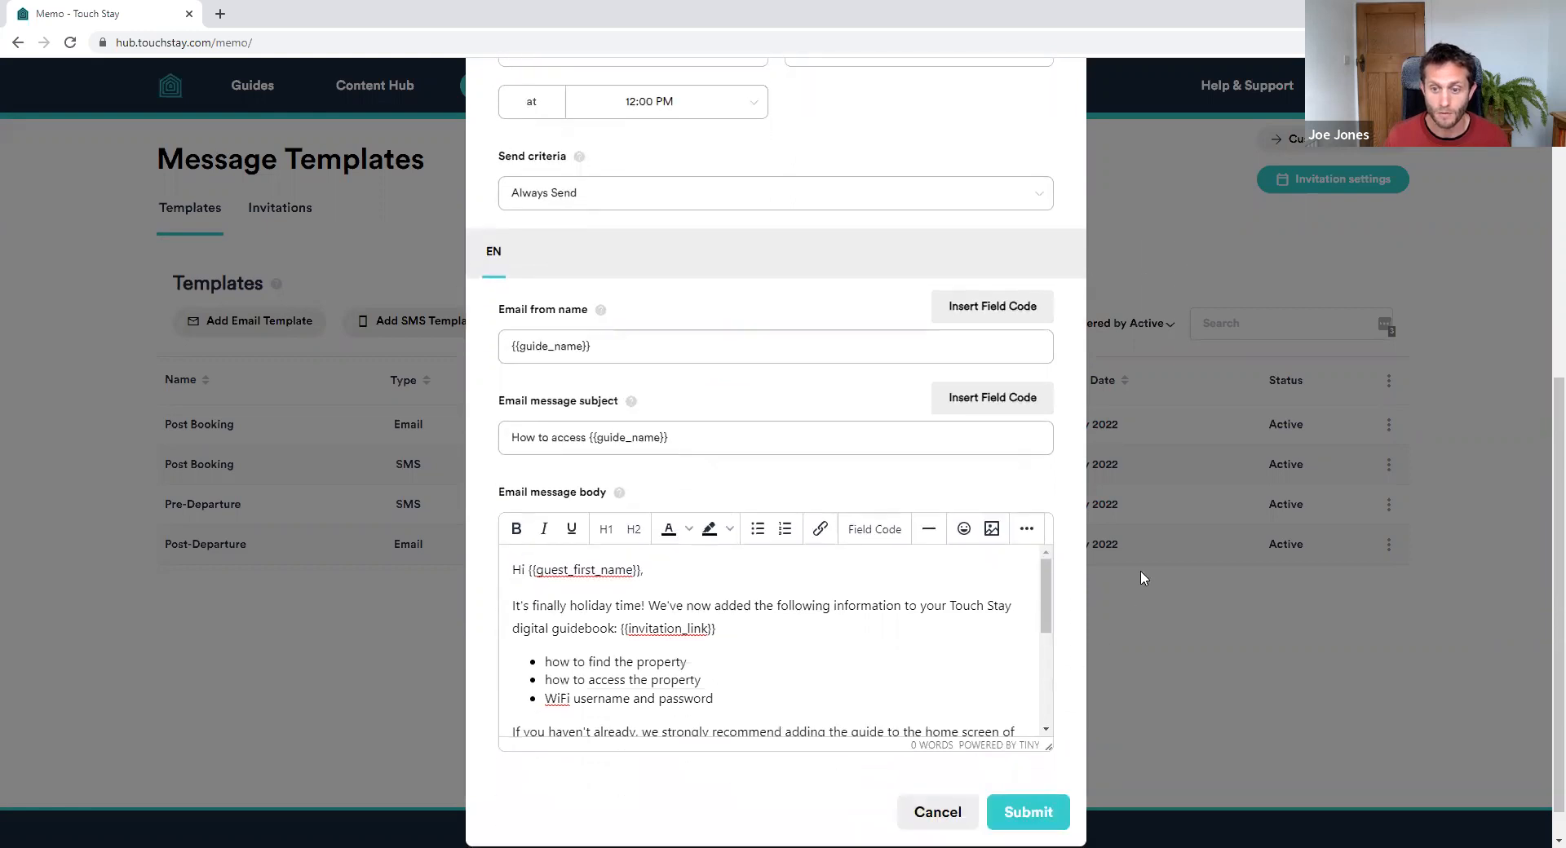
left_click_drag(1050, 742, 1054, 824)
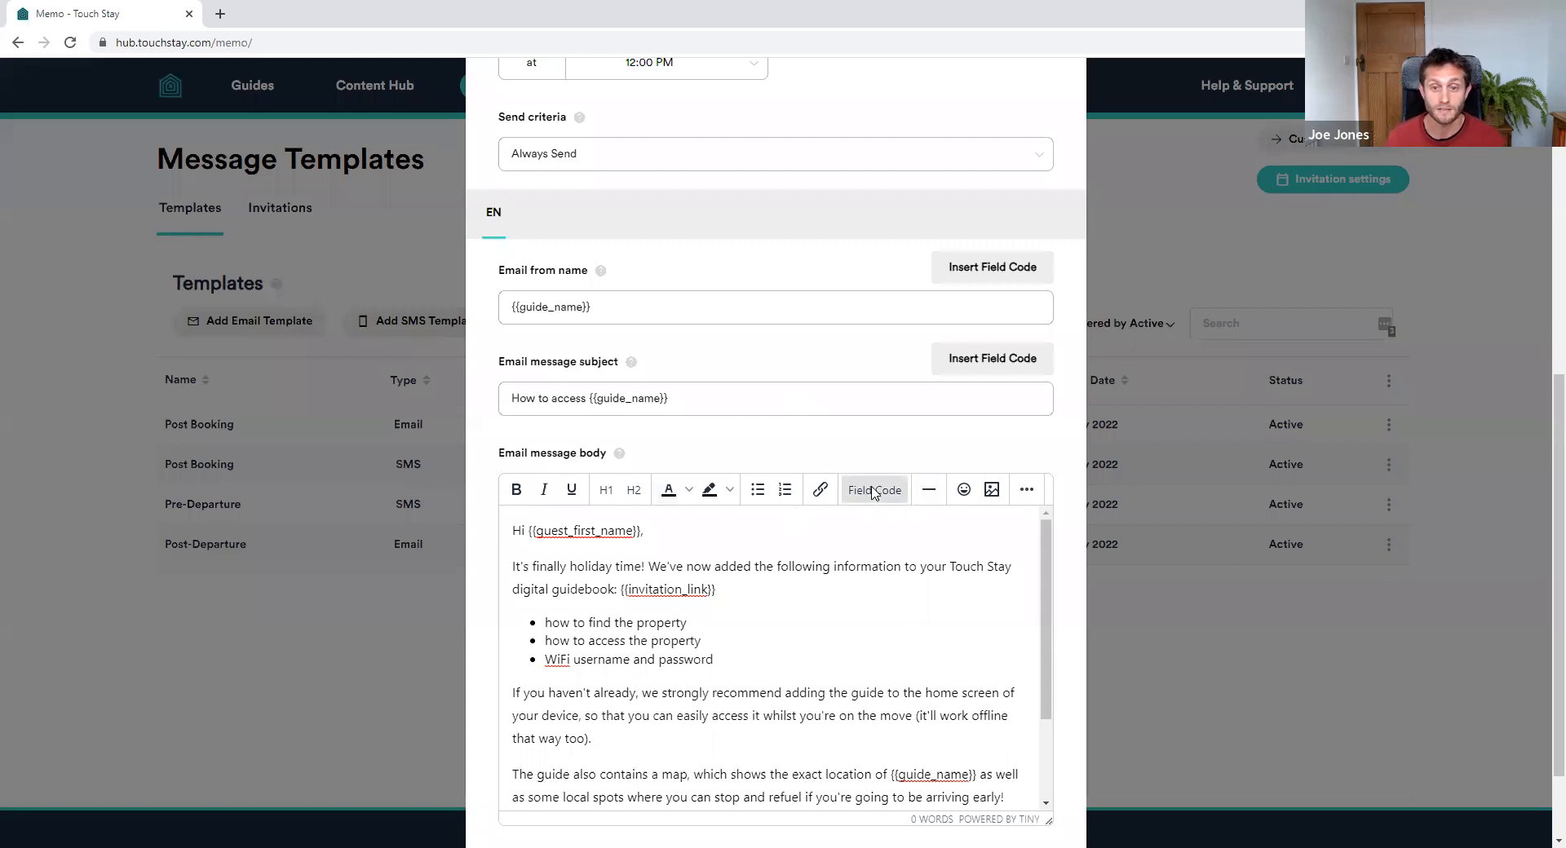
left_click(872, 493)
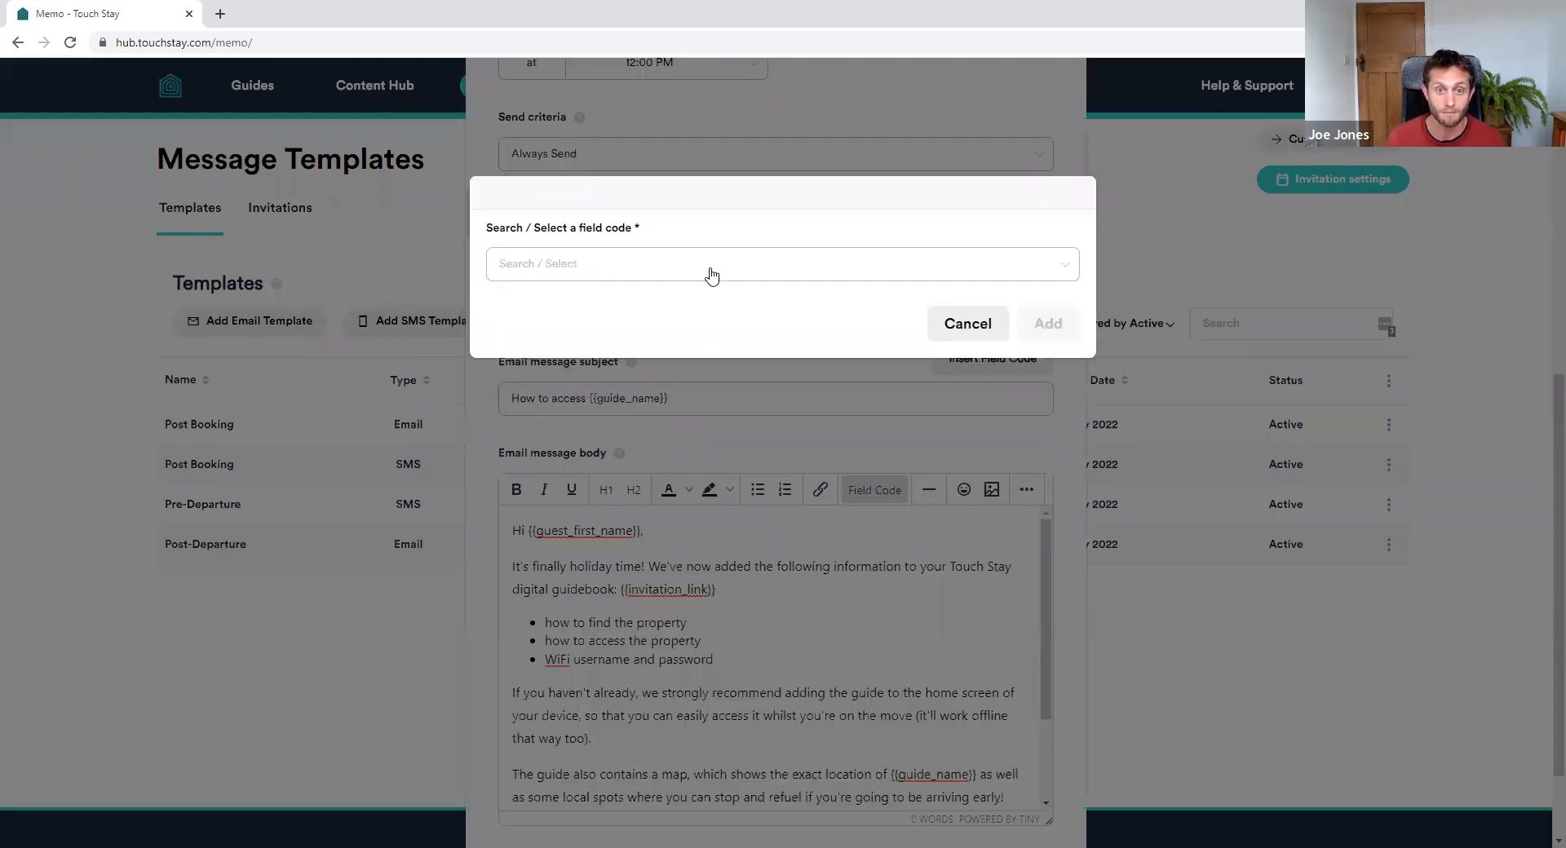
left_click(714, 269)
scroll(725, 359, "down", 3)
scroll(677, 367, "up", 3)
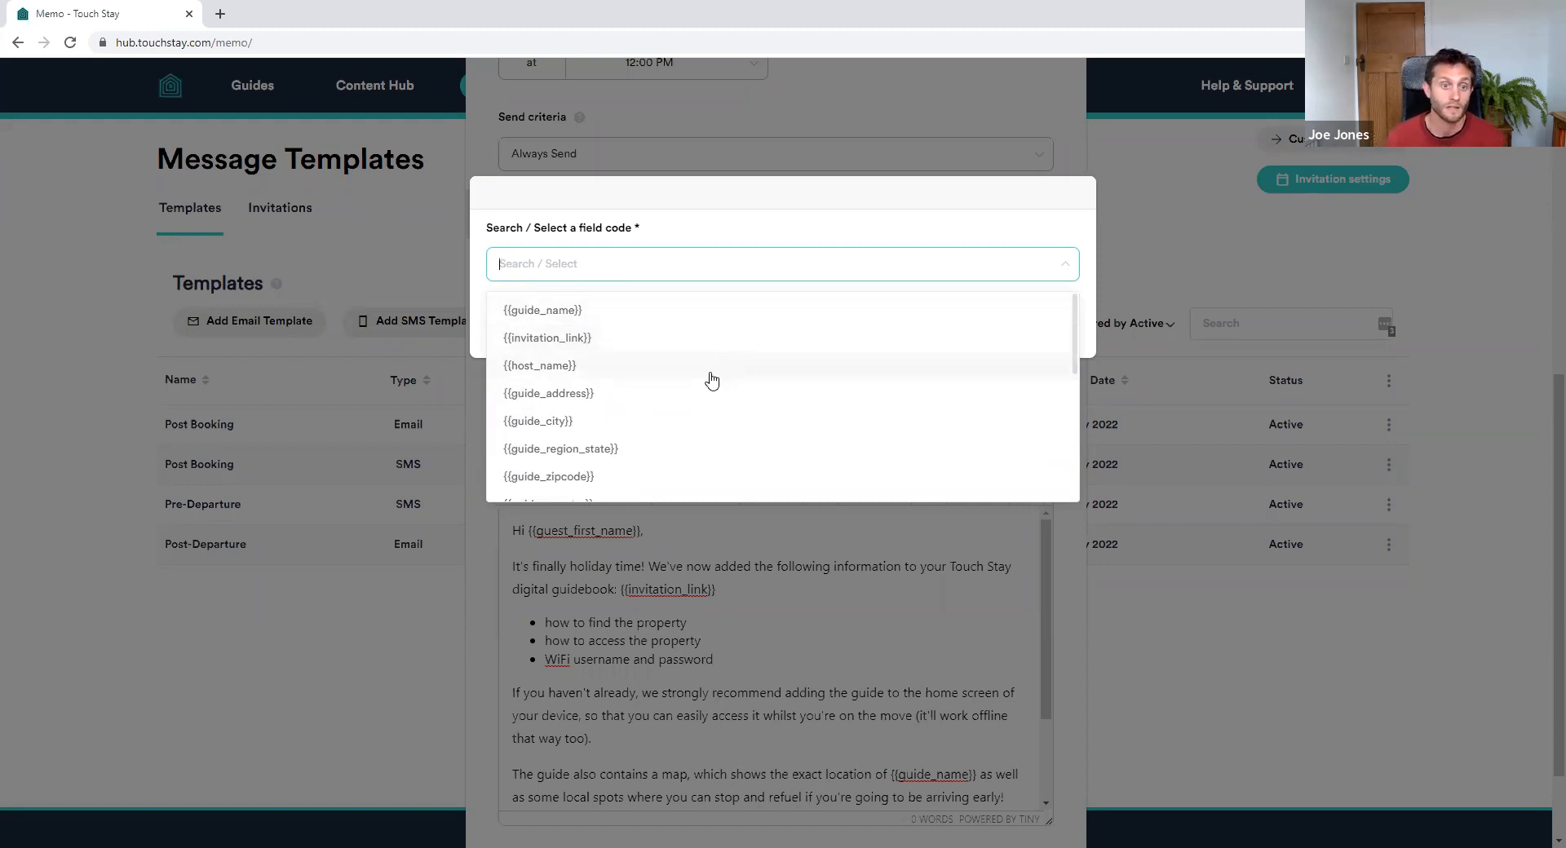
scroll(612, 384, "down", 1)
scroll(718, 383, "down", 3)
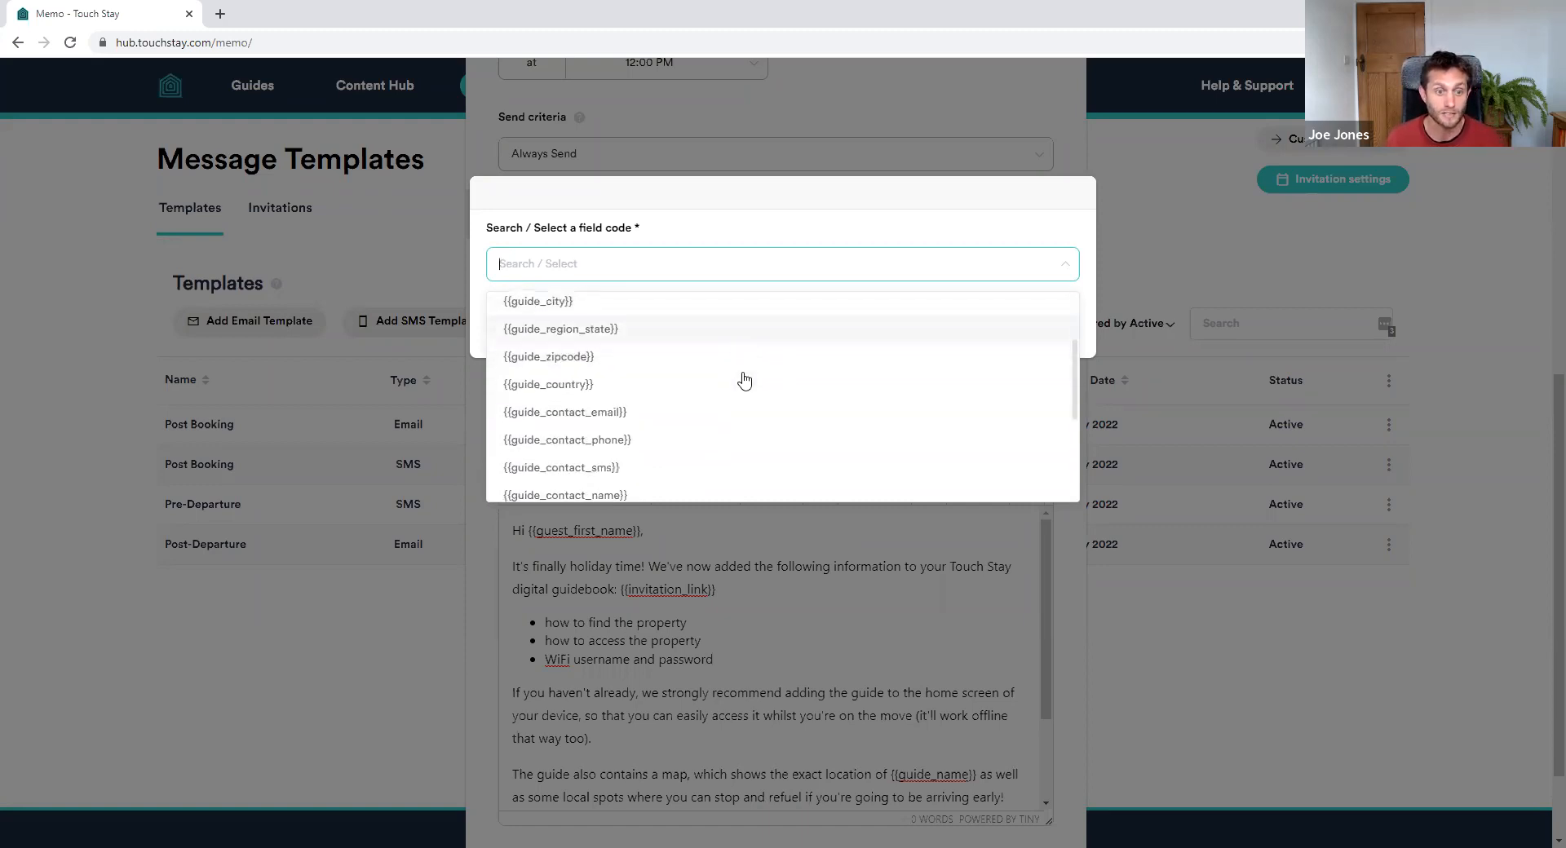
scroll(616, 422, "down", 1)
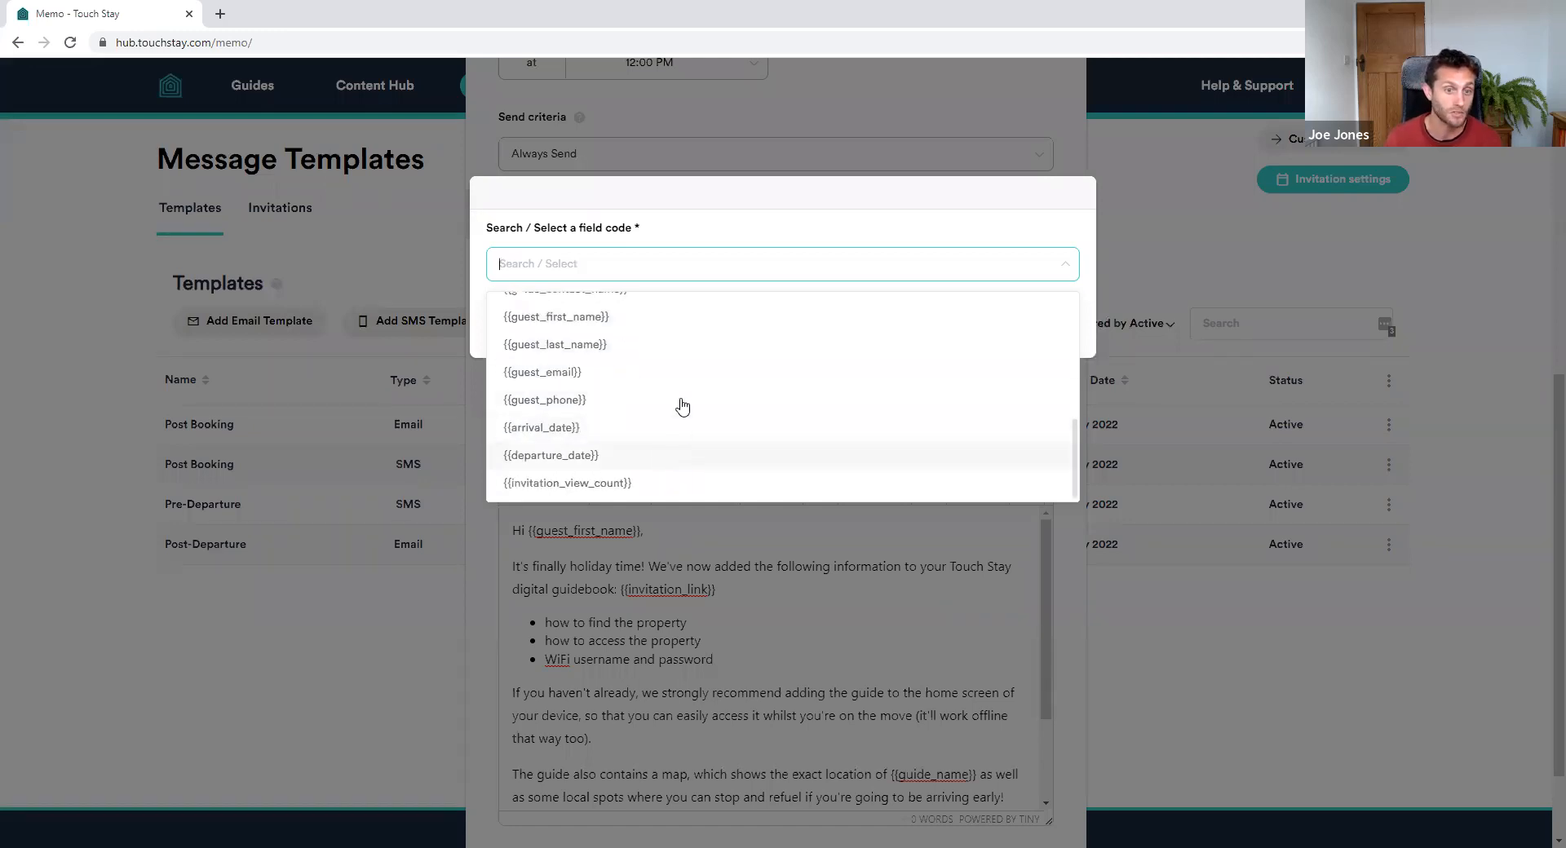
left_click(745, 266)
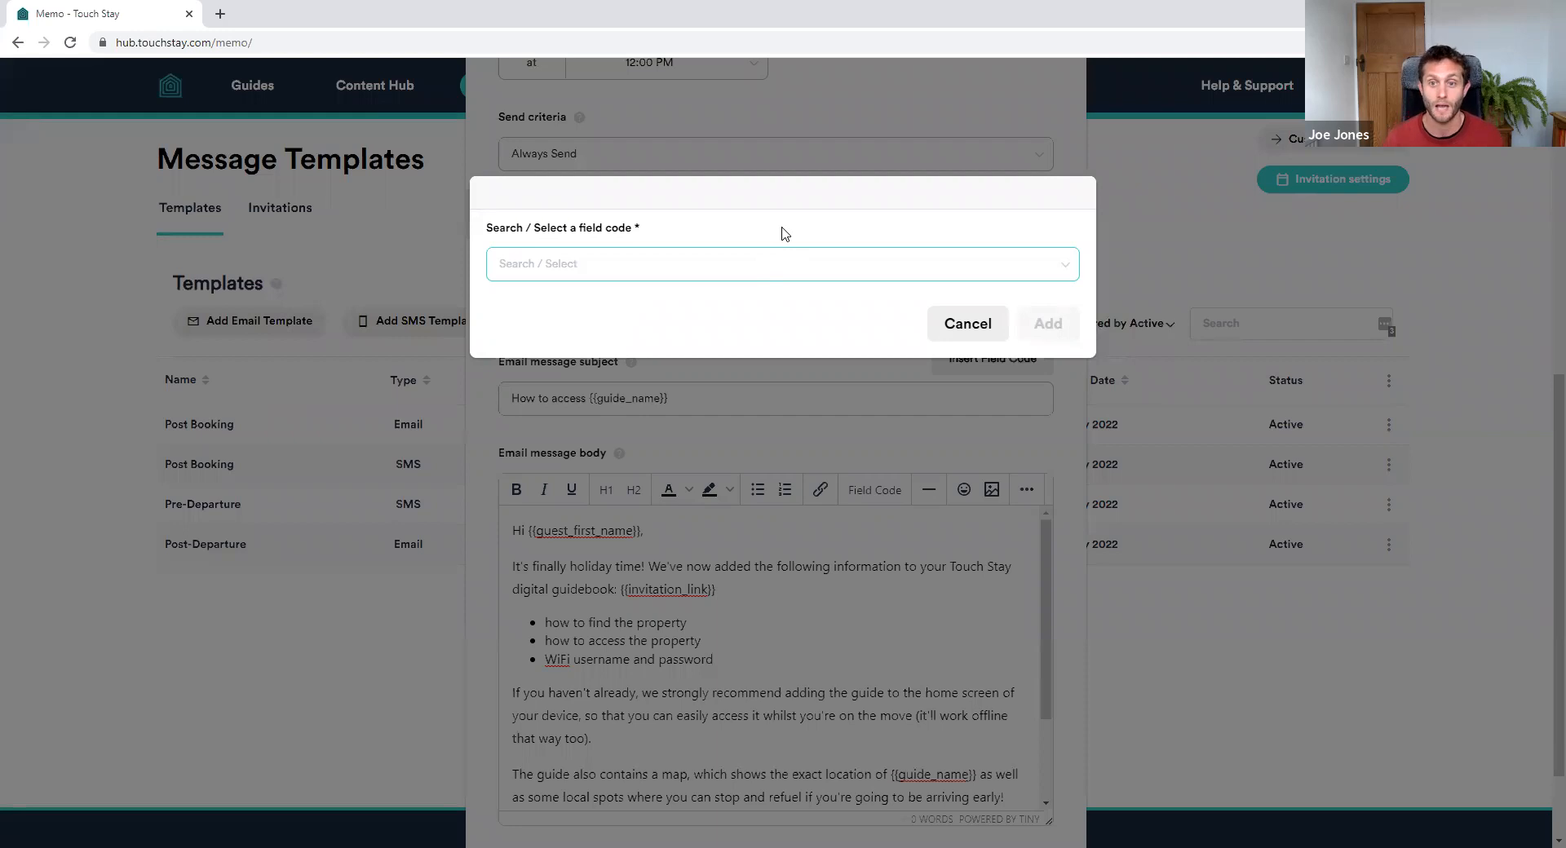
left_click(954, 326)
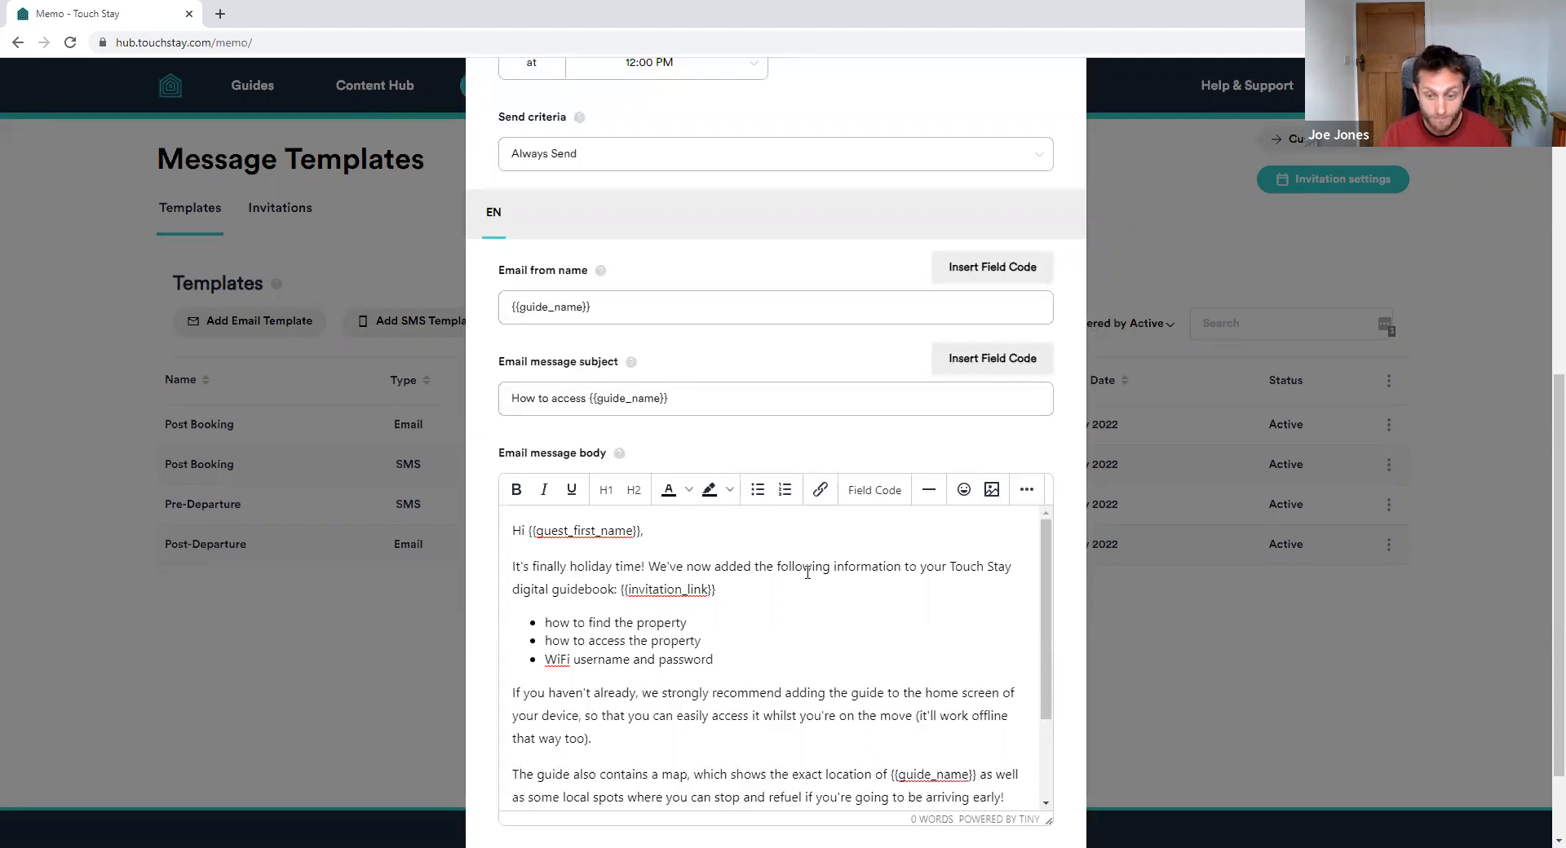
Submit the Access & Wifi email template, scheduled Arrival Date - 3 D
scroll(1031, 644, "down", 3)
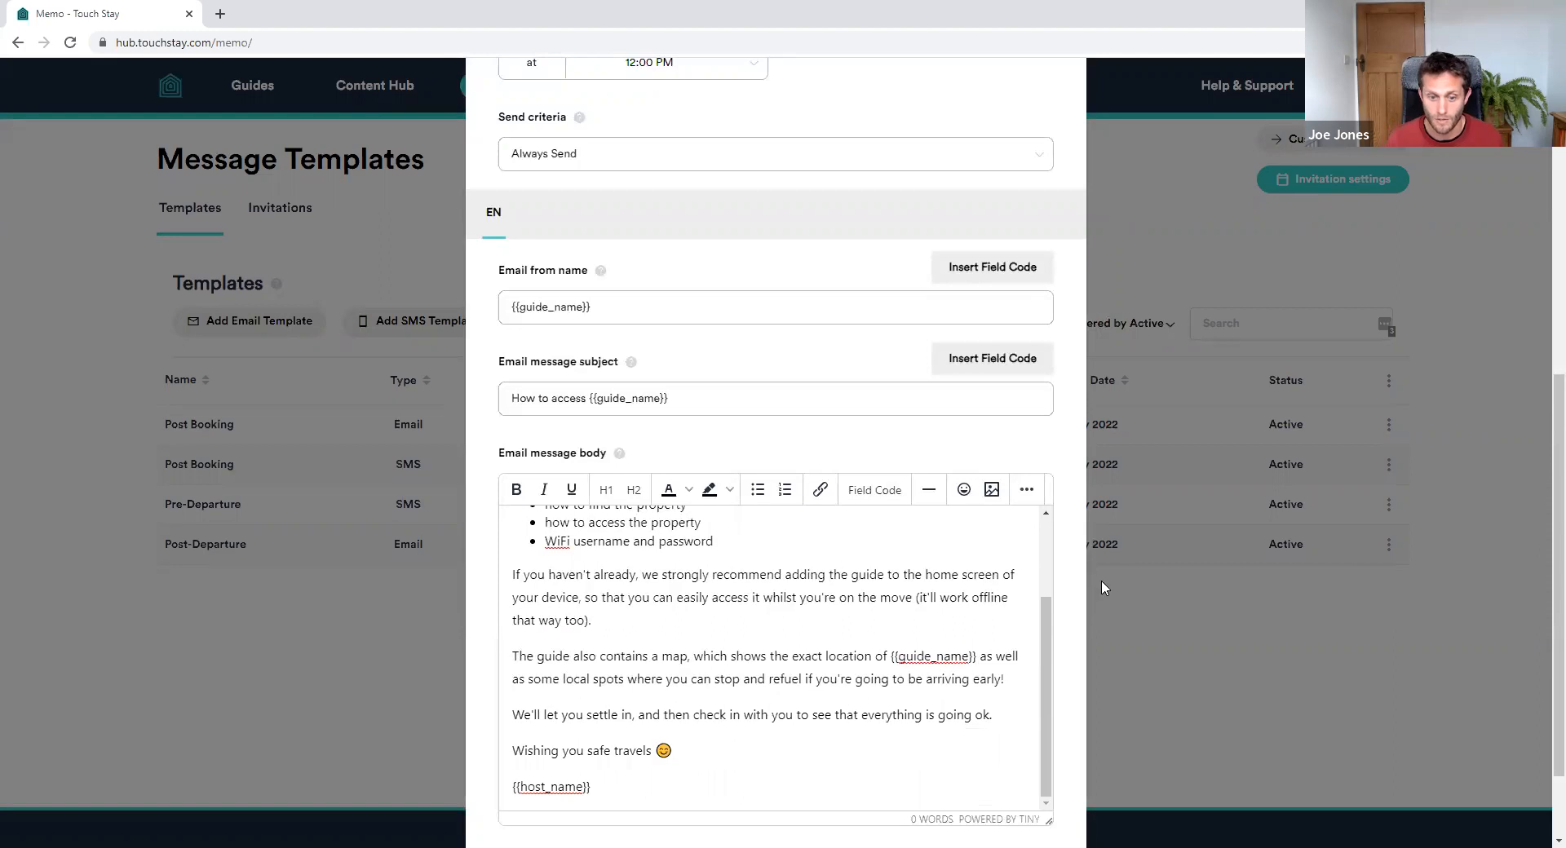
scroll(1101, 588, "down", 2)
left_click(1032, 774)
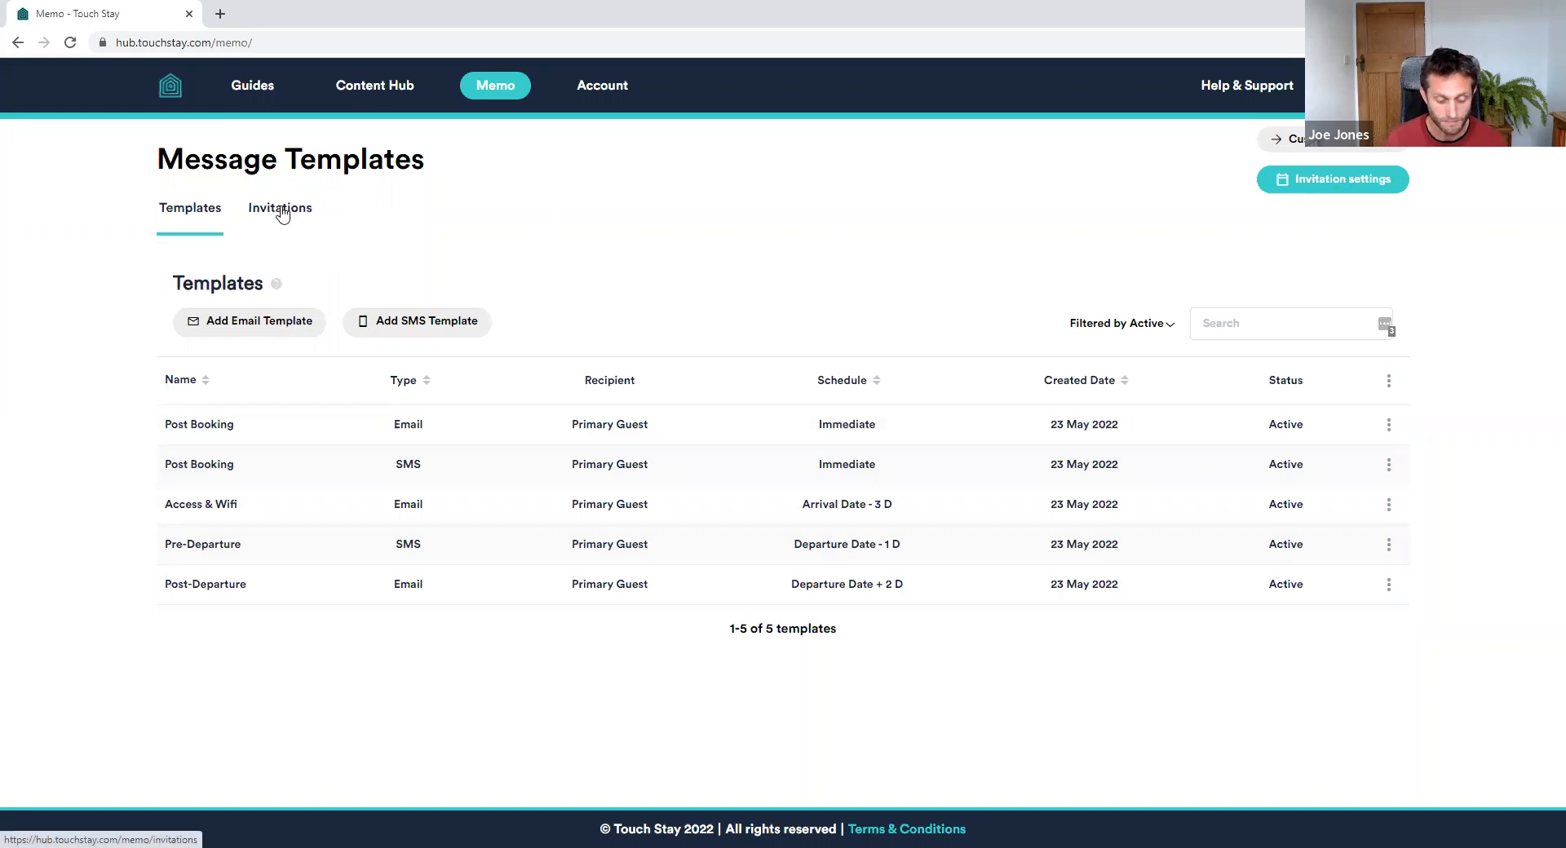
Open the All Invitations list under Memo
left_click(283, 214)
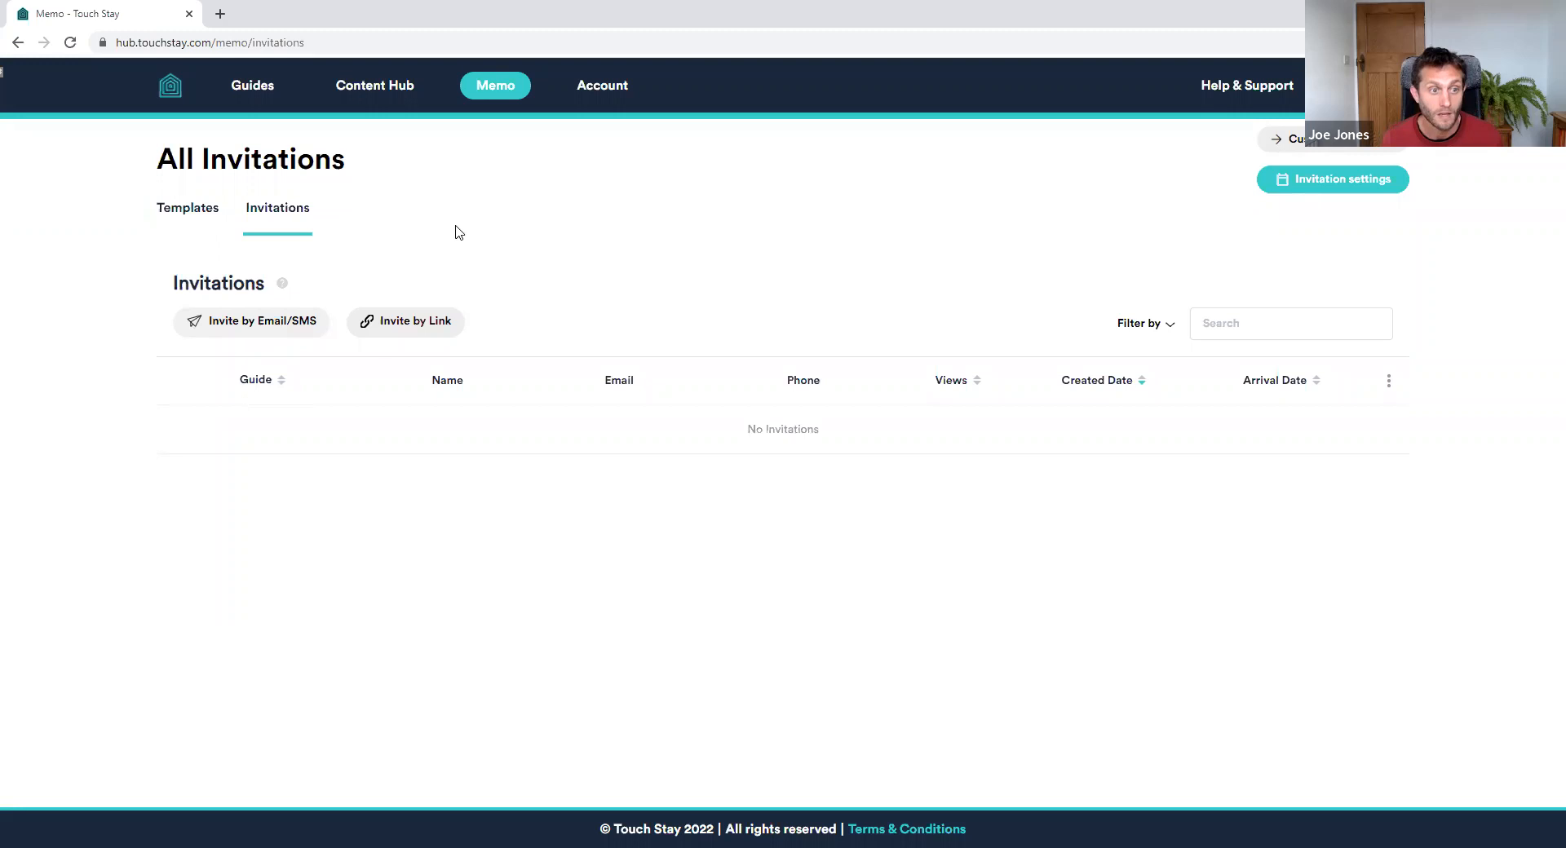
Start a new Email/SMS invitation using the Memo Test A guide
left_click(273, 334)
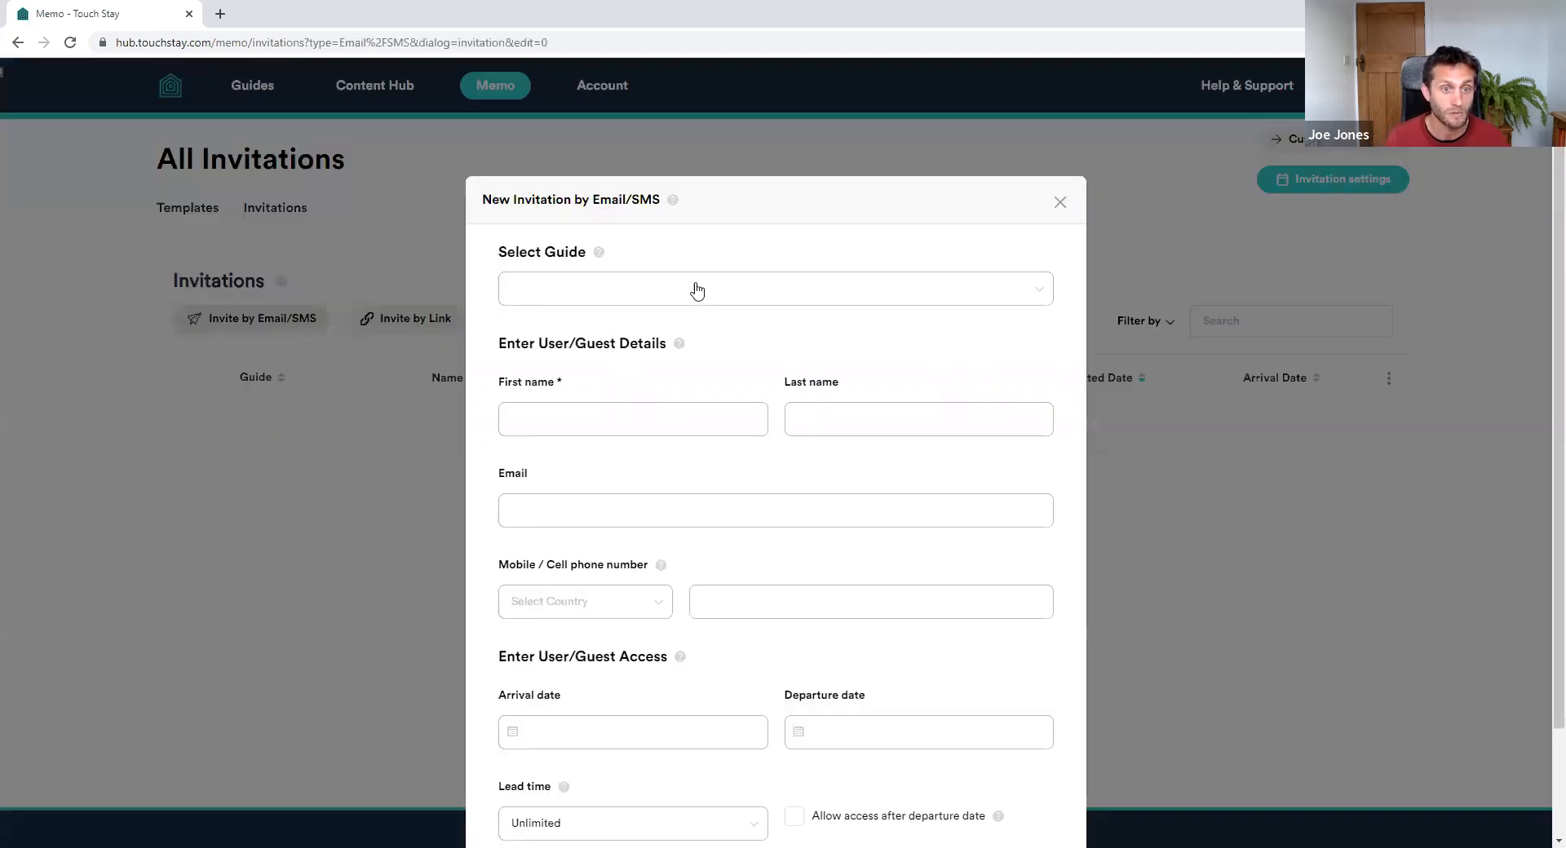
left_click(757, 295)
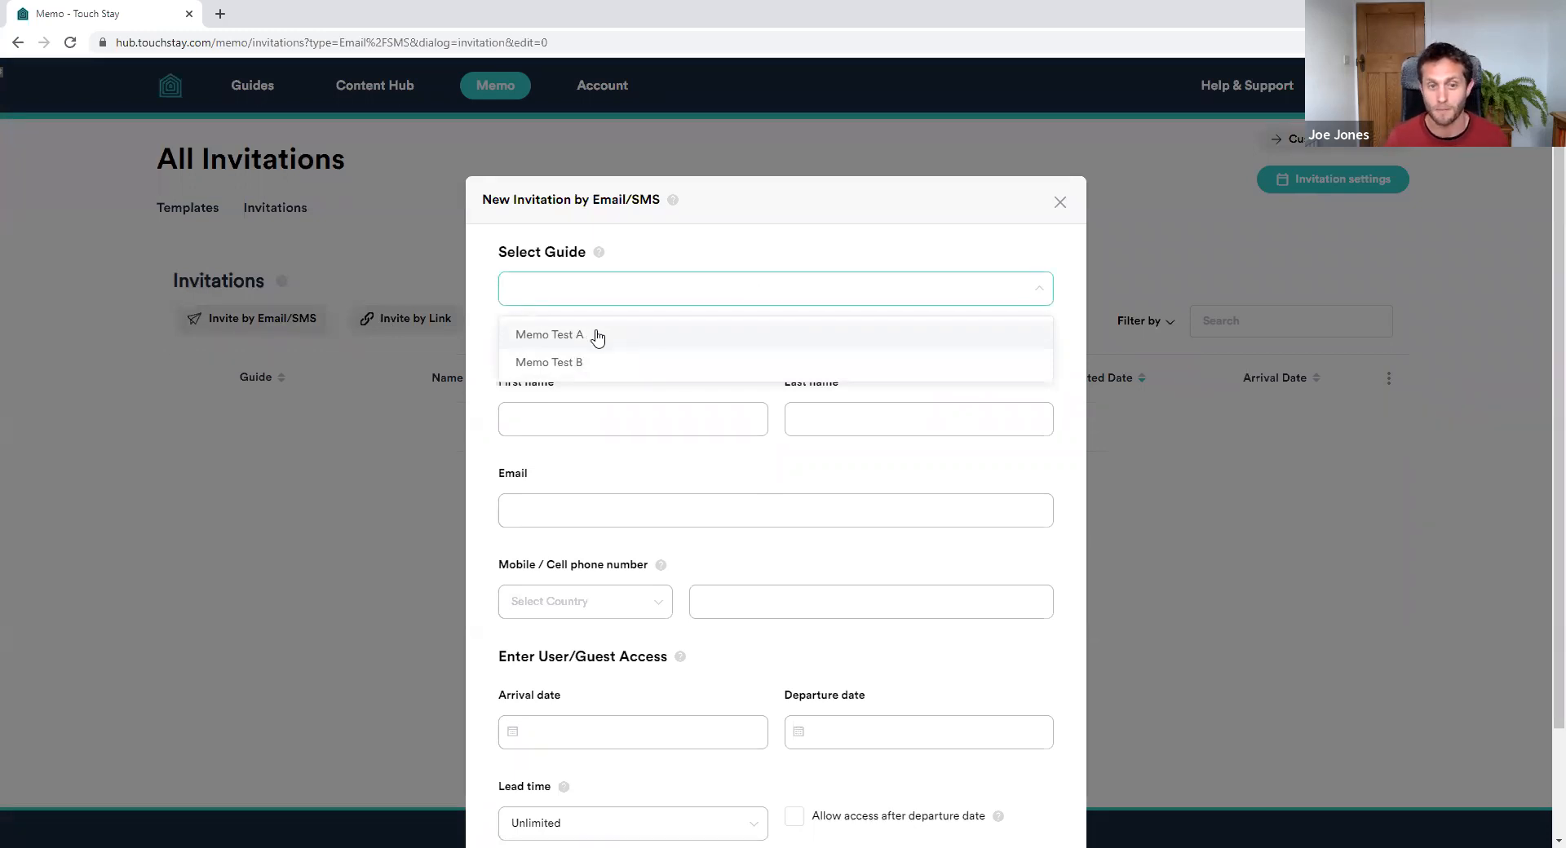
left_click(597, 336)
Enter the guest's first name, last name, e-mail address and mobile number
left_click(629, 410)
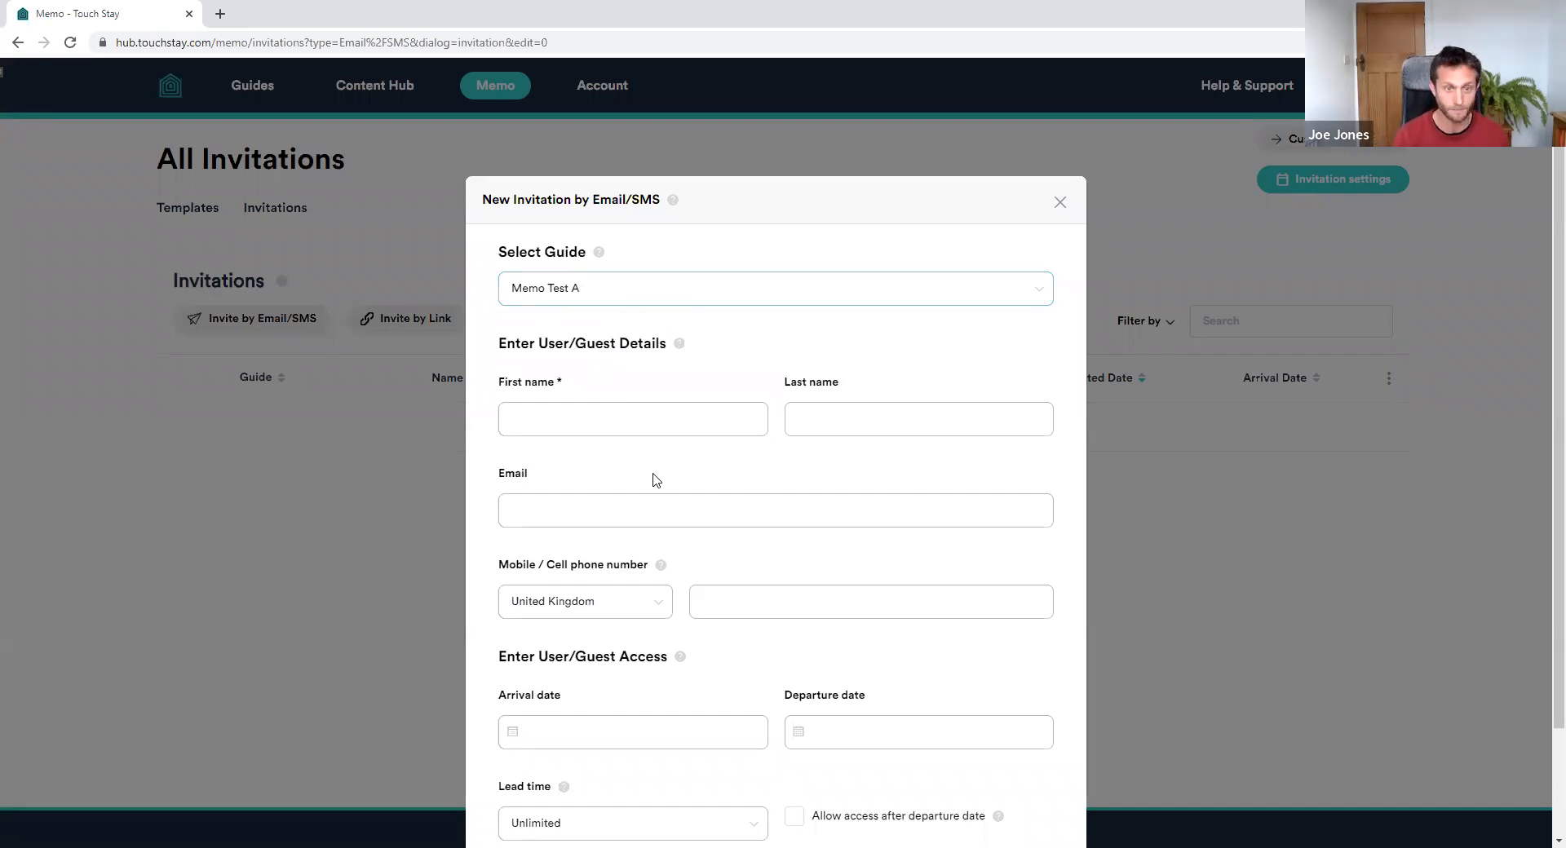
key("Tab")
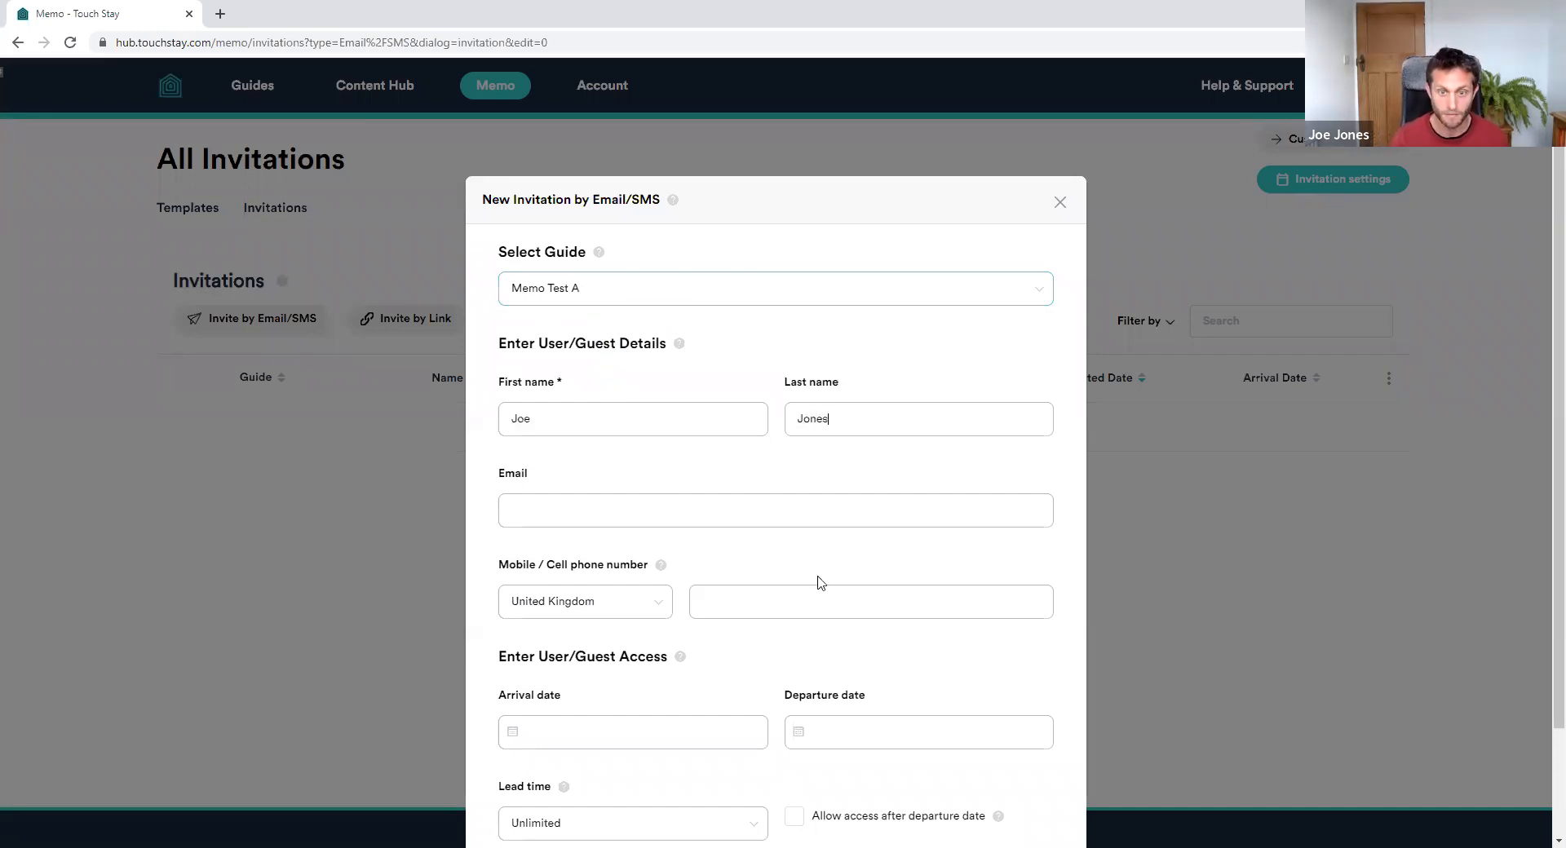
left_click(702, 522)
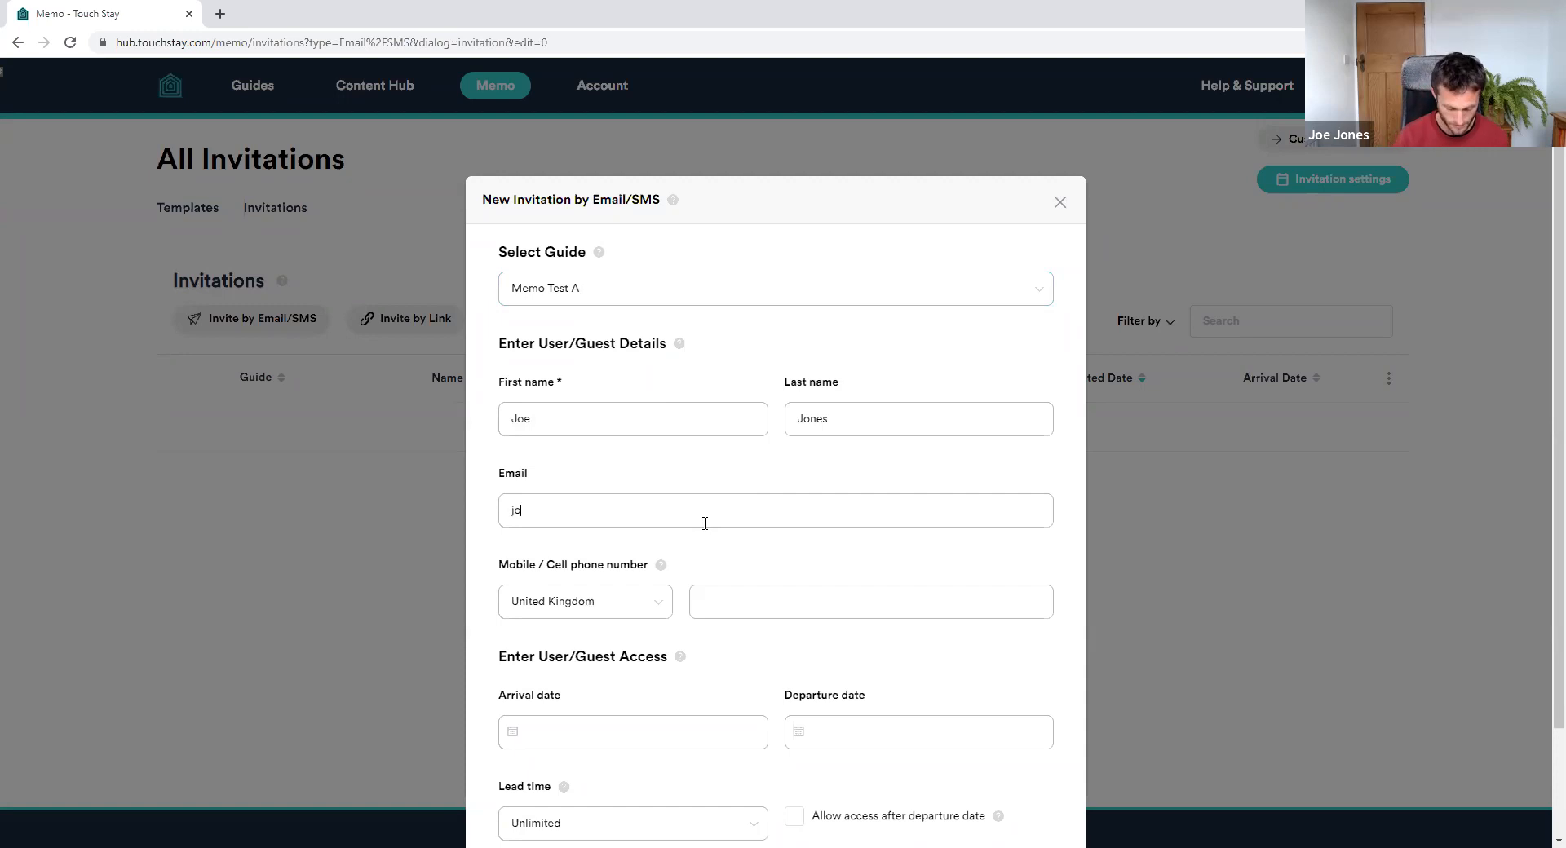
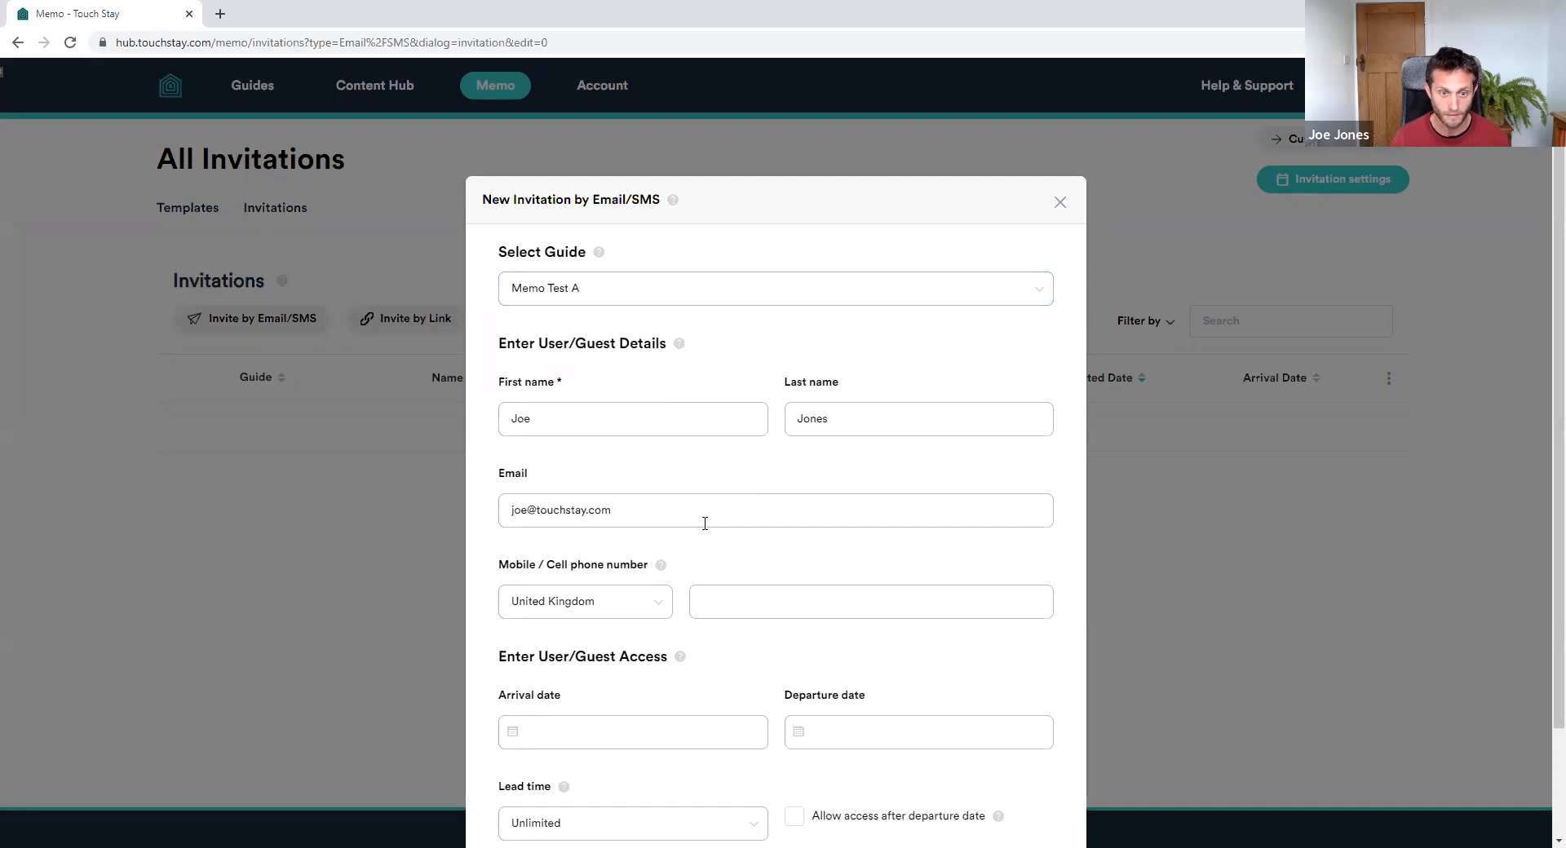
left_click(772, 595)
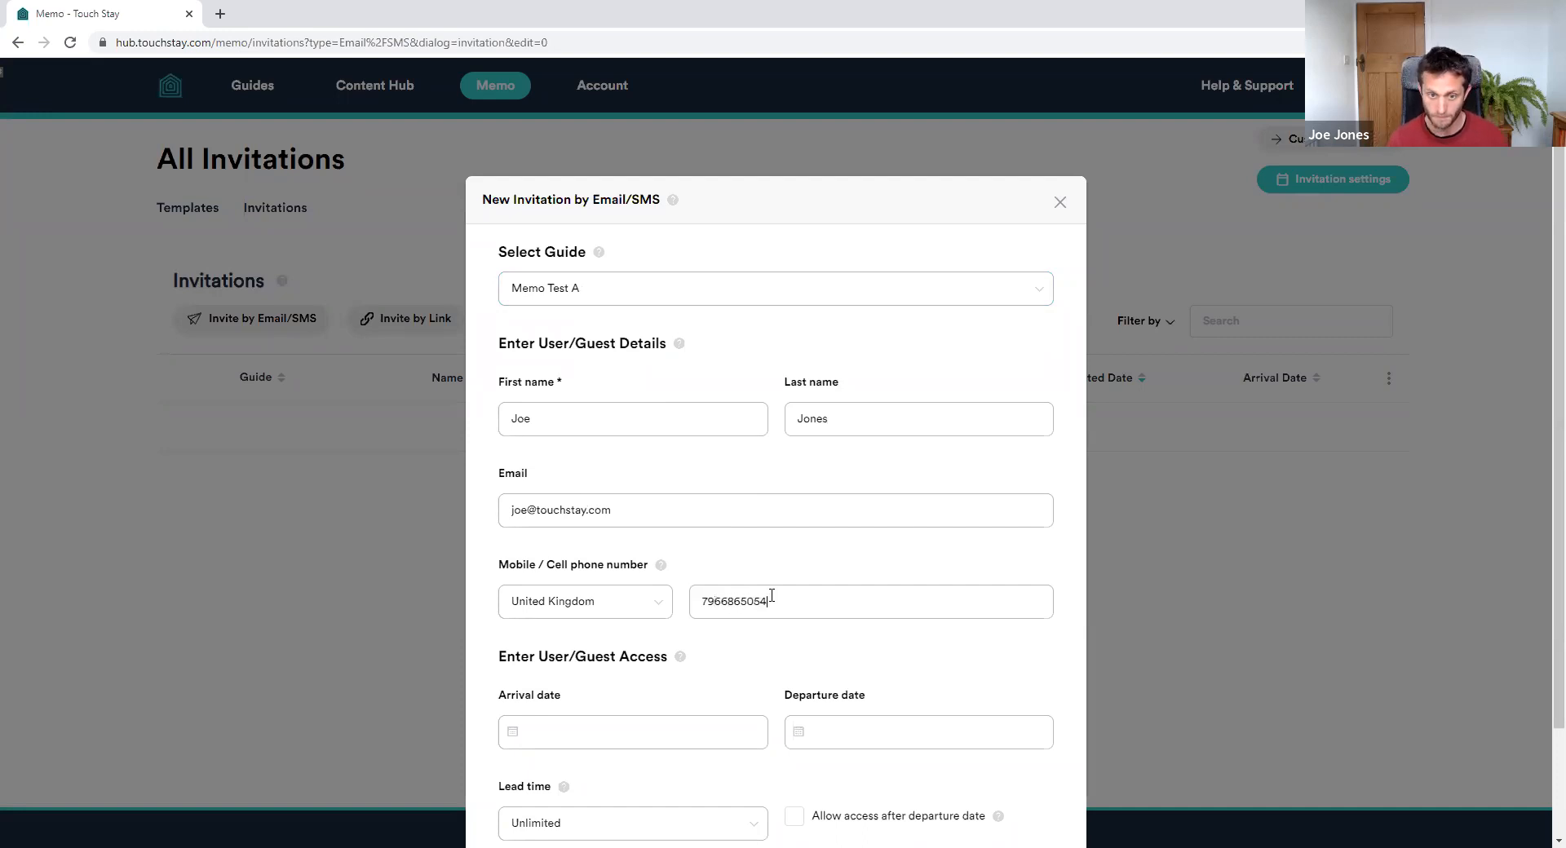
scroll(734, 490, "down", 2)
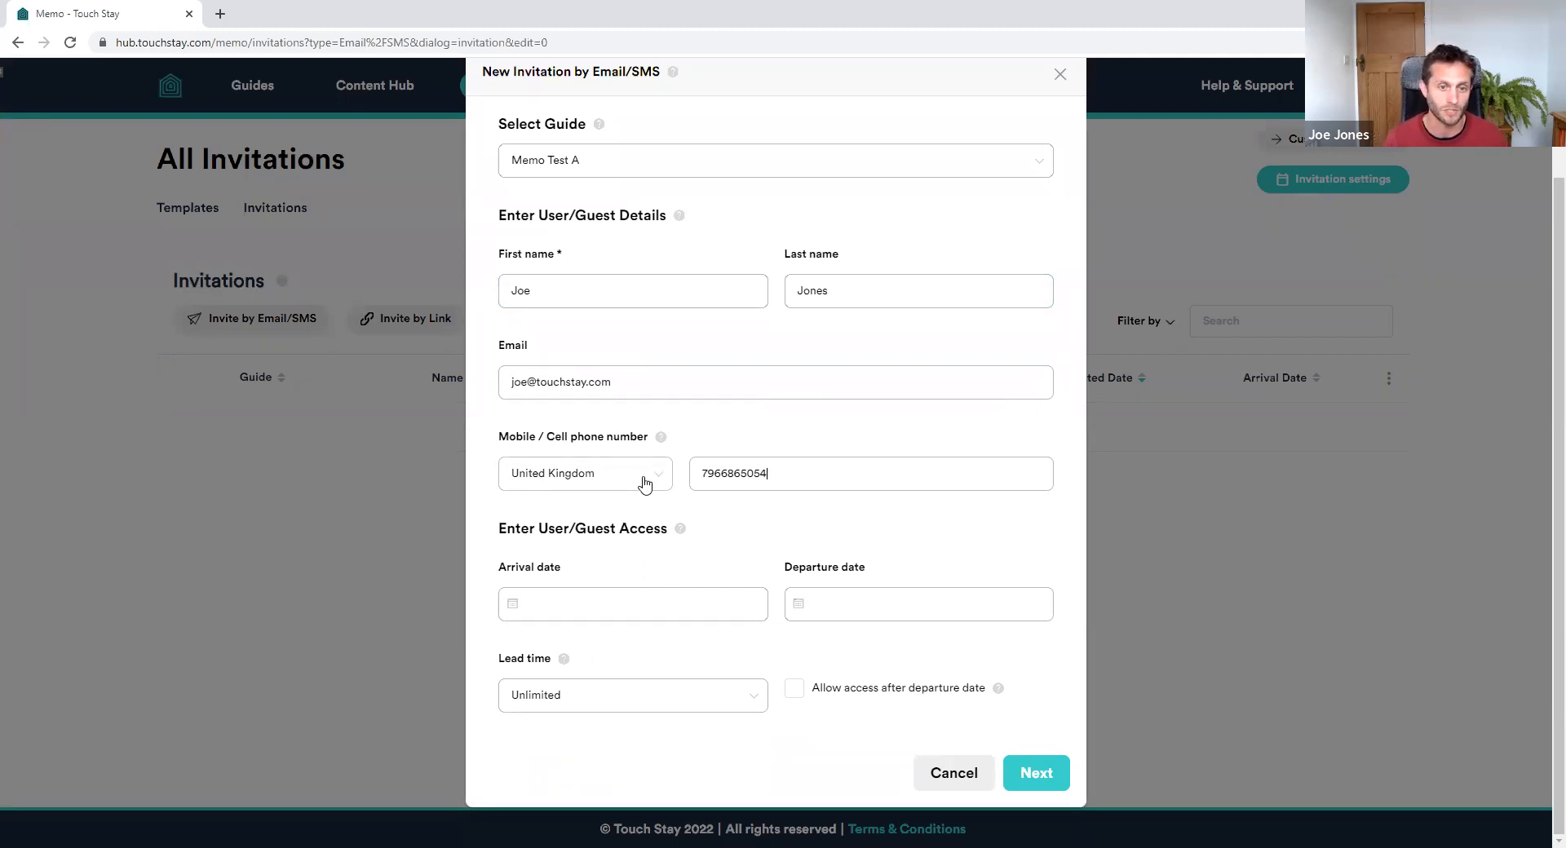
left_click(644, 481)
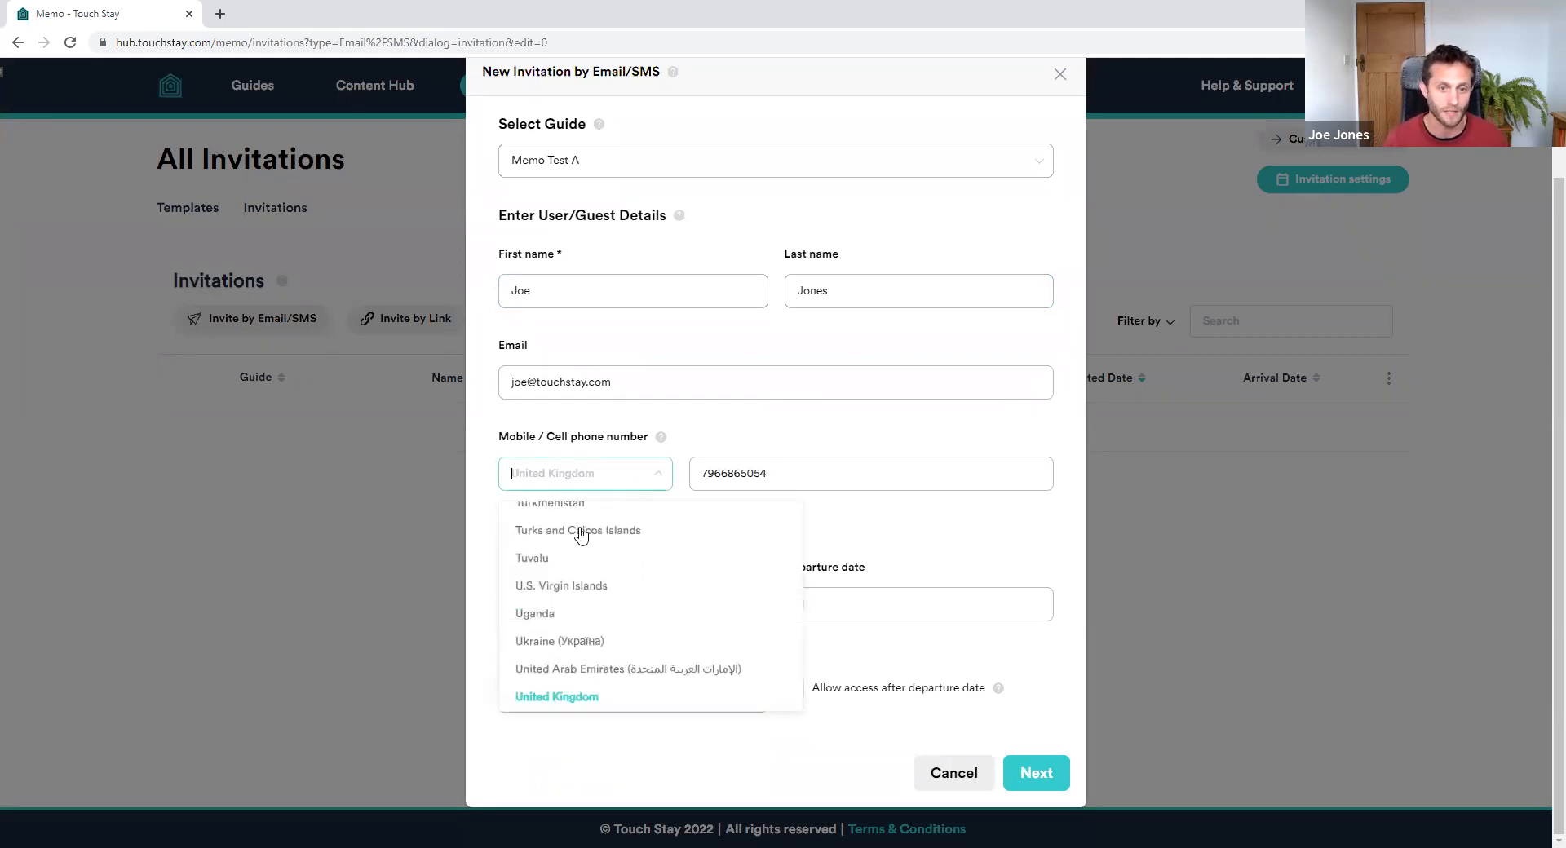
left_click(602, 476)
left_click_drag(705, 473, 775, 475)
left_click(785, 471)
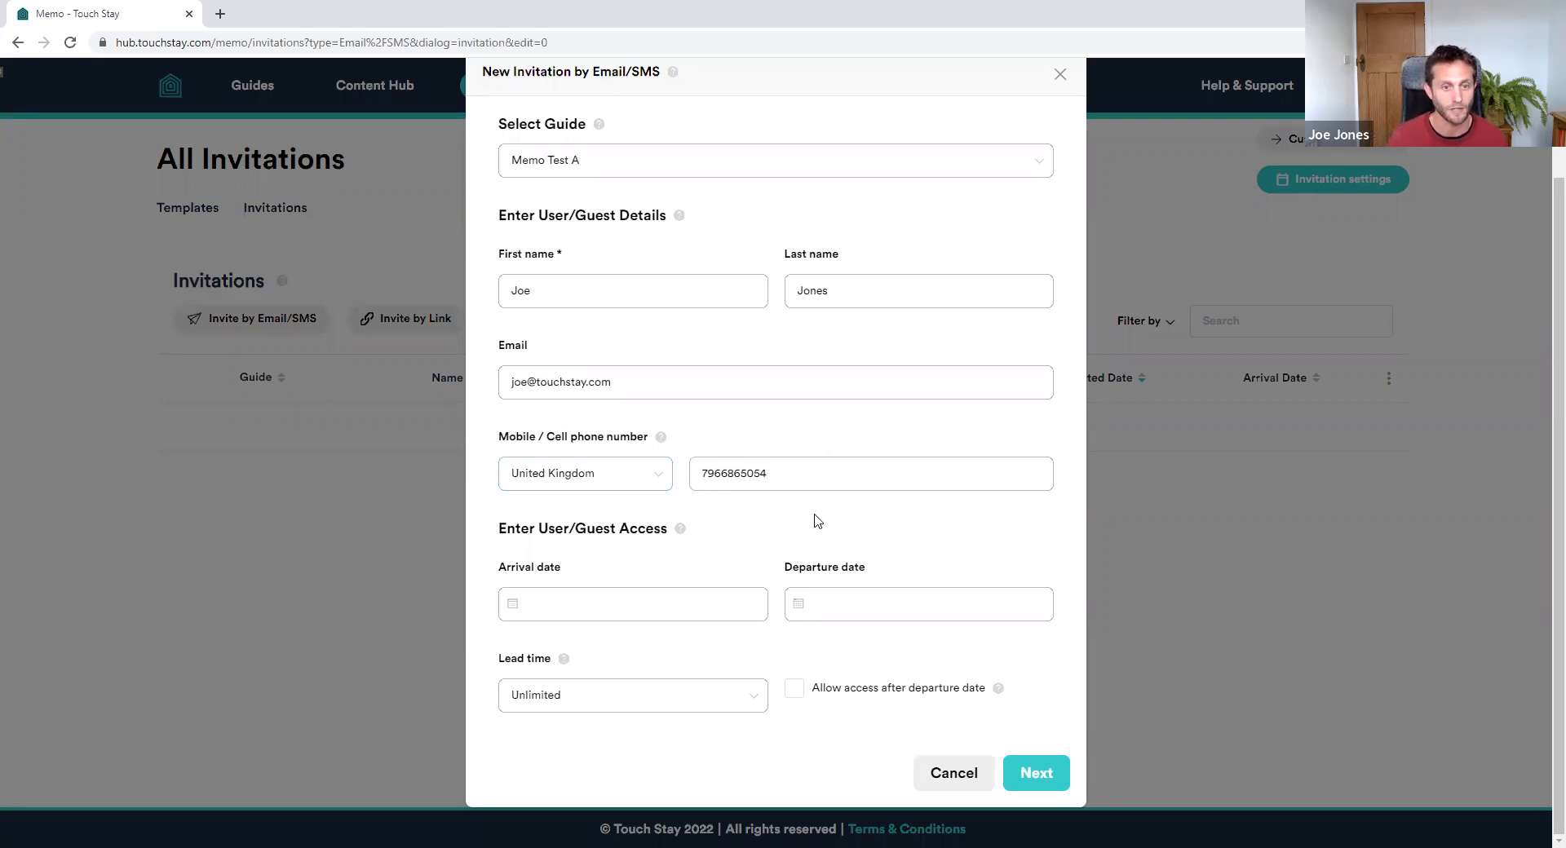
left_click(641, 600)
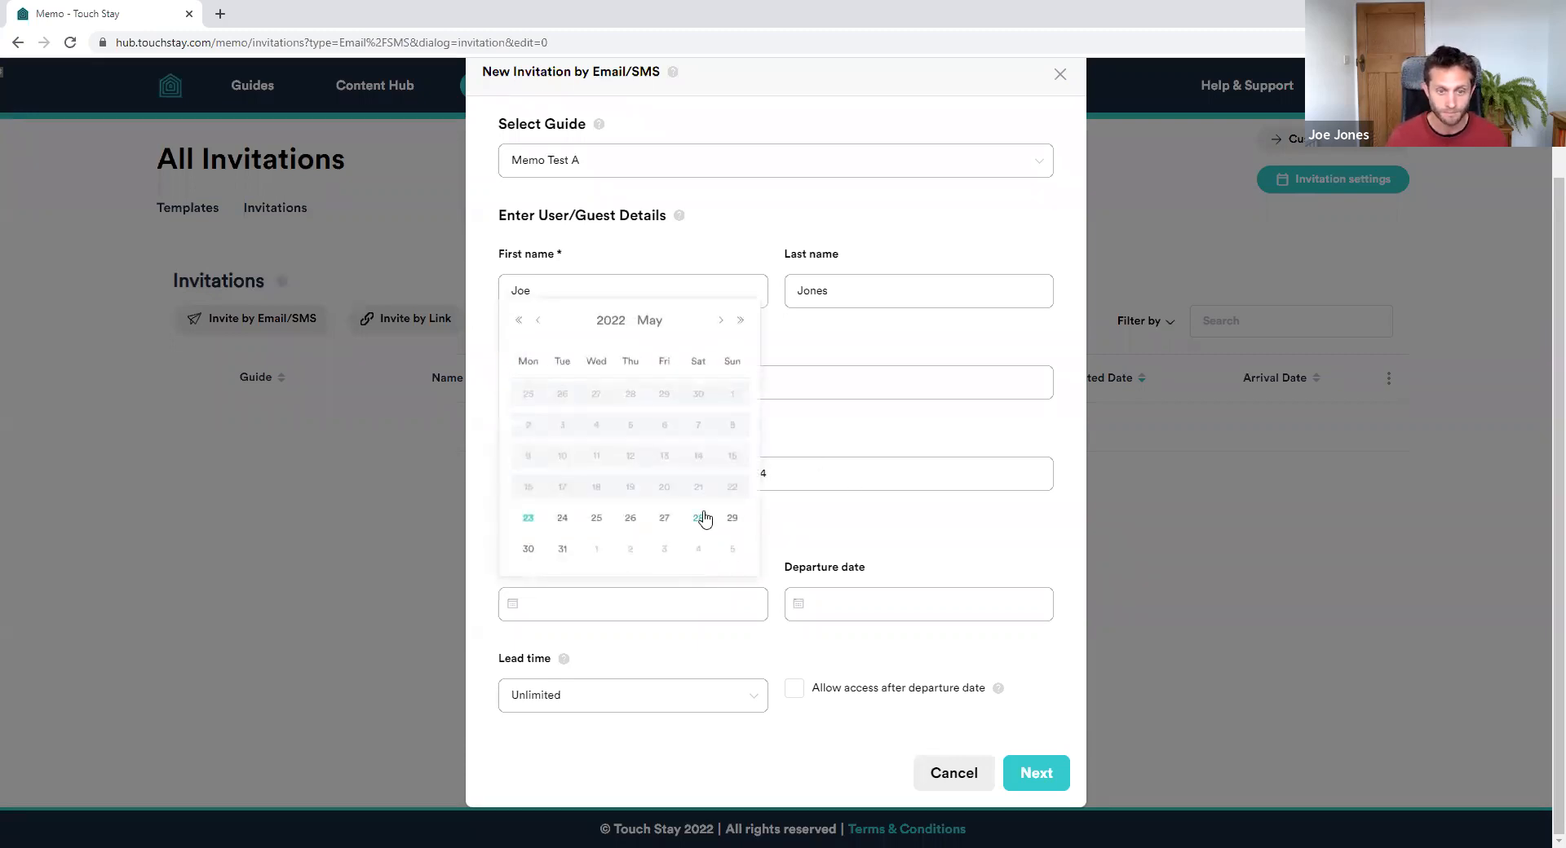
Set the invitation's arrival to 28 May 2022 and departure to 31 May 2022
left_click(698, 519)
left_click(981, 598)
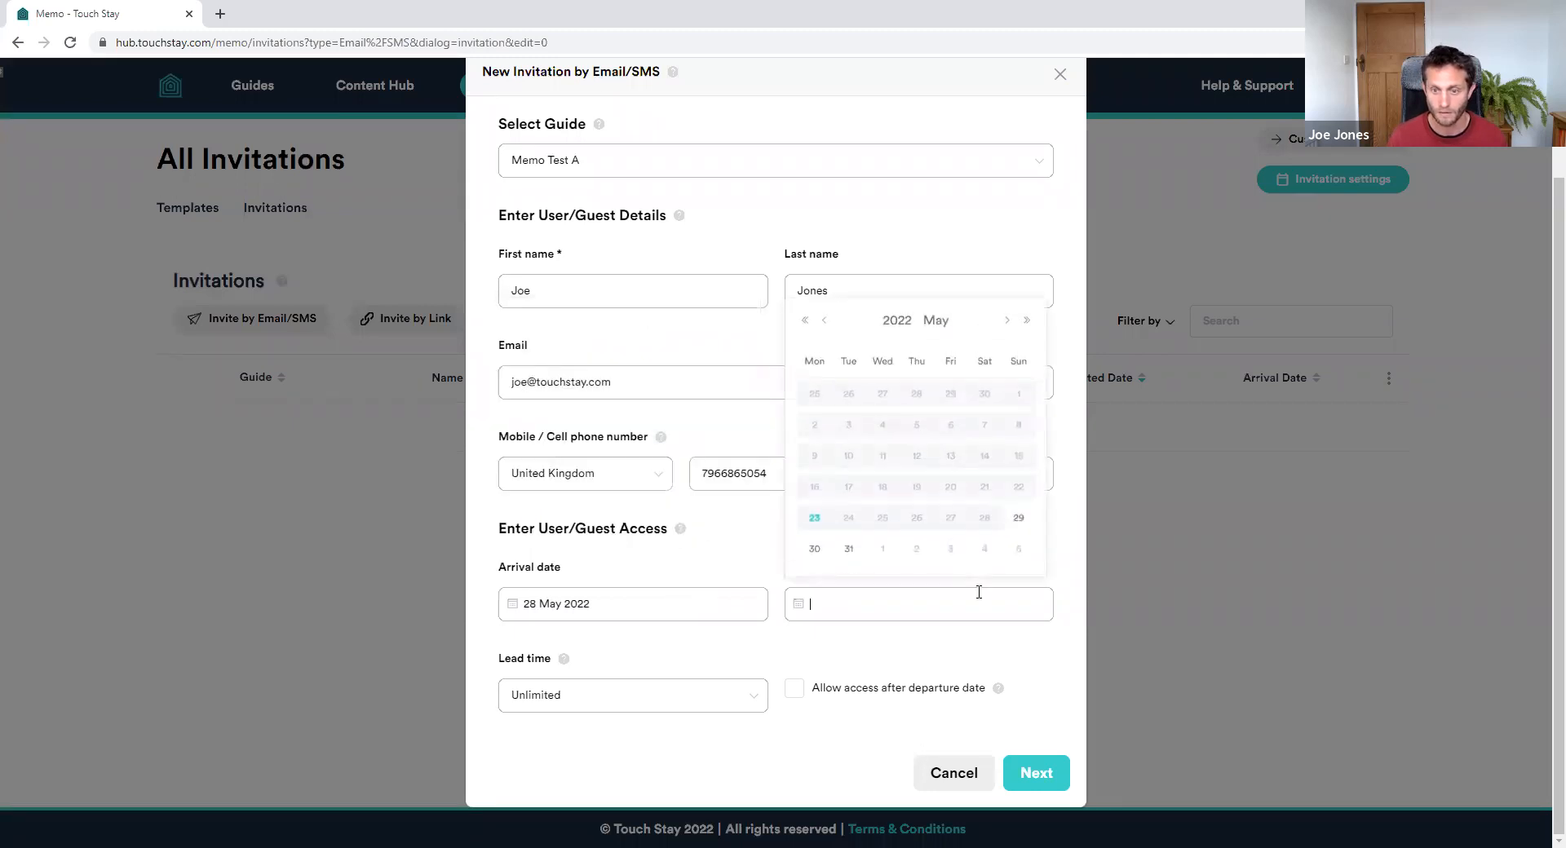
left_click(848, 549)
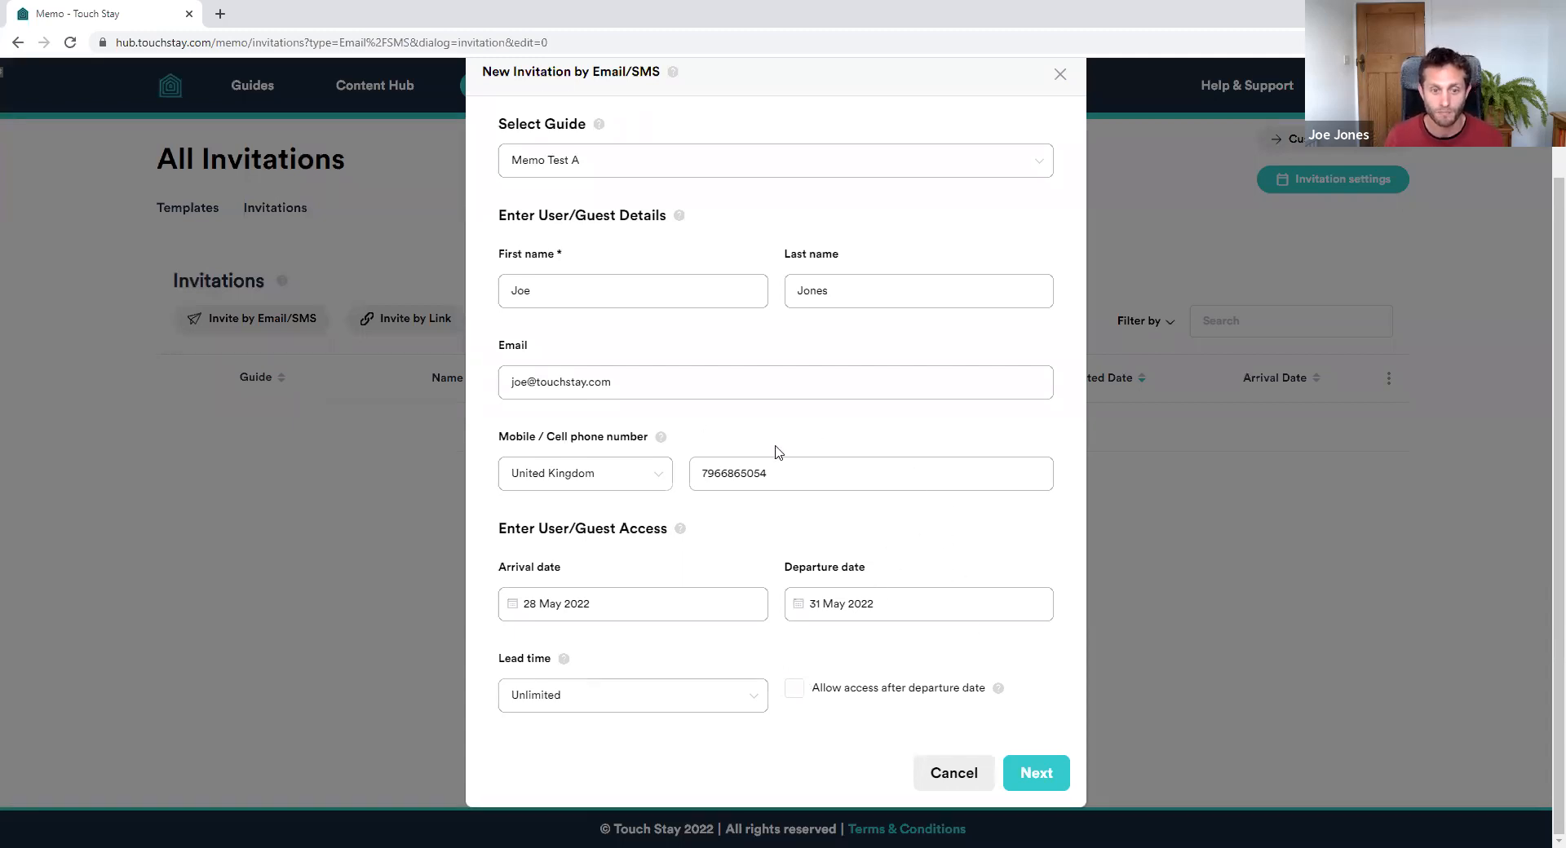
scroll(799, 451, "up", 2)
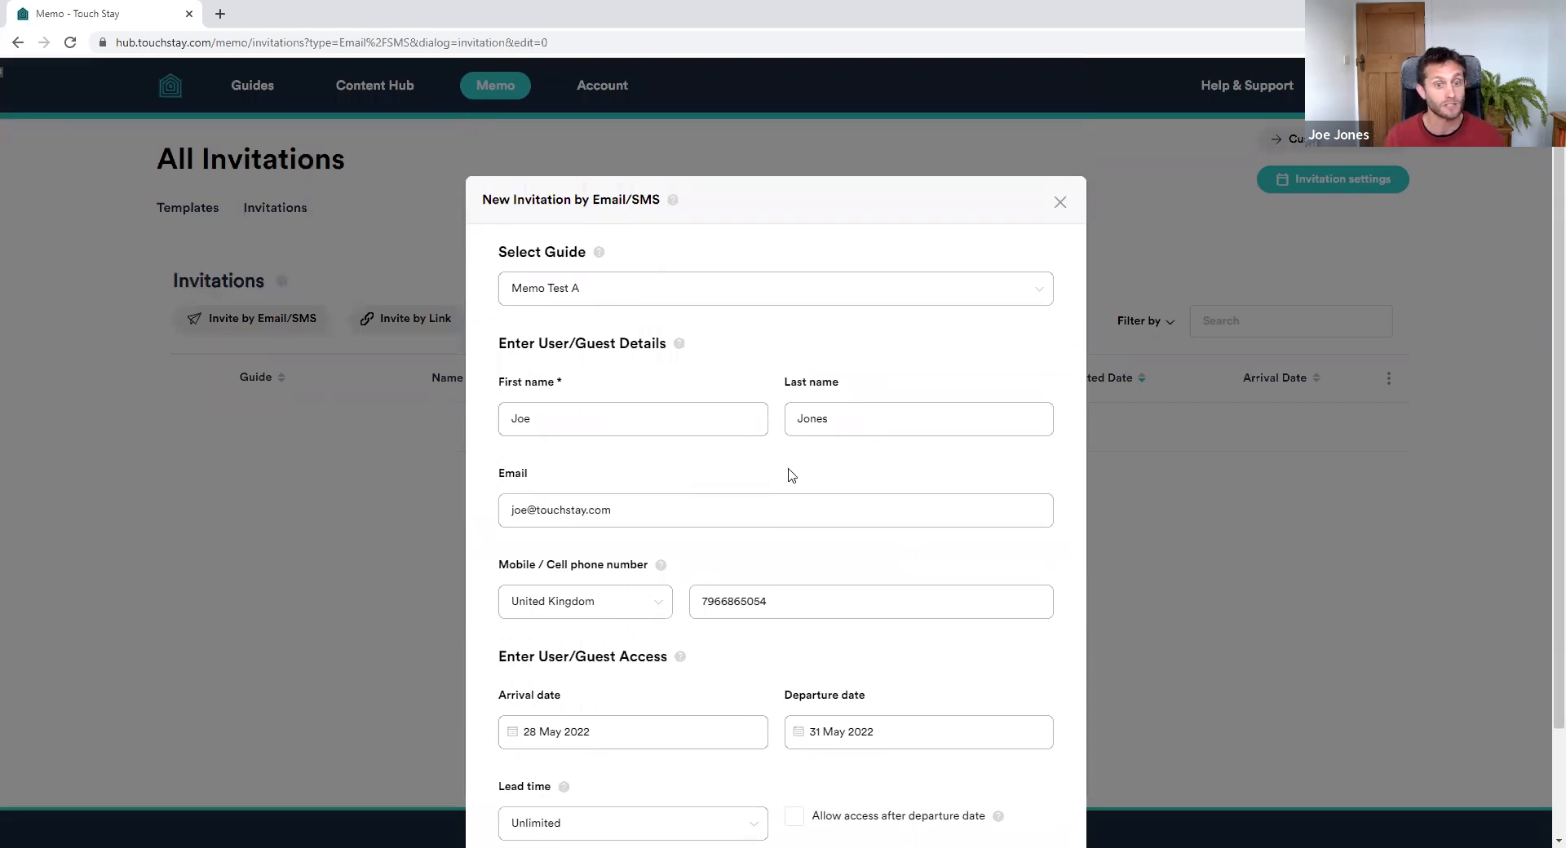
scroll(986, 473, "down", 2)
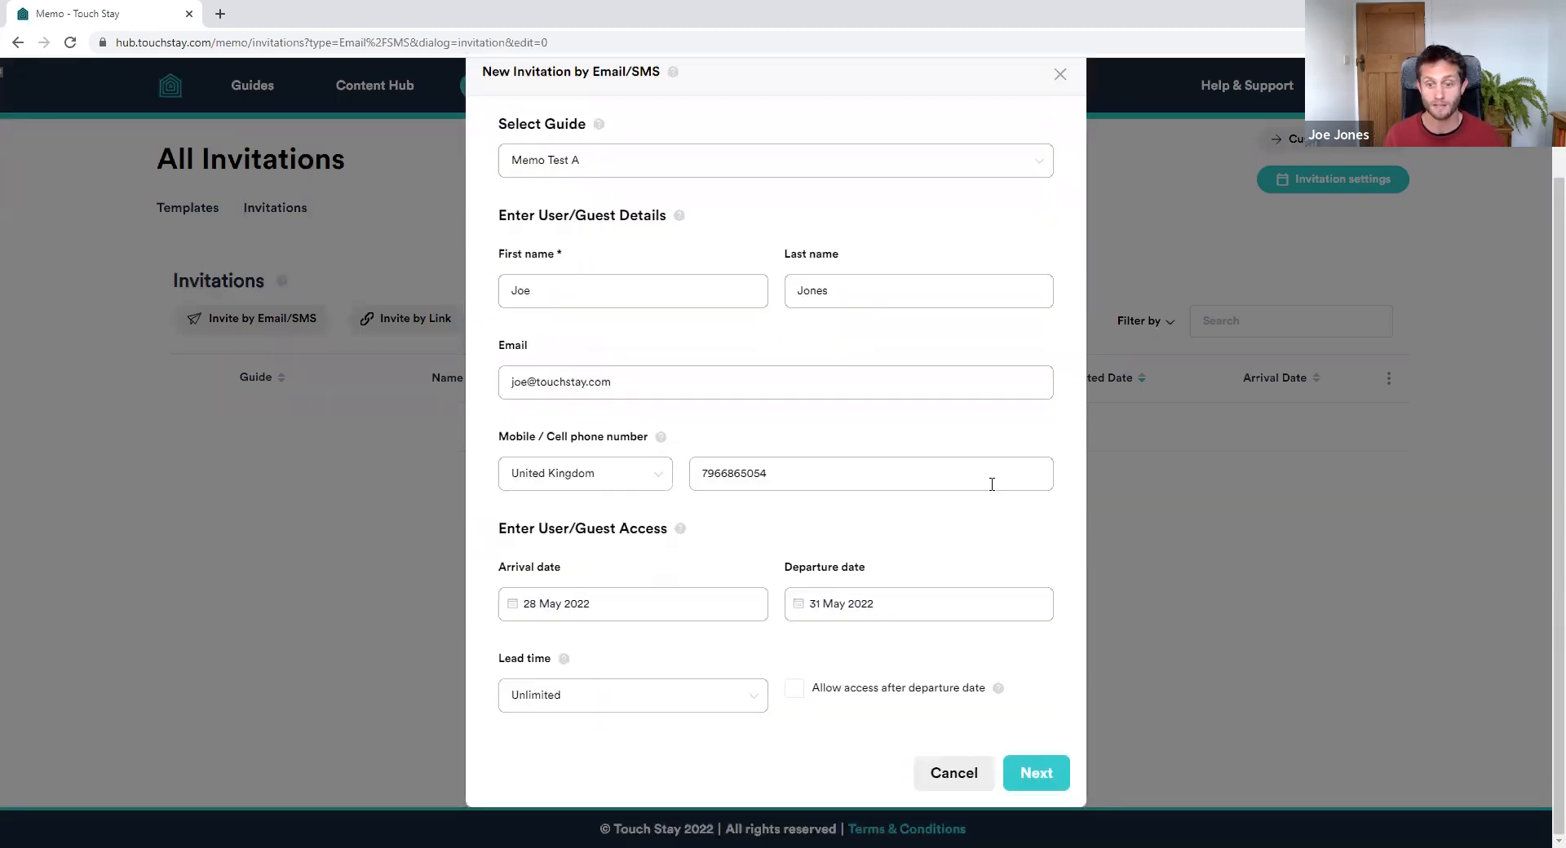
Open the invitation's message schedule, briefly opening and cancelling Edit Invitation Details
left_click(1036, 781)
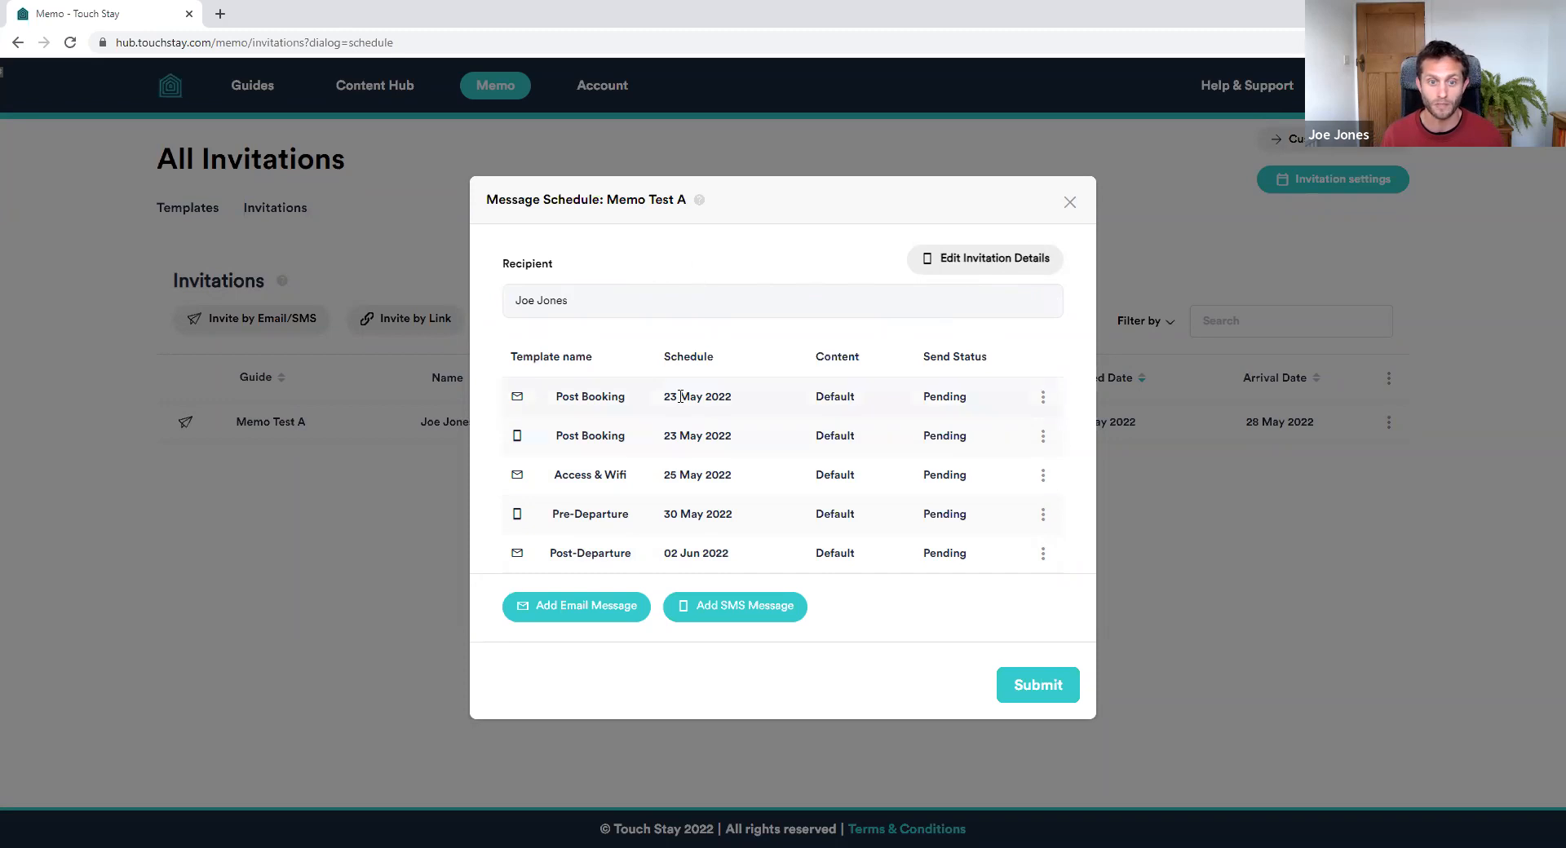
left_click(997, 268)
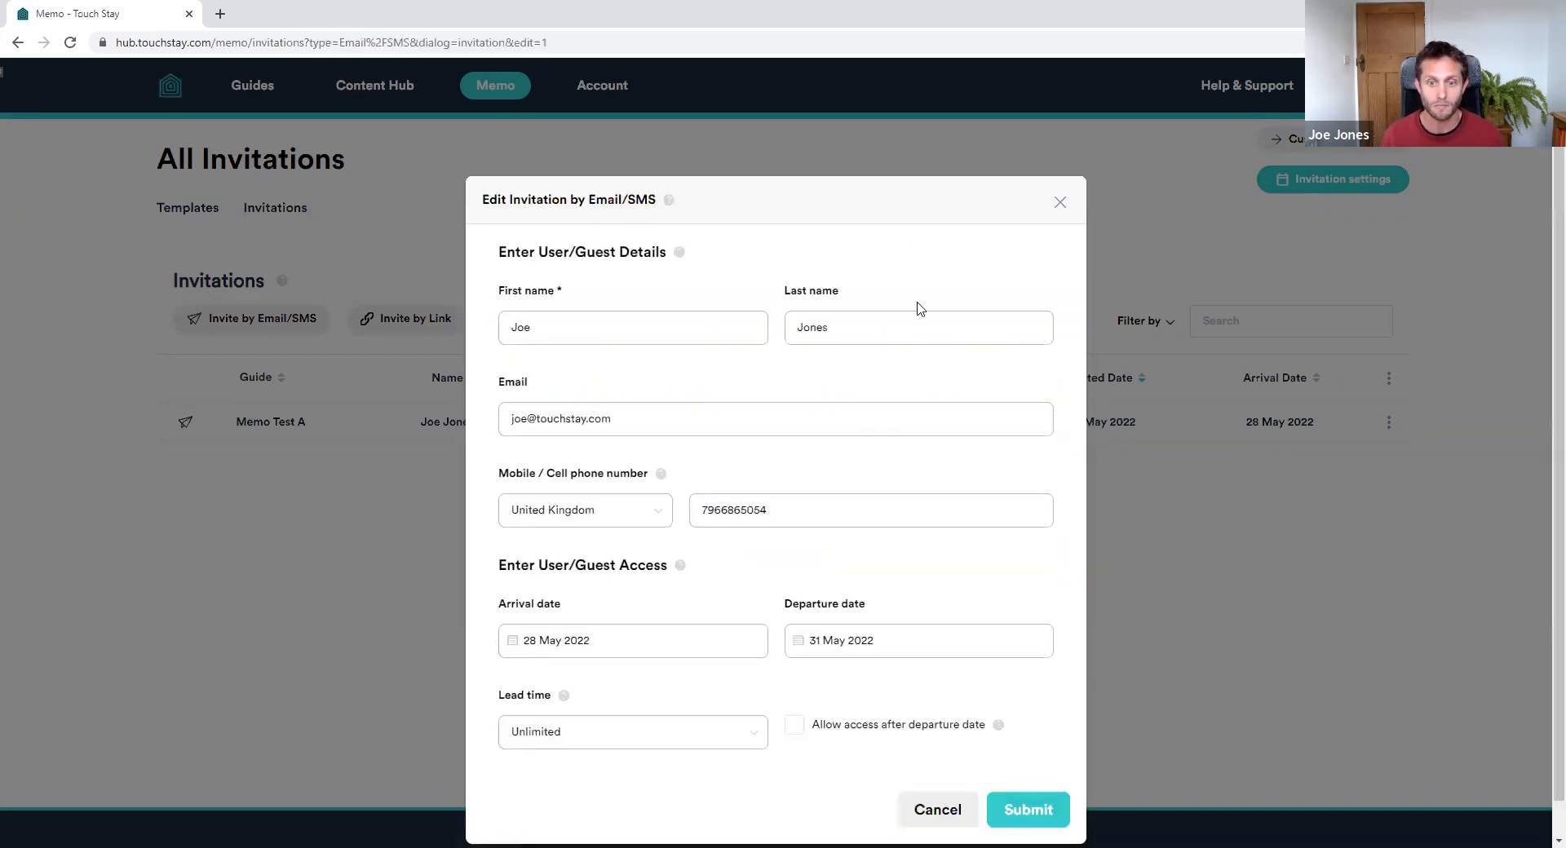
left_click(937, 817)
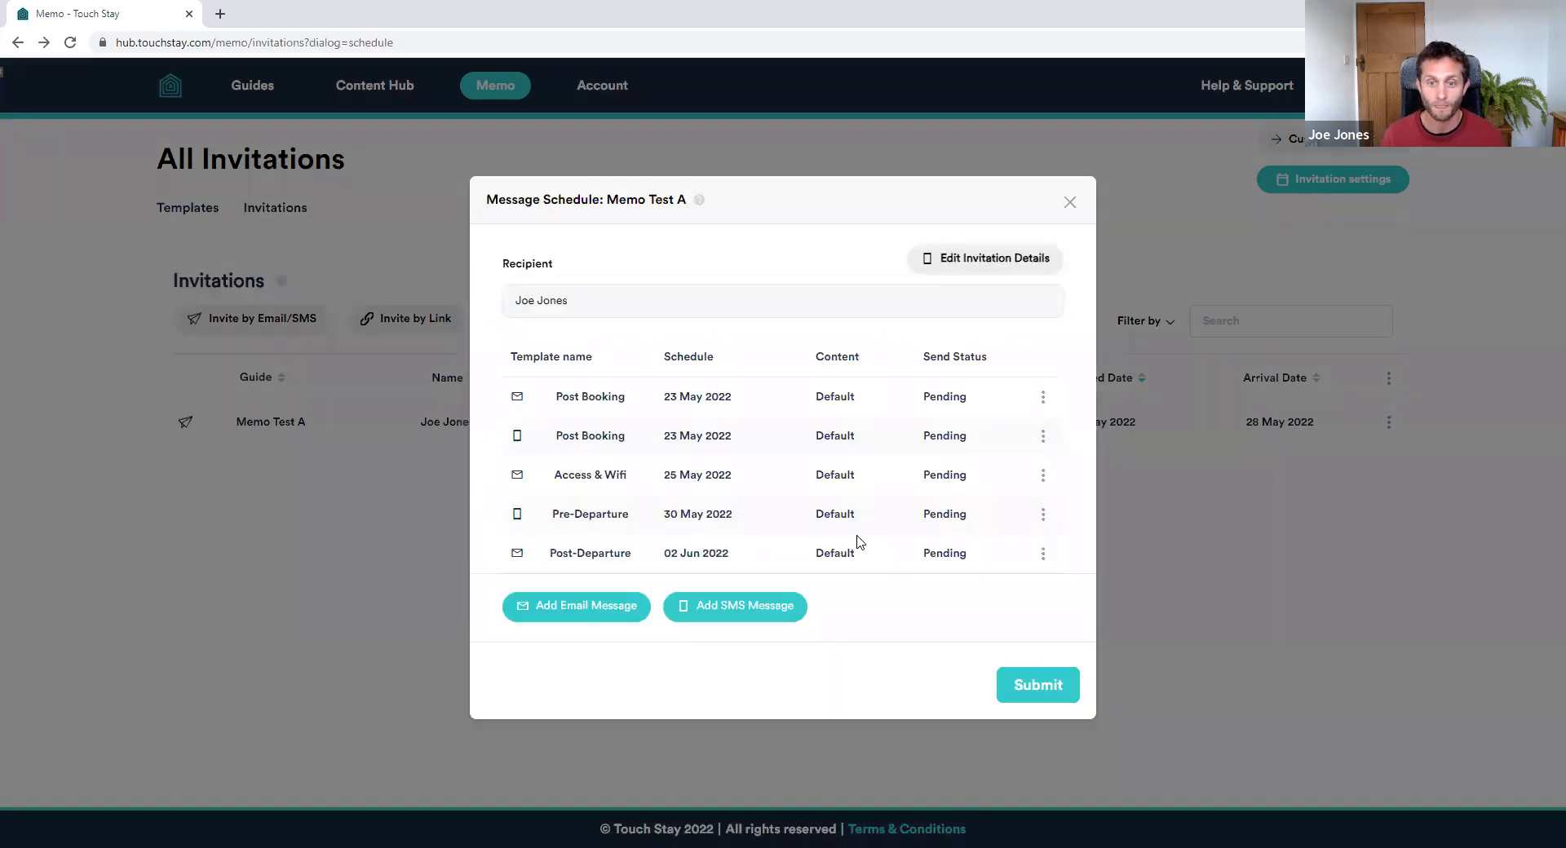
Review the action menus for the Post Booking SMS, Pre-Departure and Post Booking email rows
left_click(1043, 436)
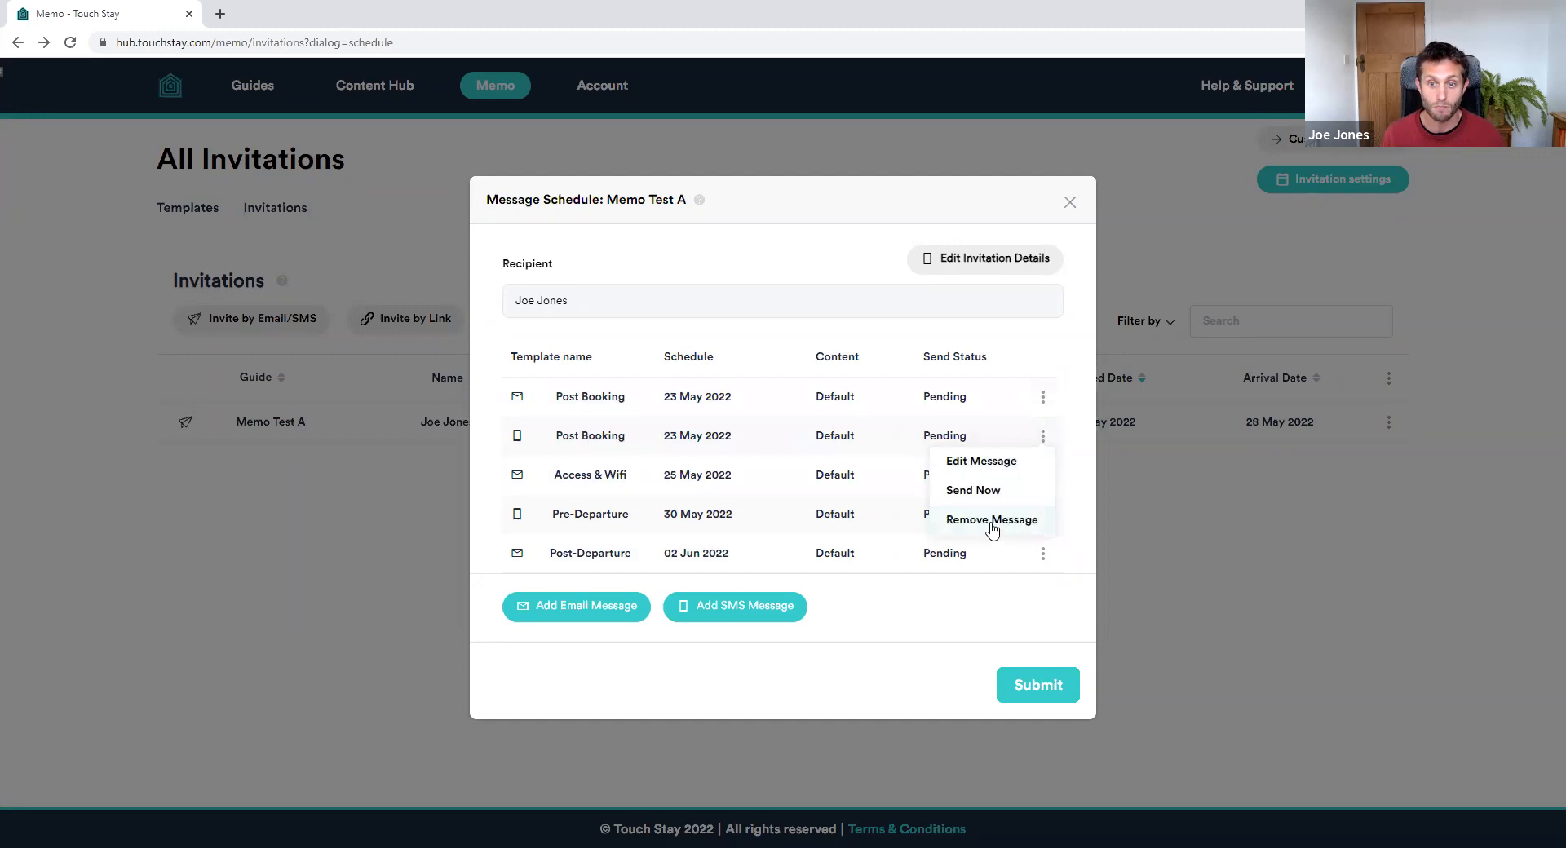
left_click(1054, 349)
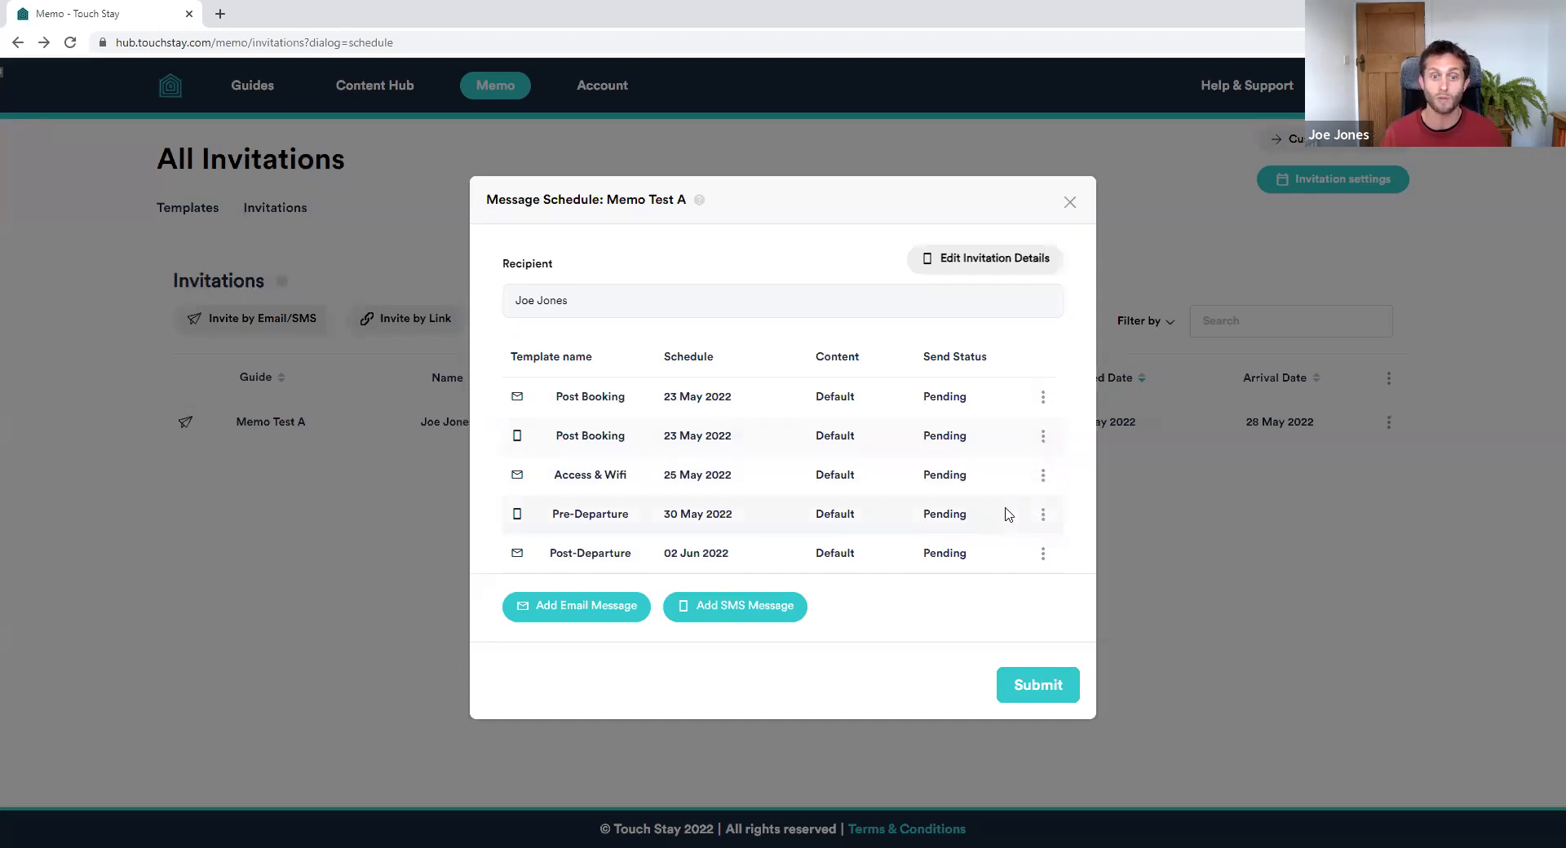
left_click(1043, 515)
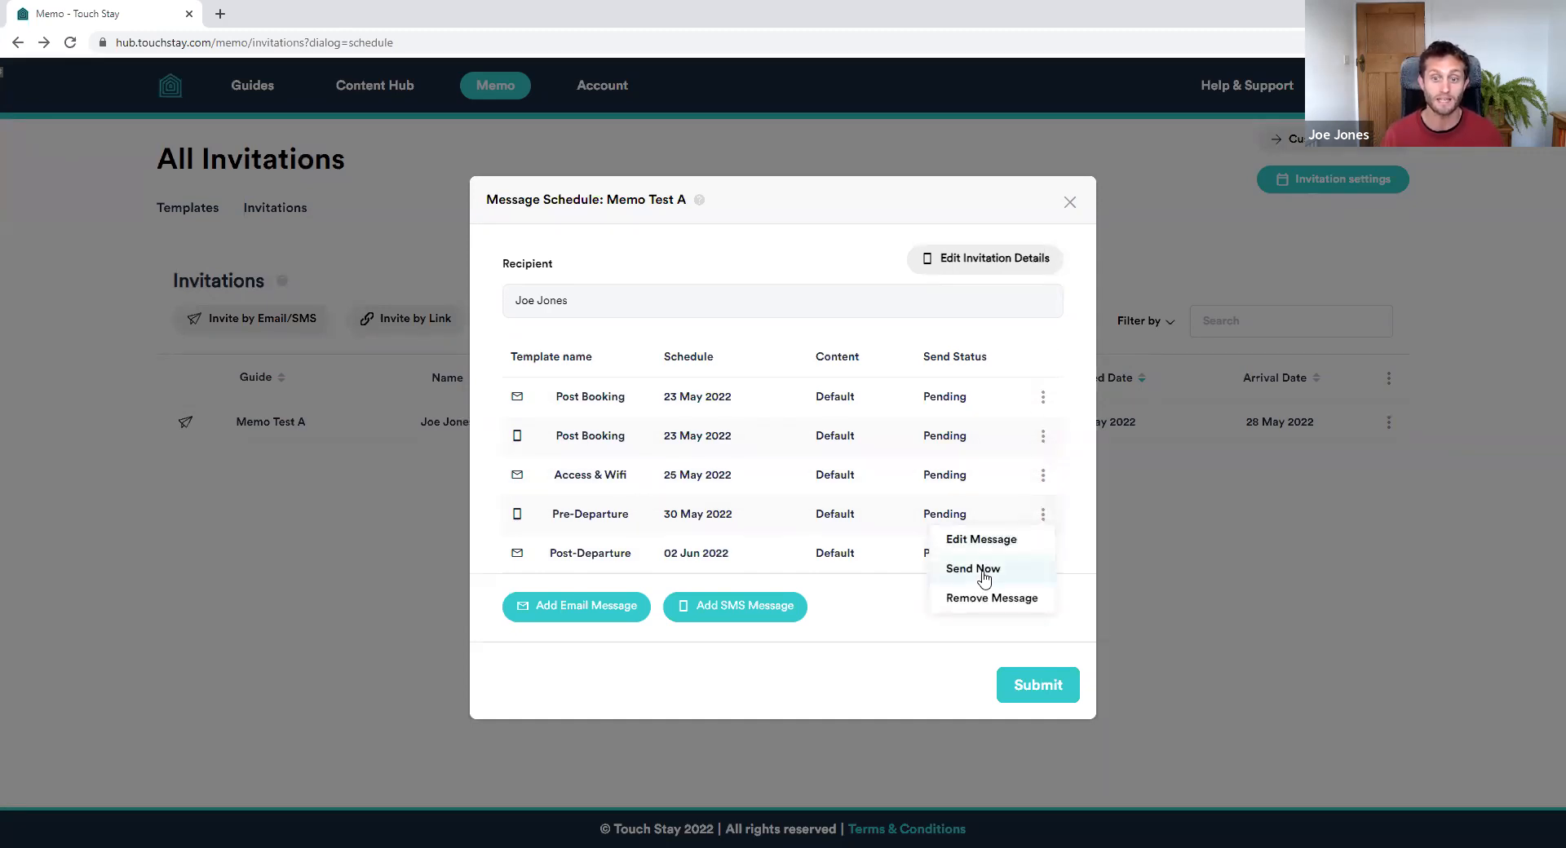
left_click(1043, 397)
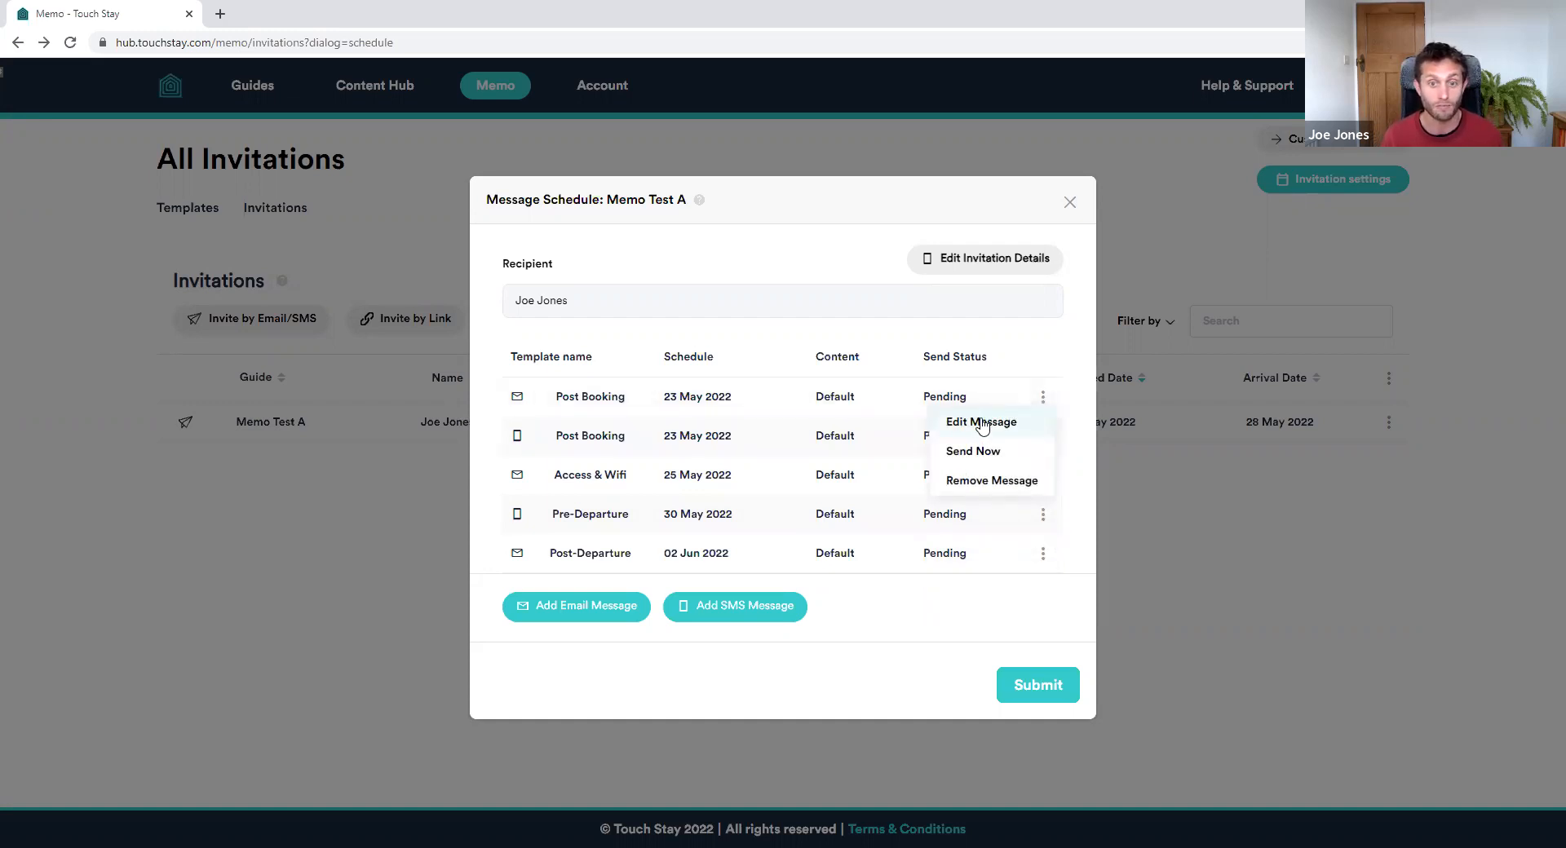
left_click(1062, 397)
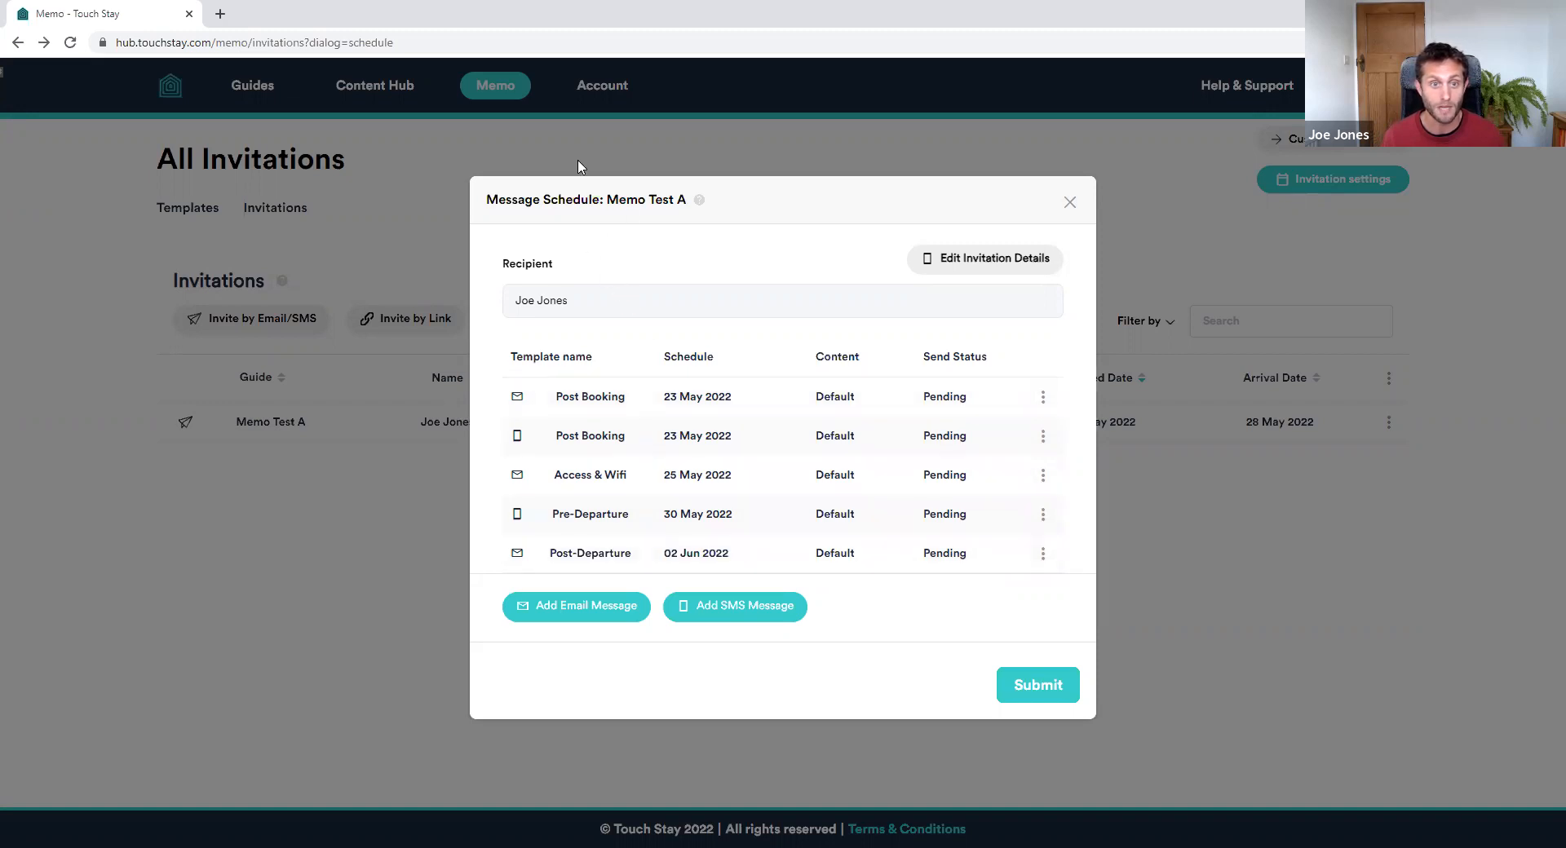
left_click(1043, 399)
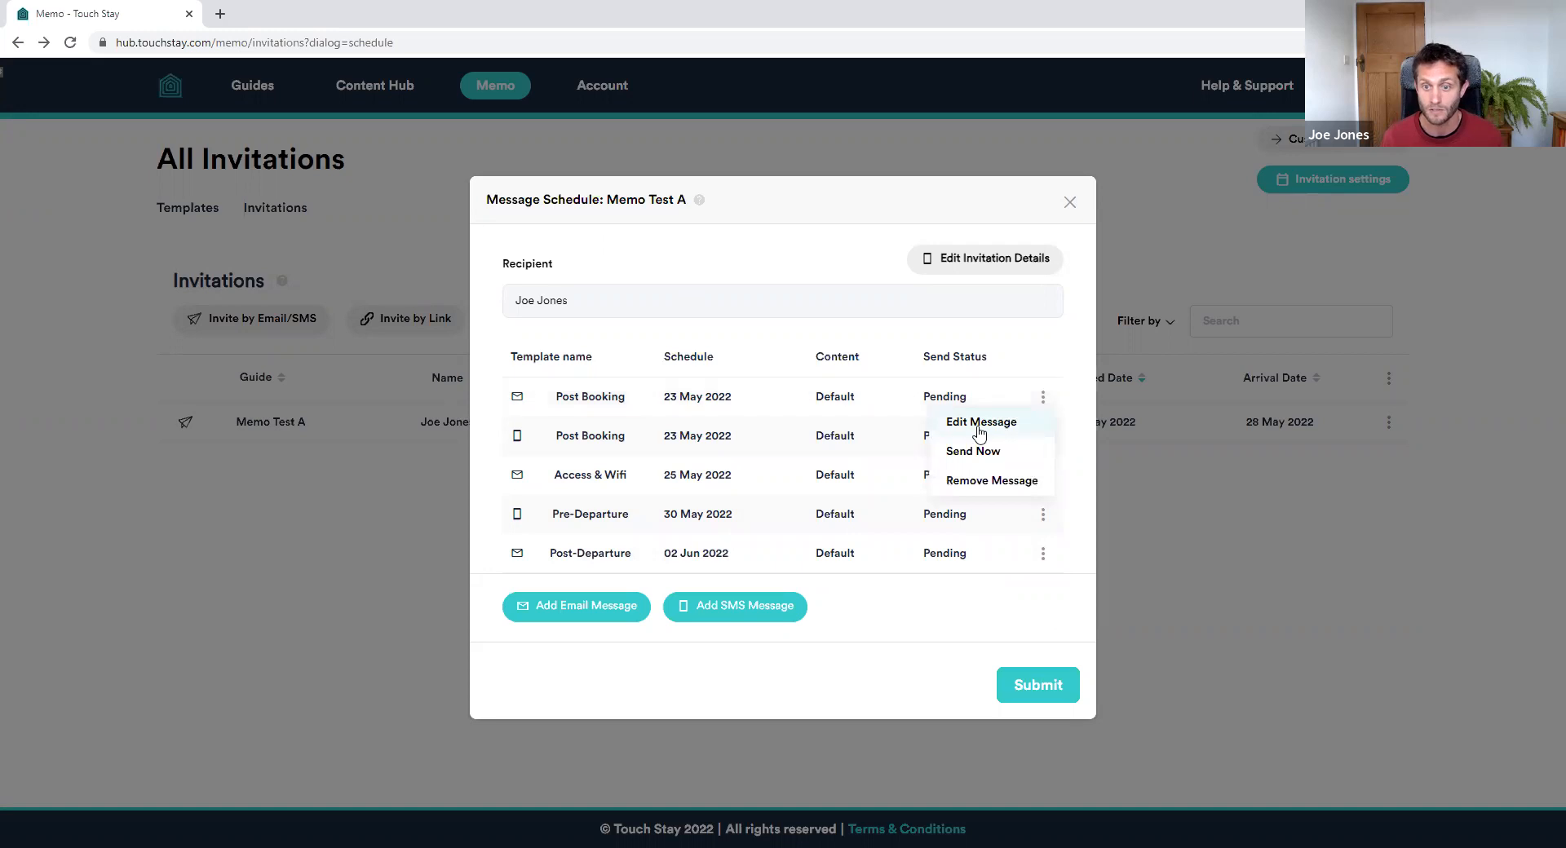
Edit the Post Booking email, switching it to custom content for this recipient
left_click(1000, 432)
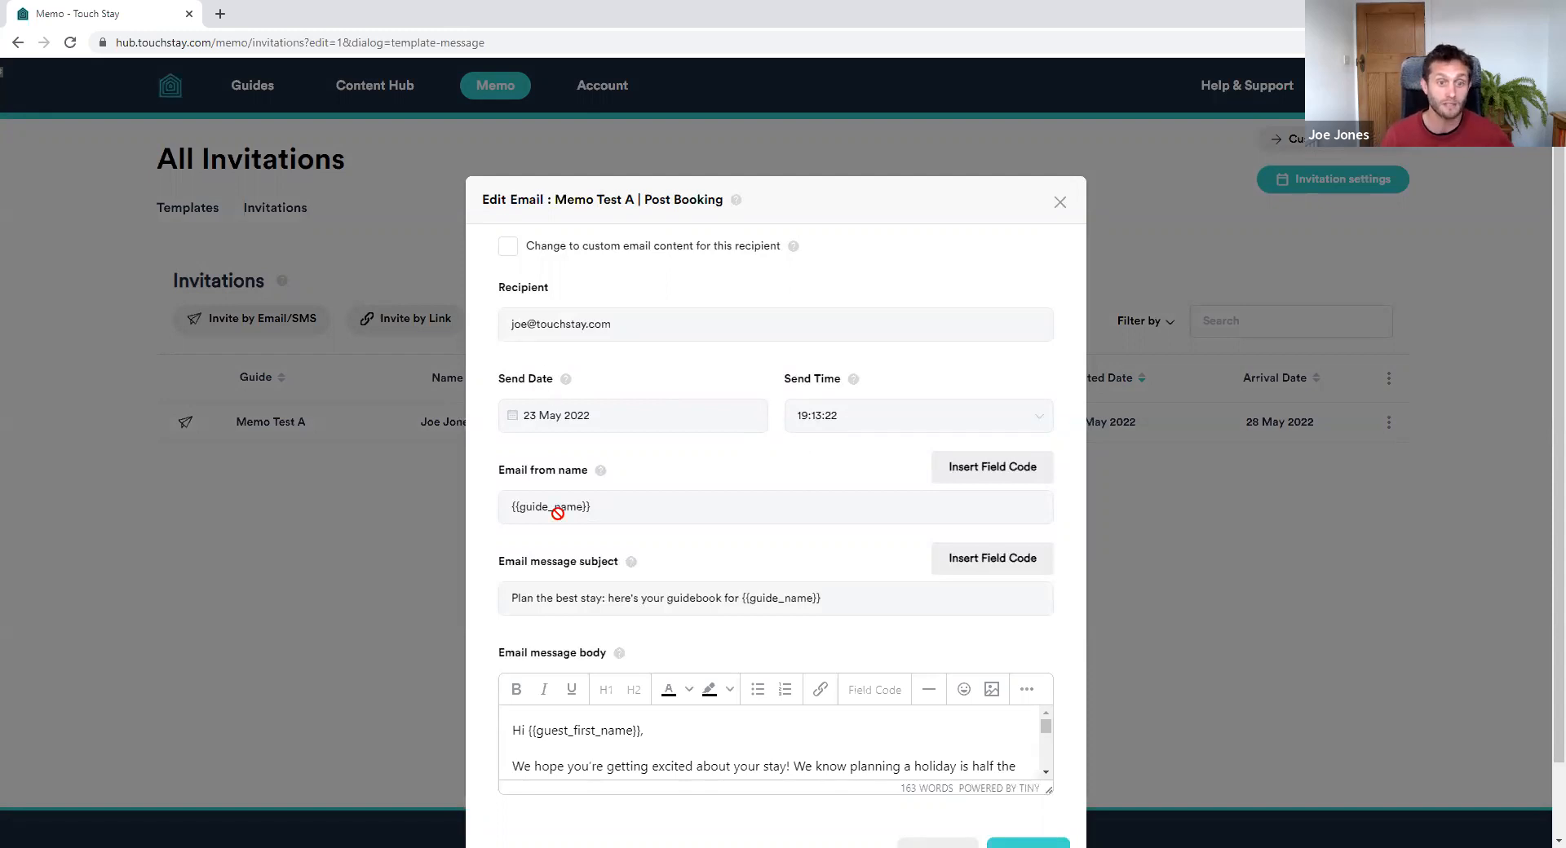
scroll(875, 715, "down", 6)
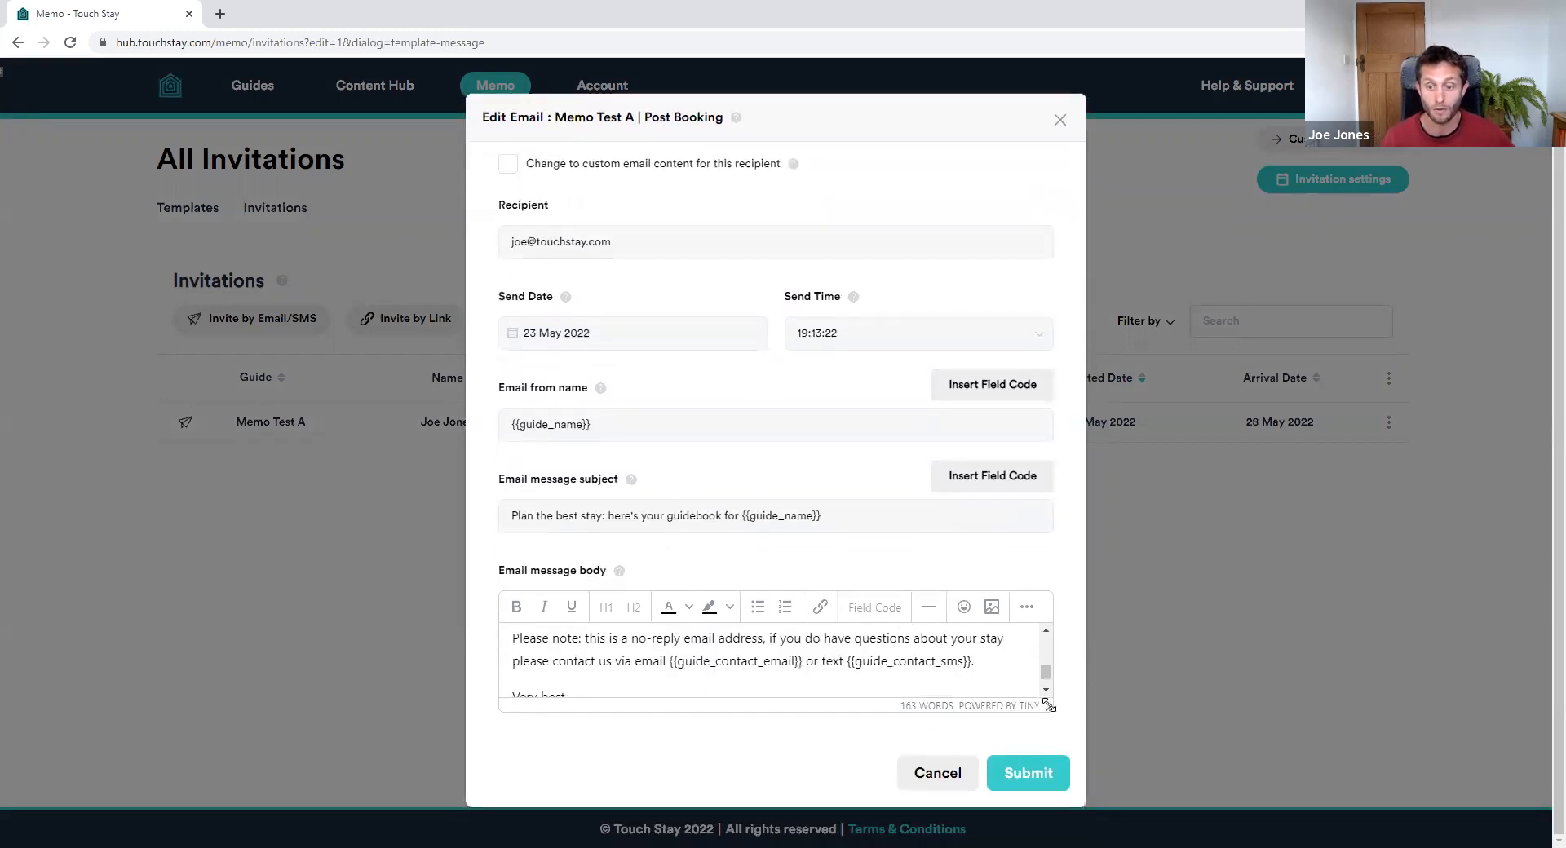
scroll(897, 775, "up", 5)
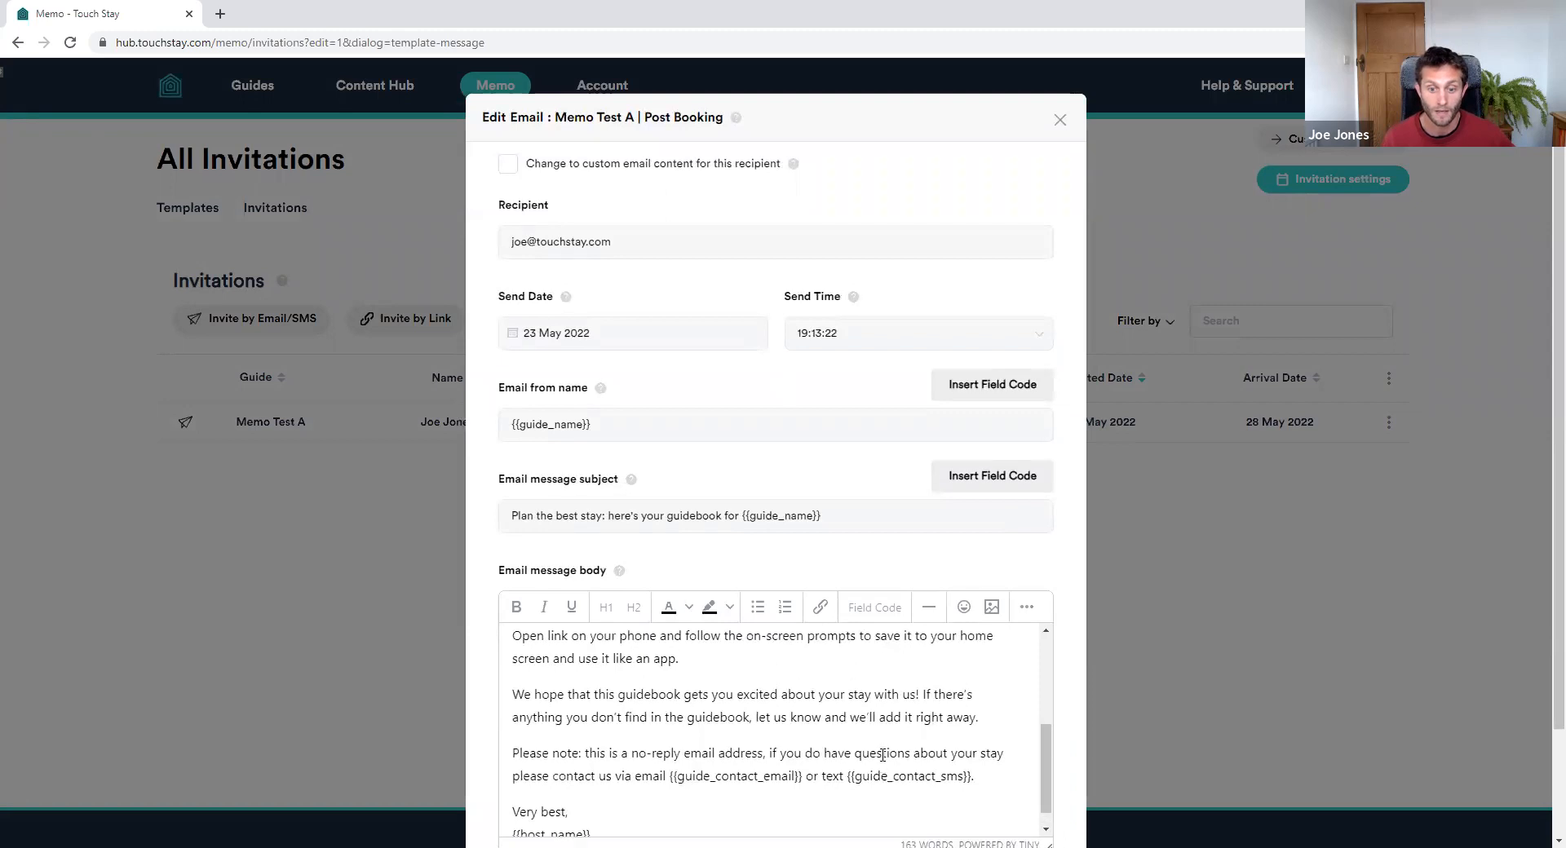
scroll(866, 738, "up", 2)
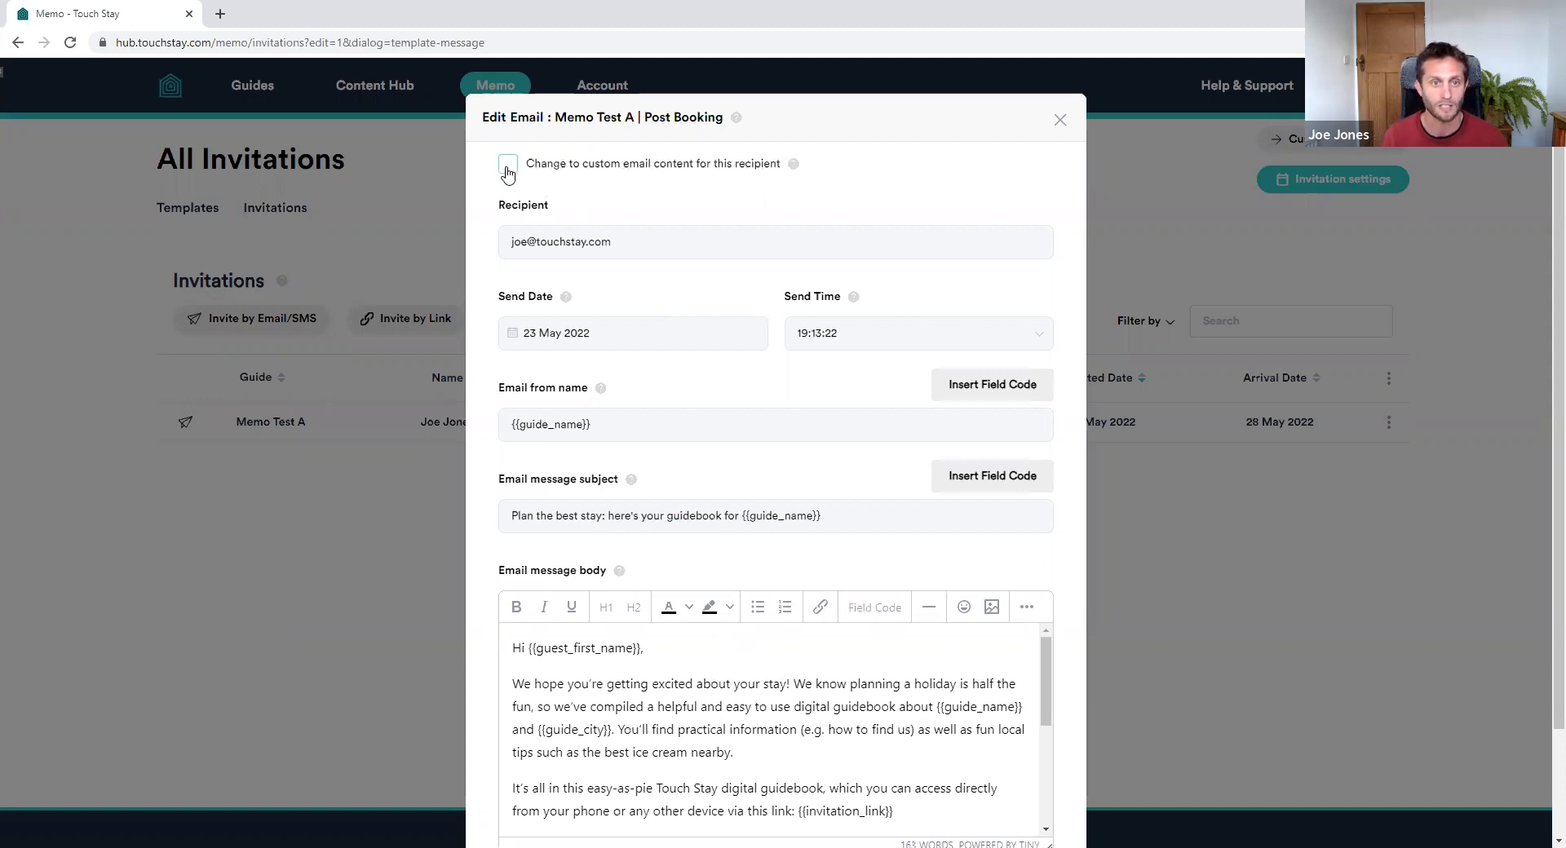
left_click(726, 514)
left_click(676, 420)
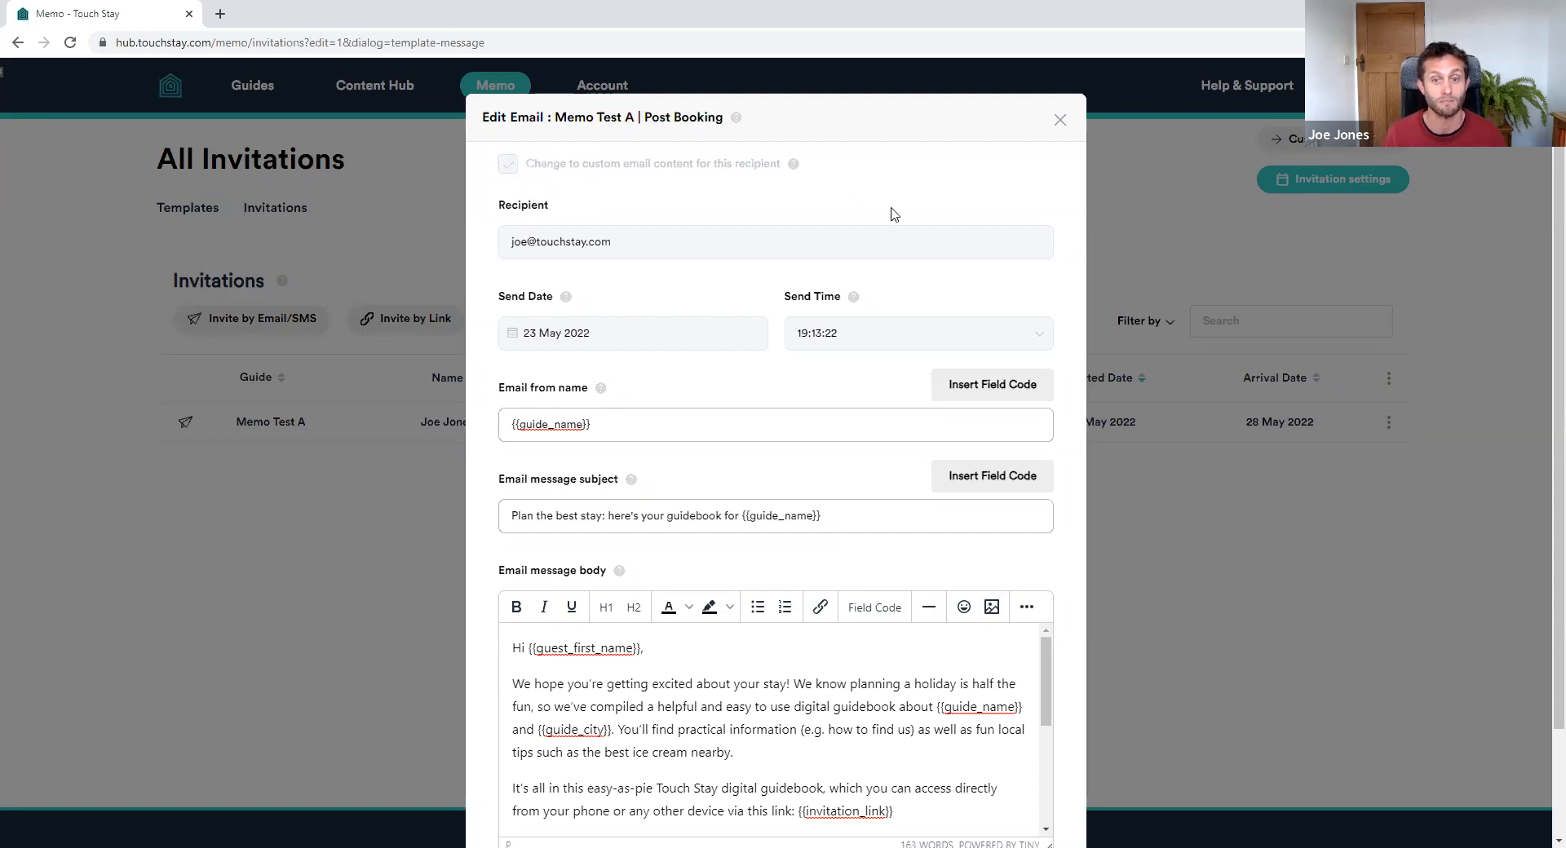
scroll(1042, 441, "down", 2)
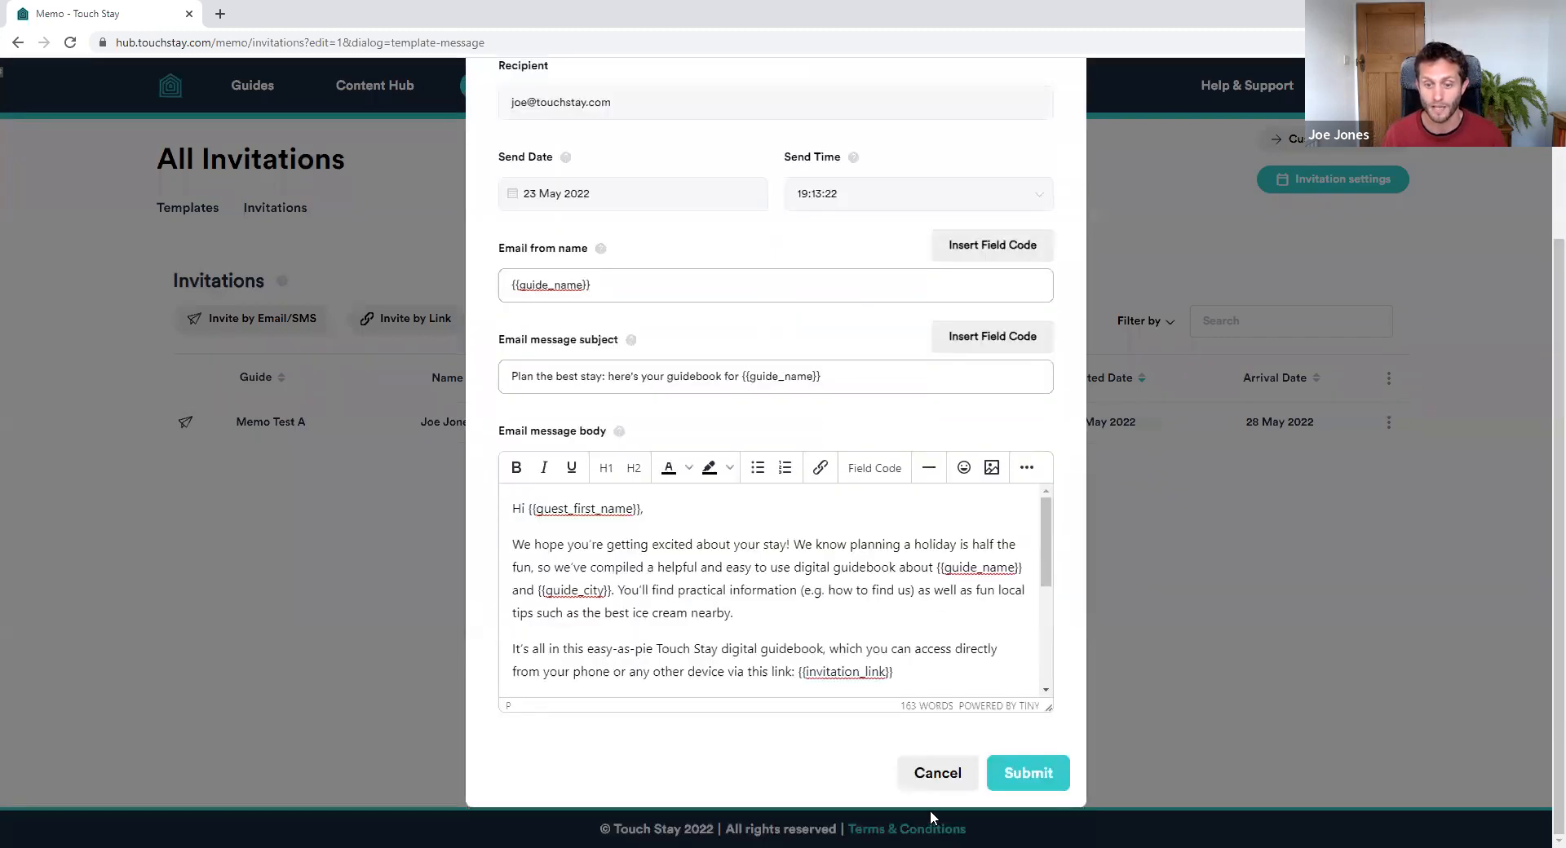
Cancel the email edit and submit the schedule with all five messages on Default content
left_click(934, 773)
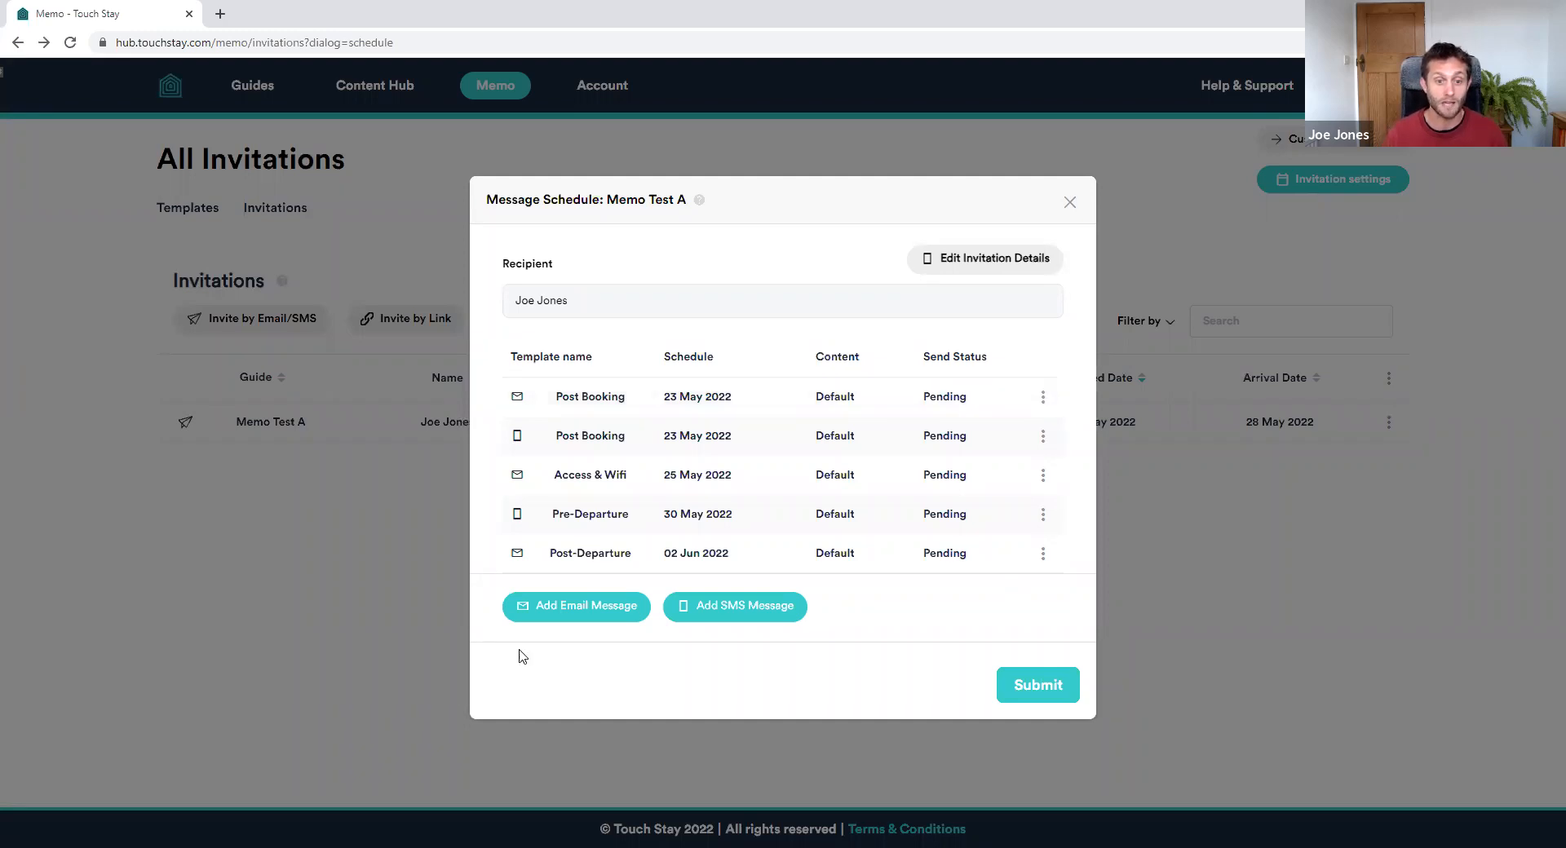
mouse_move(595, 615)
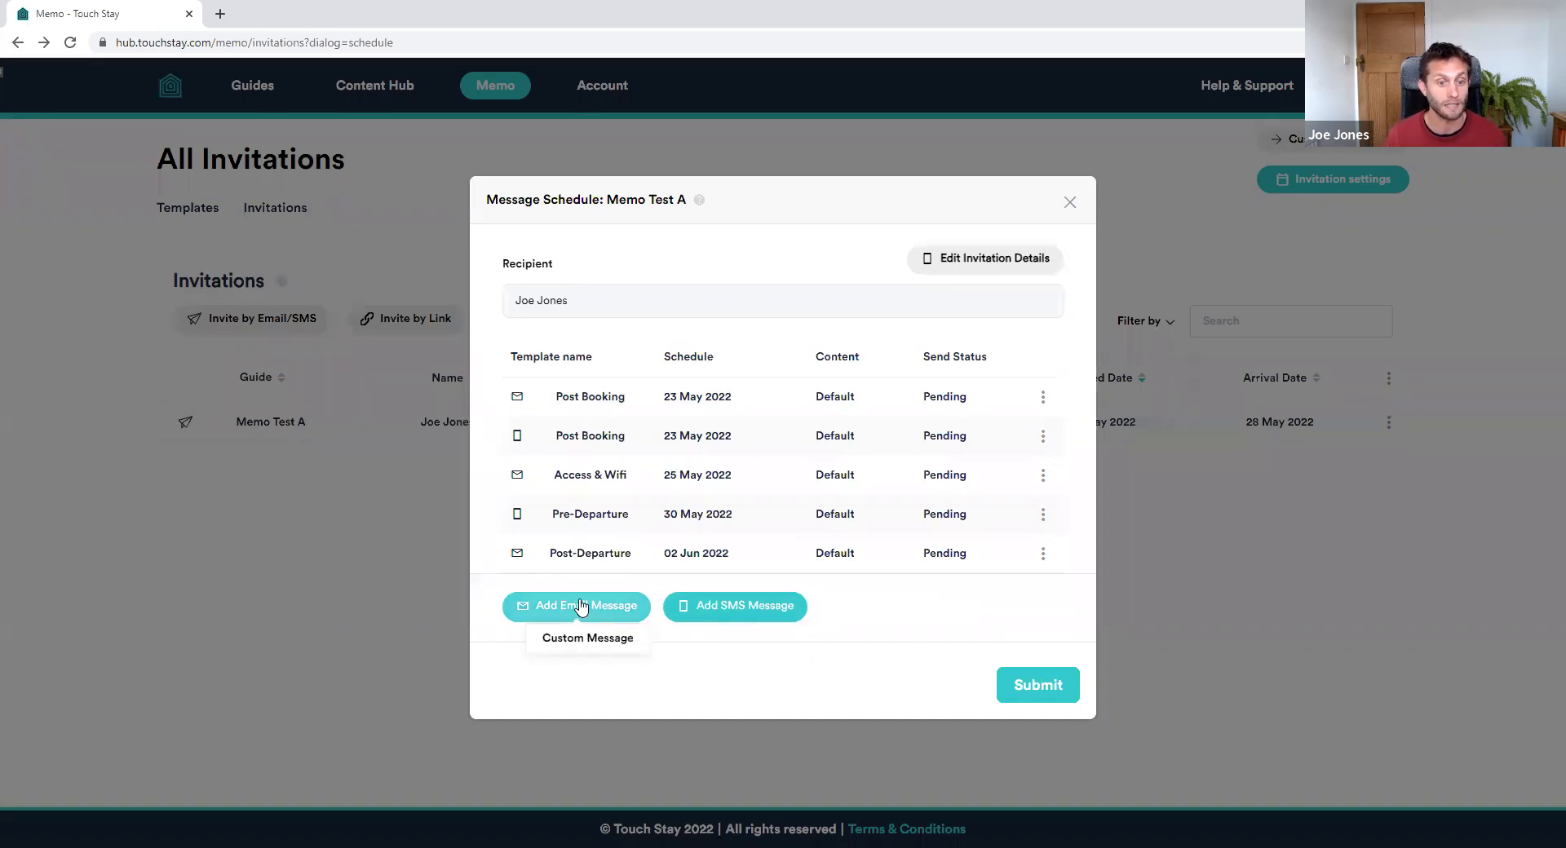
mouse_move(772, 611)
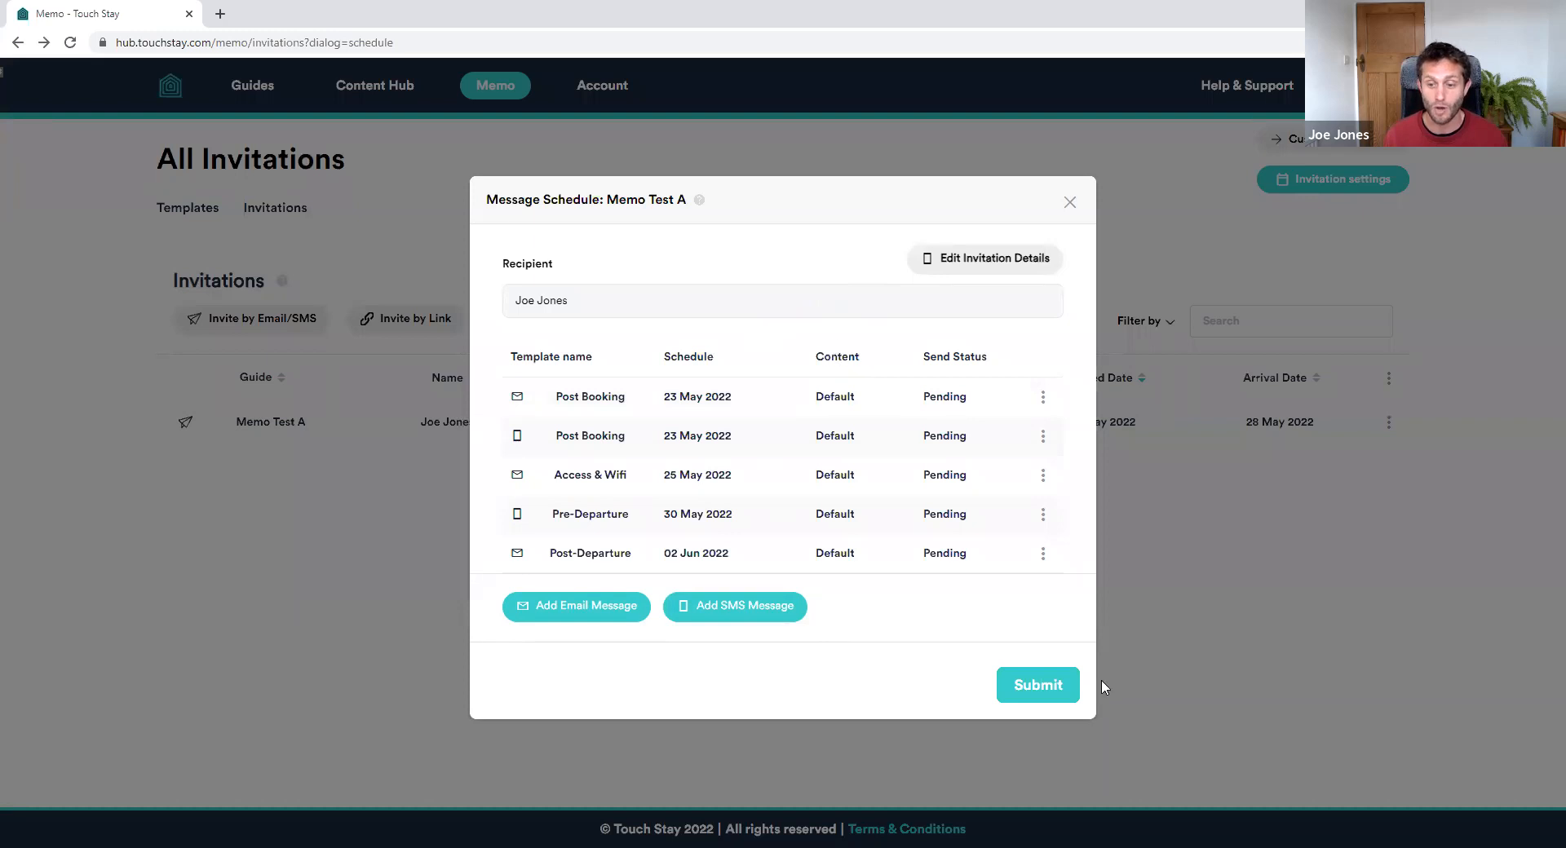
left_click(1039, 691)
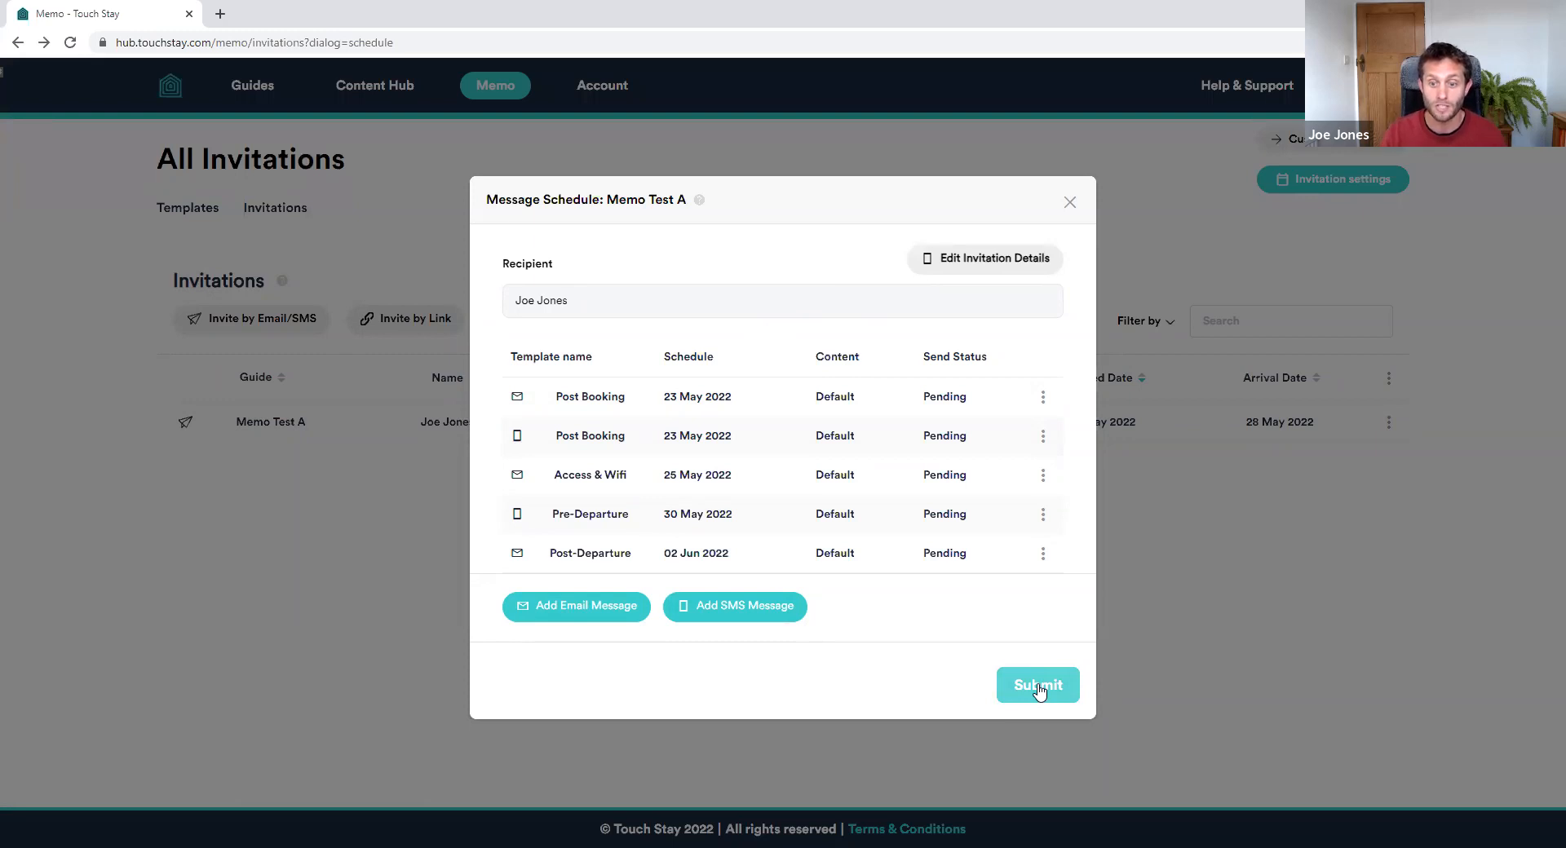
Submit the Memo Test A message schedule and return to the five Message Templates
left_click(1039, 690)
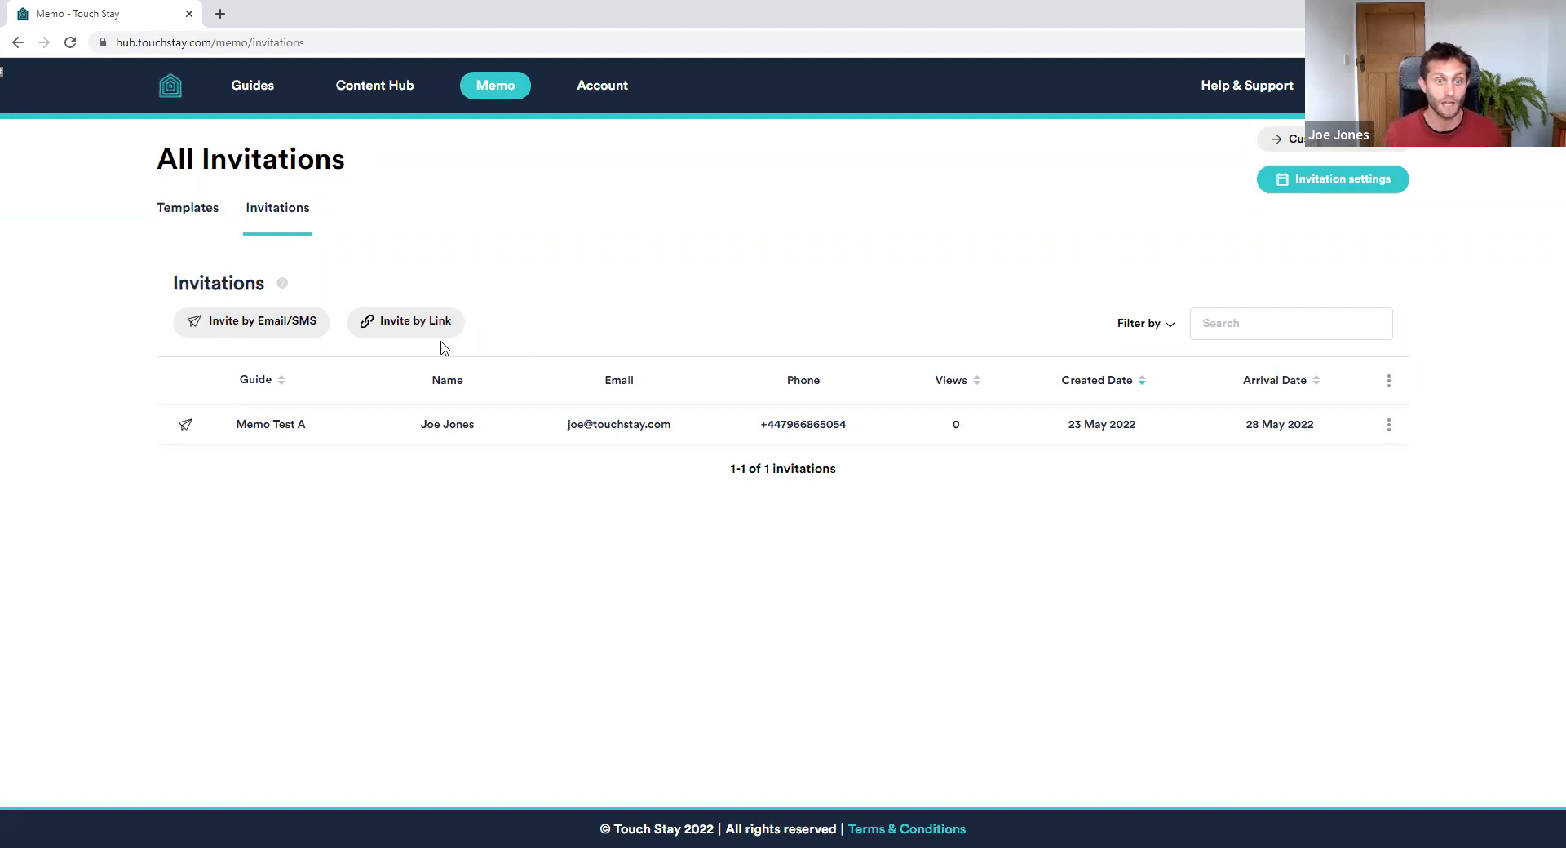
left_click(185, 211)
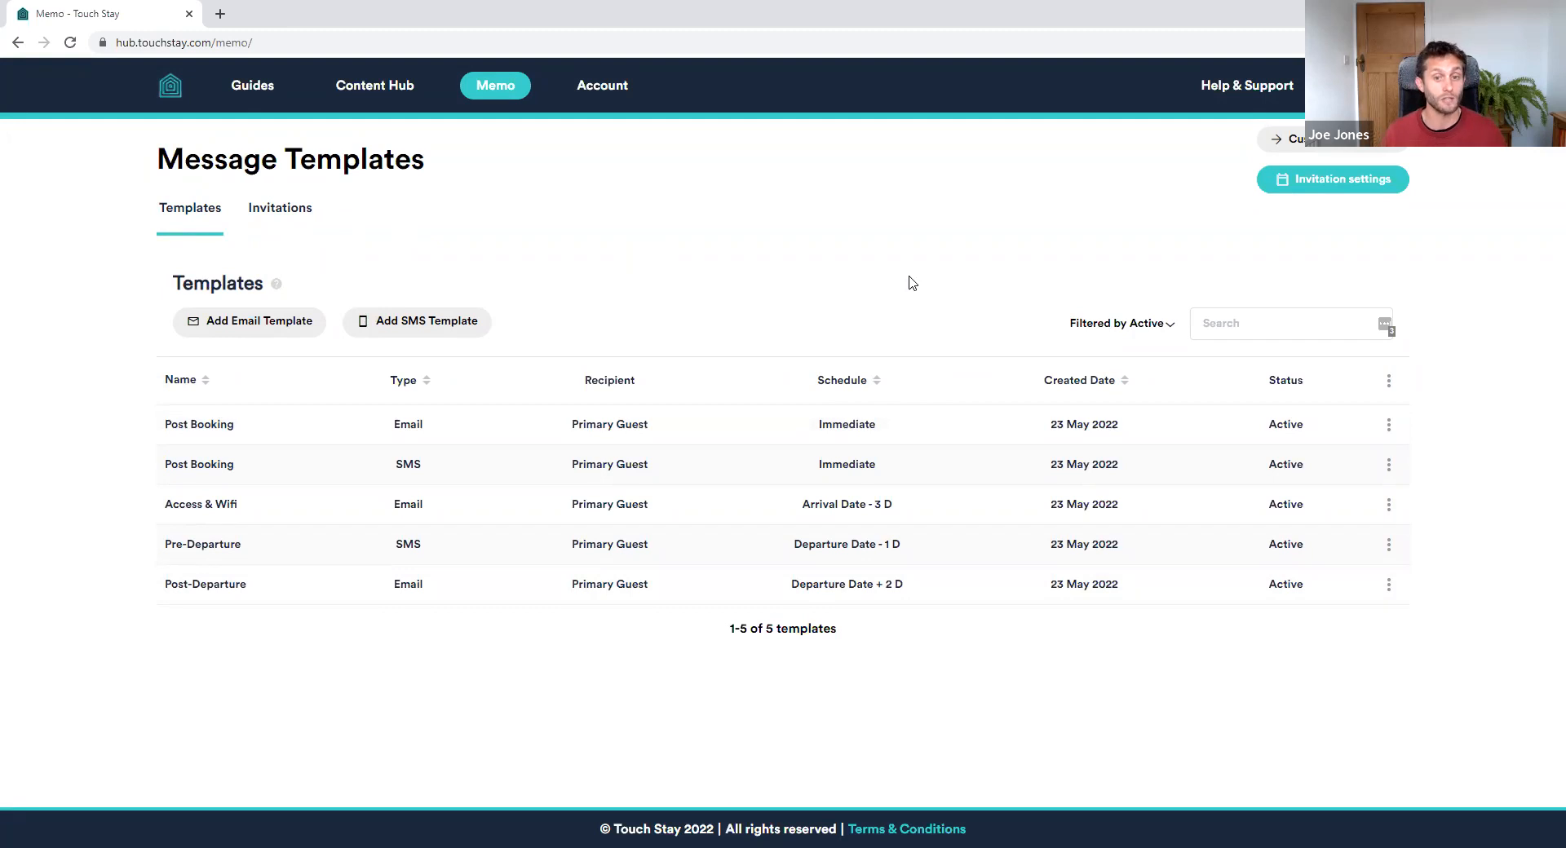
Return to All Invitations, where Memo Test A now shows one view
left_click(295, 215)
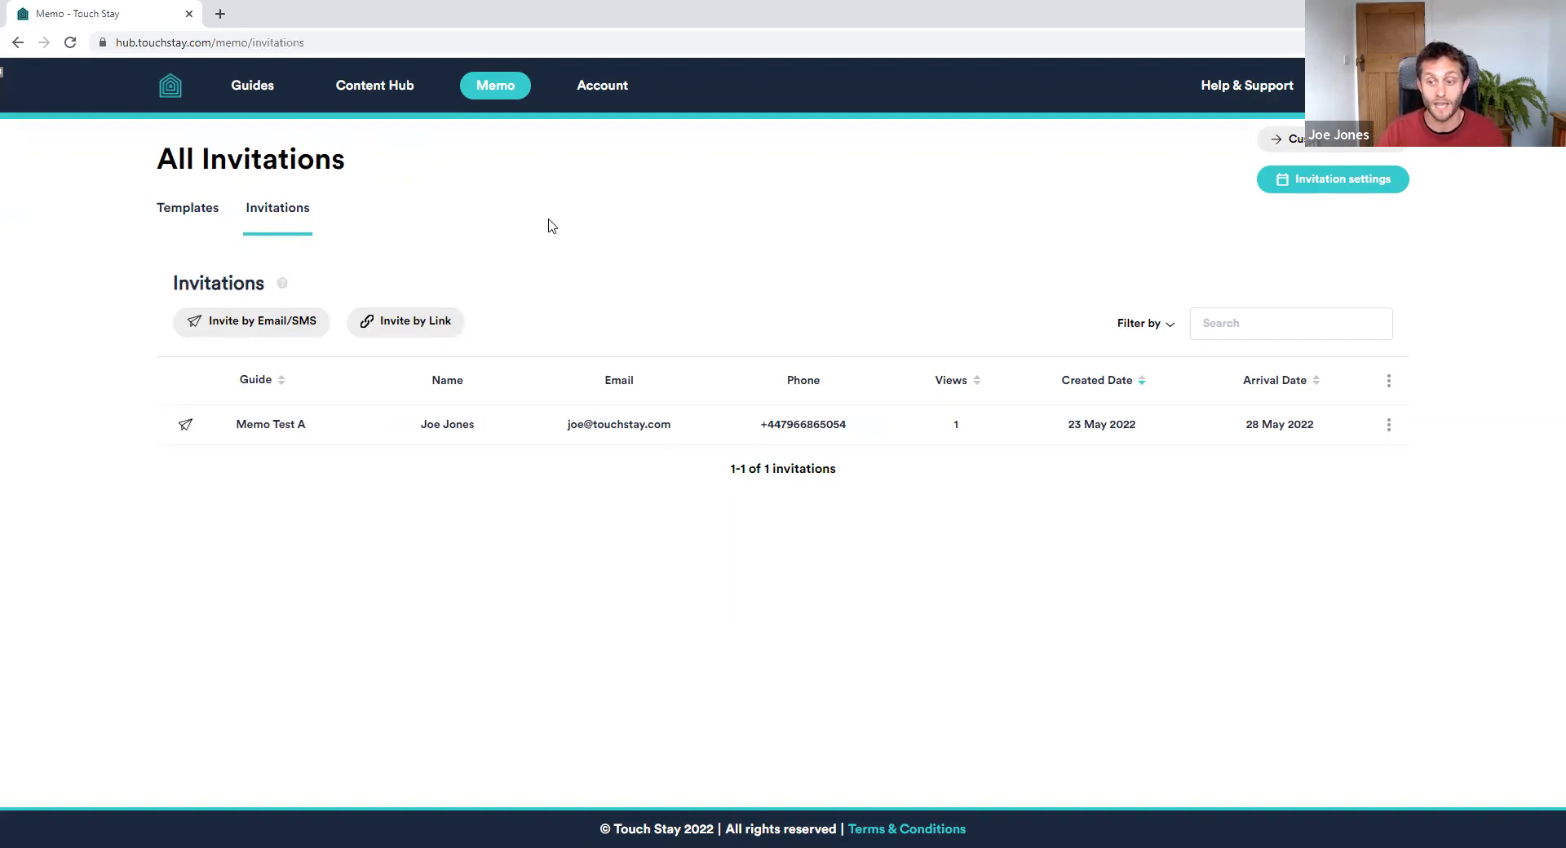
Reopen Memo Test A's message schedule and bring up actions for the sent Post Booking email
left_click(1392, 425)
left_click(1368, 449)
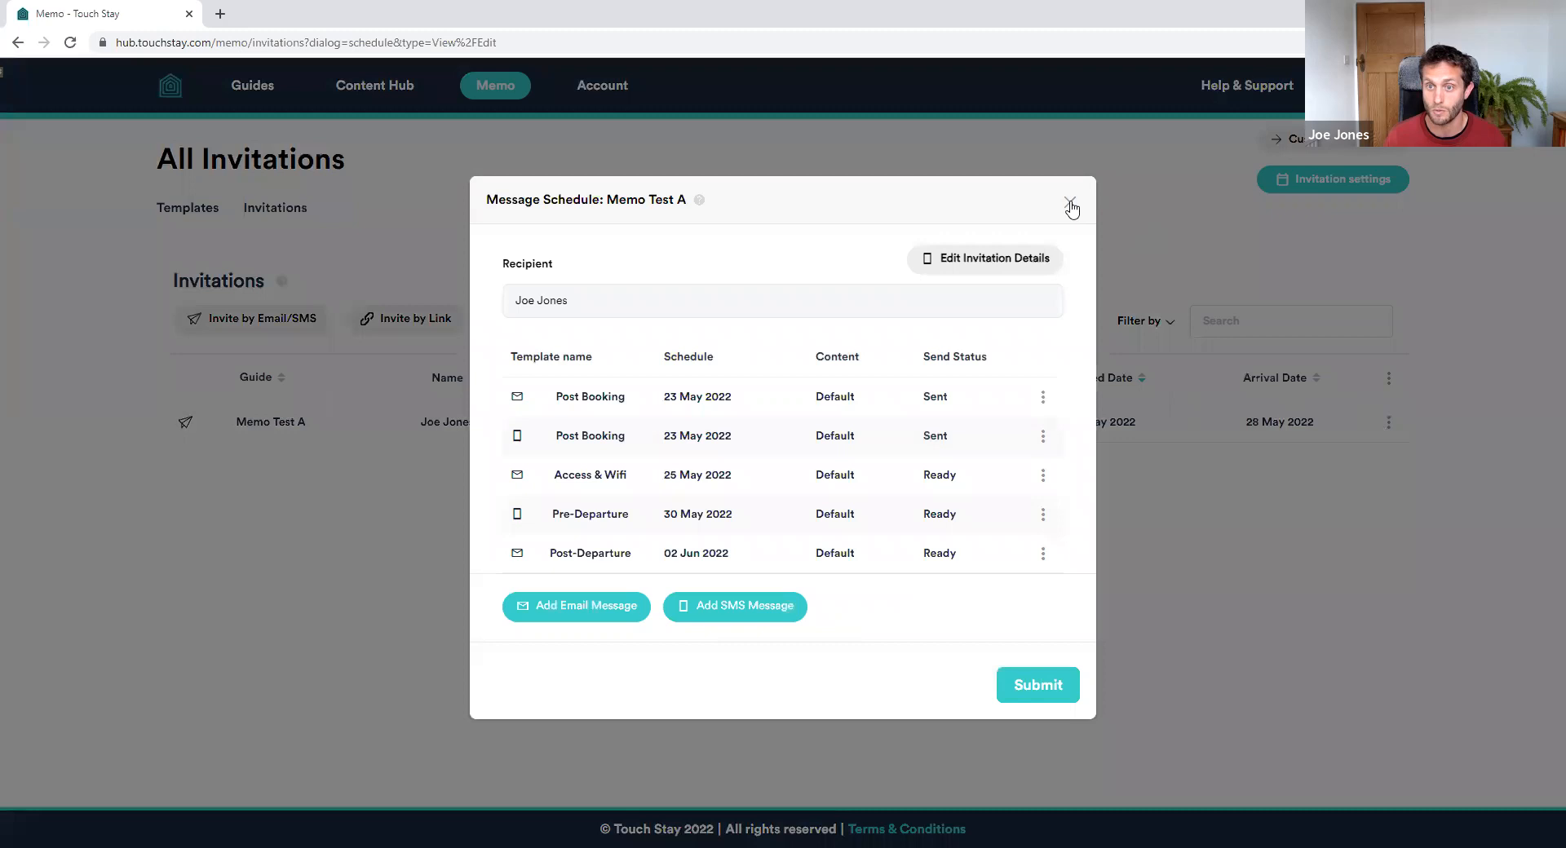
left_click(1069, 202)
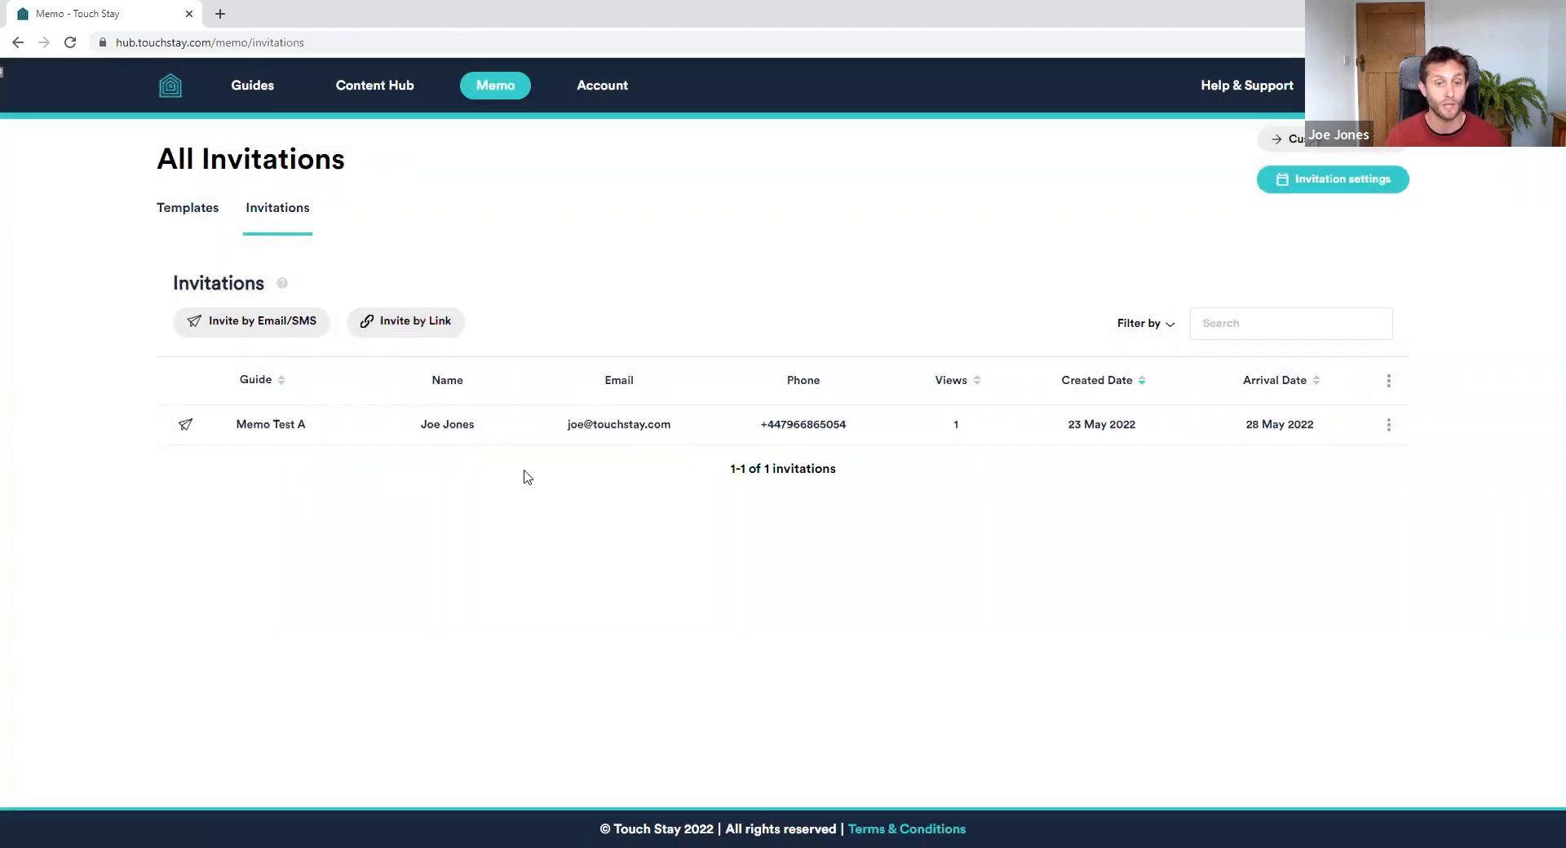
left_click(1388, 424)
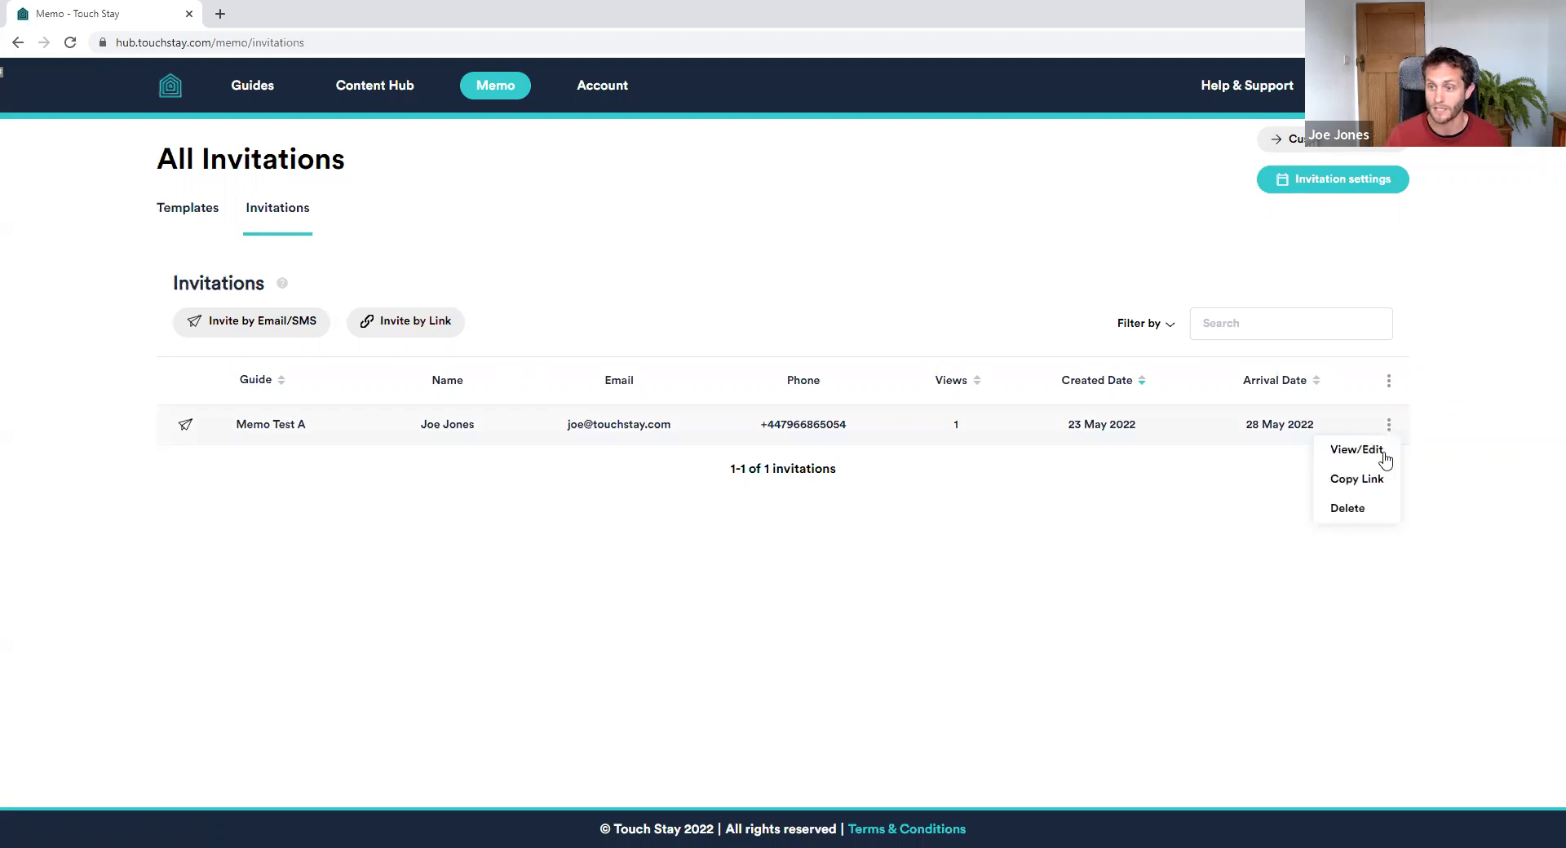
left_click(1364, 450)
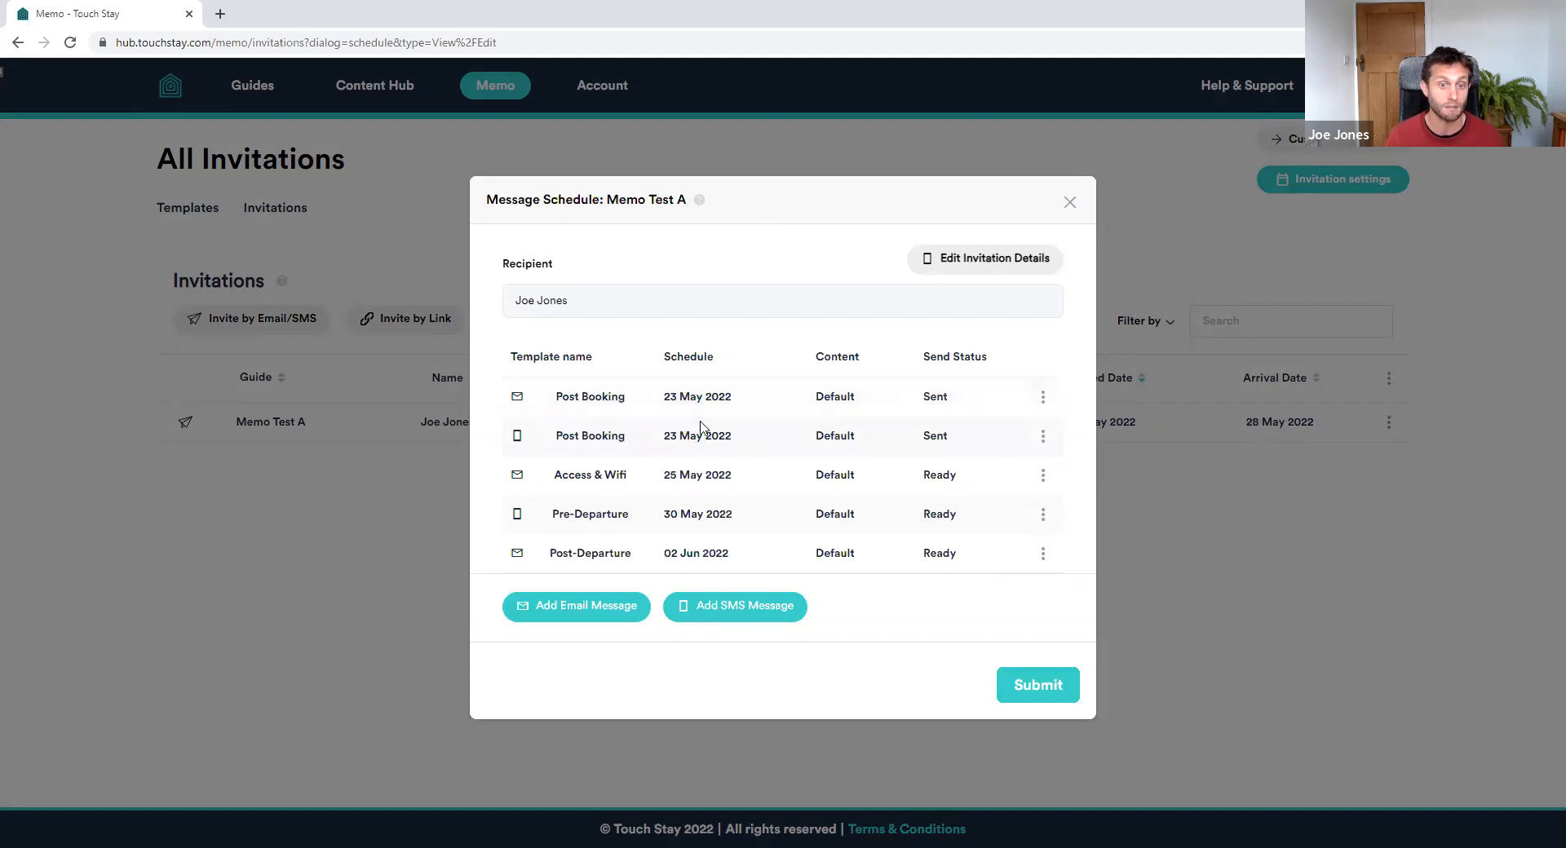
left_click(1042, 396)
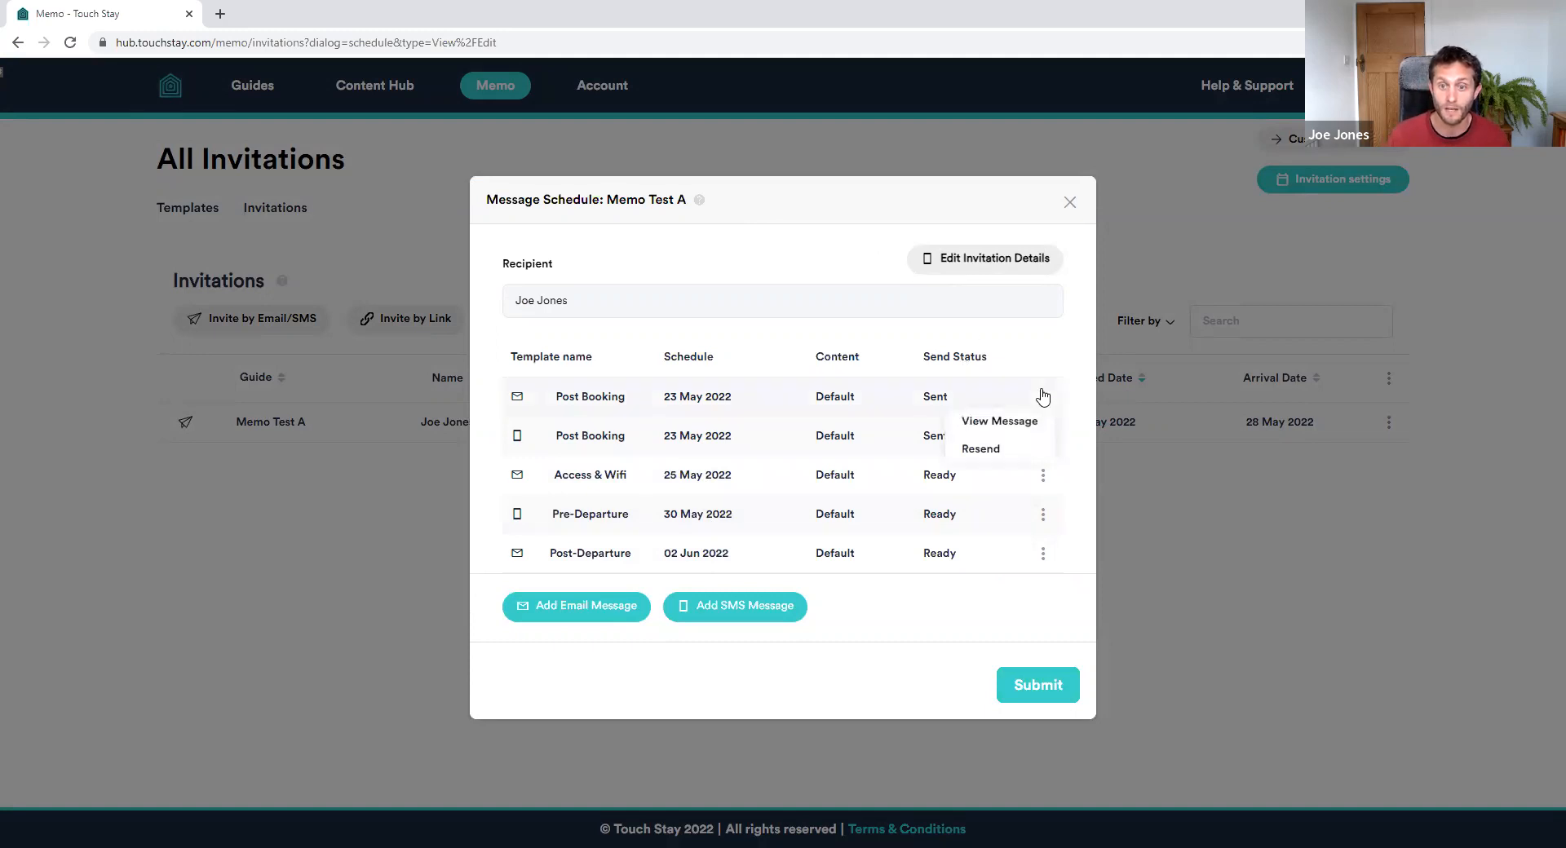
Read the sent Post Booking email, close the schedule, and go to the account's Custom Fields
left_click(961, 414)
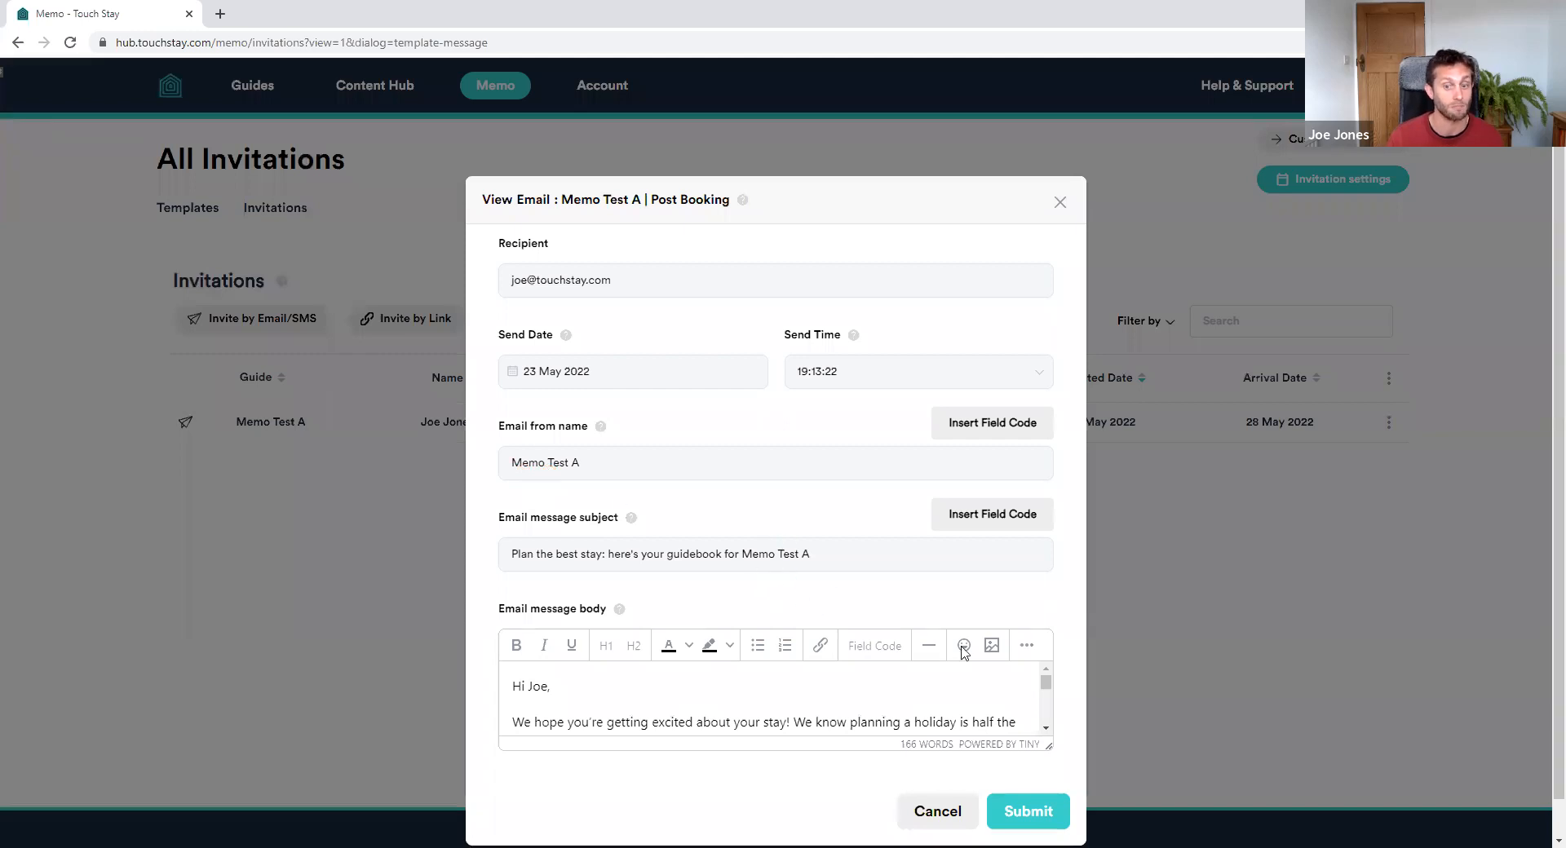
left_click_drag(1050, 745, 1050, 834)
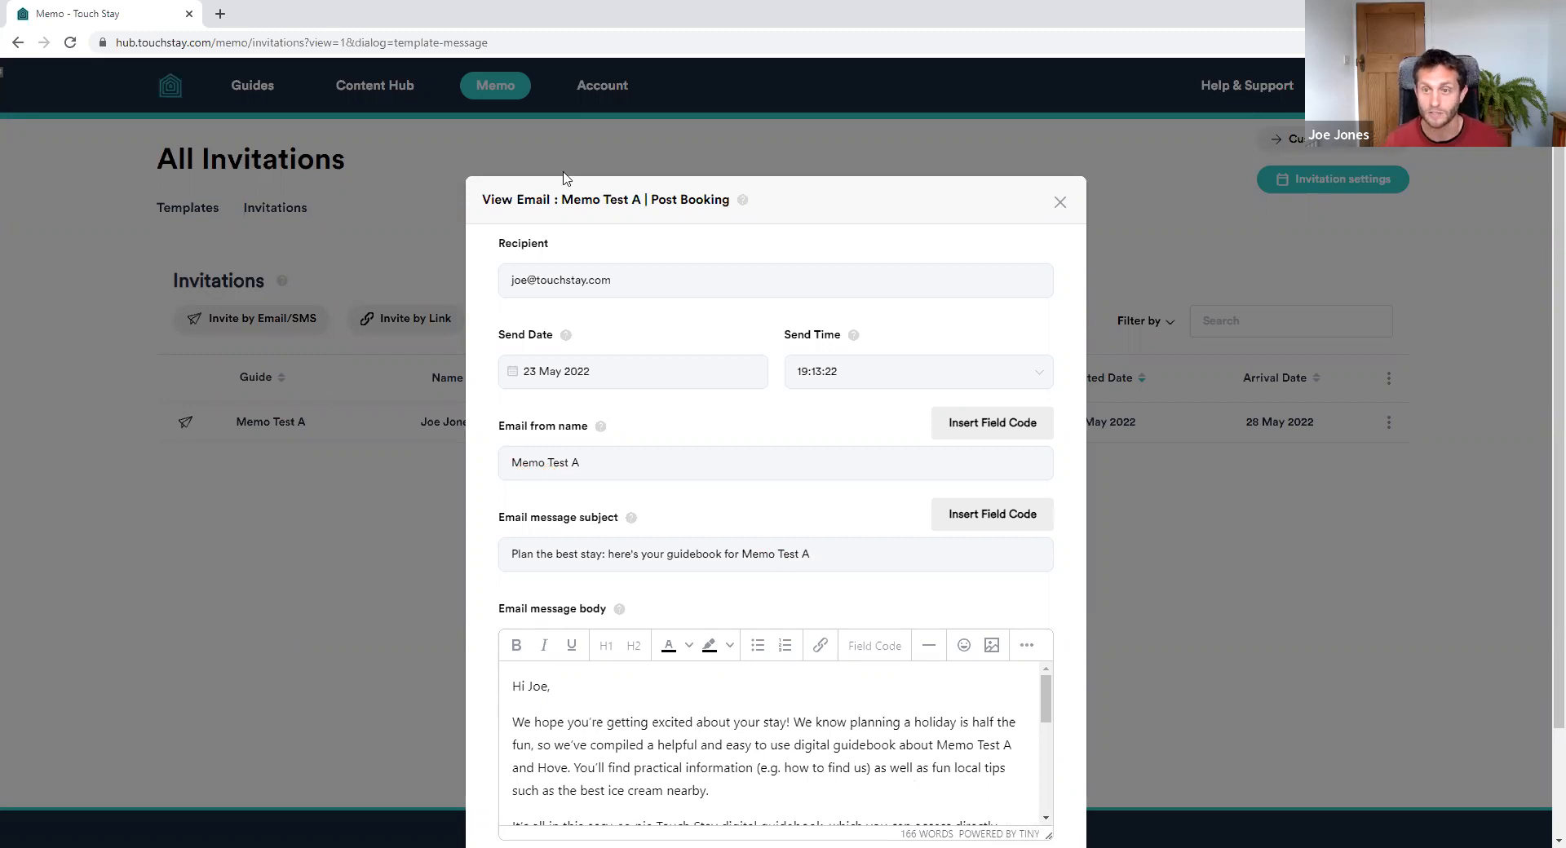
left_click(1061, 204)
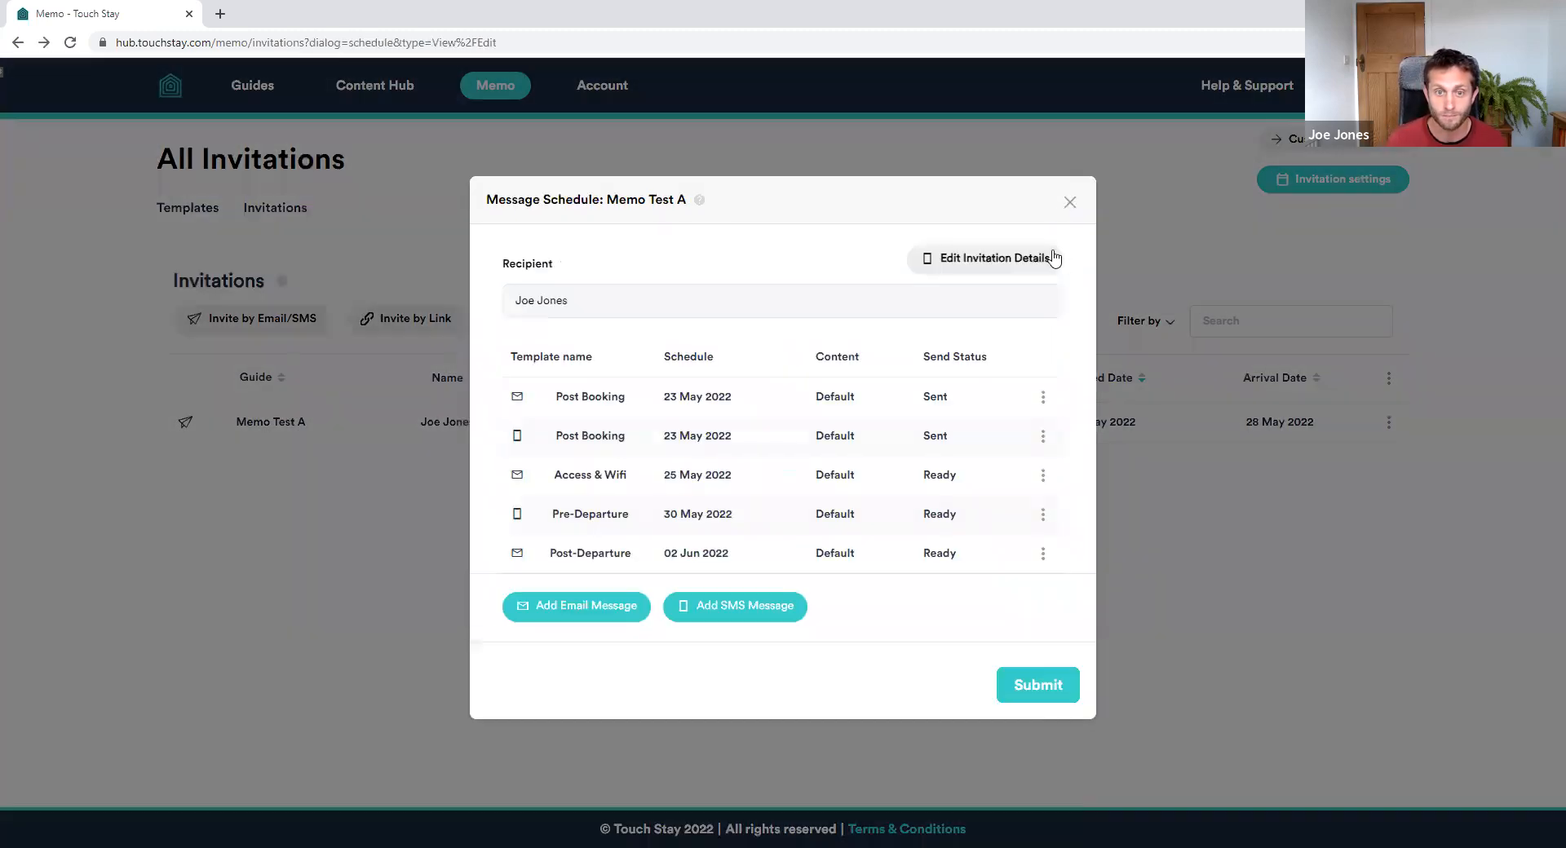
left_click(1069, 203)
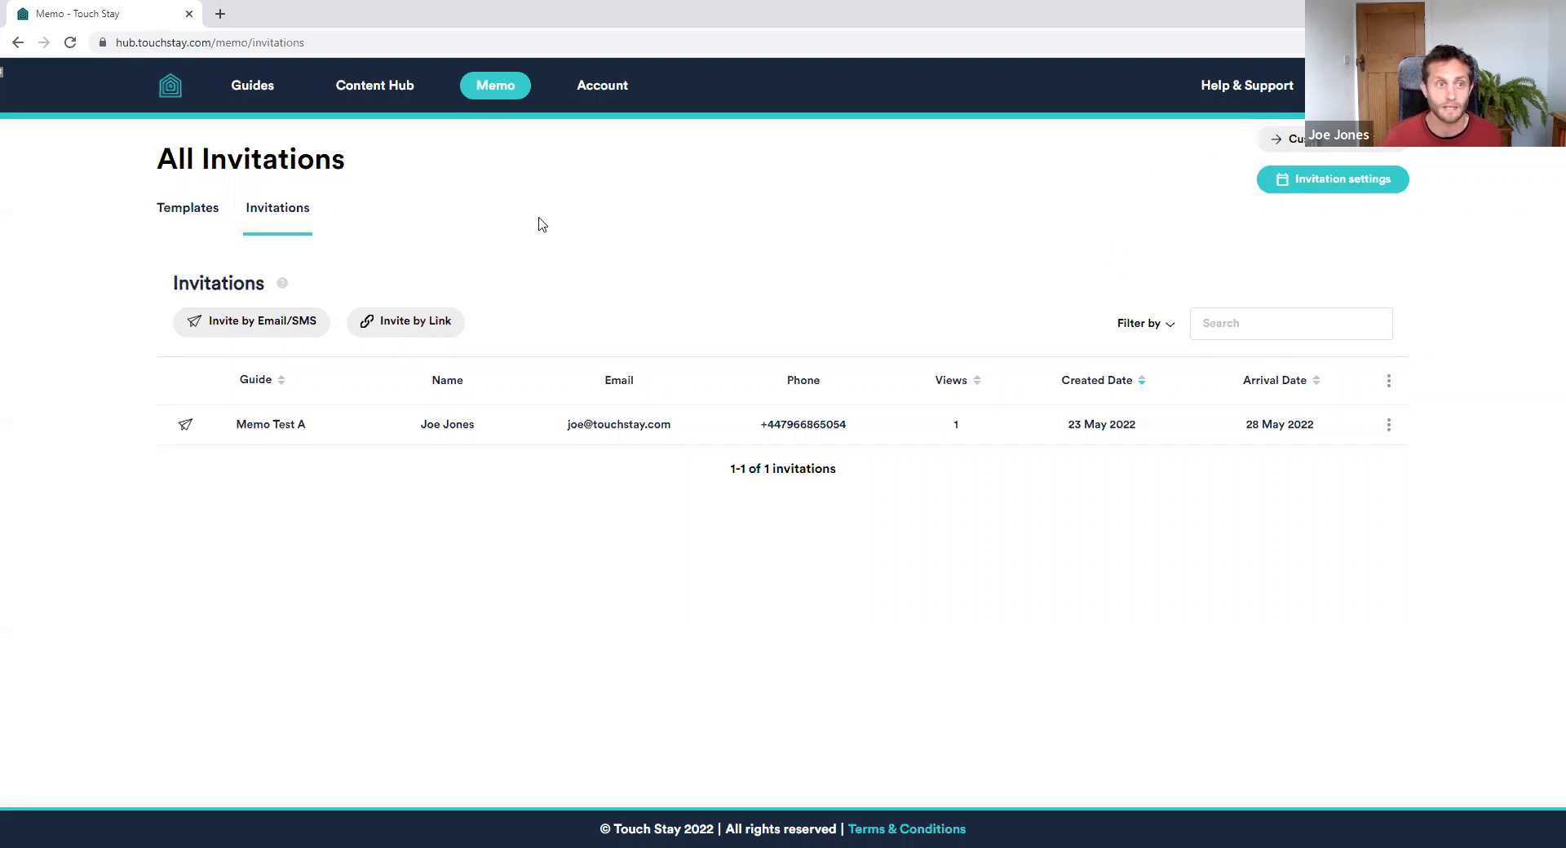
left_click(1289, 139)
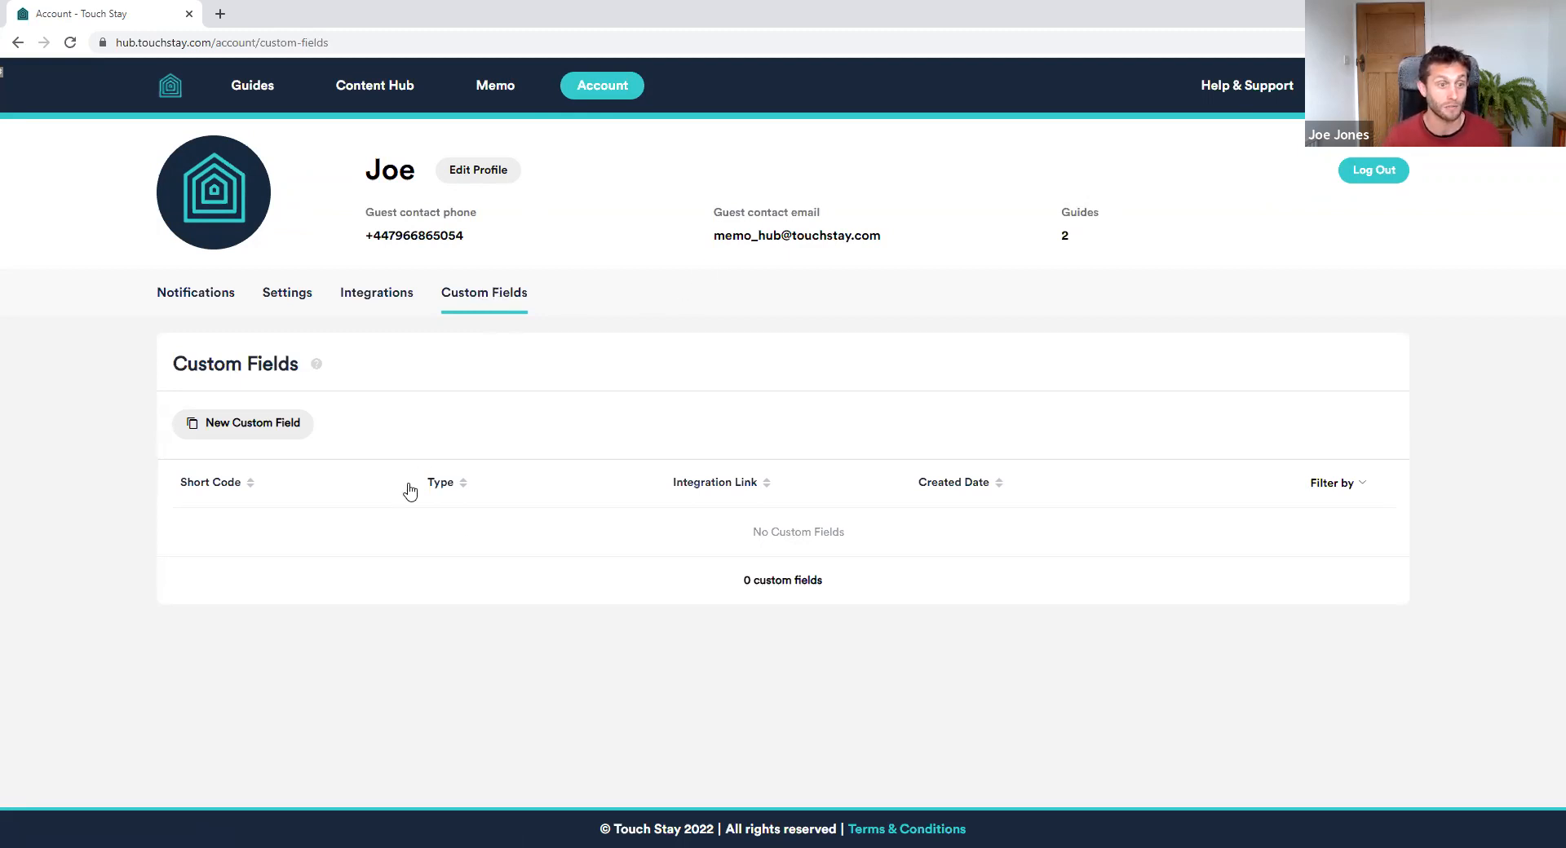
Start a new User/Guest custom field named lock_code with the Text data type
left_click(255, 431)
type("lock_code")
left_click(511, 370)
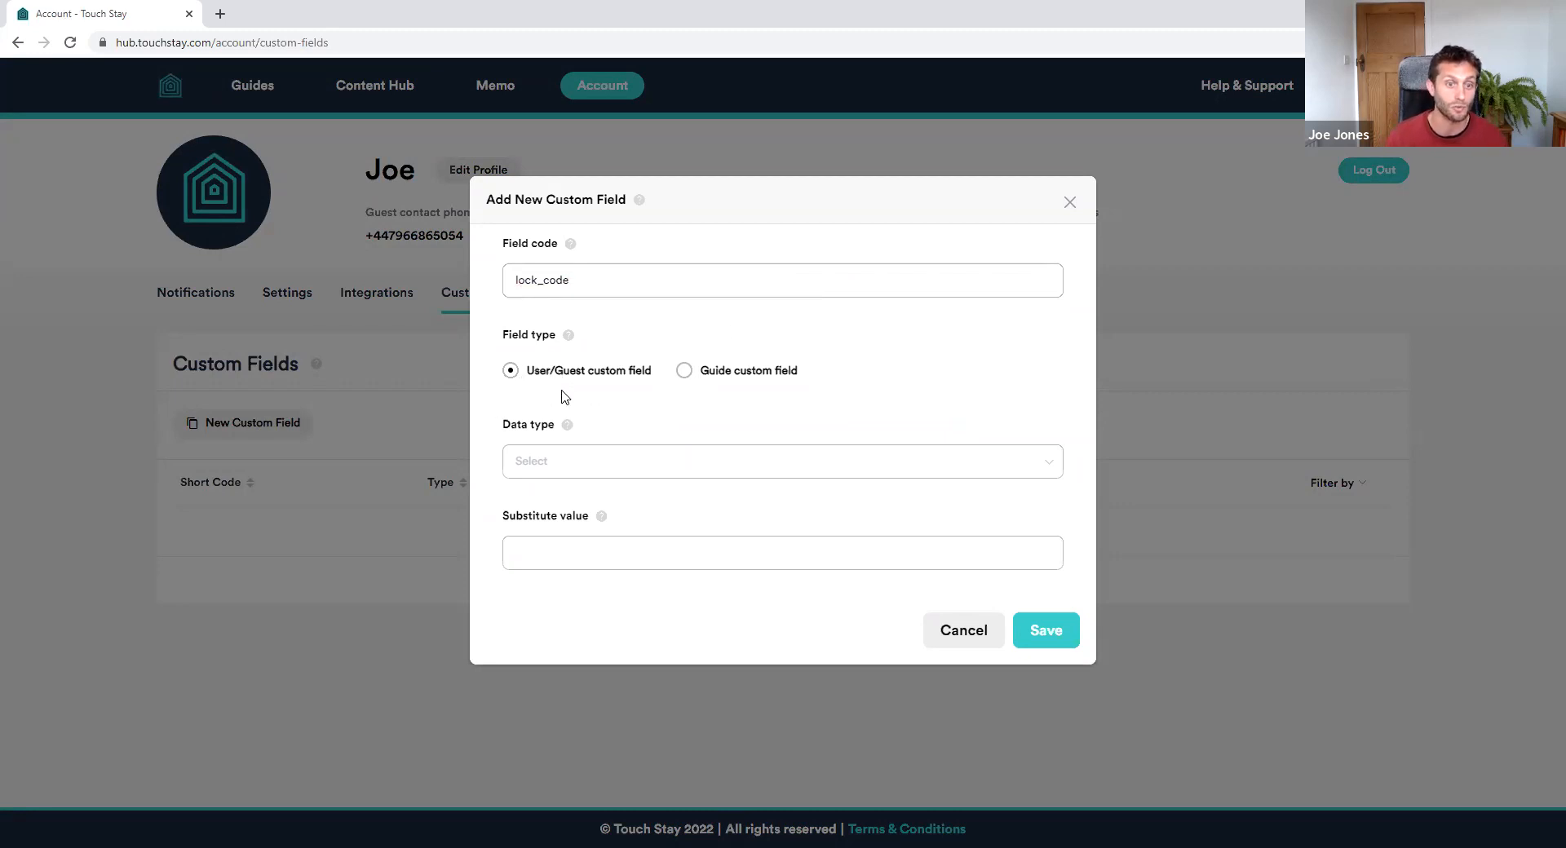
left_click(644, 463)
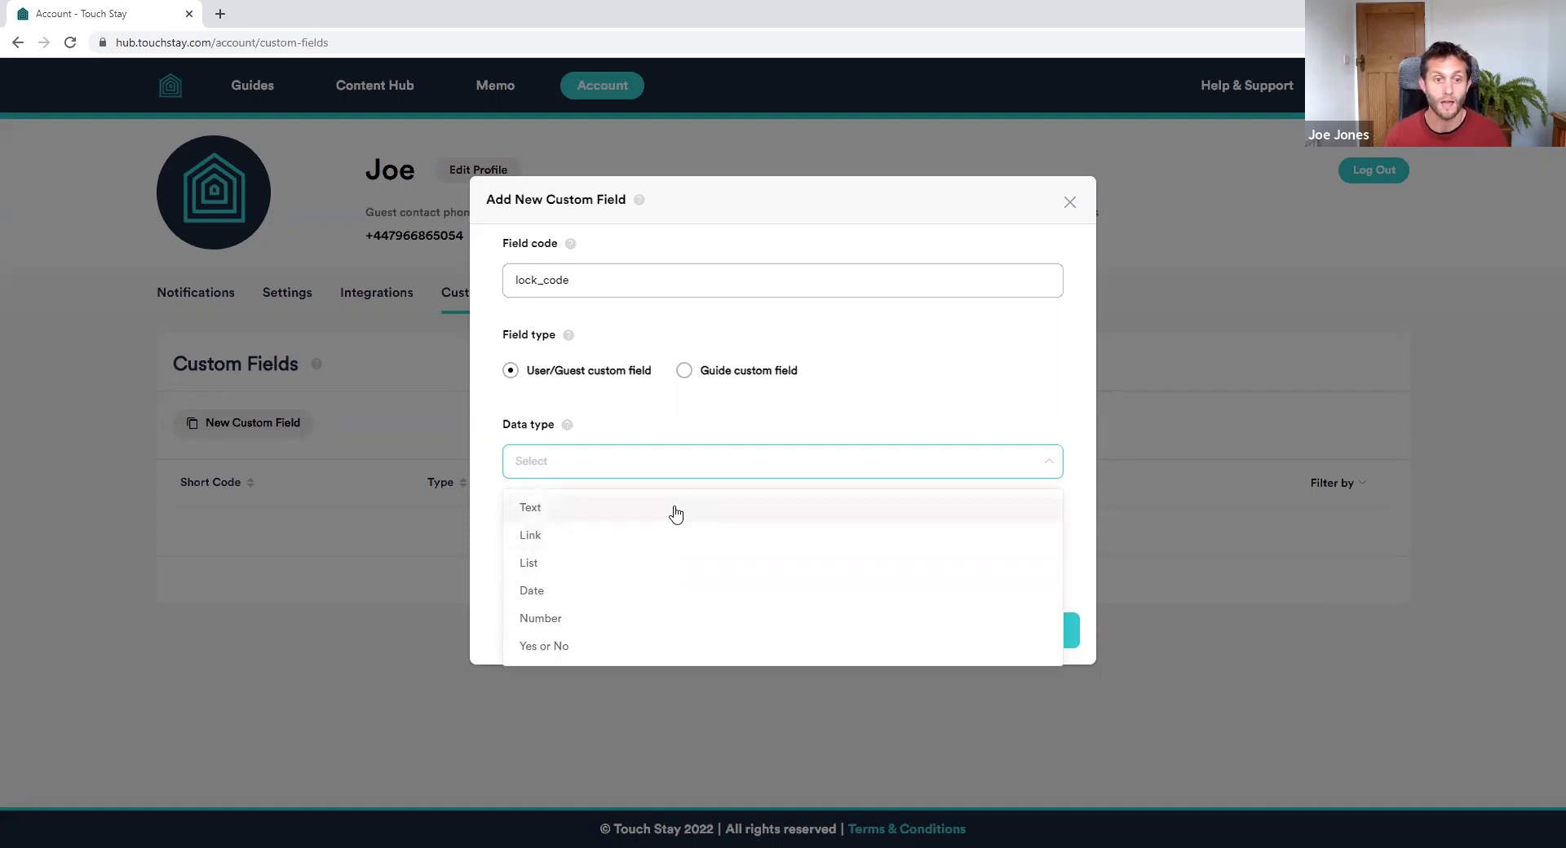
left_click(665, 416)
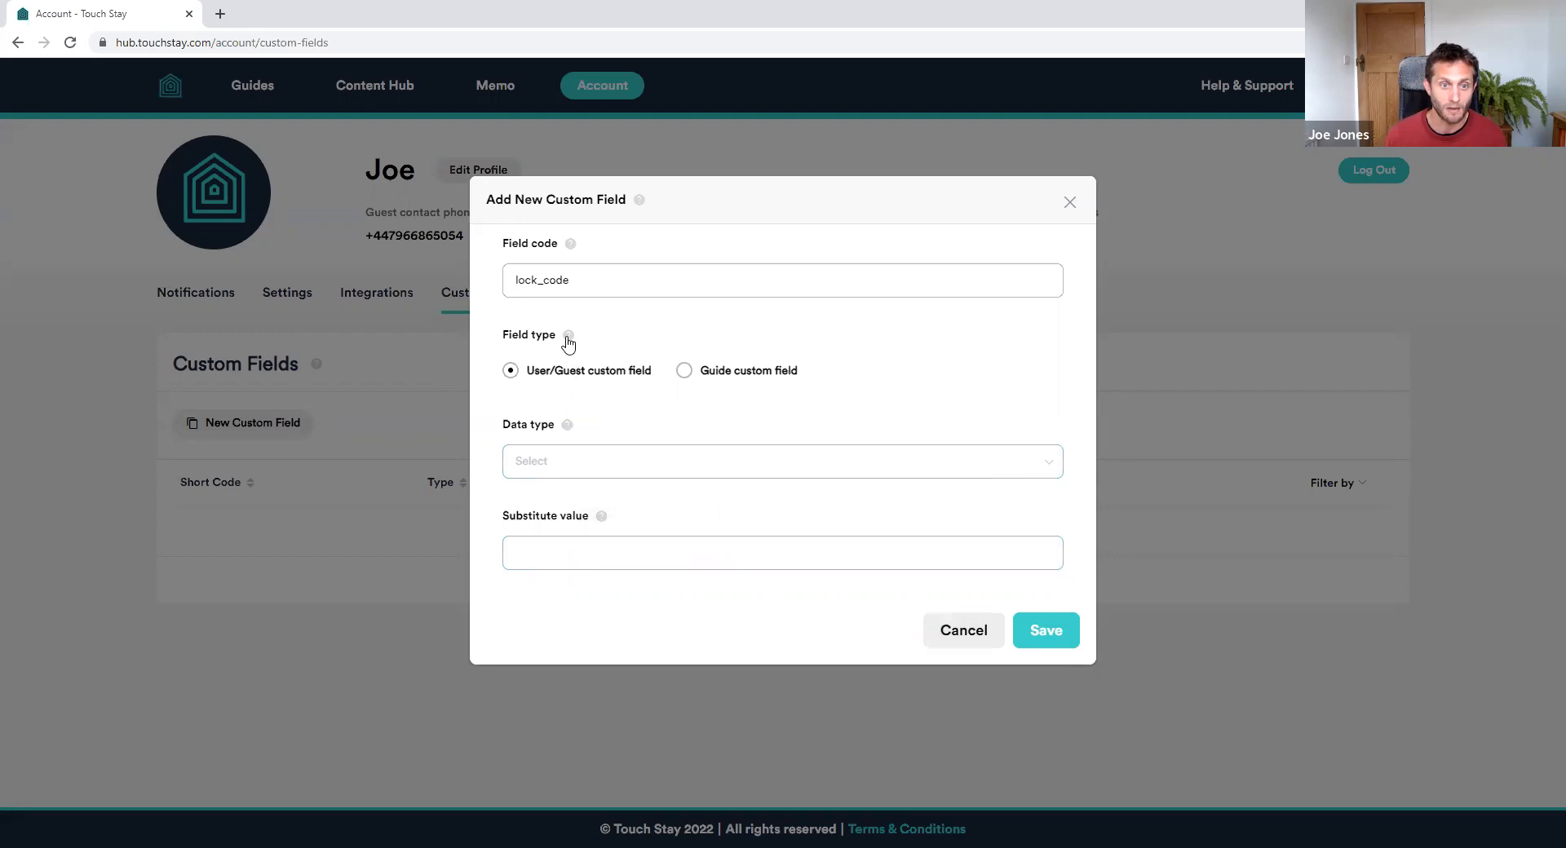
mouse_move(568, 341)
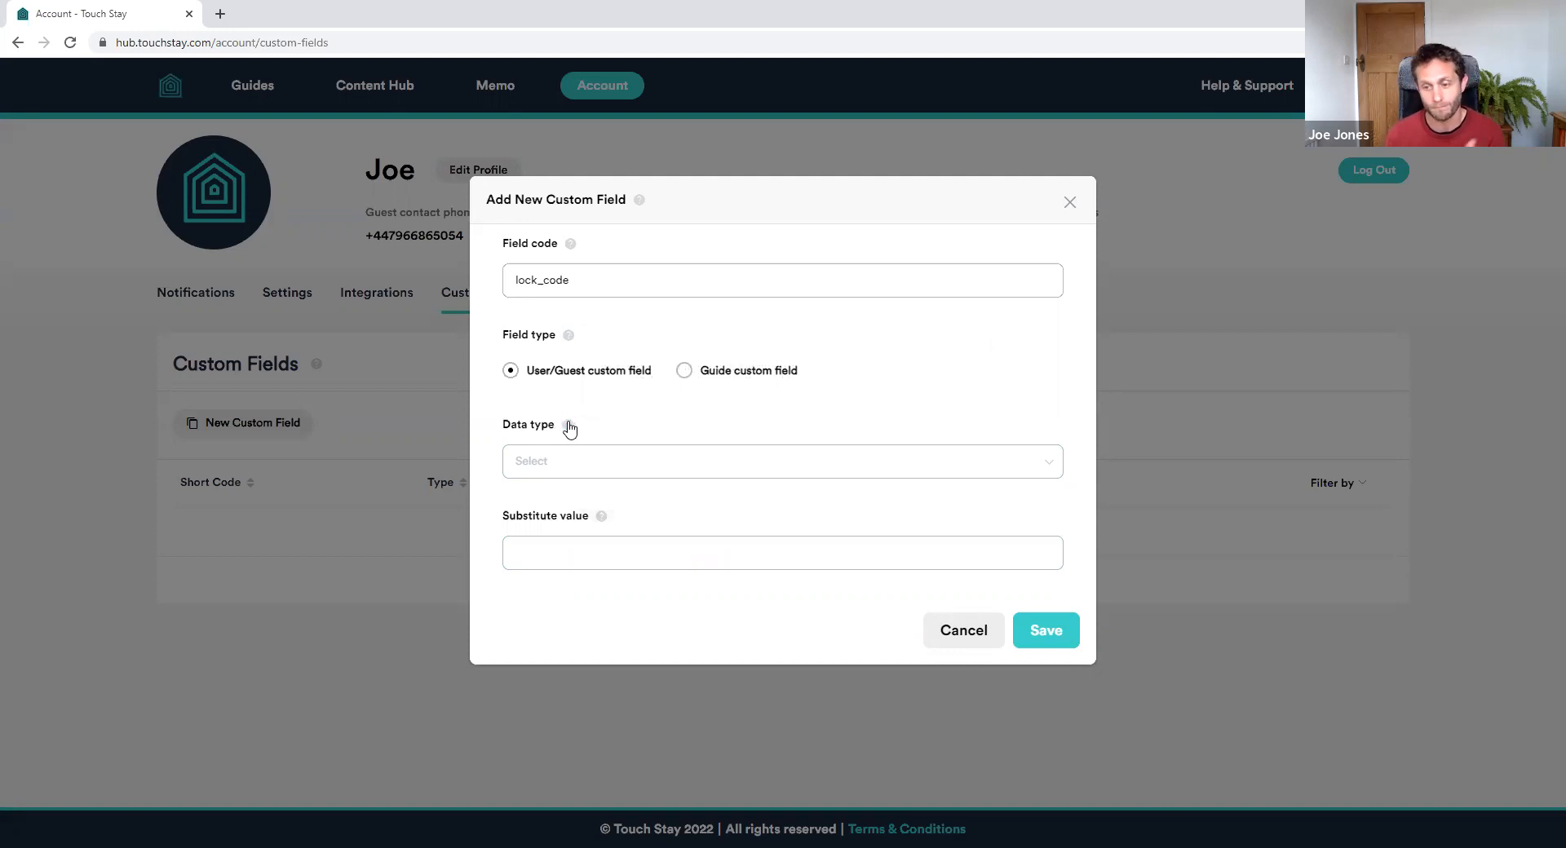
left_click(644, 460)
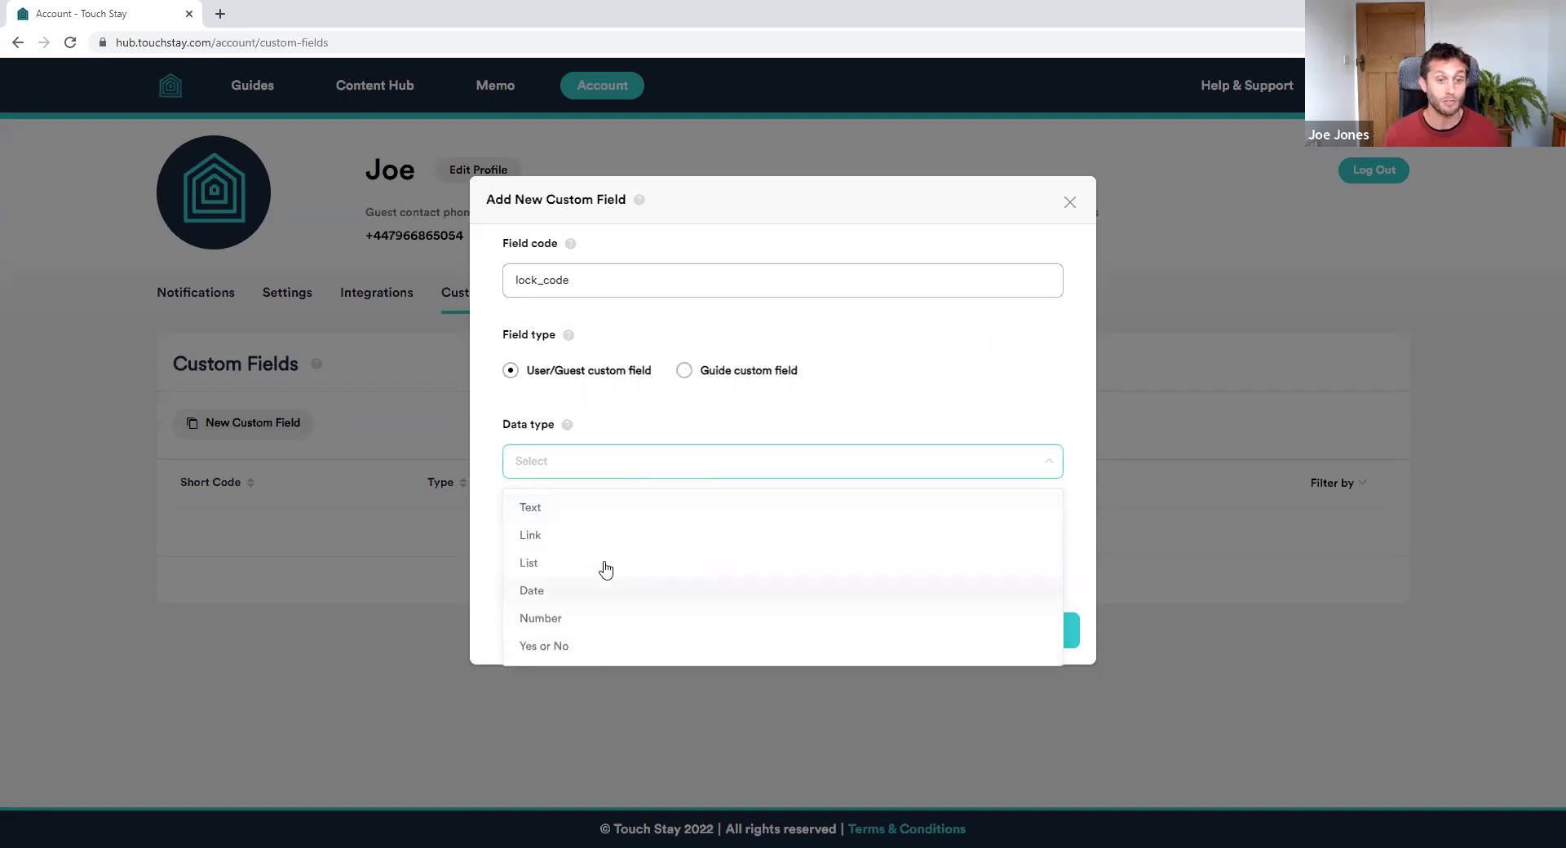
left_click(546, 512)
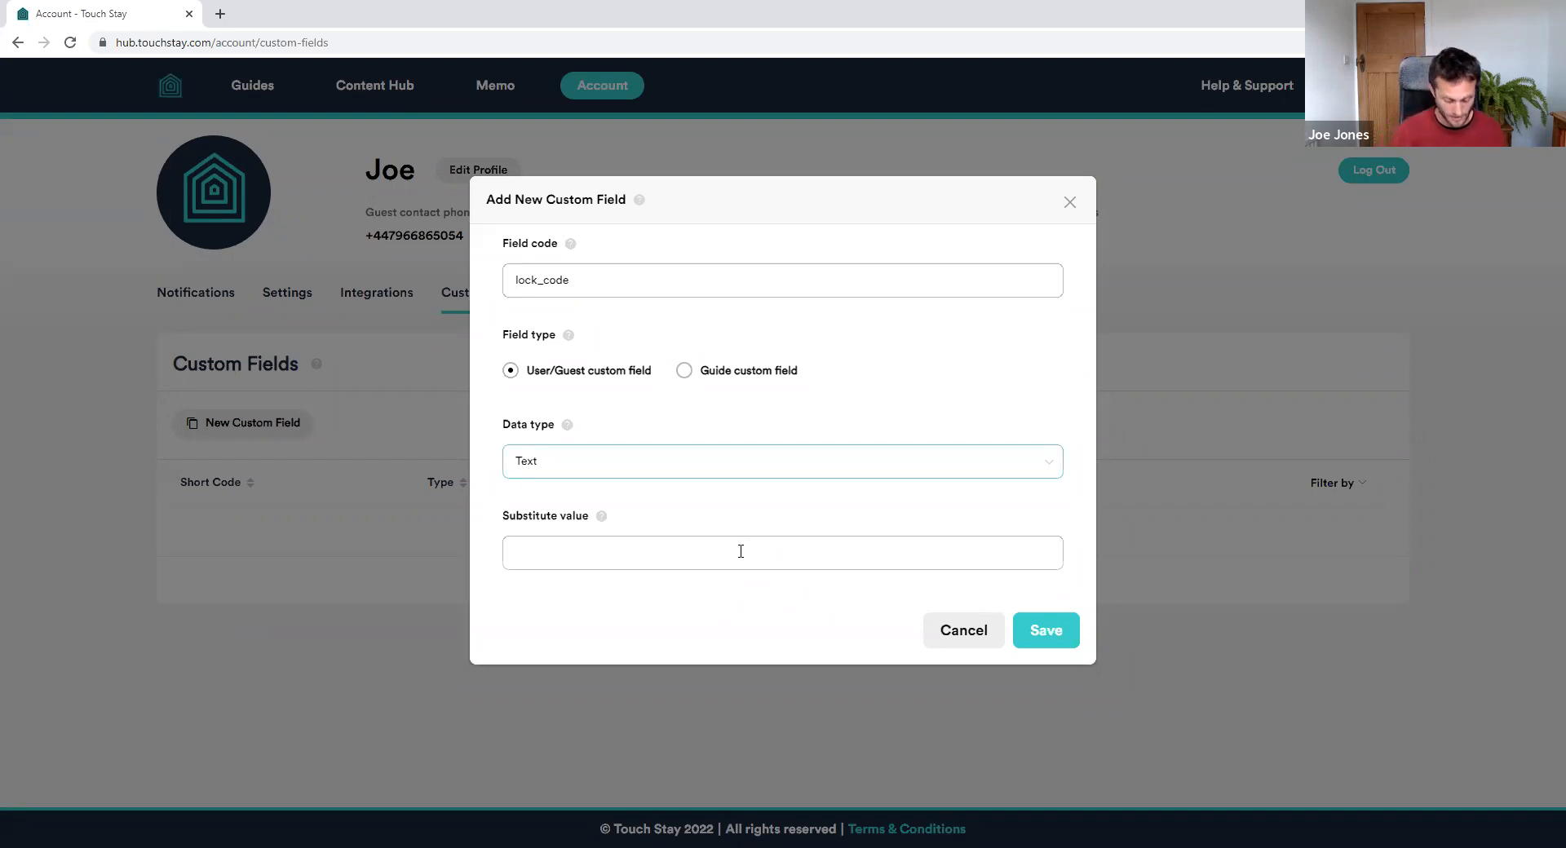
Give lock_code the substitute value 'Please call if code is missing' and save it
type("PLeas")
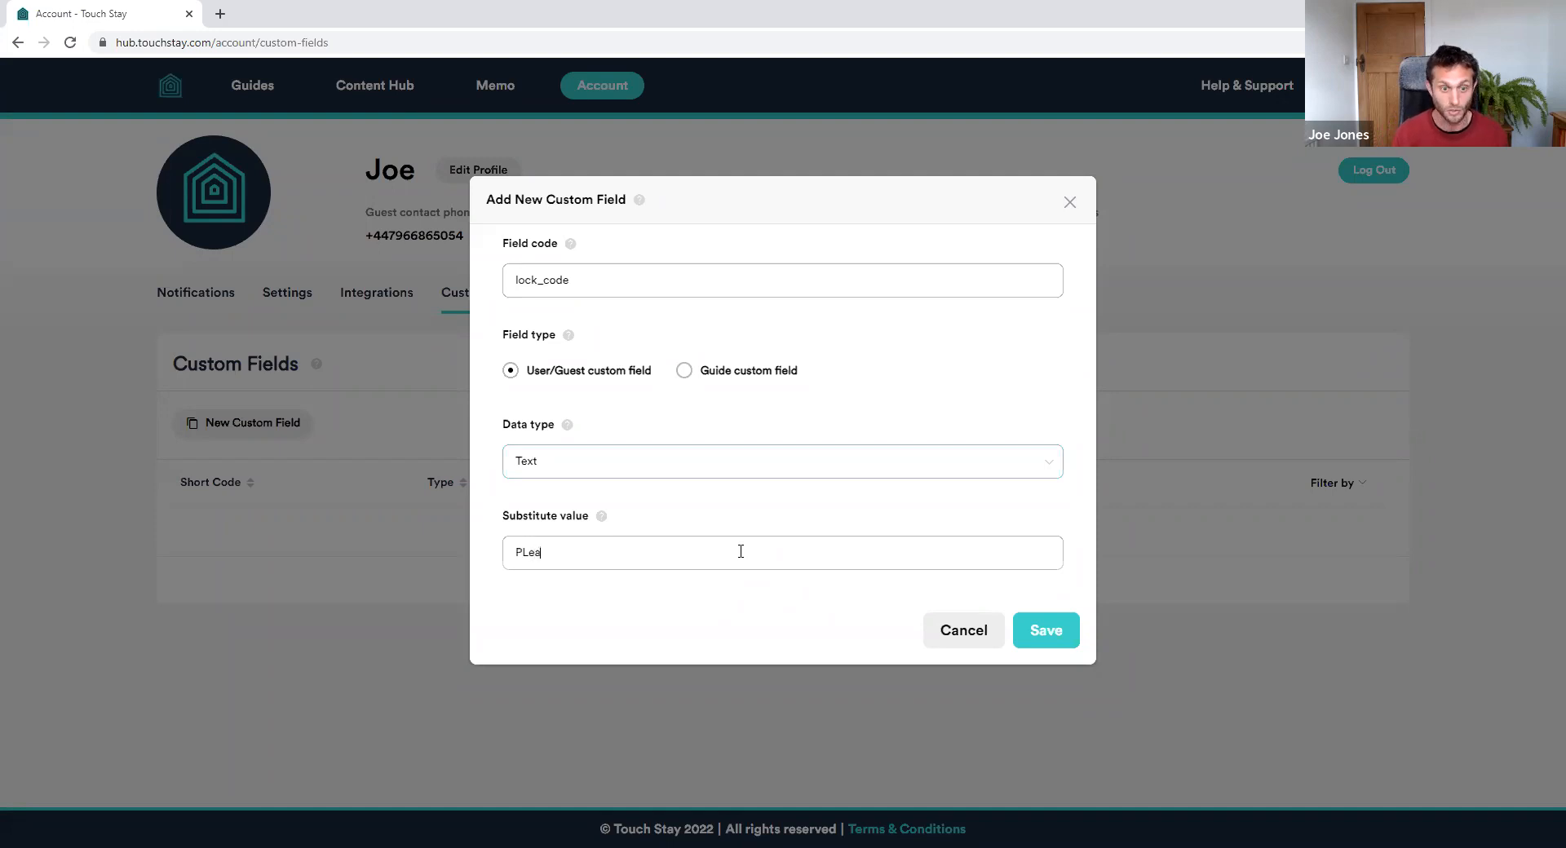
key("BackSpace")
key("BackSpace")
key("BackSpace")
type("le")
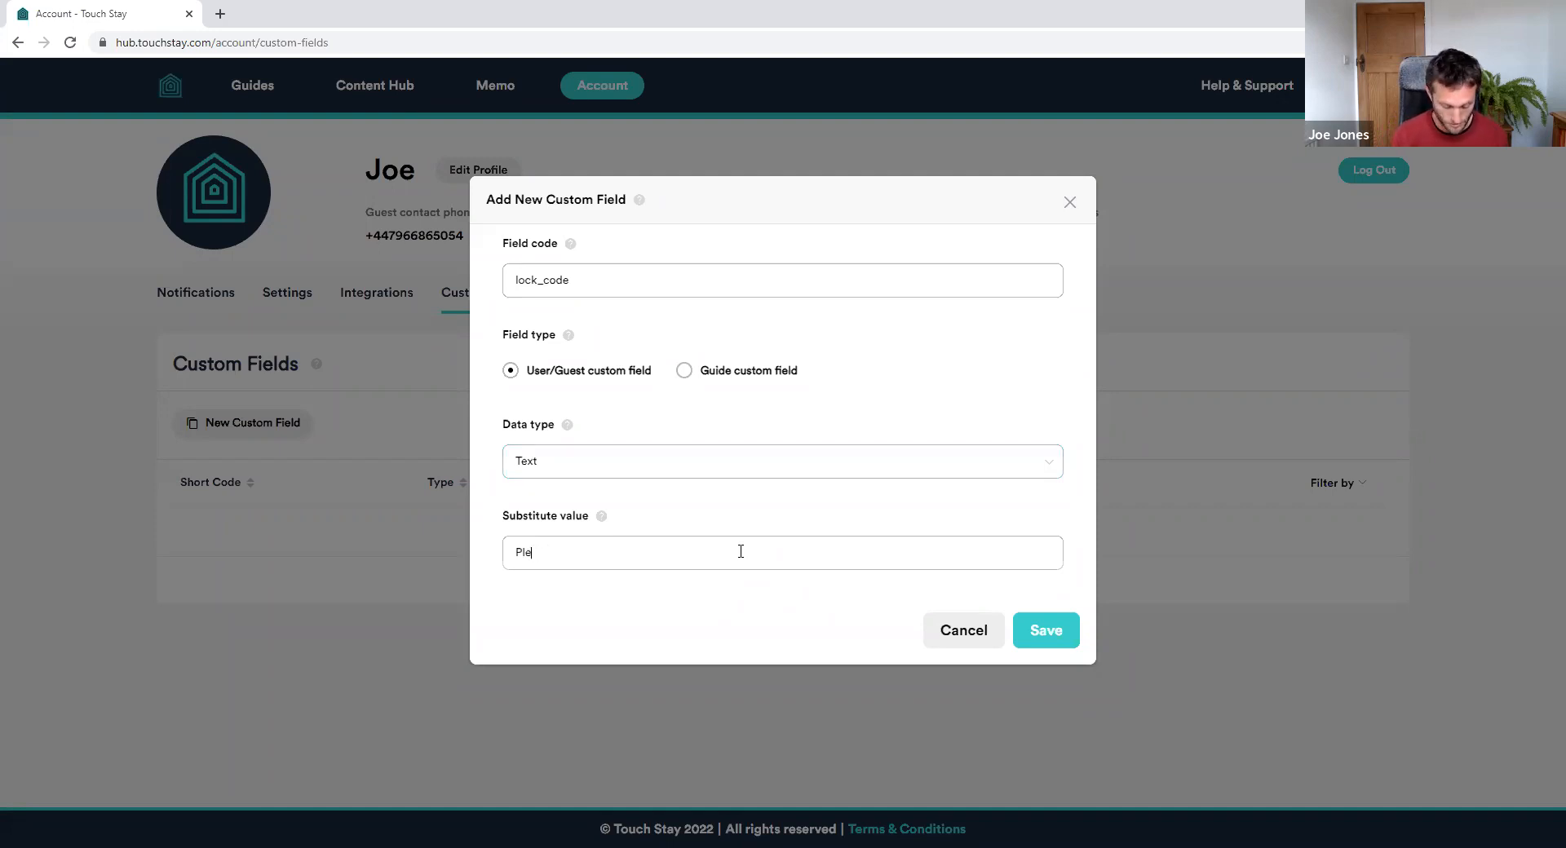
type("ase call if code is missing")
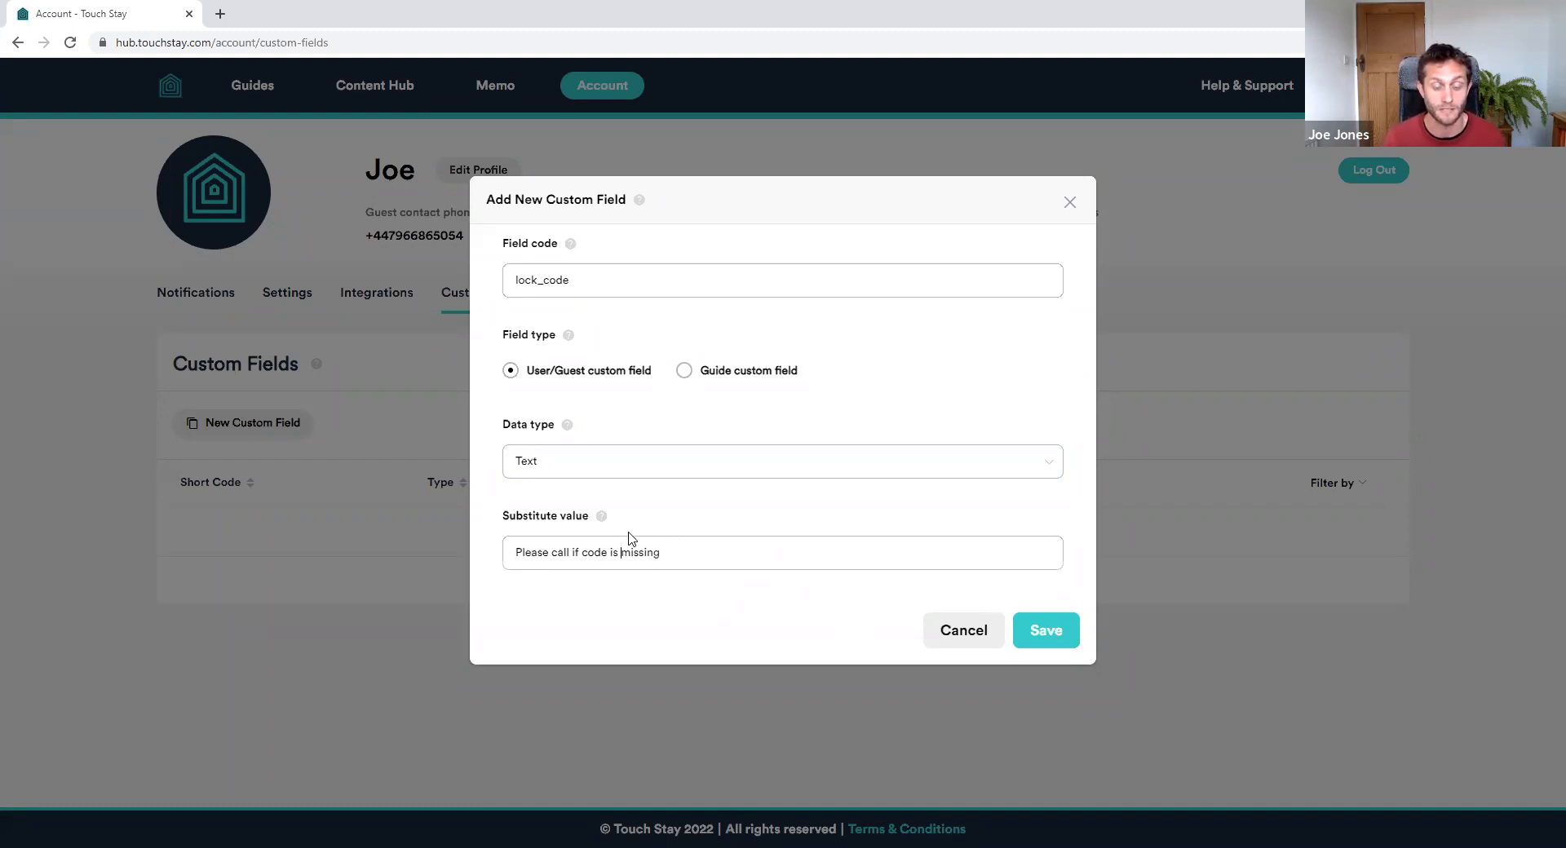
left_click(1049, 636)
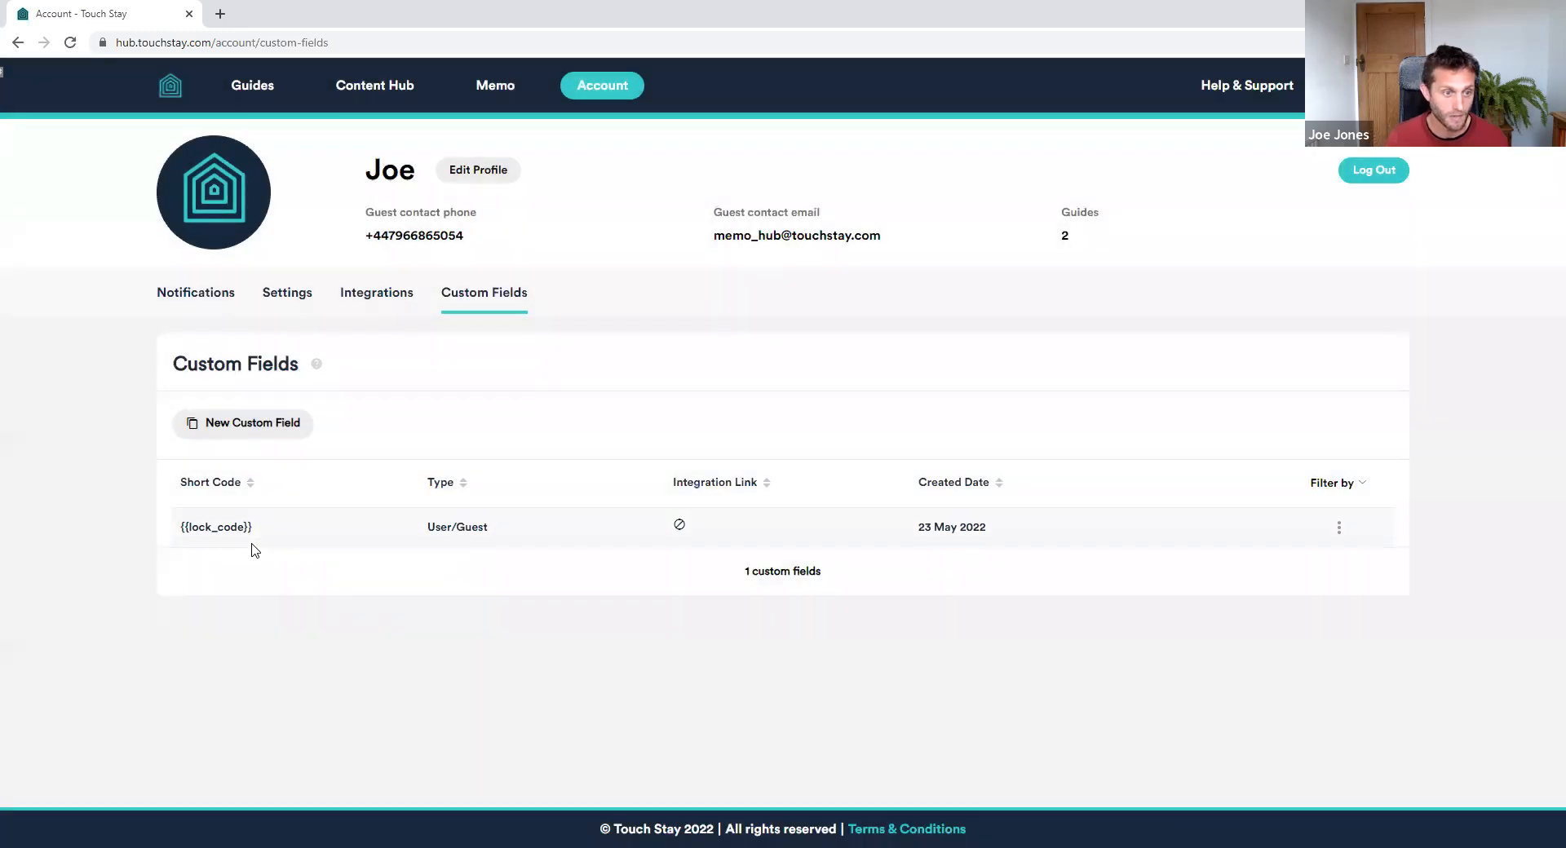
Start a new Guide custom field named review_link with the Link data type
left_click(280, 425)
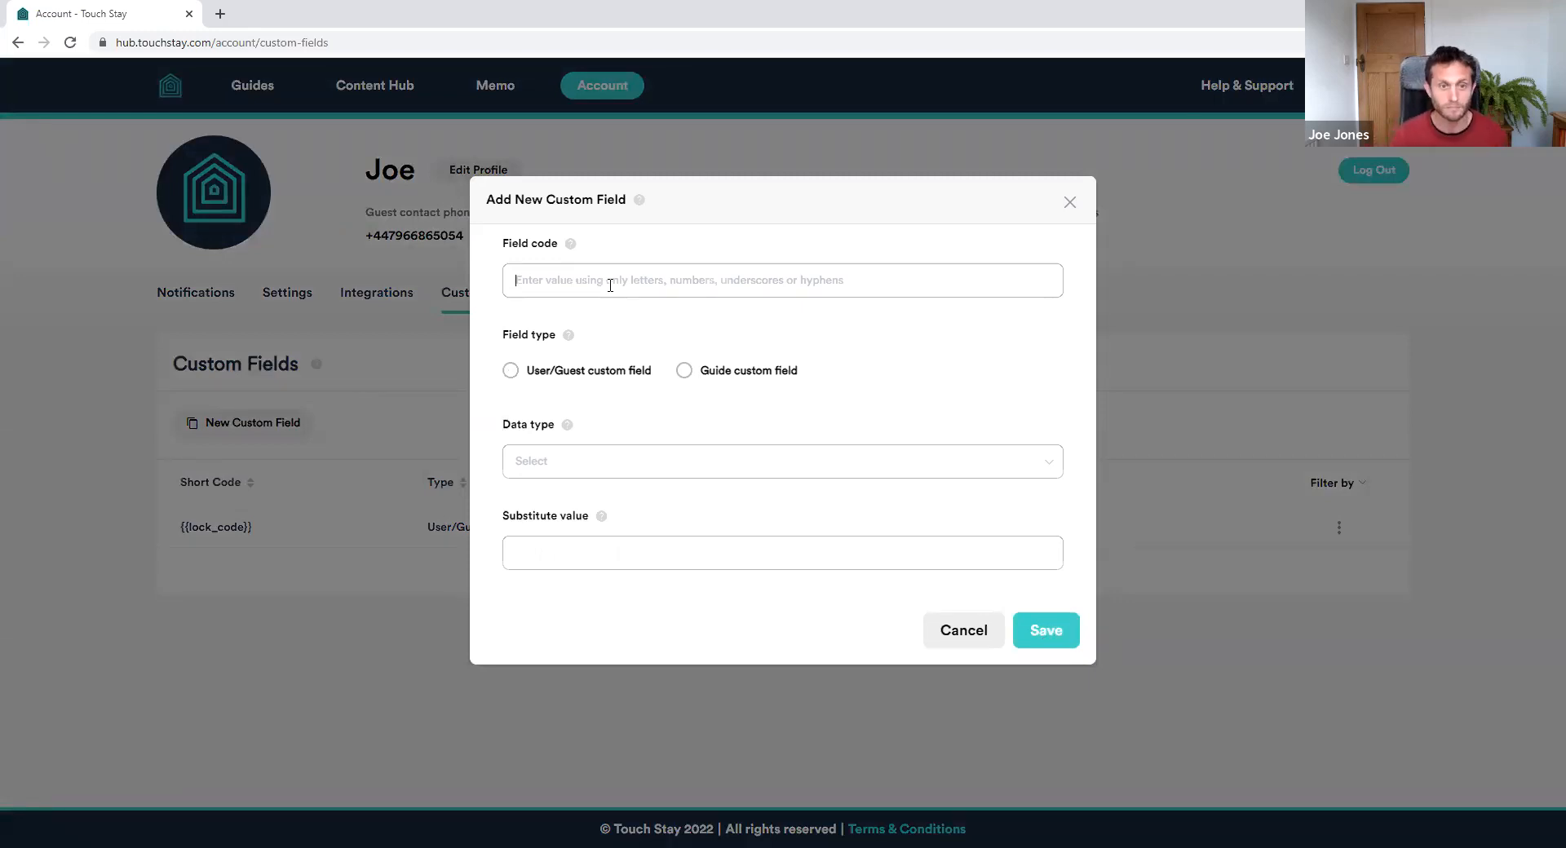
type("reviw")
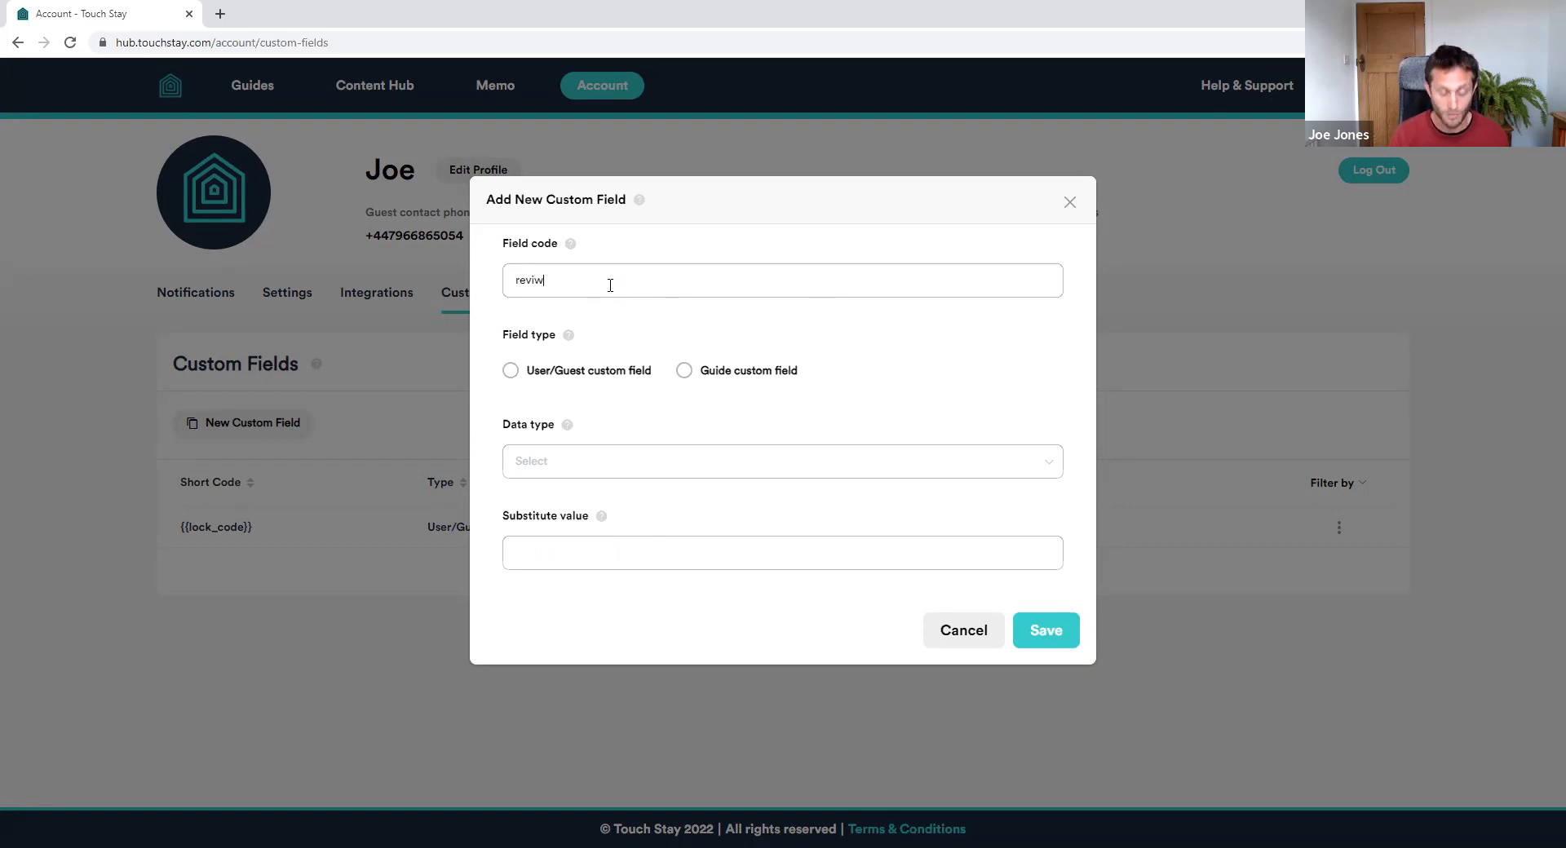
type("ew_link")
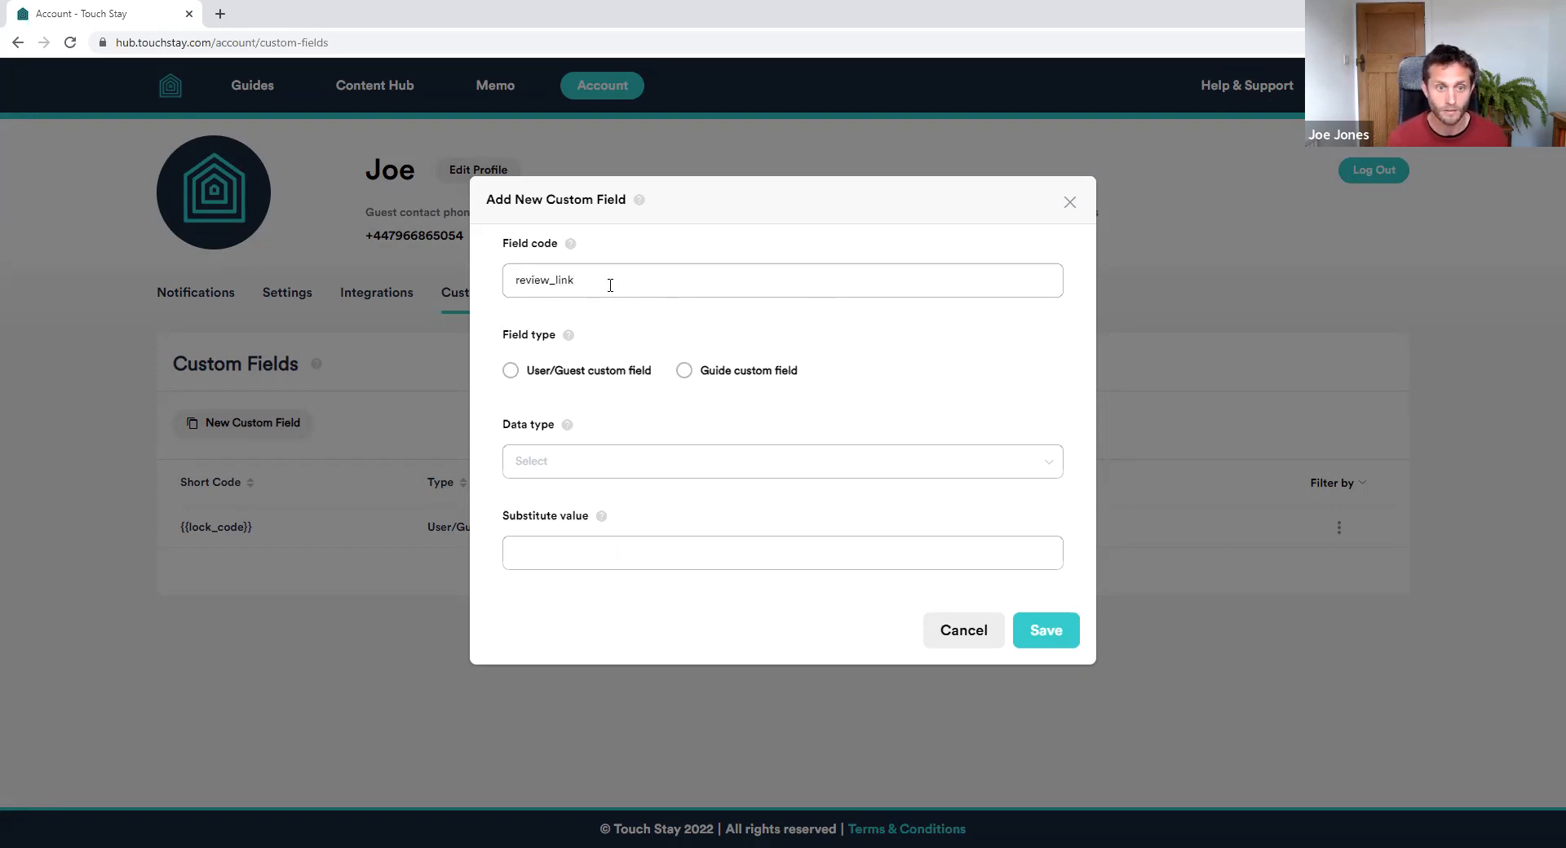
left_click(720, 374)
left_click(588, 461)
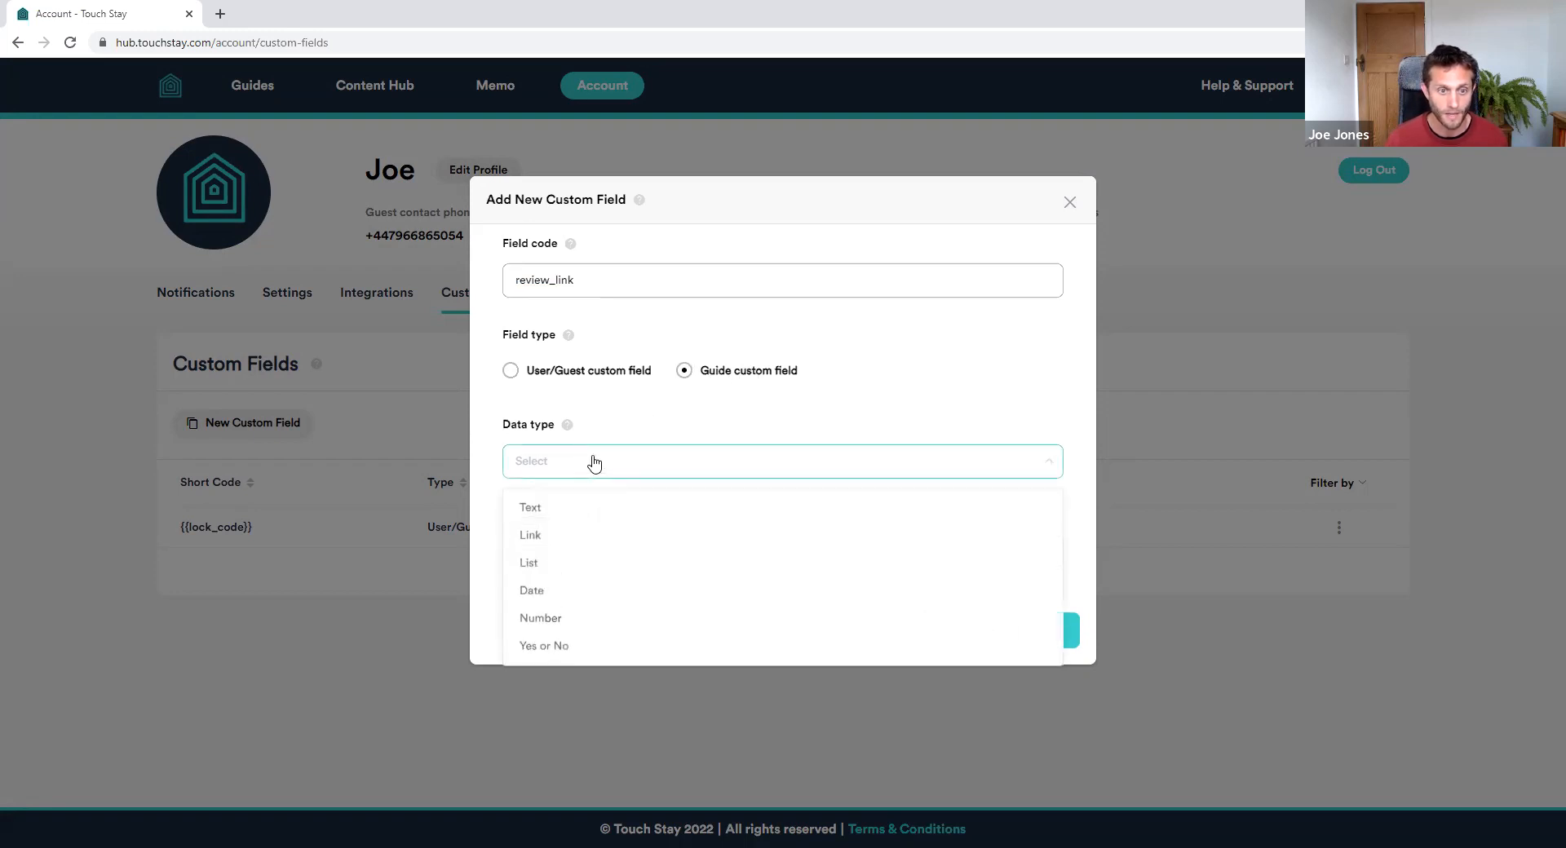
left_click(545, 539)
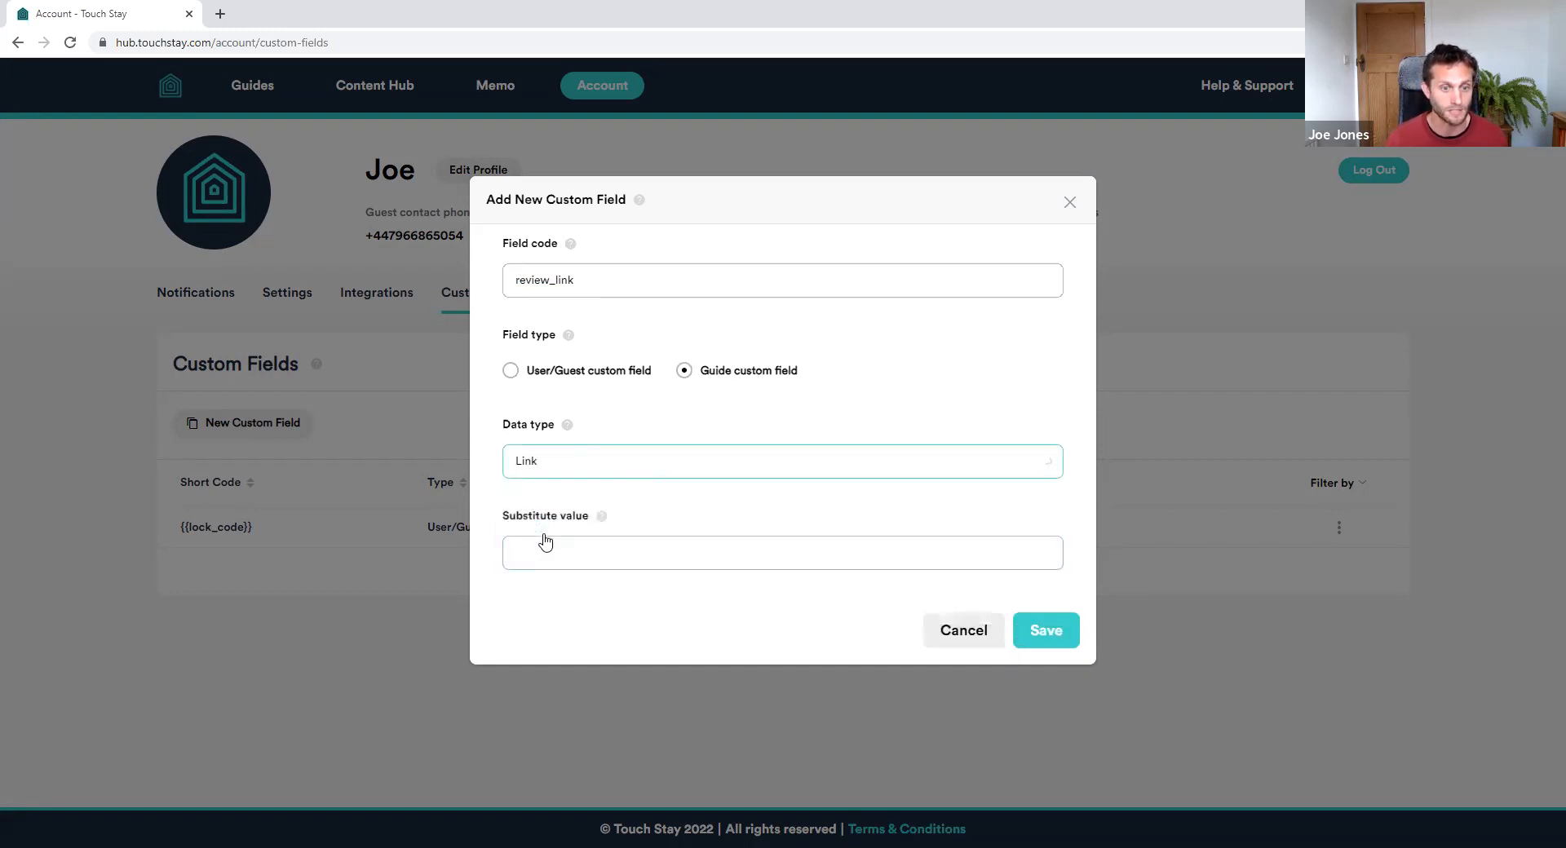
Enter the joesbeachrentals.com/reviews URL as review_link's substitute value and save it
left_click(615, 551)
type("https://")
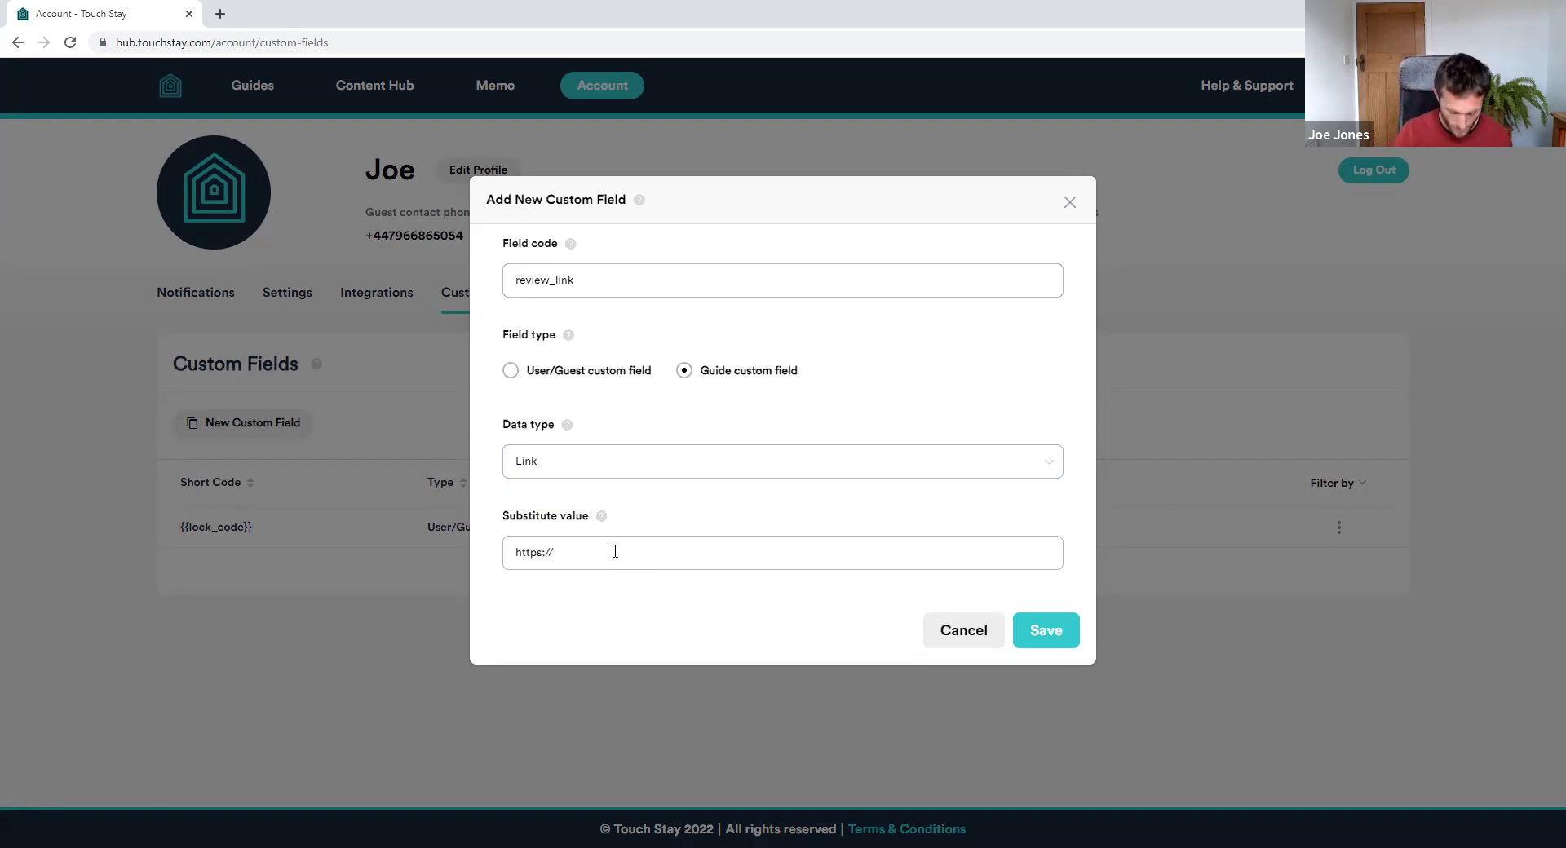
type("wwwjoes")
type("beacre")
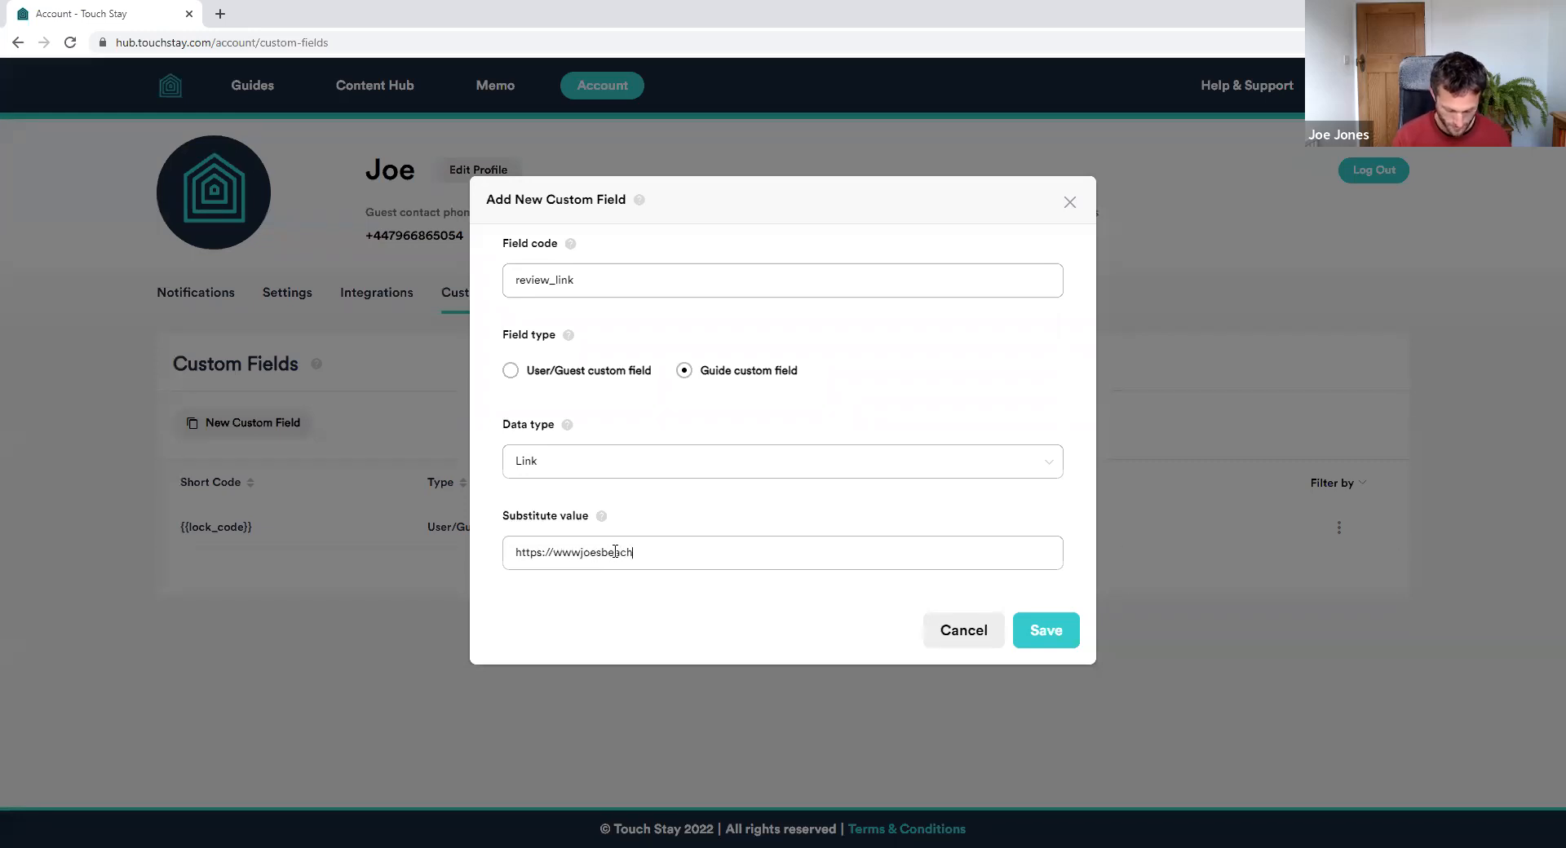
type("ntals")
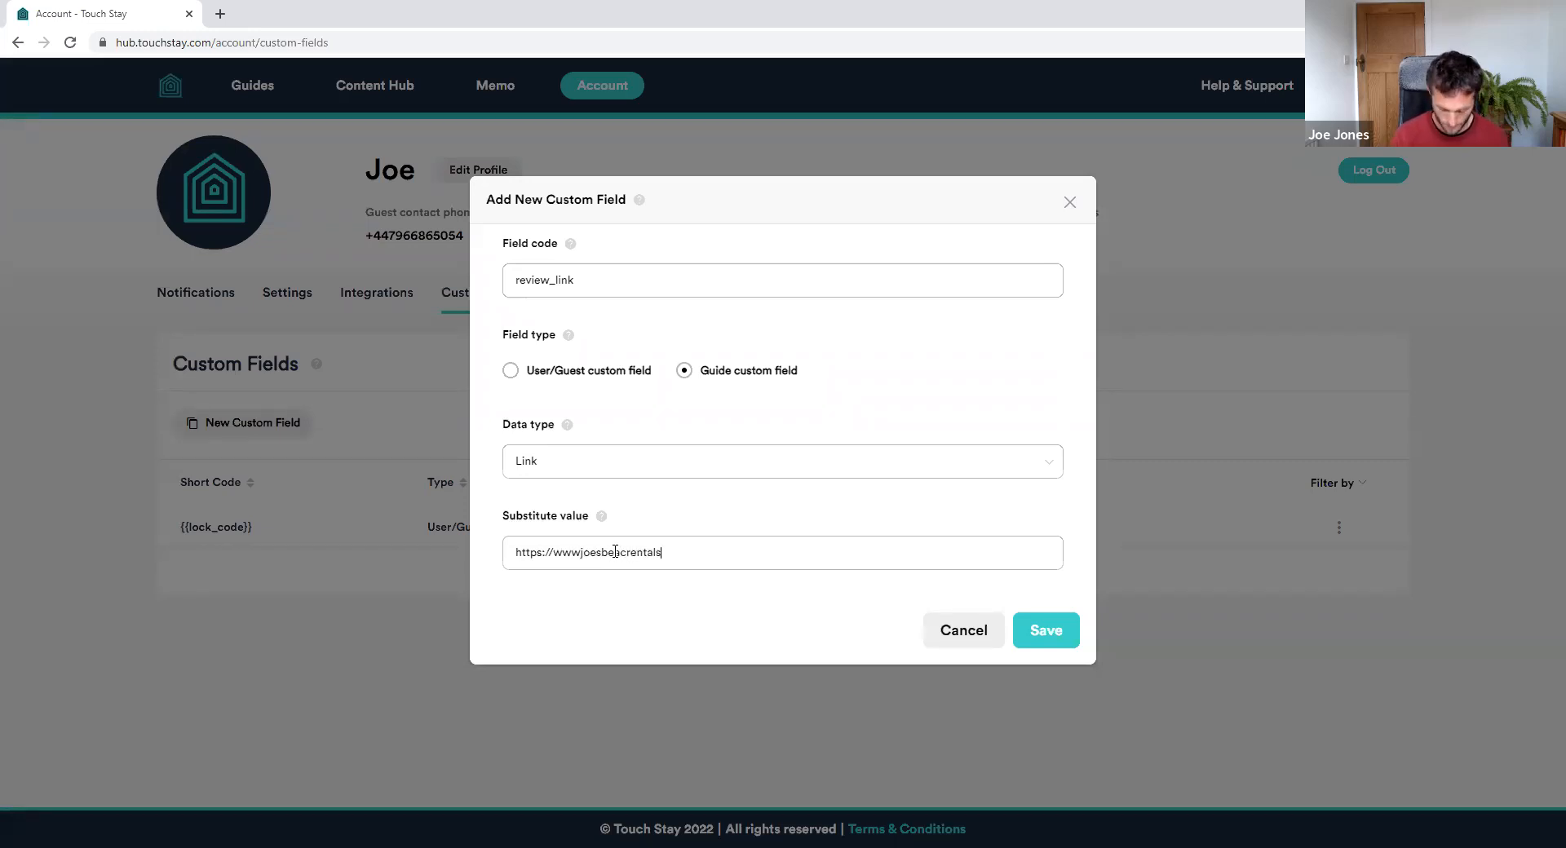
type(".com/reviews")
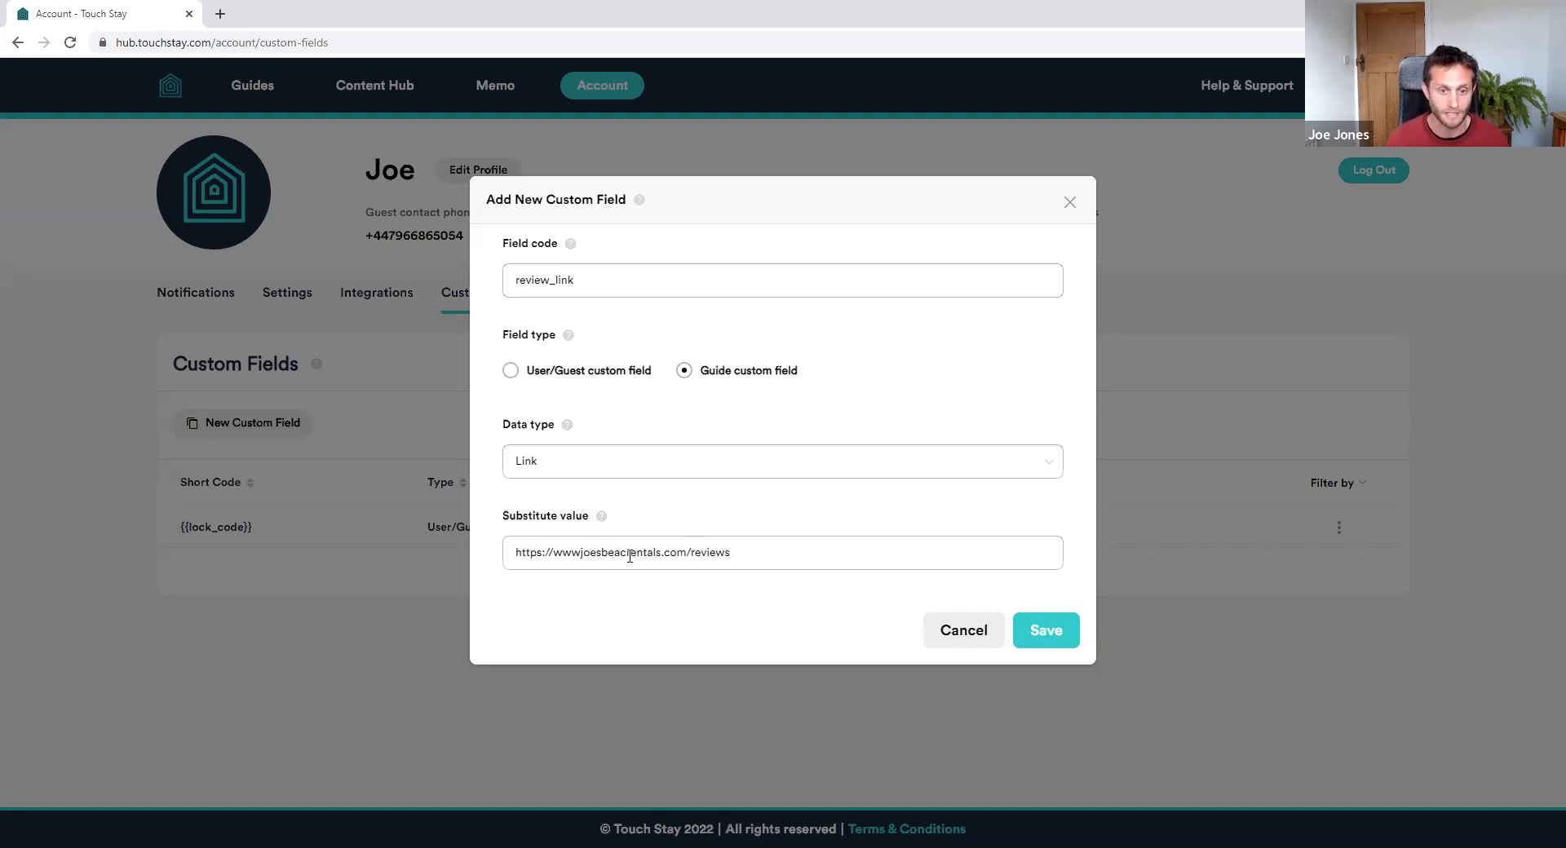
left_click(629, 555)
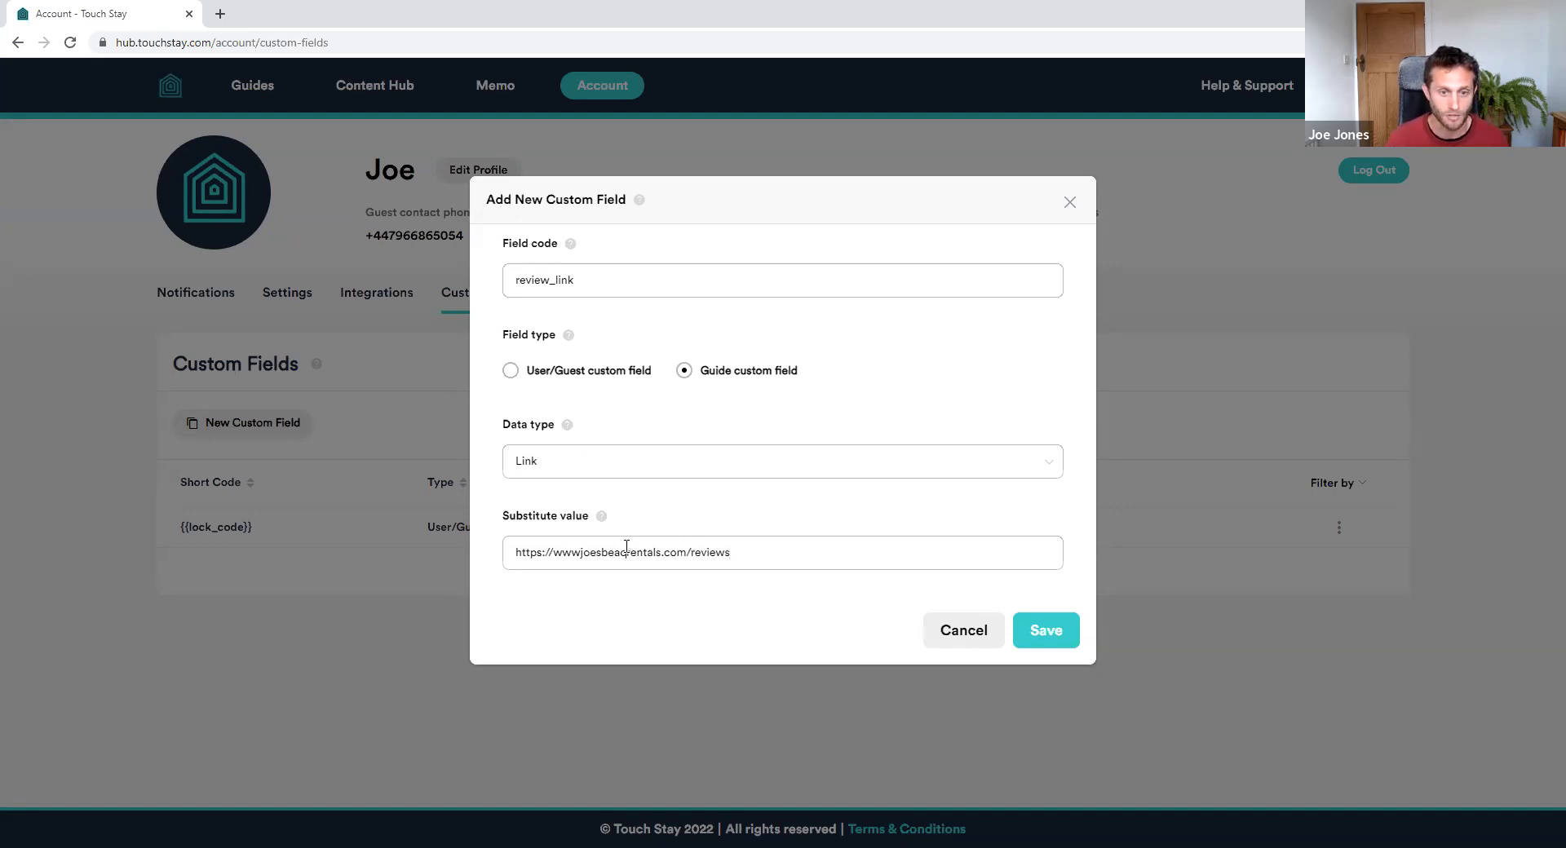
type("h")
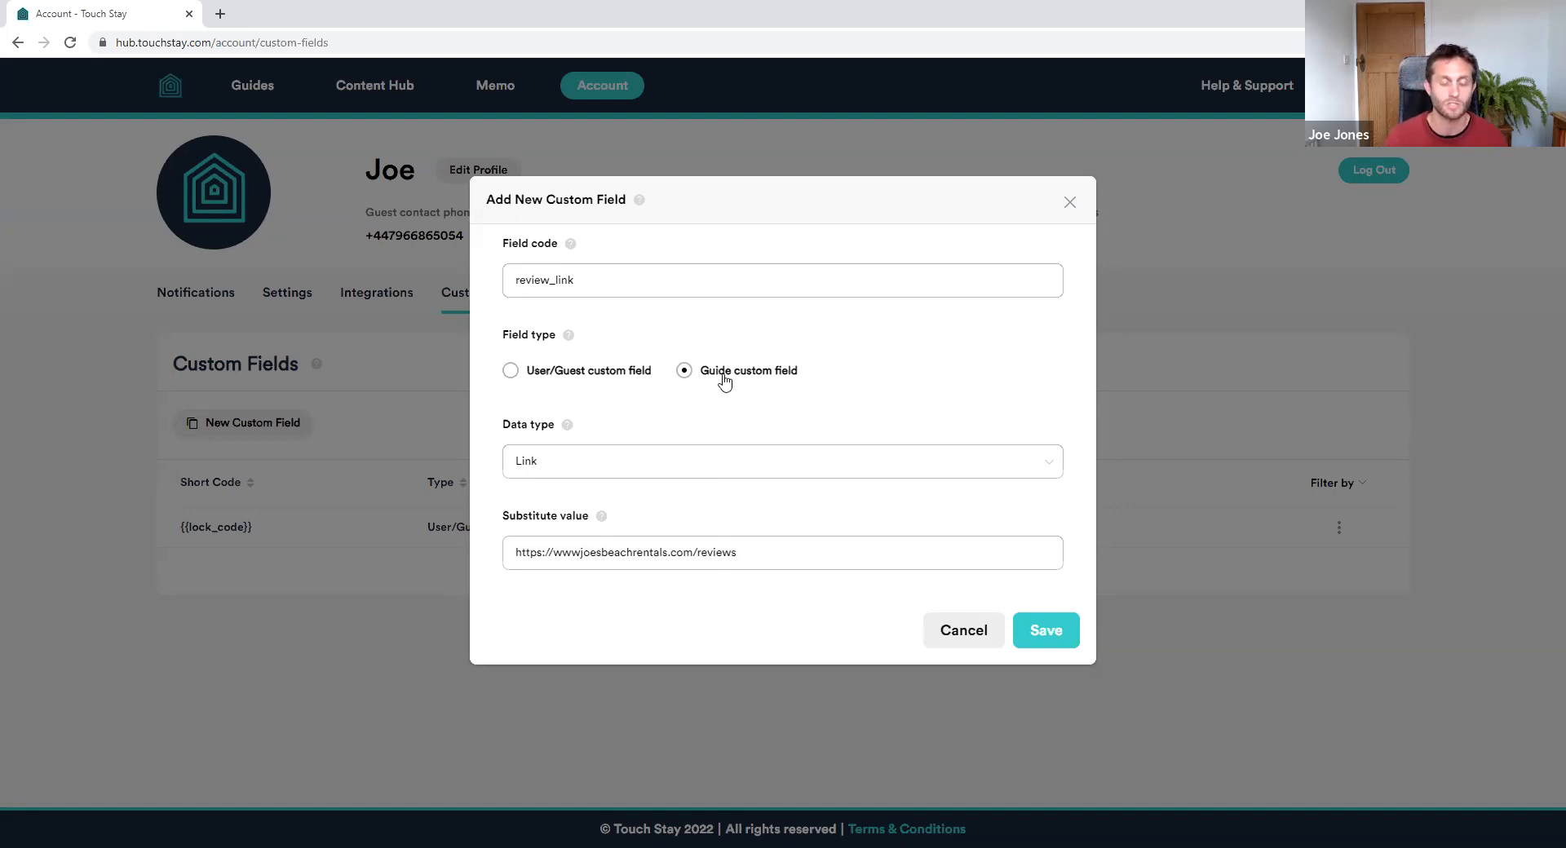
left_click(1050, 632)
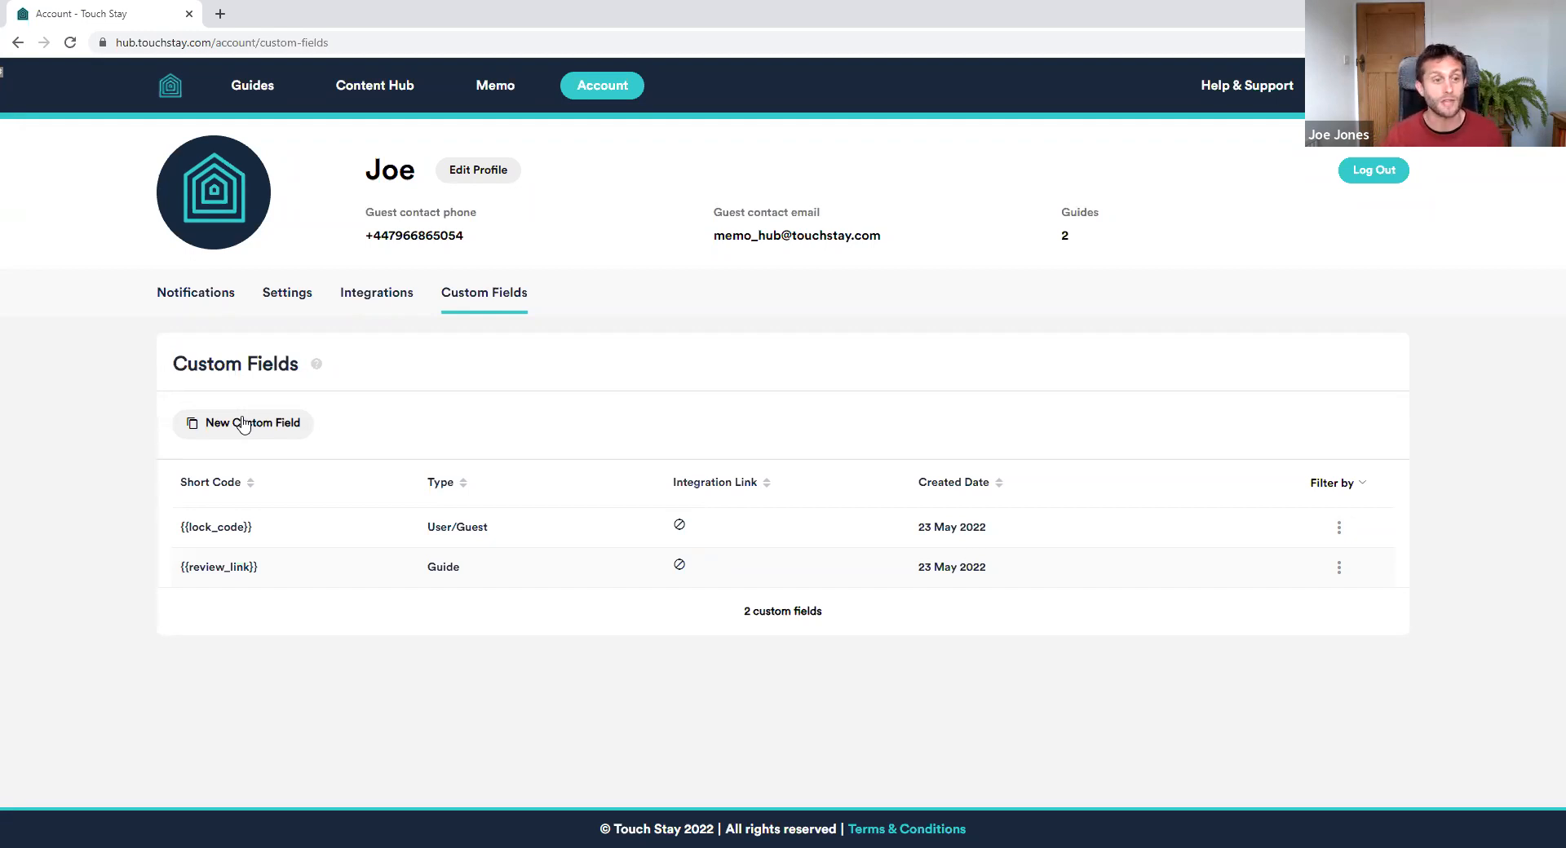
Add a User/Guest List custom field booking_type with values Direct and OTA
left_click(243, 424)
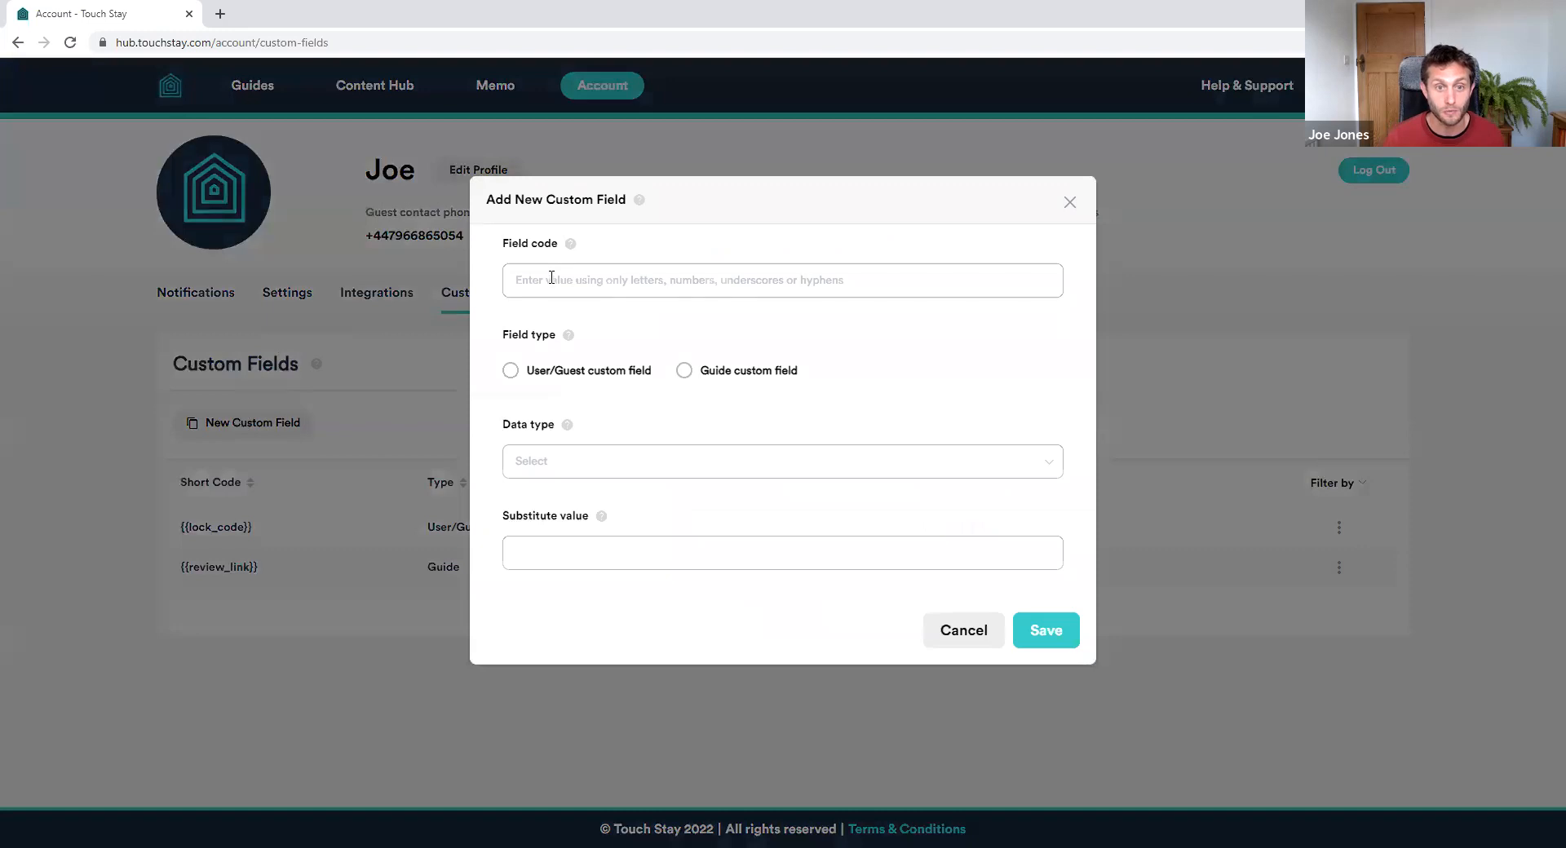
type("oki")
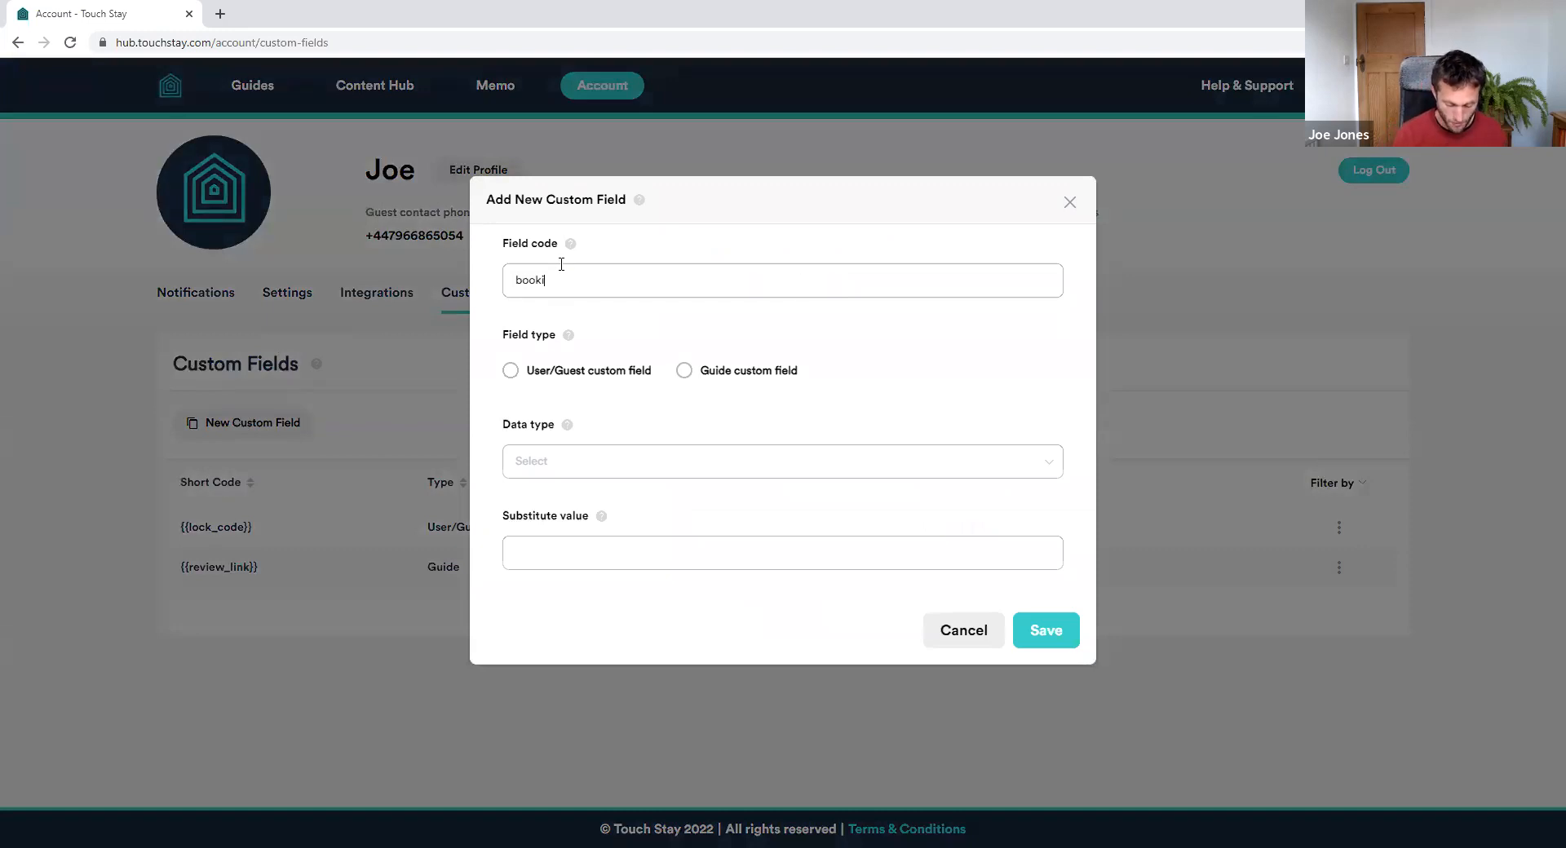
type("ng_type")
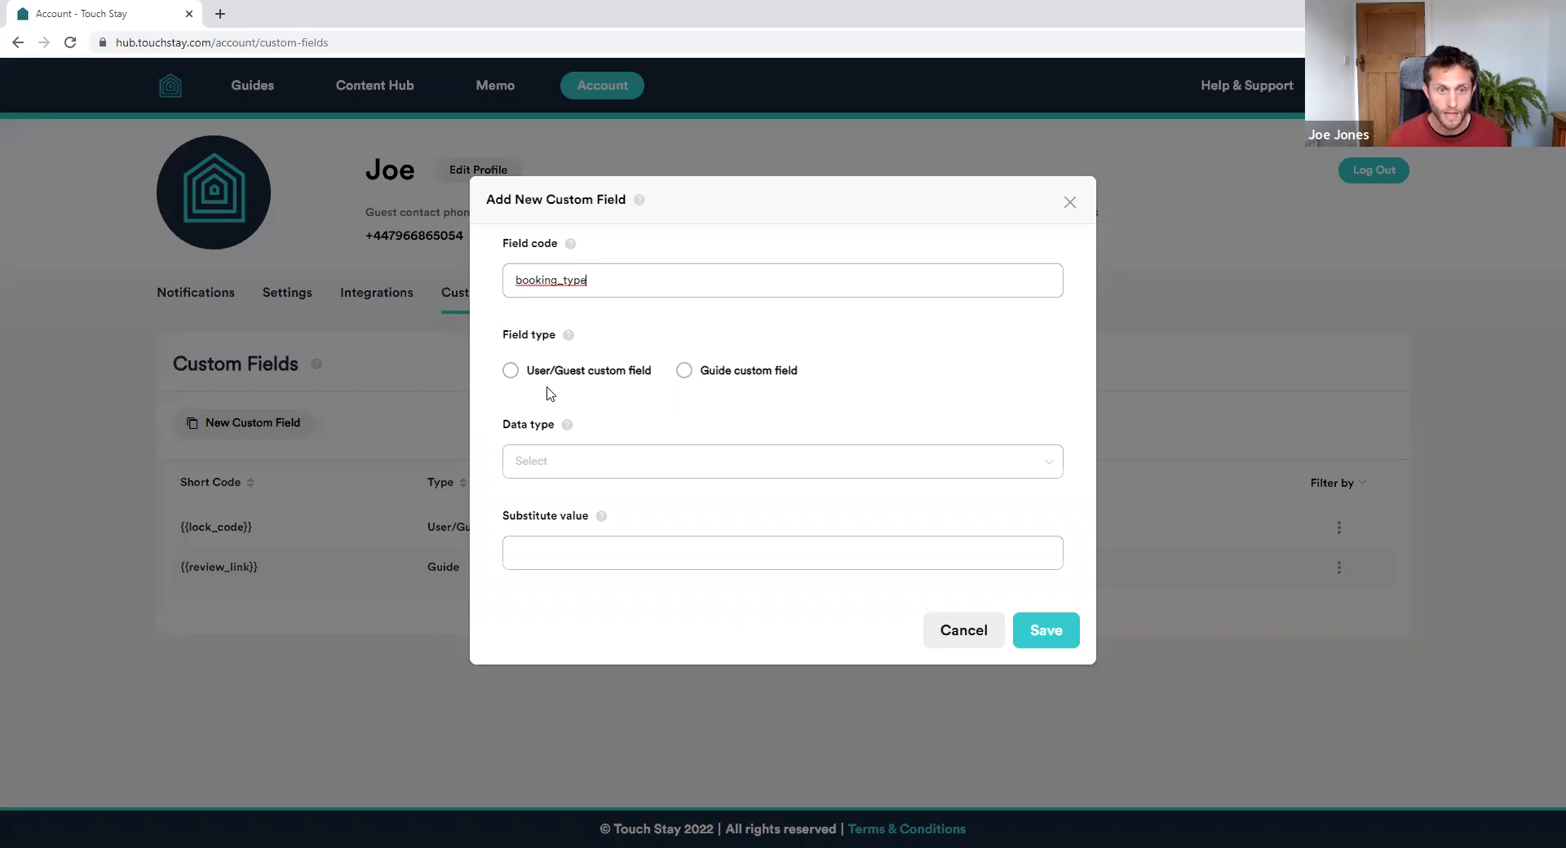
left_click(554, 373)
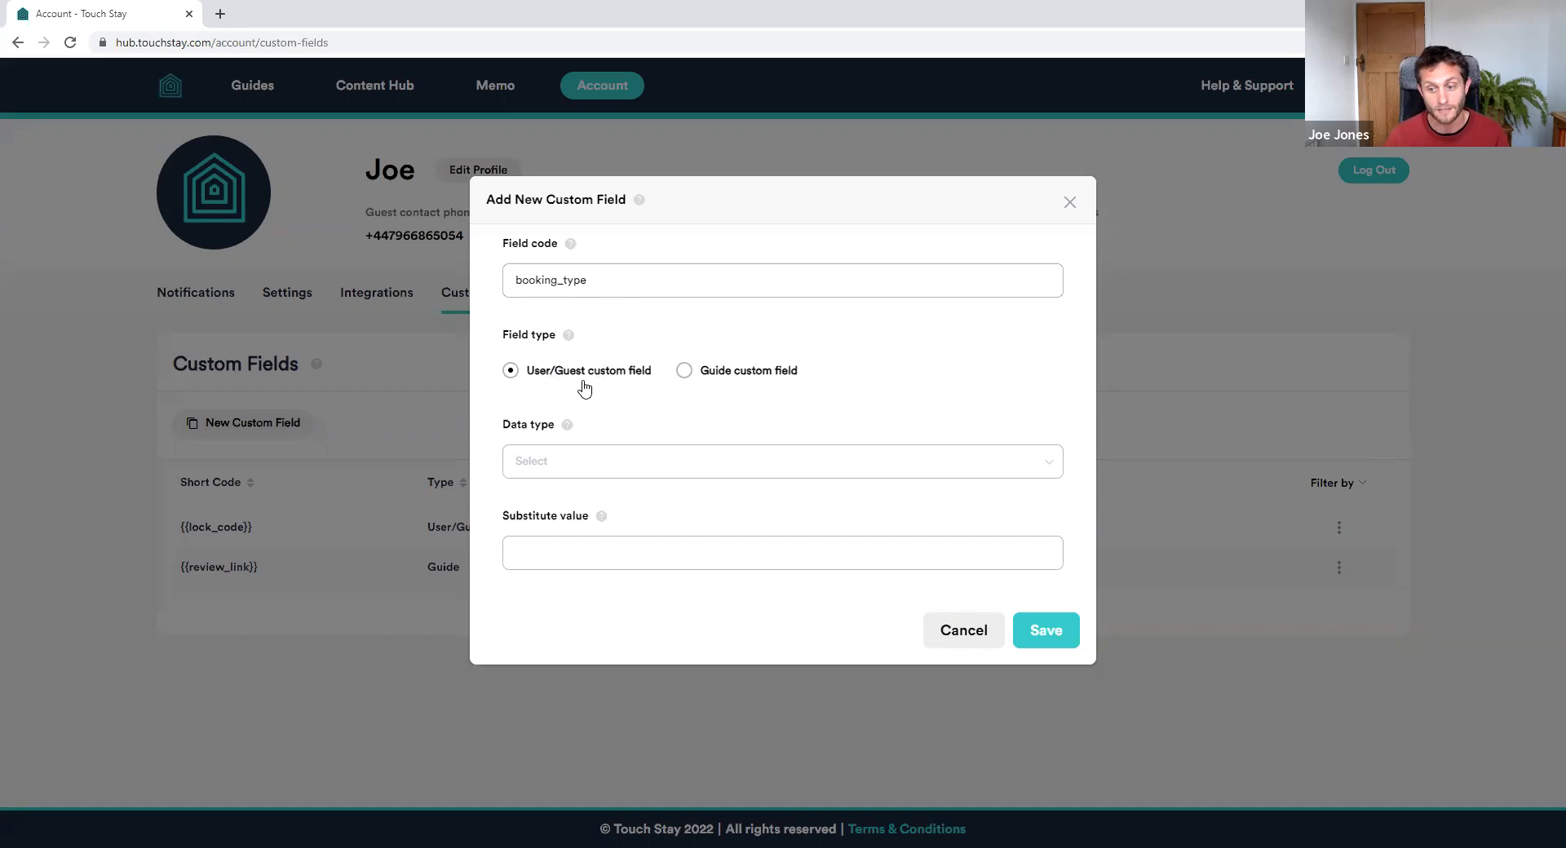
left_click(570, 459)
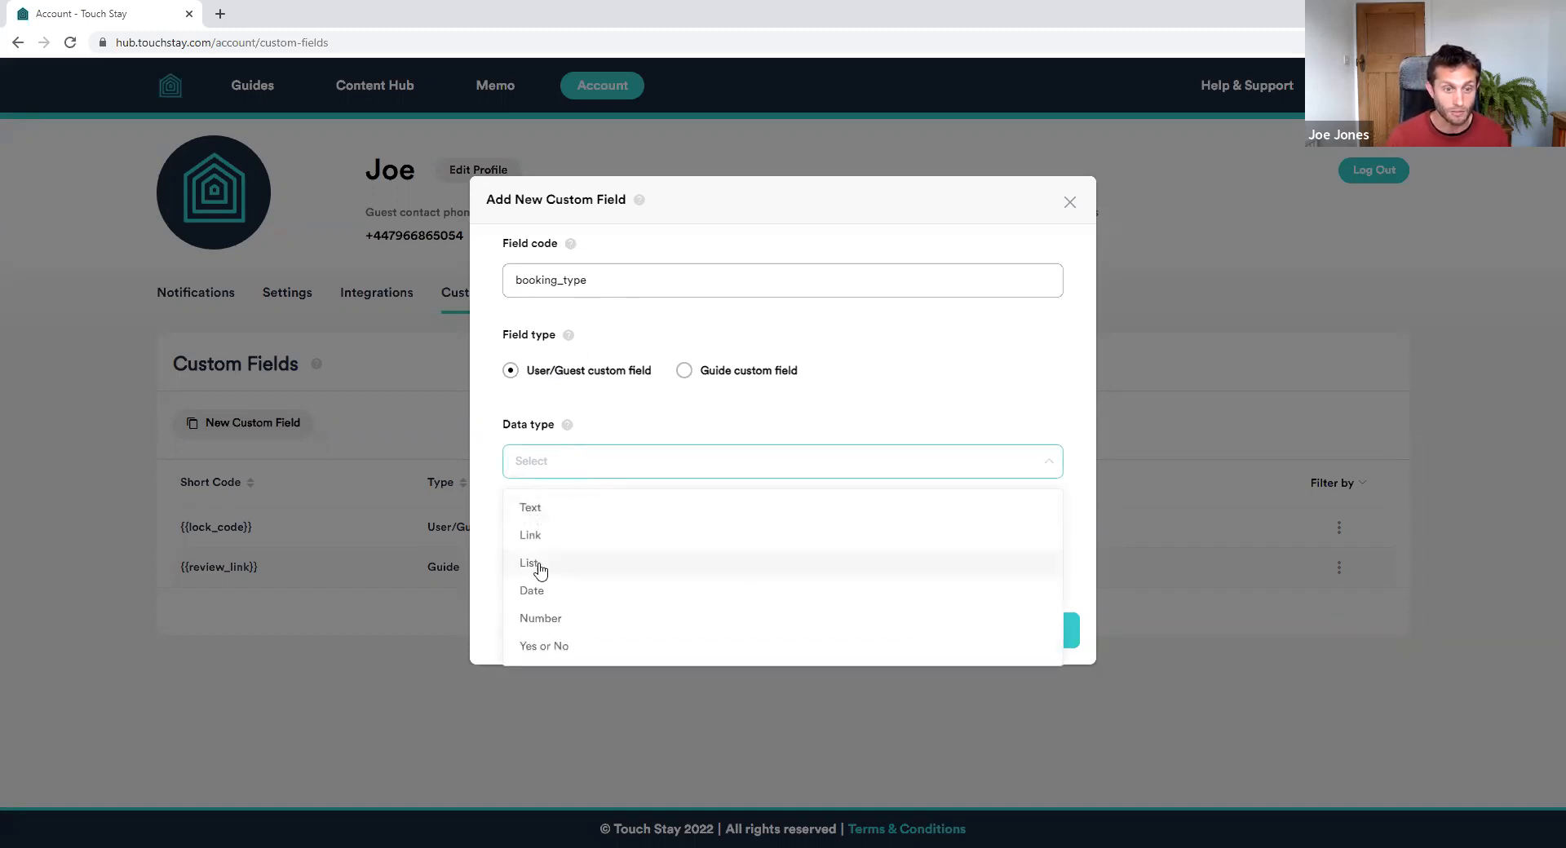
left_click(535, 564)
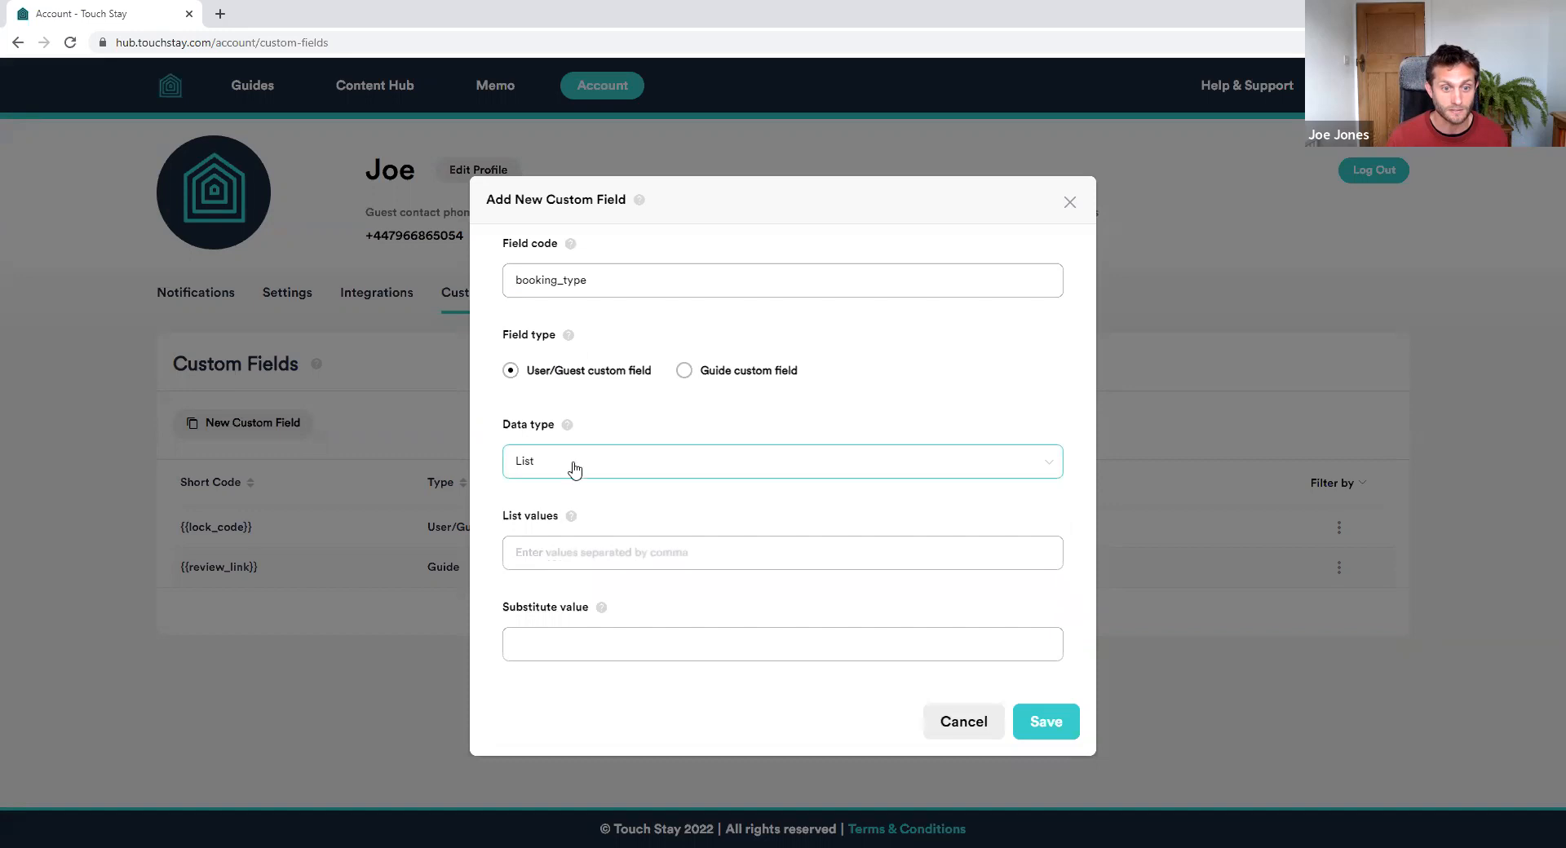
left_click(653, 555)
type("Direct,OTA")
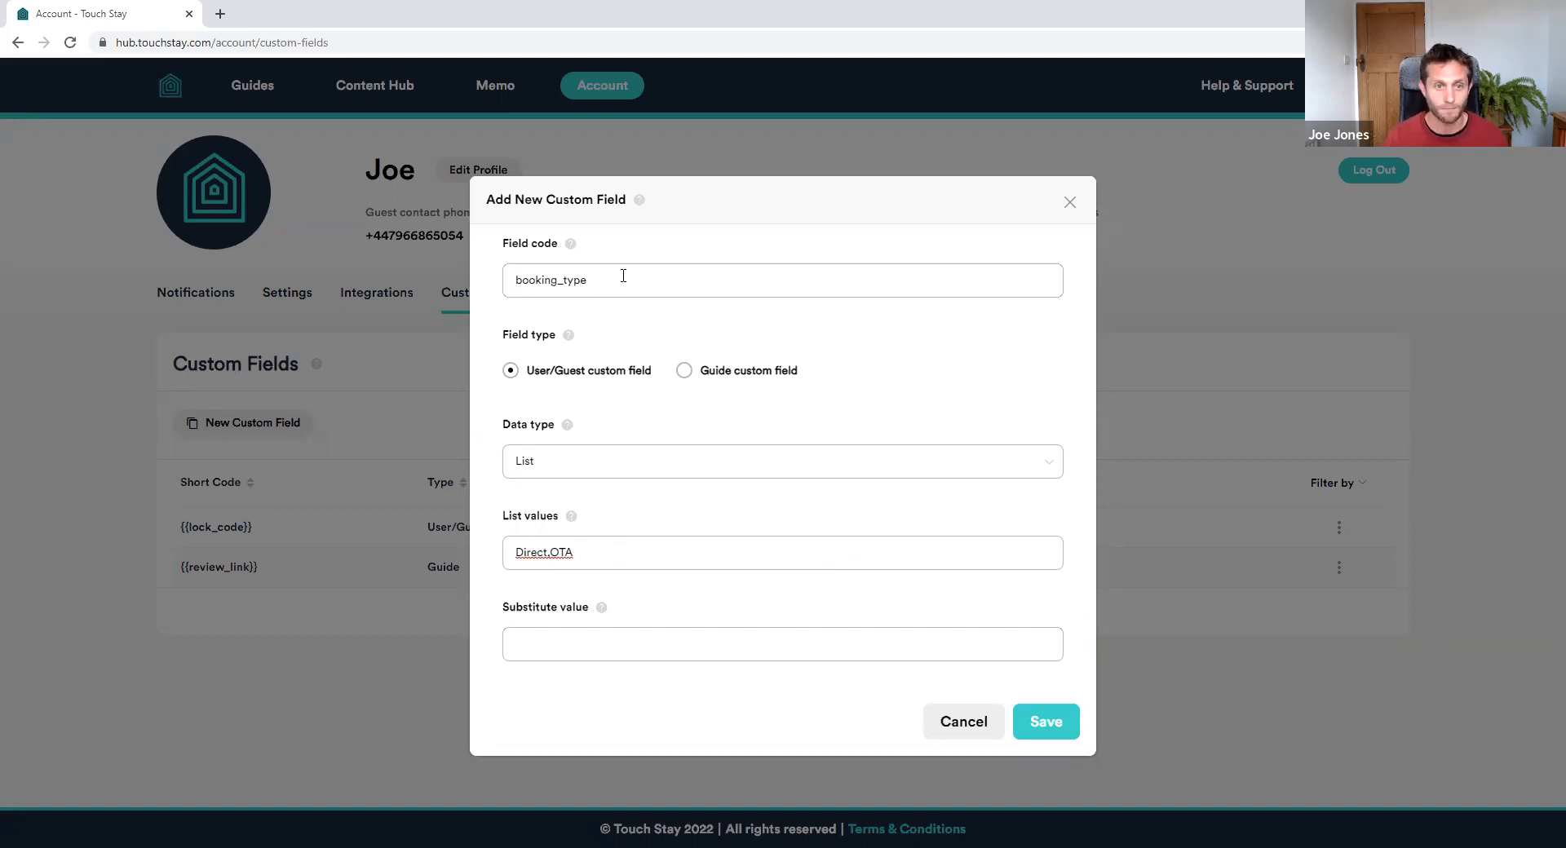
left_click(1035, 723)
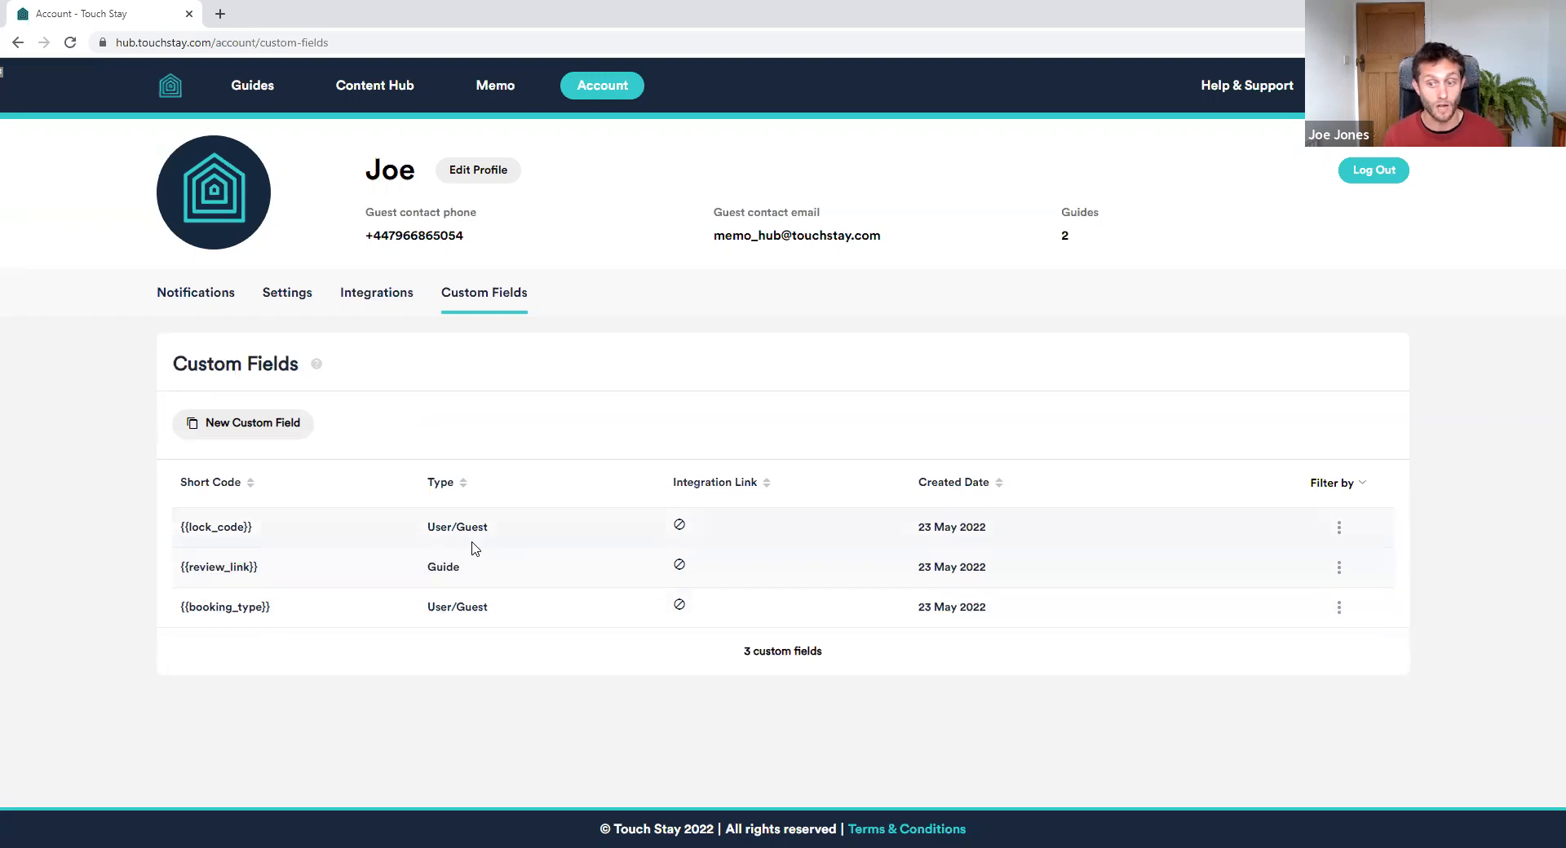
Set the Memo Test A guide's review_link value to its Memo Test A reviews URL
left_click(258, 89)
left_click(295, 384)
scroll(719, 543, "down", 9)
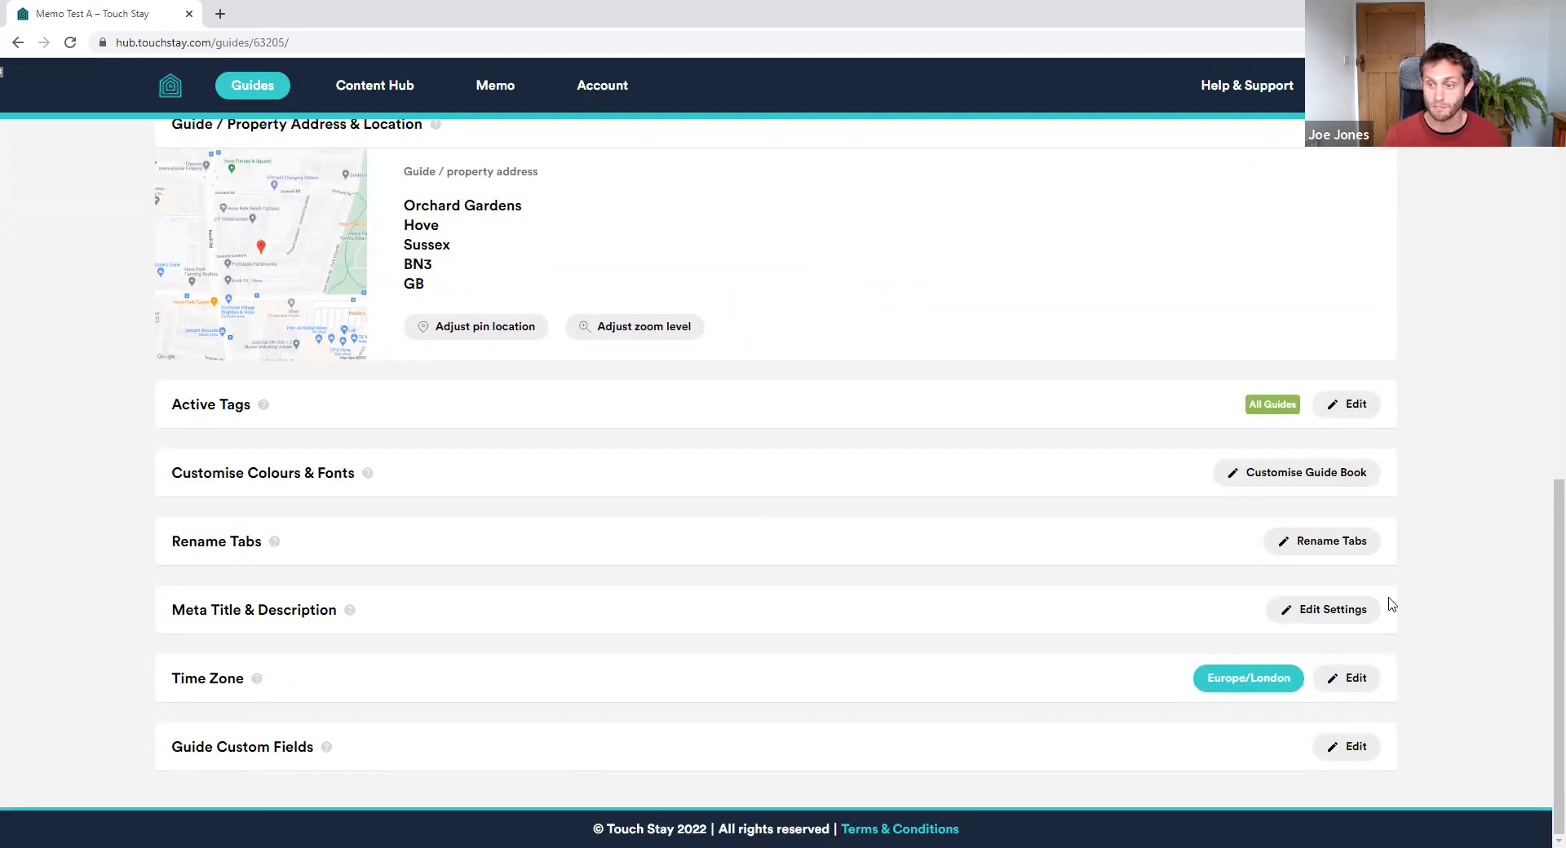
left_click(1355, 753)
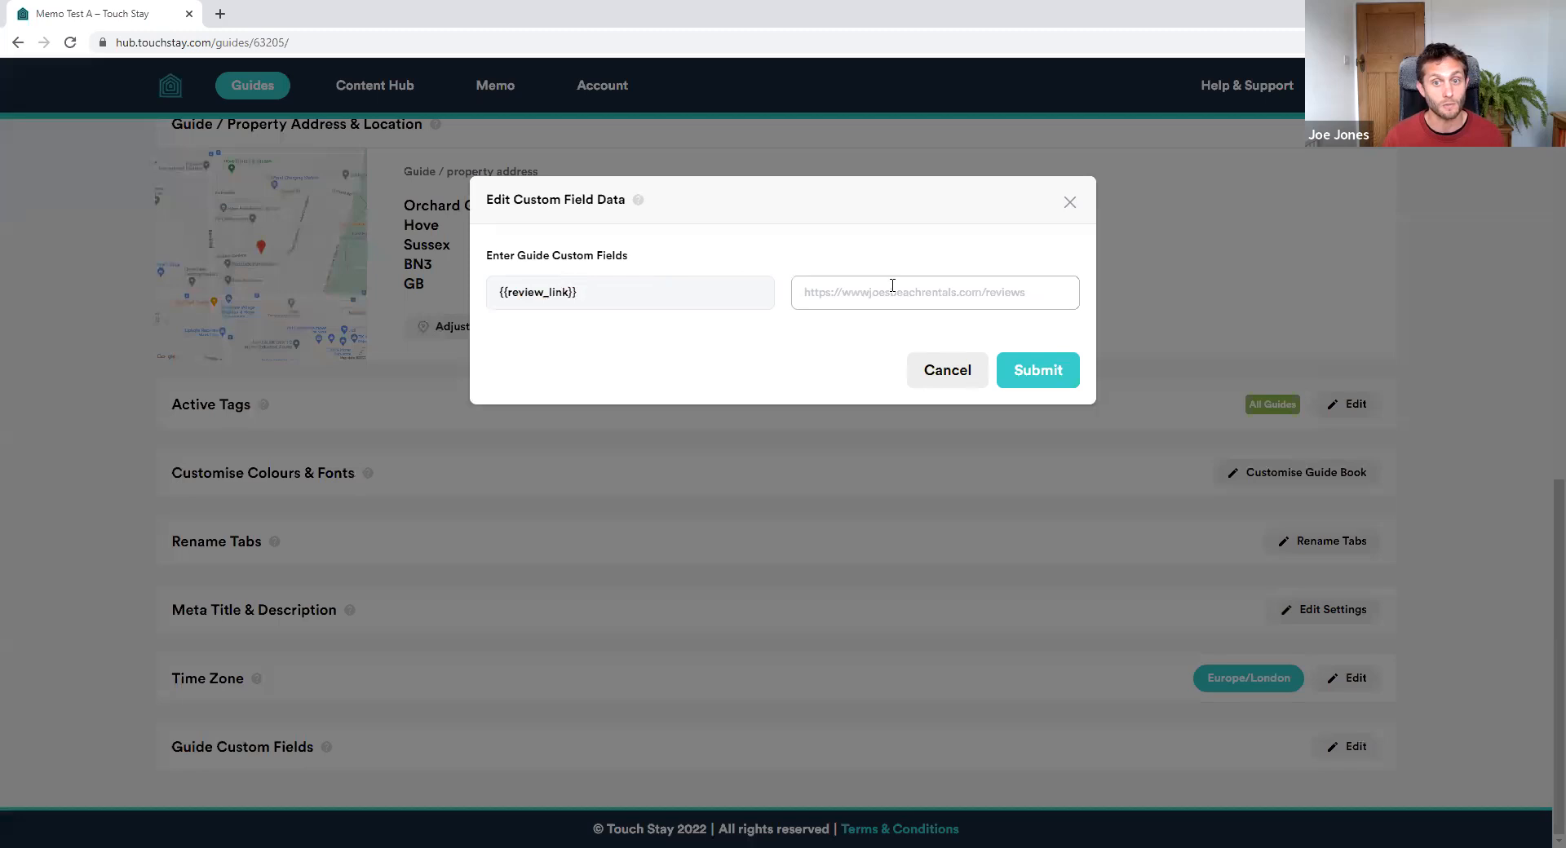
type("h")
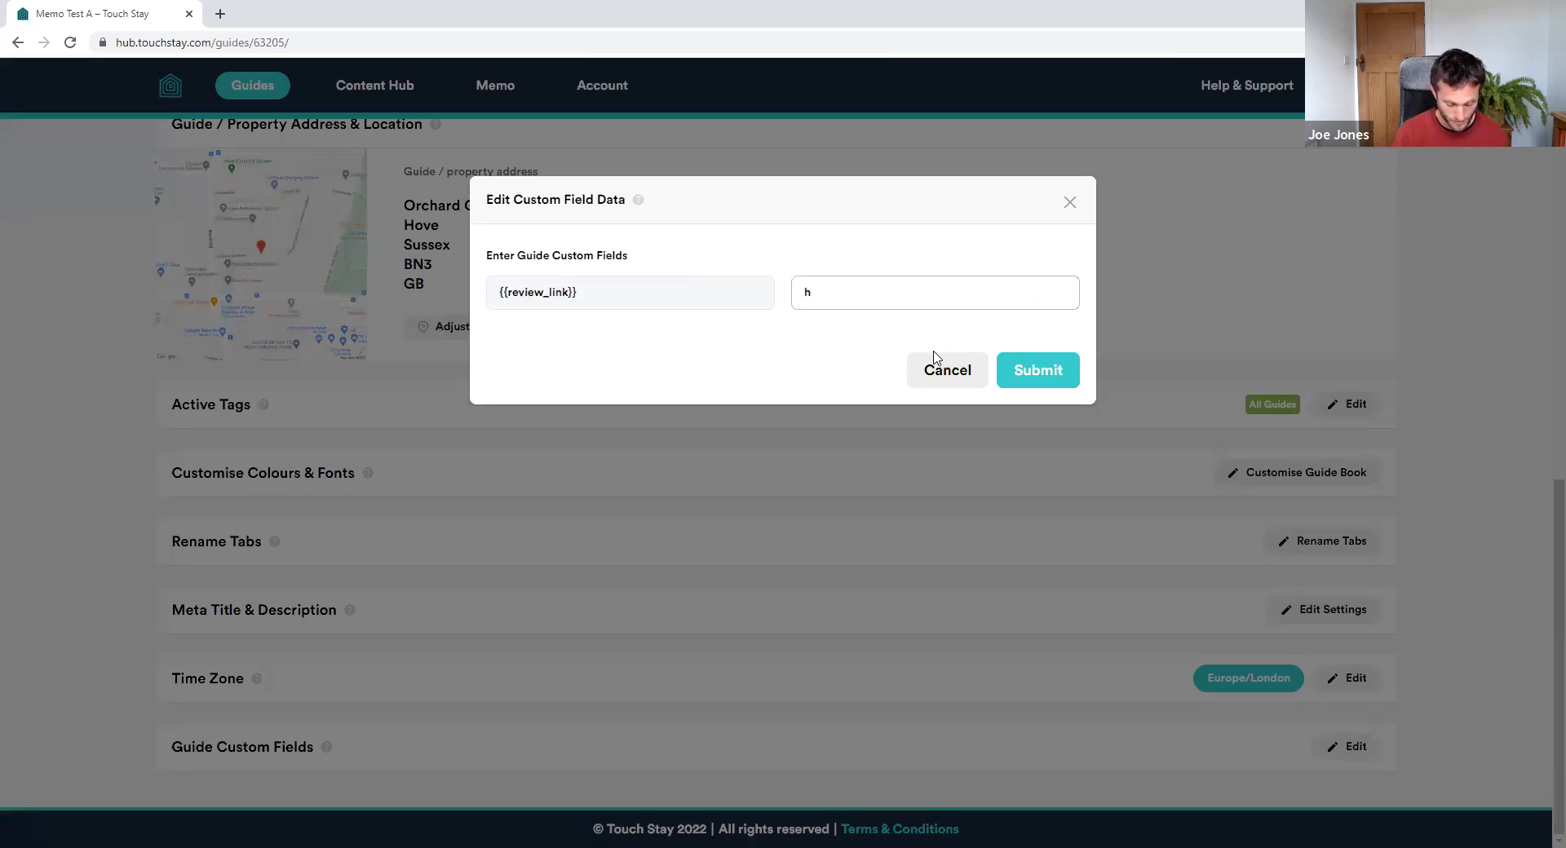
type("ttps://www.joe")
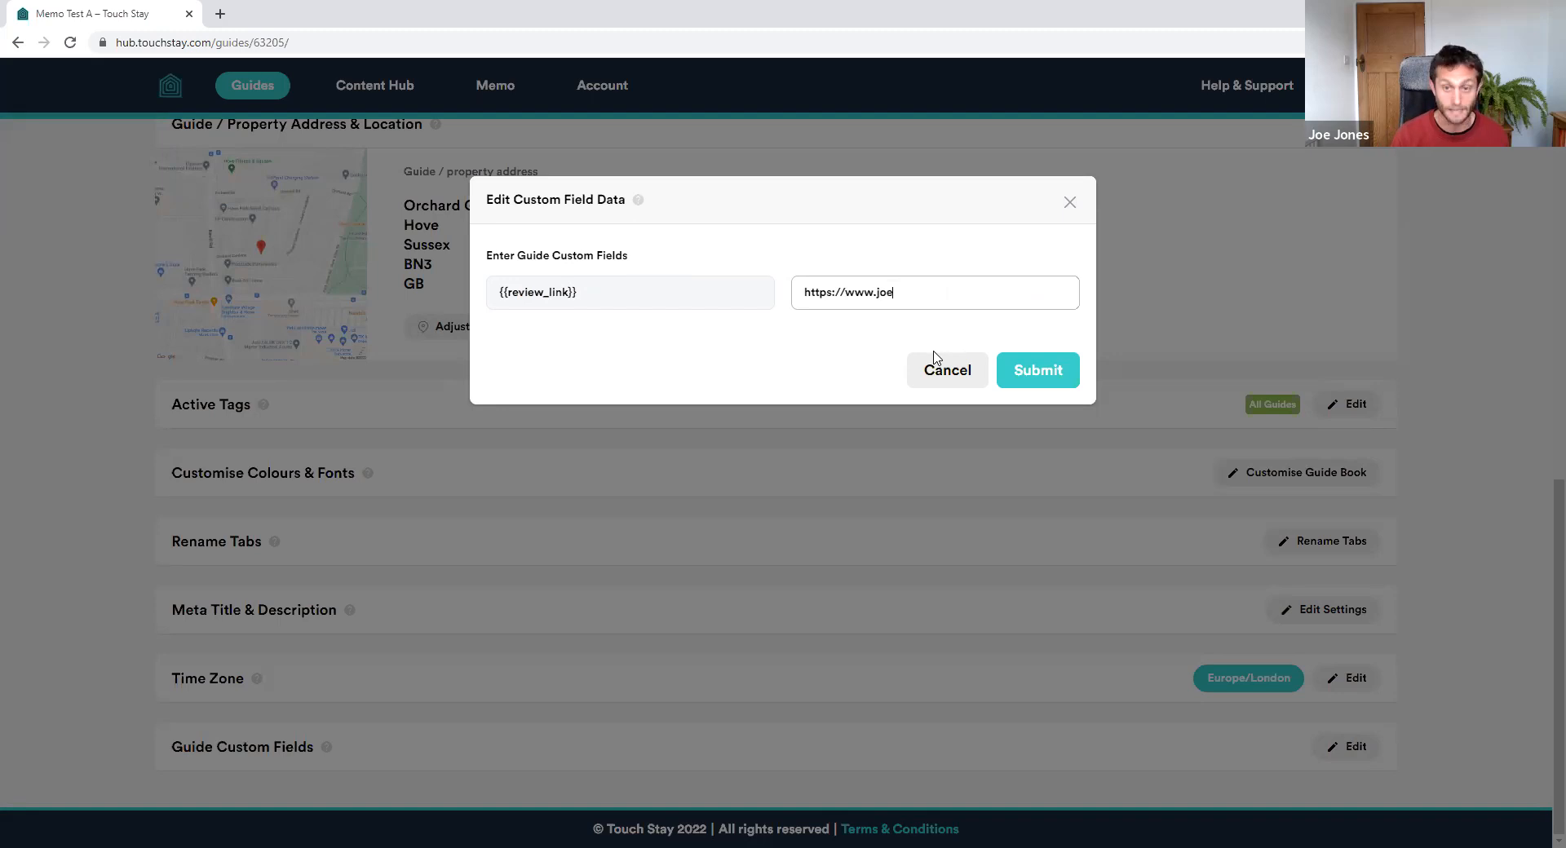
type("sbeachrentals/Mem")
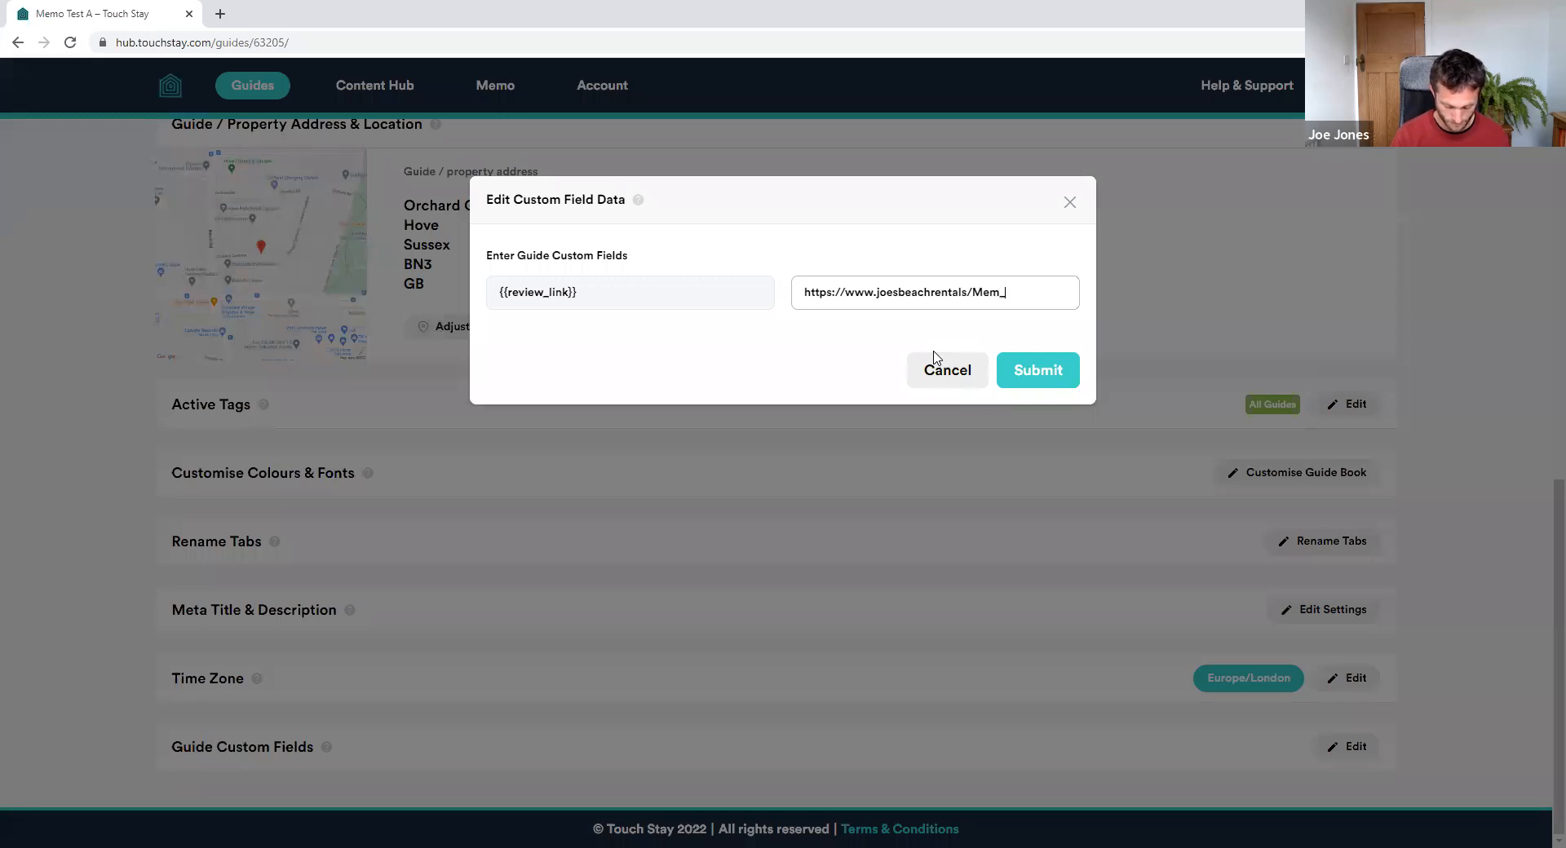
type("_test_a")
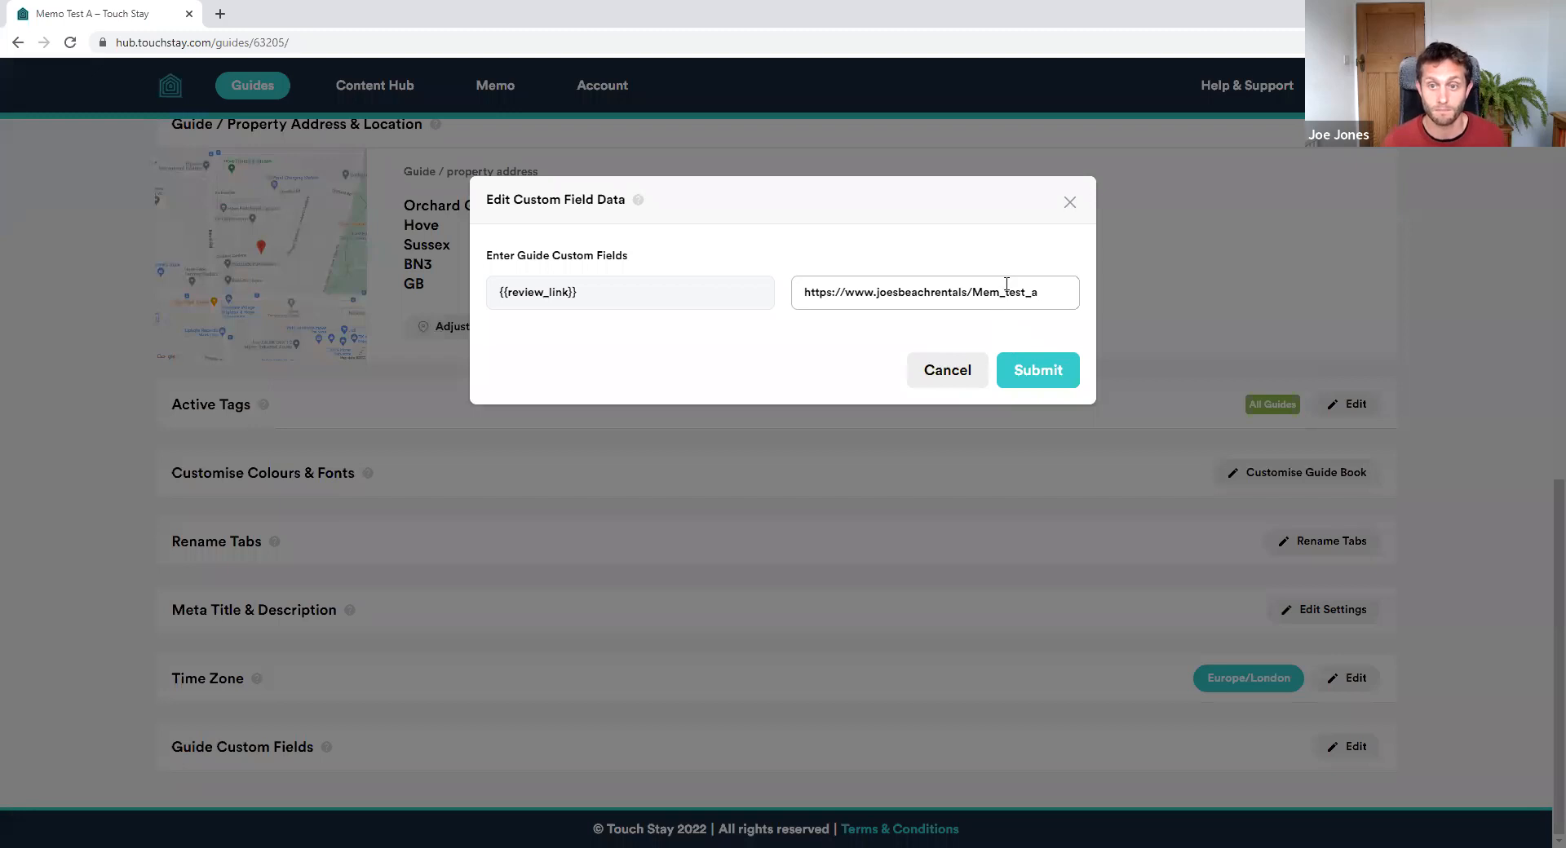
type("p")
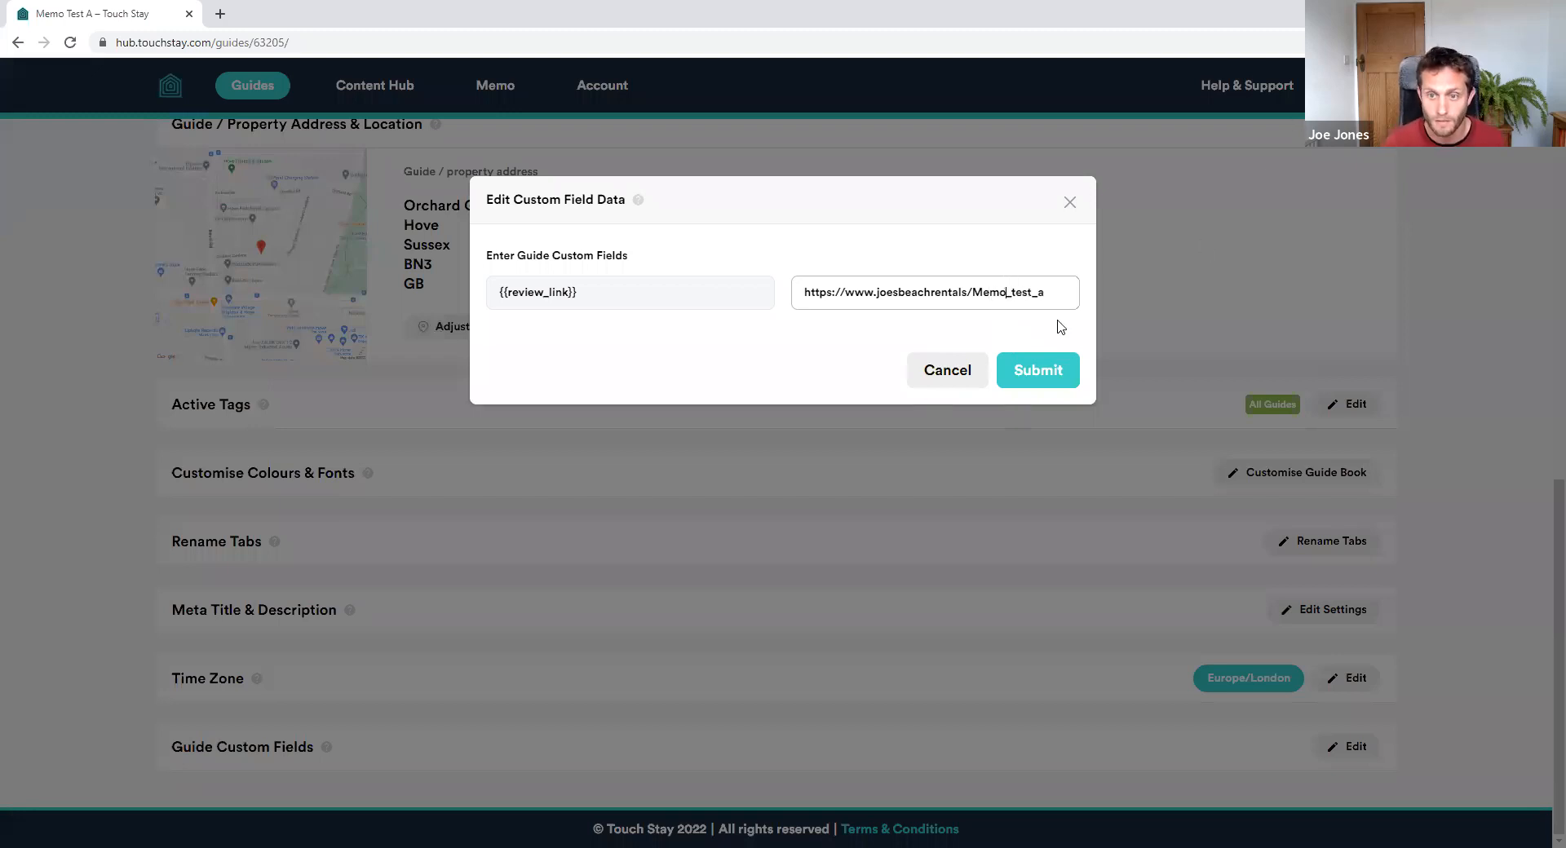
left_click(1047, 374)
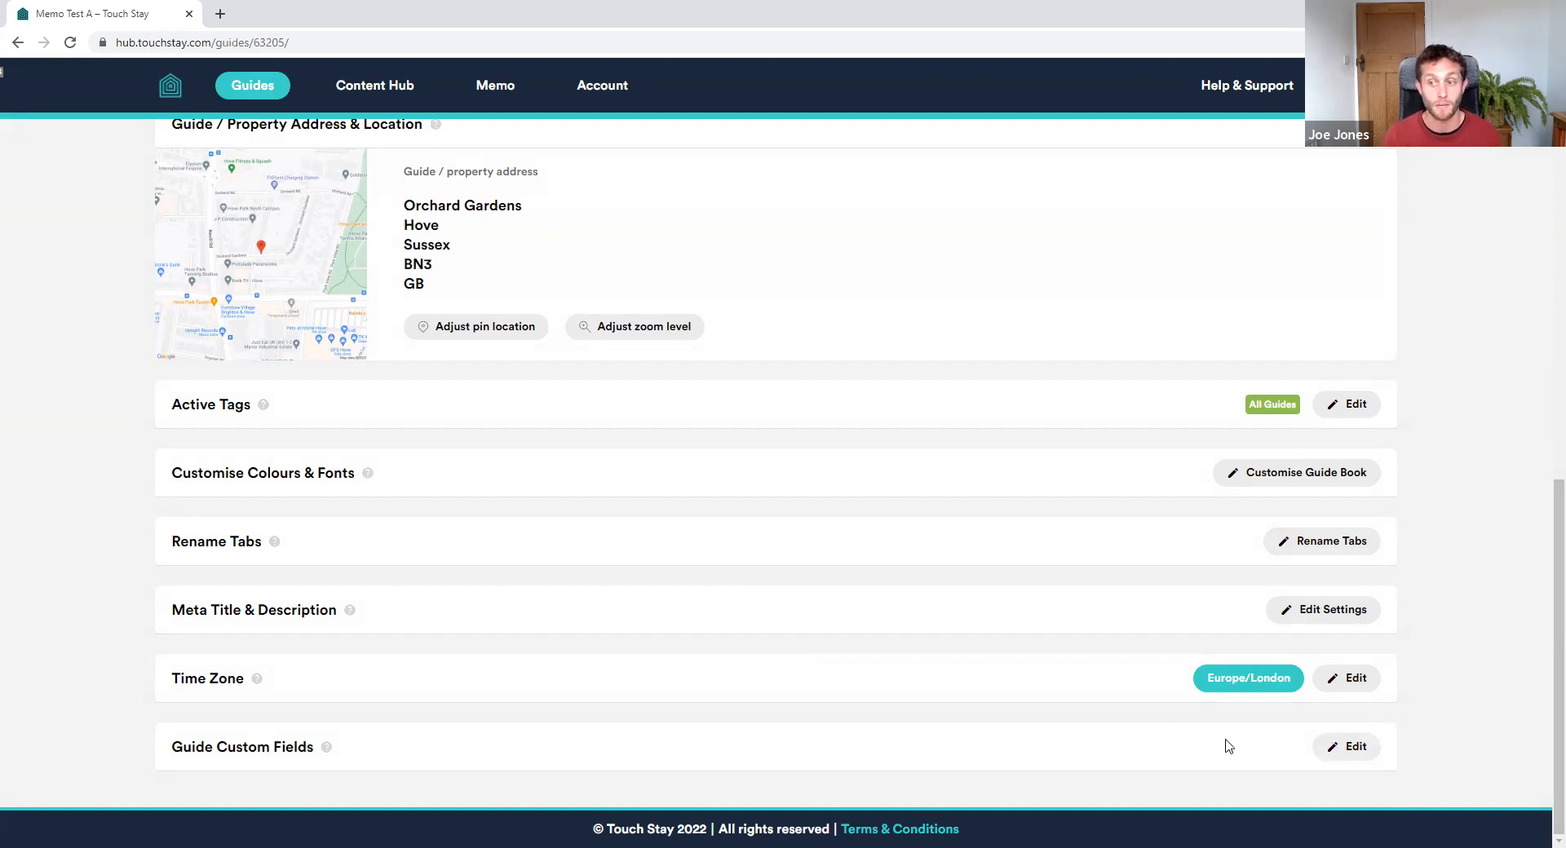
scroll(1035, 620, "up", 7)
scroll(999, 565, "up", 2)
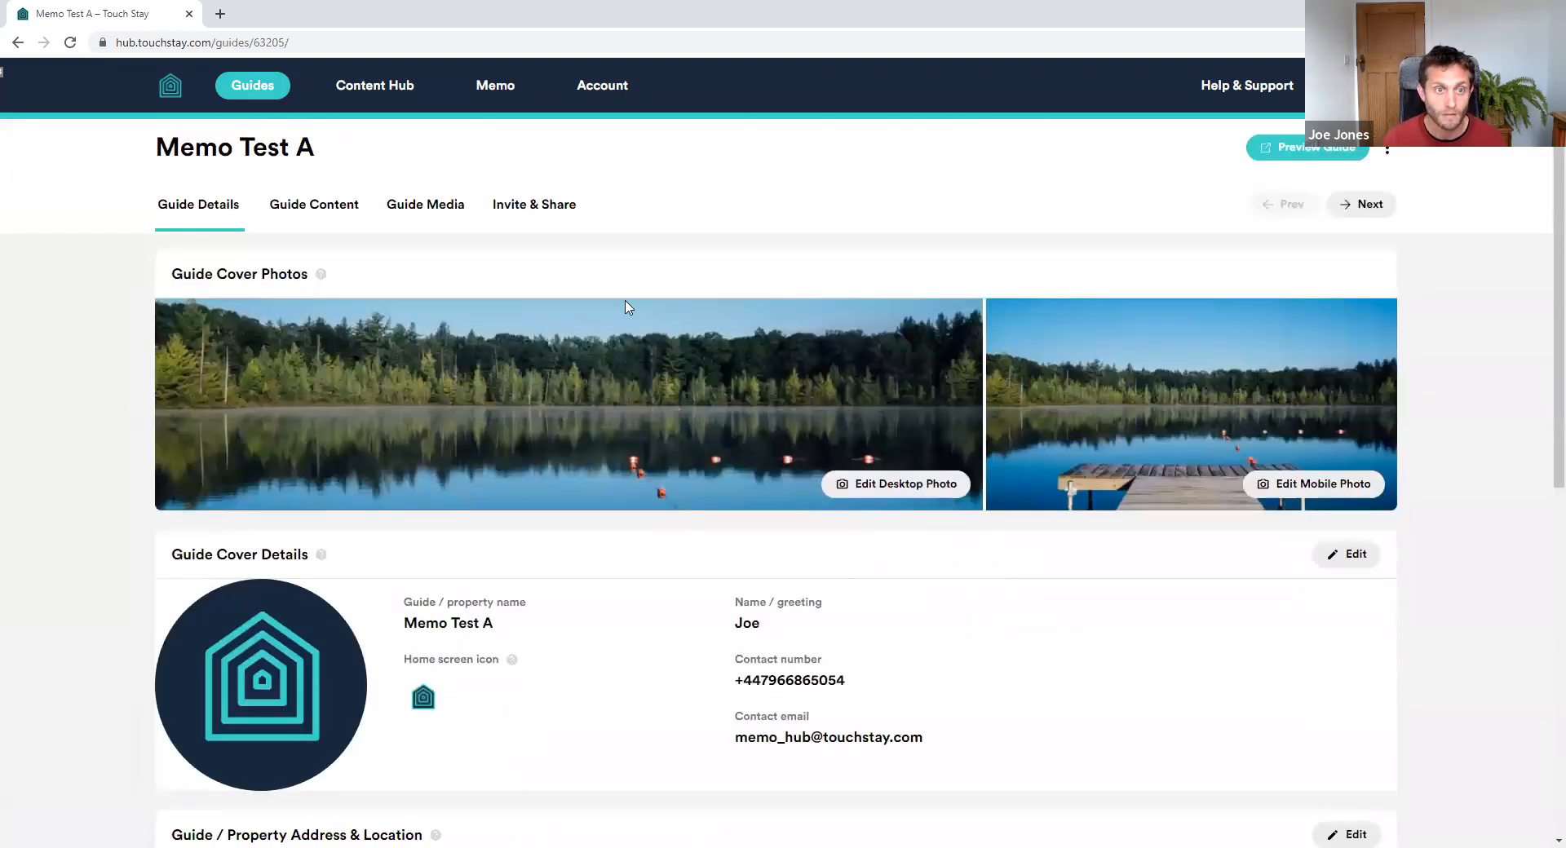
Go to Memo's Message Templates list of five active templates
left_click(514, 98)
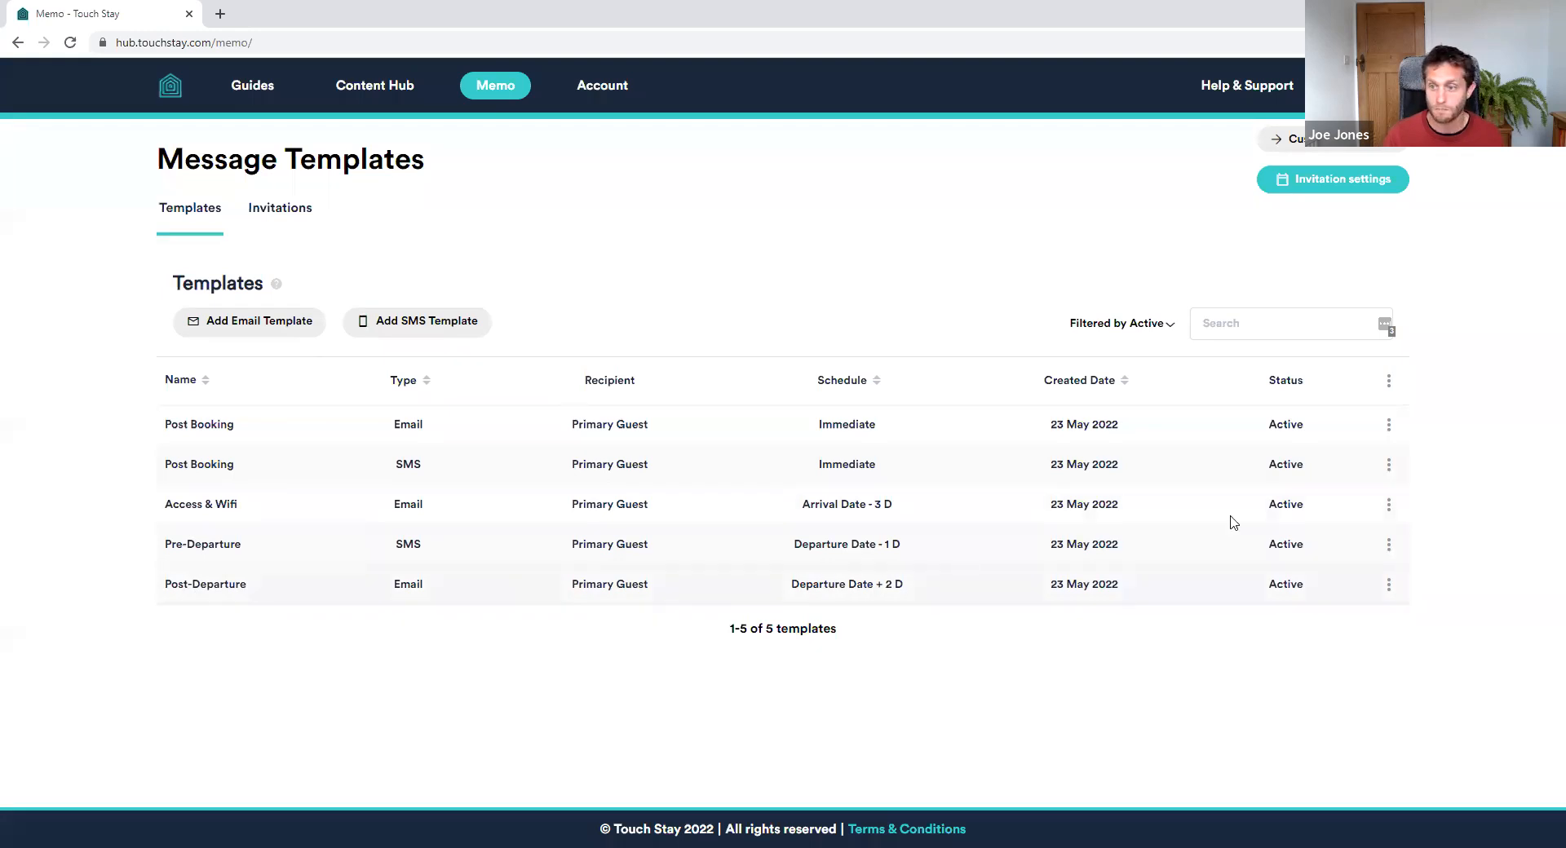
Edit the Post-Departure email and delete the [Airbnb/Google/Vrbo/Booking/website] text
left_click(1388, 584)
left_click(1356, 613)
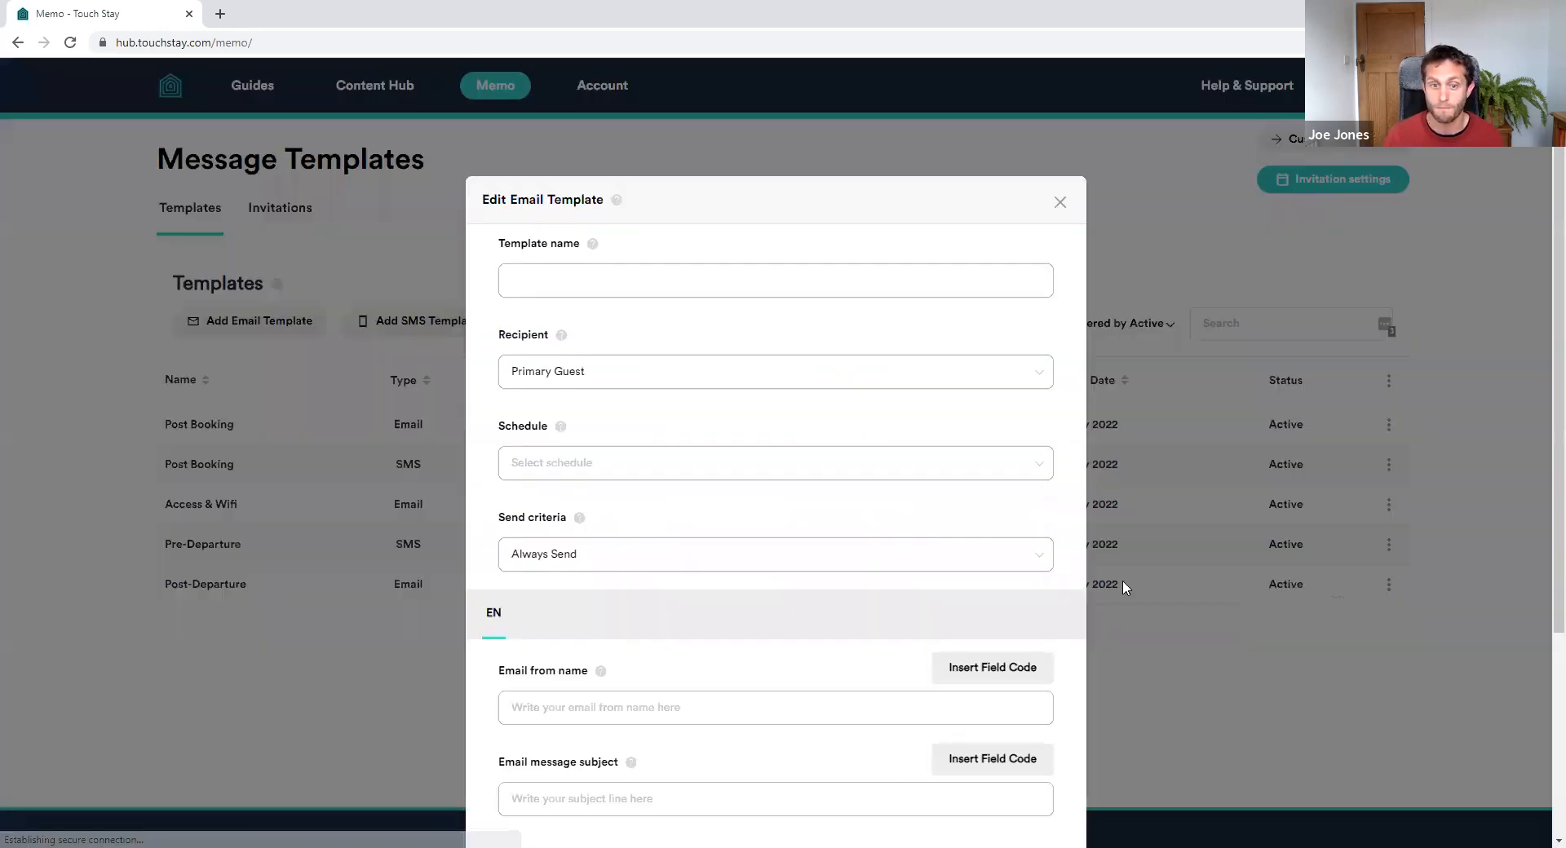
scroll(905, 424, "down", 5)
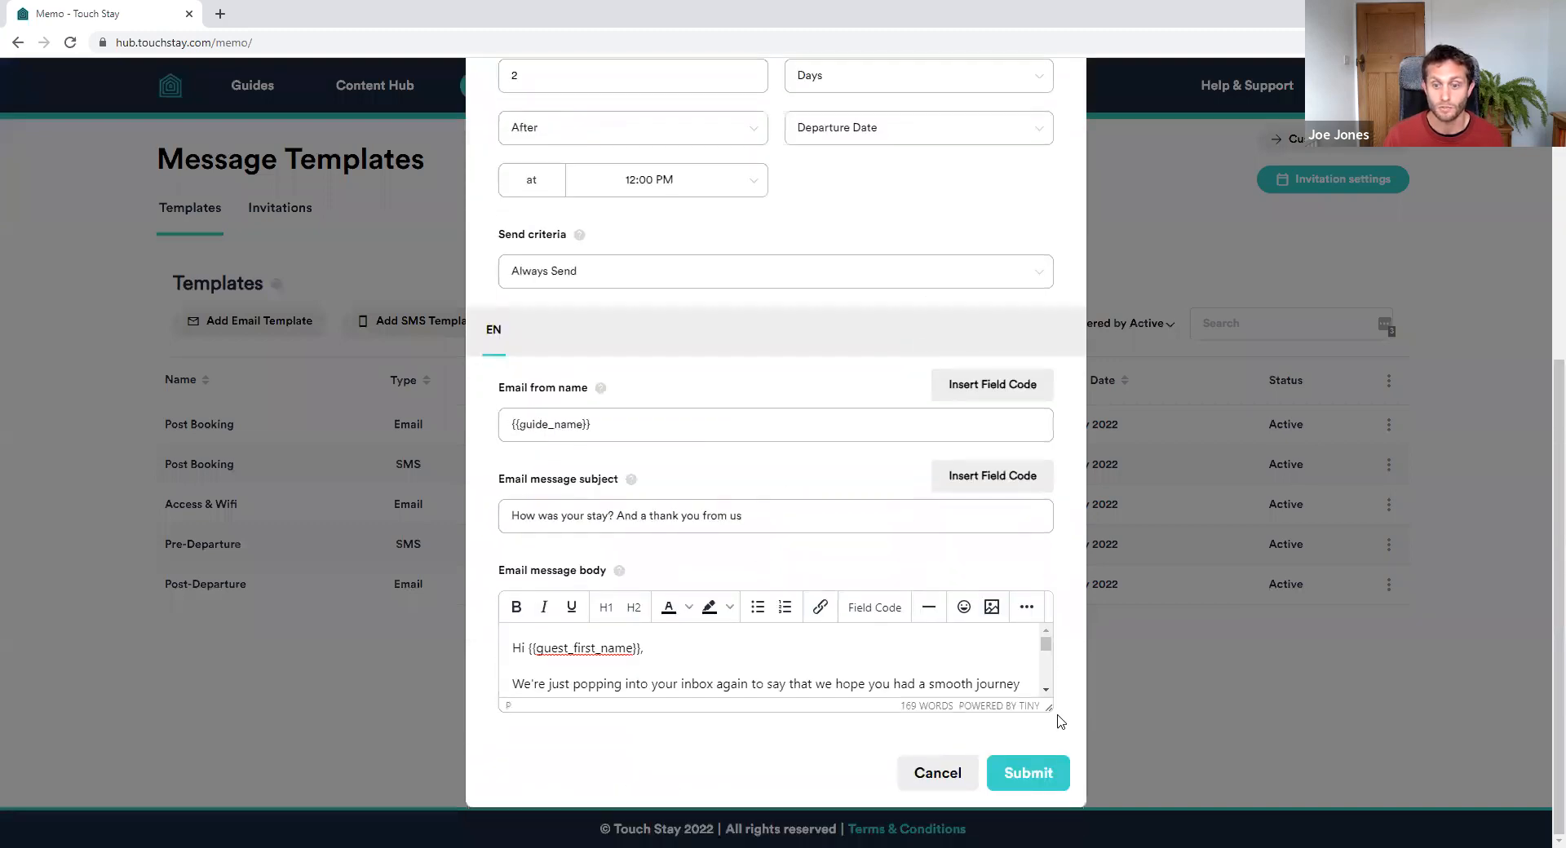
left_click_drag(1047, 706, 1048, 841)
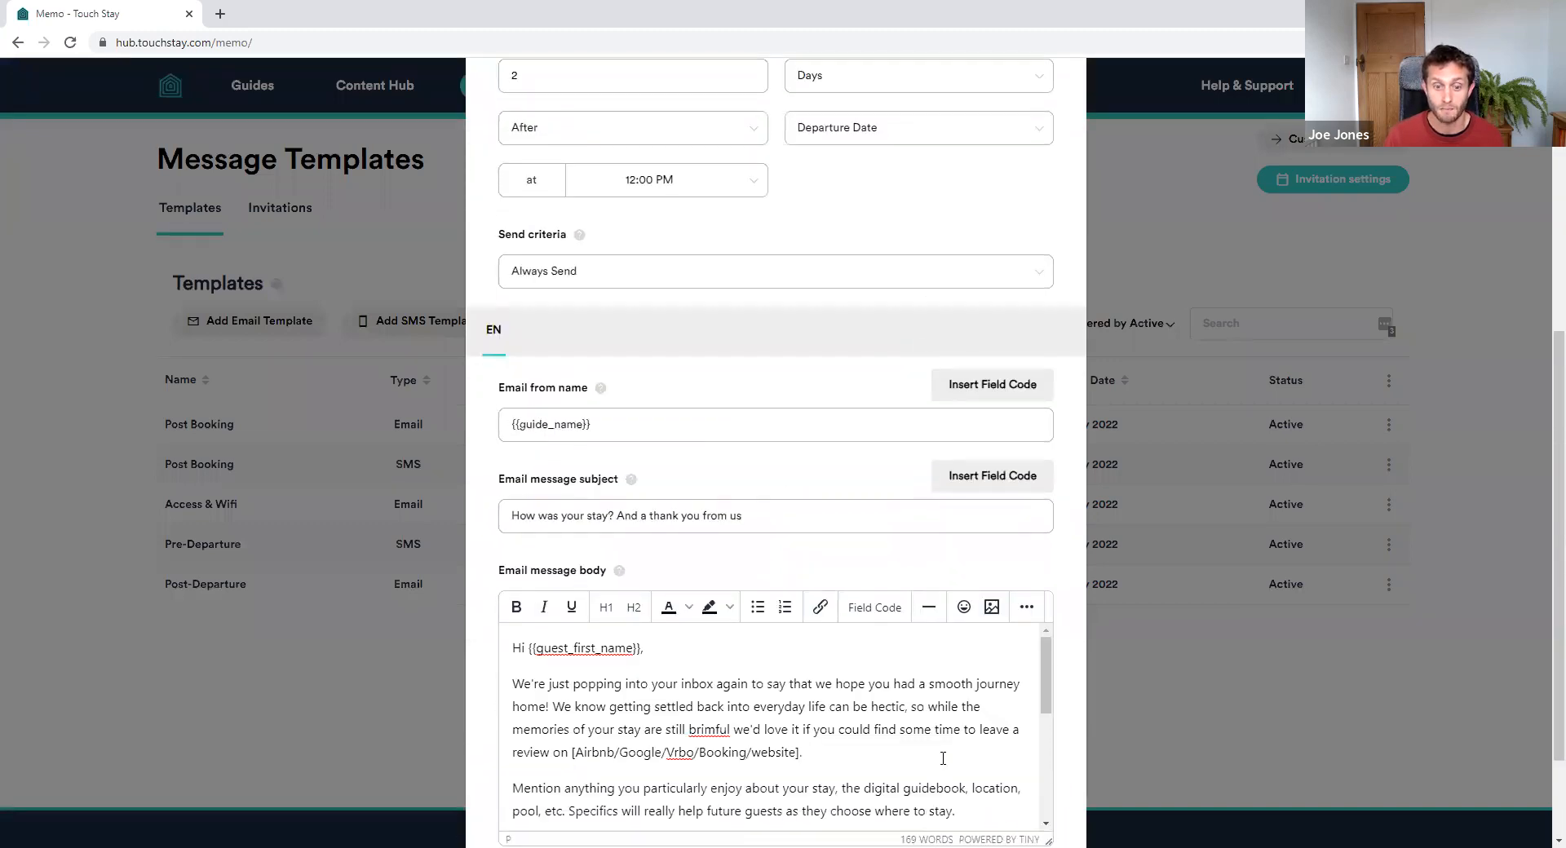
scroll(943, 758, "down", 3)
scroll(835, 720, "up", 2)
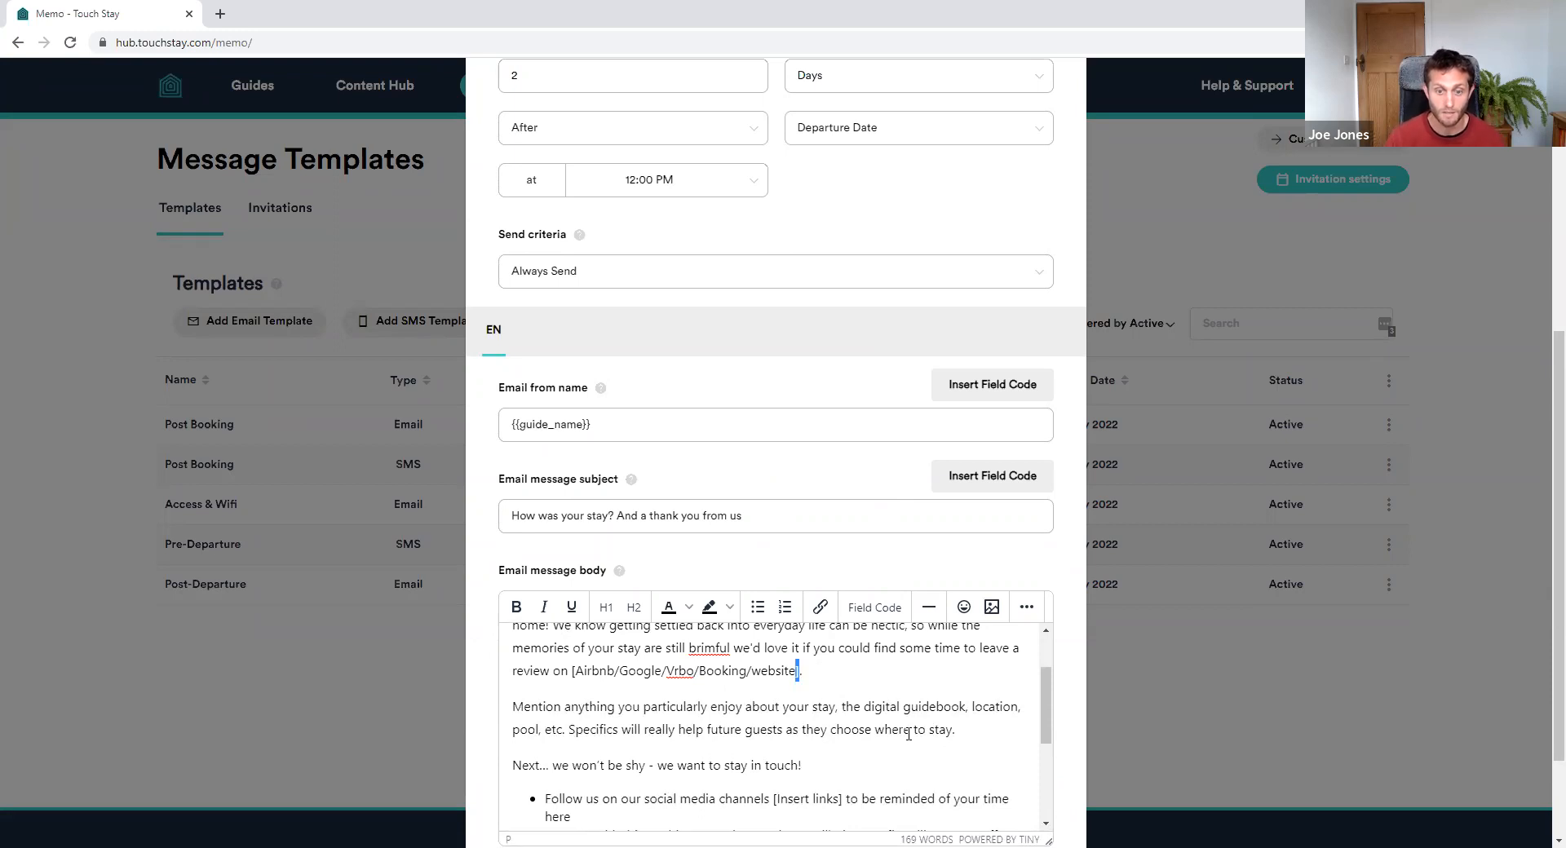
key("shift+Left")
key("shift+Left")
key("shift+Left")
key("shift+Left")
key("shift+Left")
key("shift+Left")
key("shift+Left")
key("shift+Left")
key("shift+Left")
key("shift+Left")
key("shift+Left")
key("shift+Left")
key("shift+Left")
key("shift+Left")
key("shift+Left")
key("shift+Left")
key("shift+Left")
key("shift+Left")
key("shift+Left")
key("shift+Left")
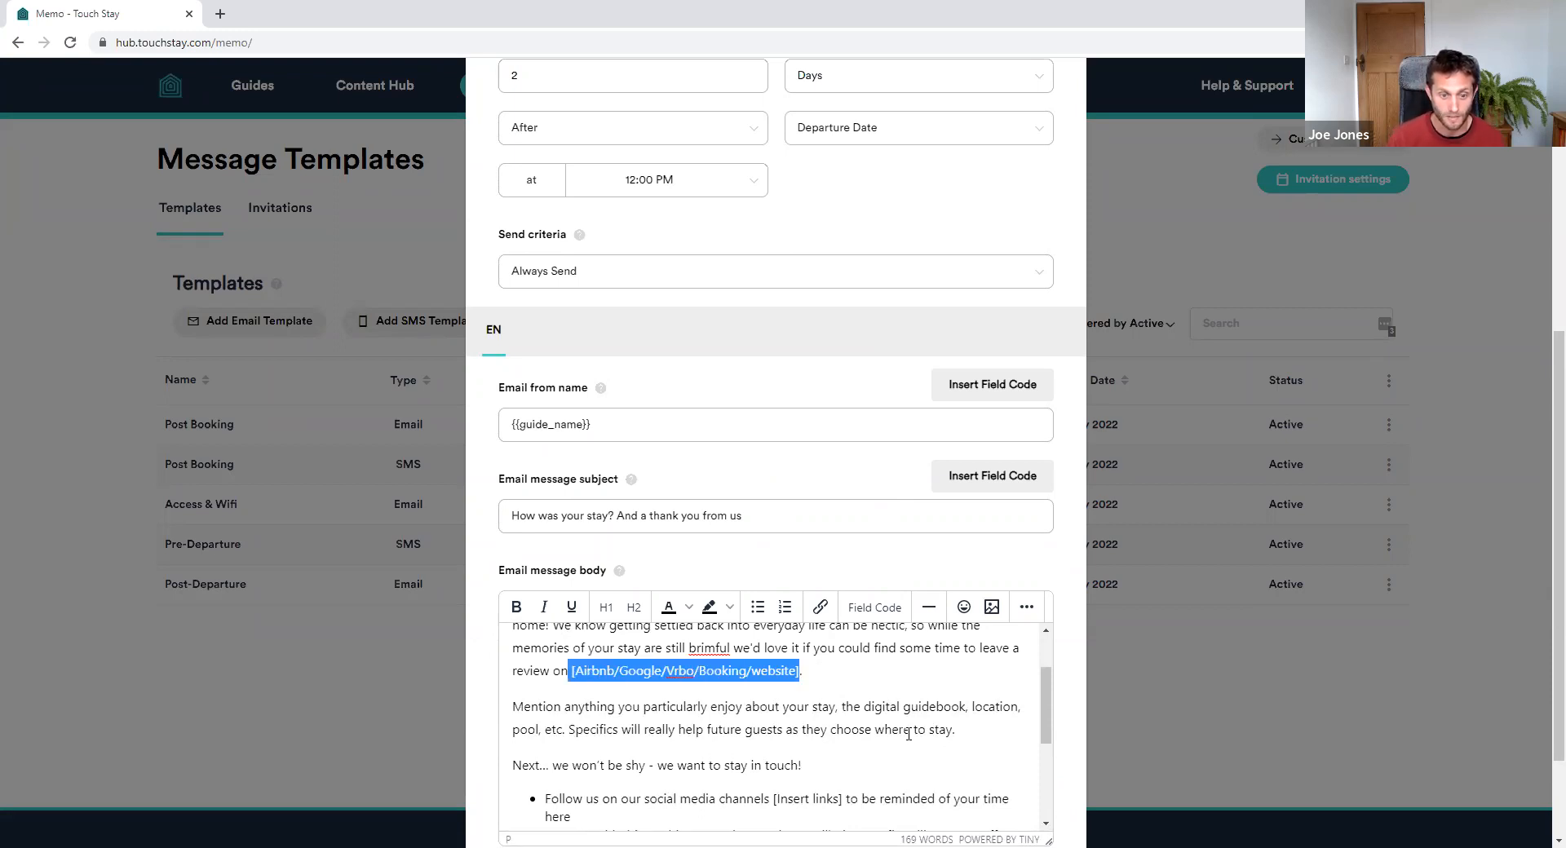
key("BackSpace")
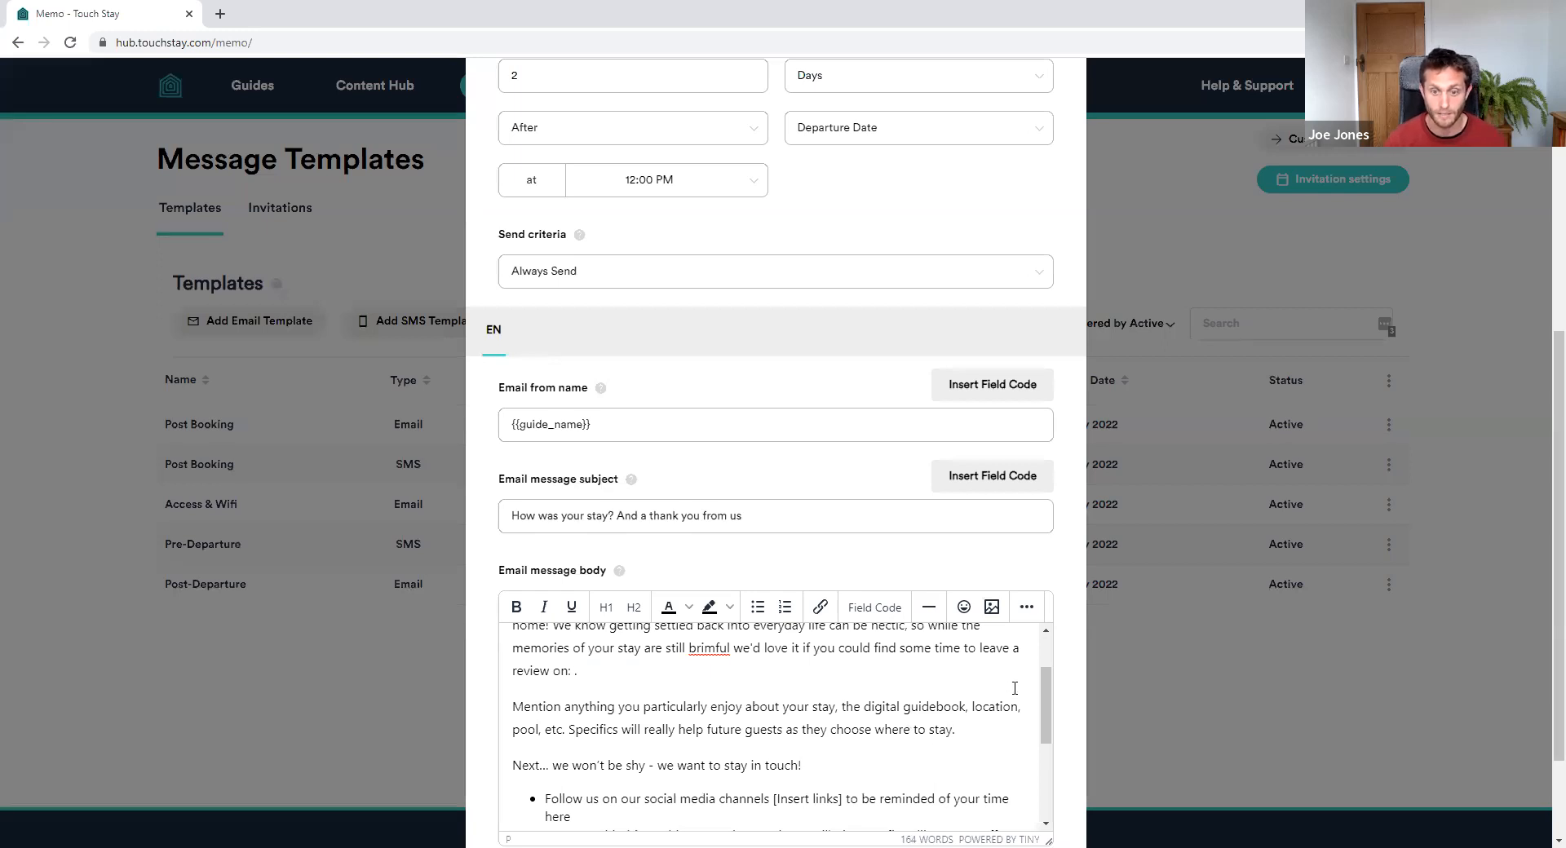
Insert the {{review_link}} field code followed by a period and save the template
left_click(871, 610)
left_click(663, 276)
scroll(622, 361, "down", 5)
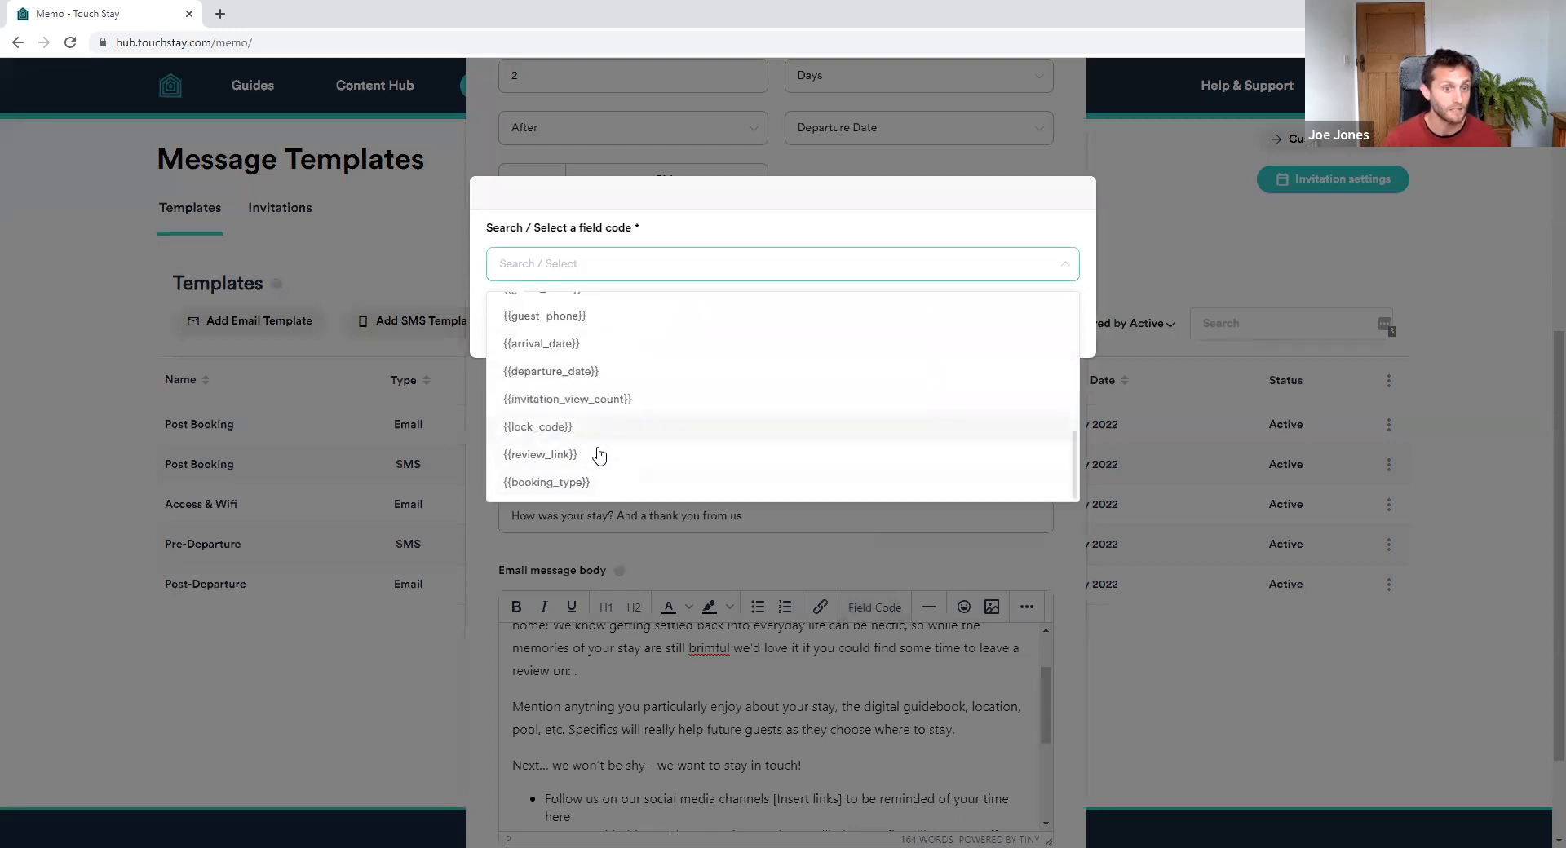
left_click(569, 454)
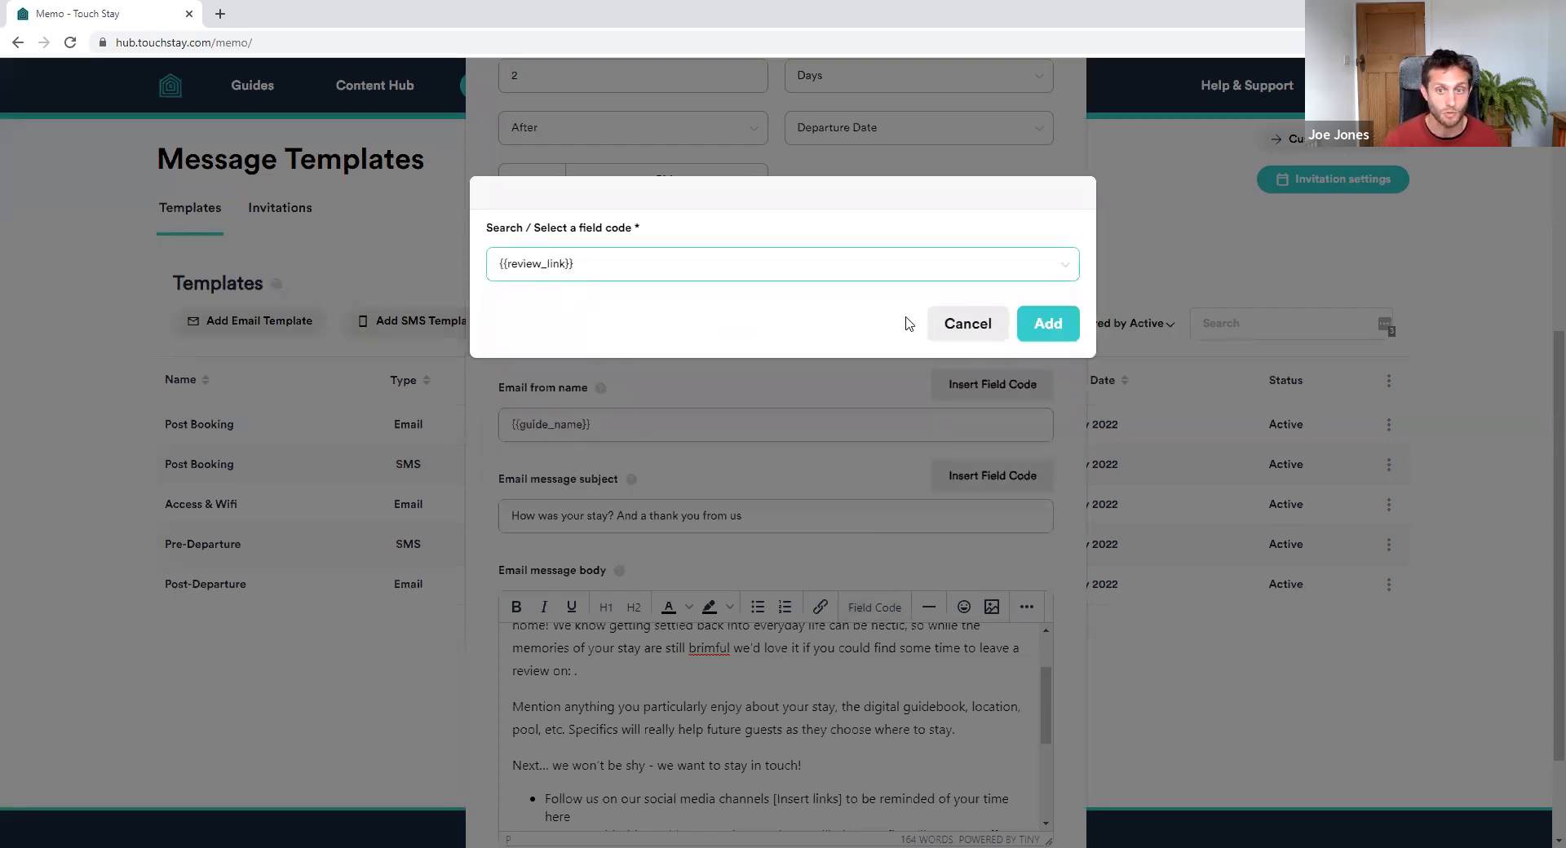
left_click(1047, 324)
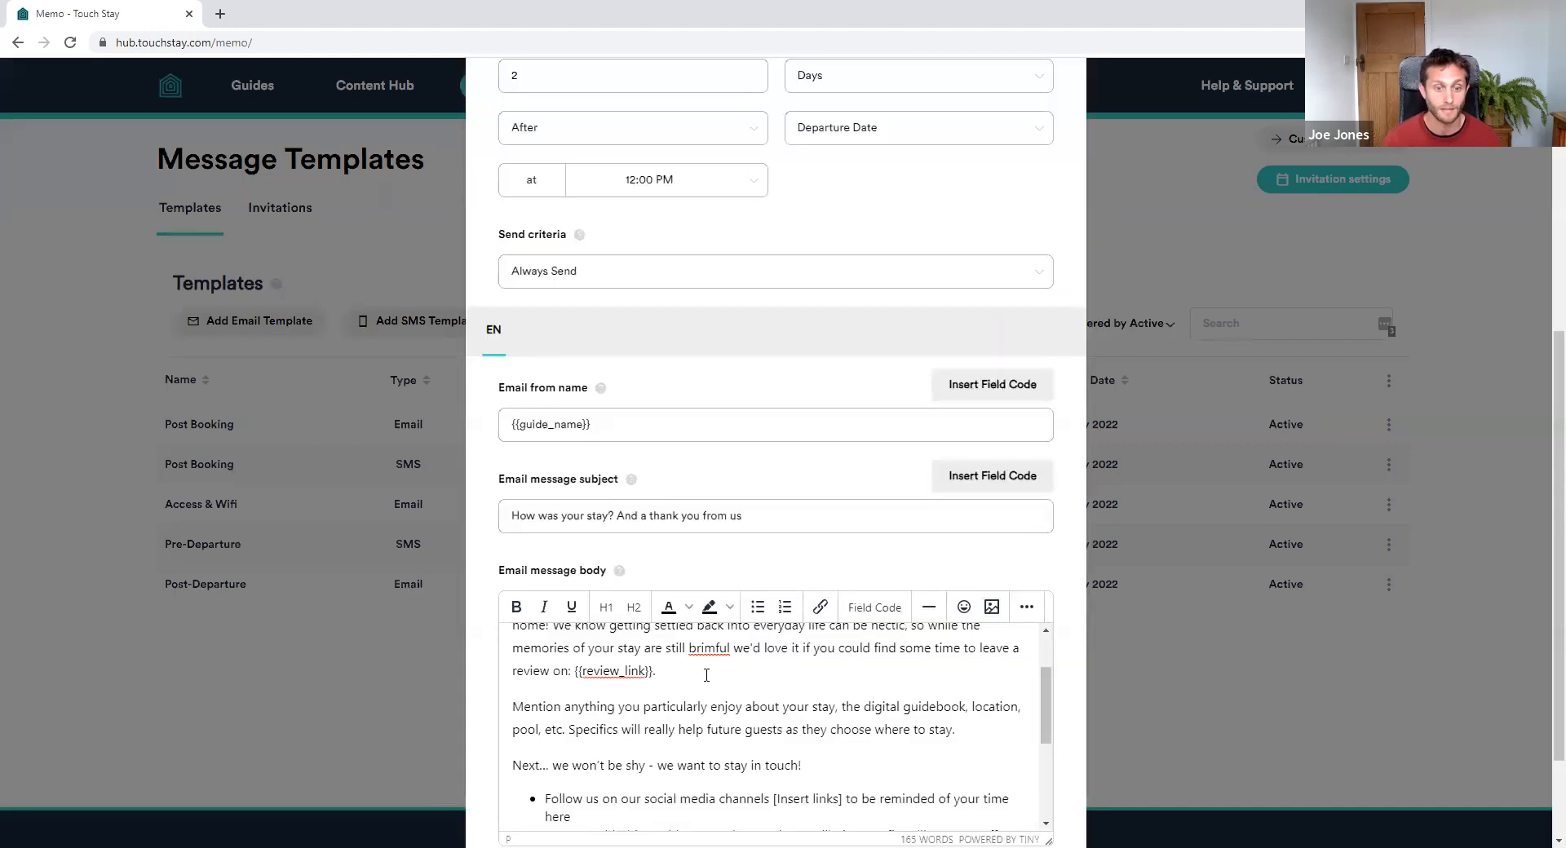
type(".")
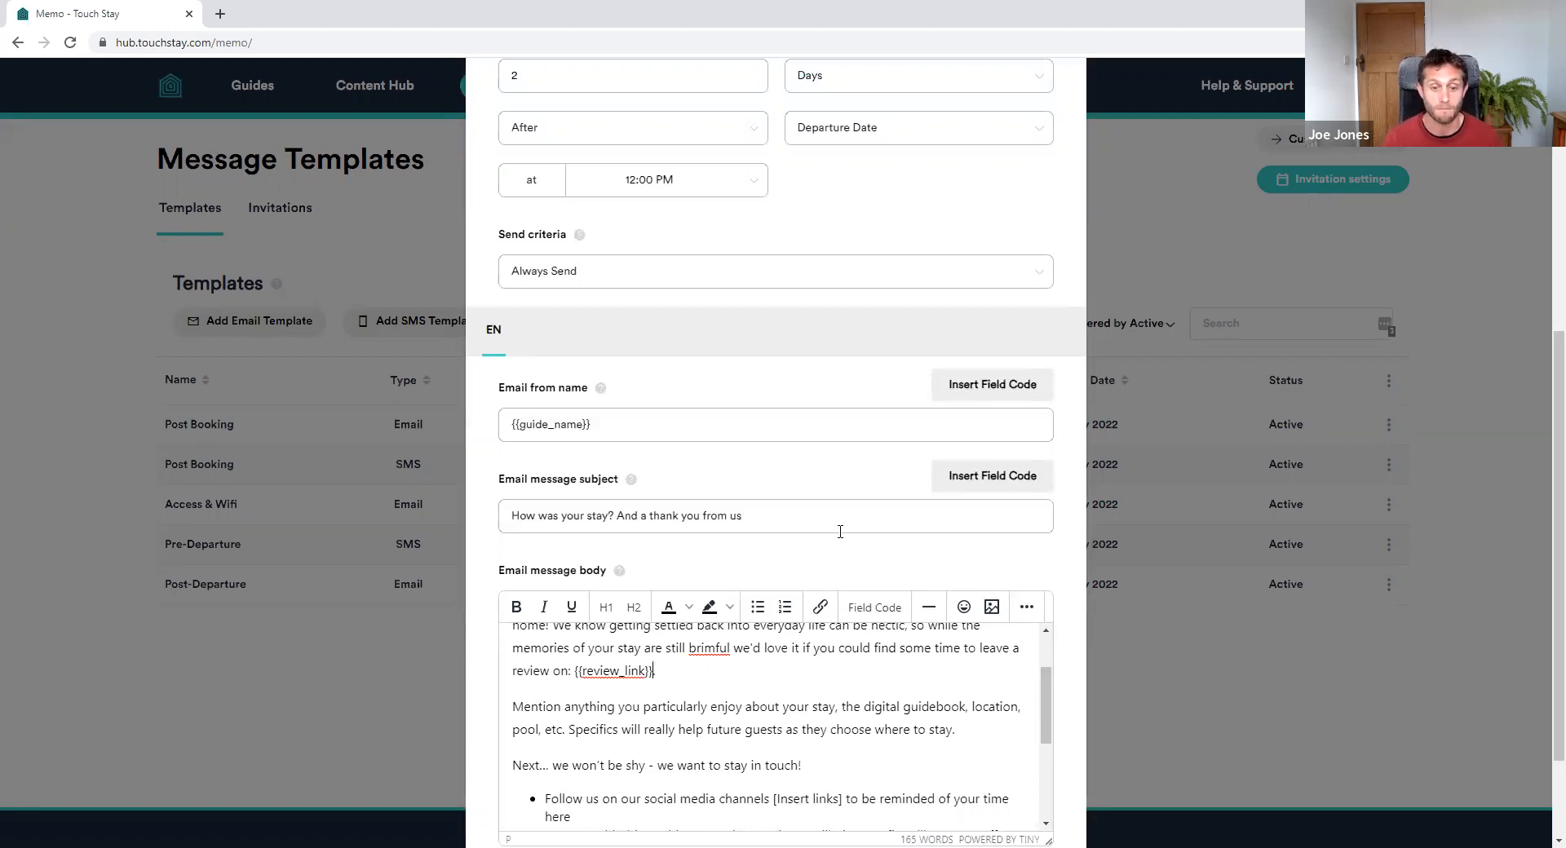
scroll(1070, 481, "down", 2)
left_click(1038, 775)
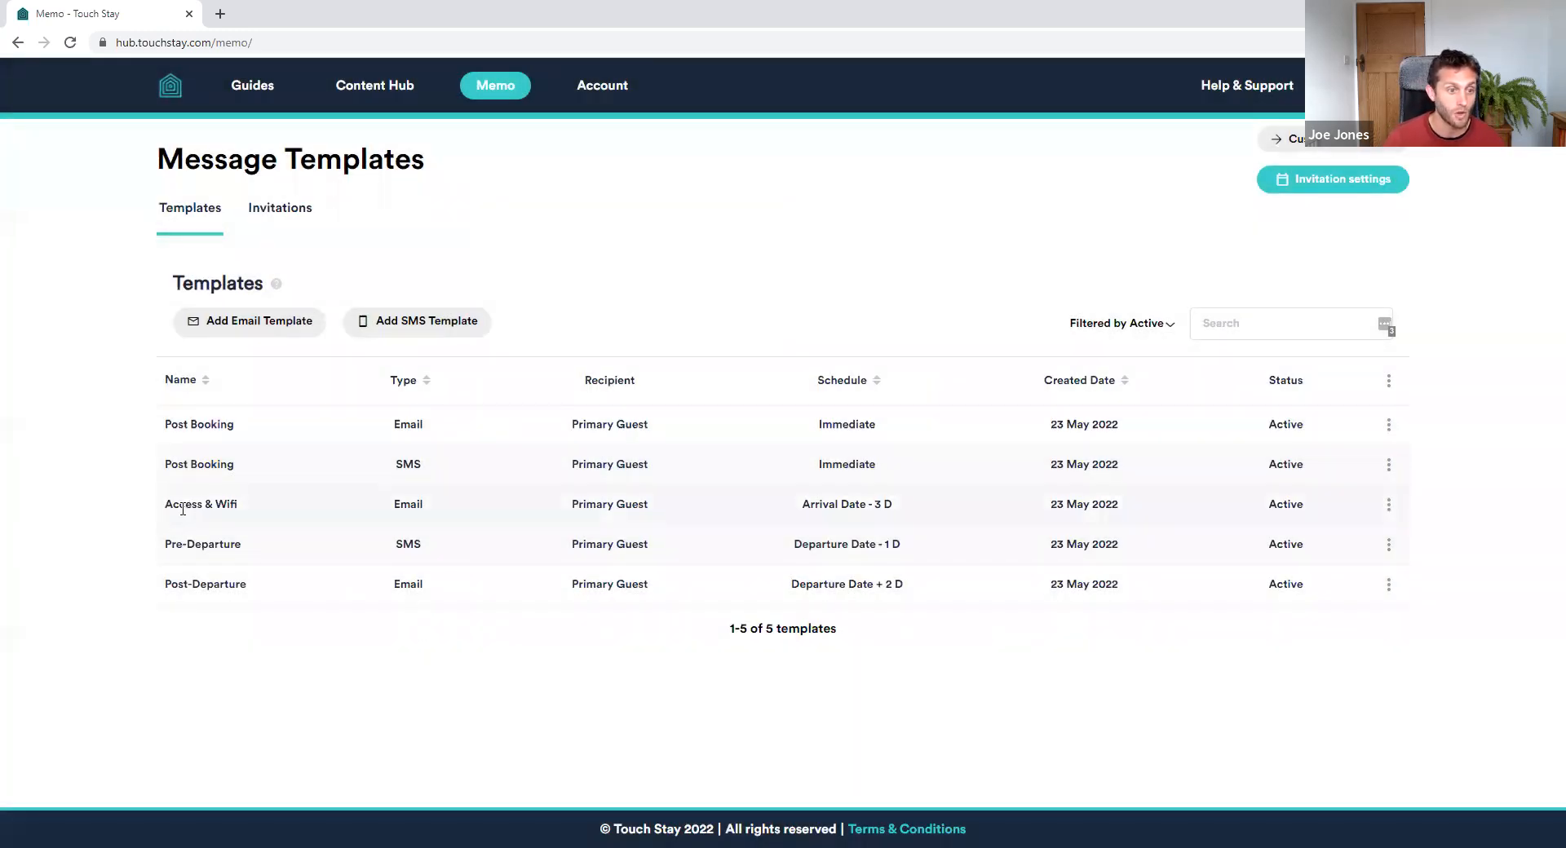
Open the How to access email template and add ', your code is:' after the access sentence
left_click(1388, 506)
left_click(1360, 532)
scroll(835, 465, "down", 6)
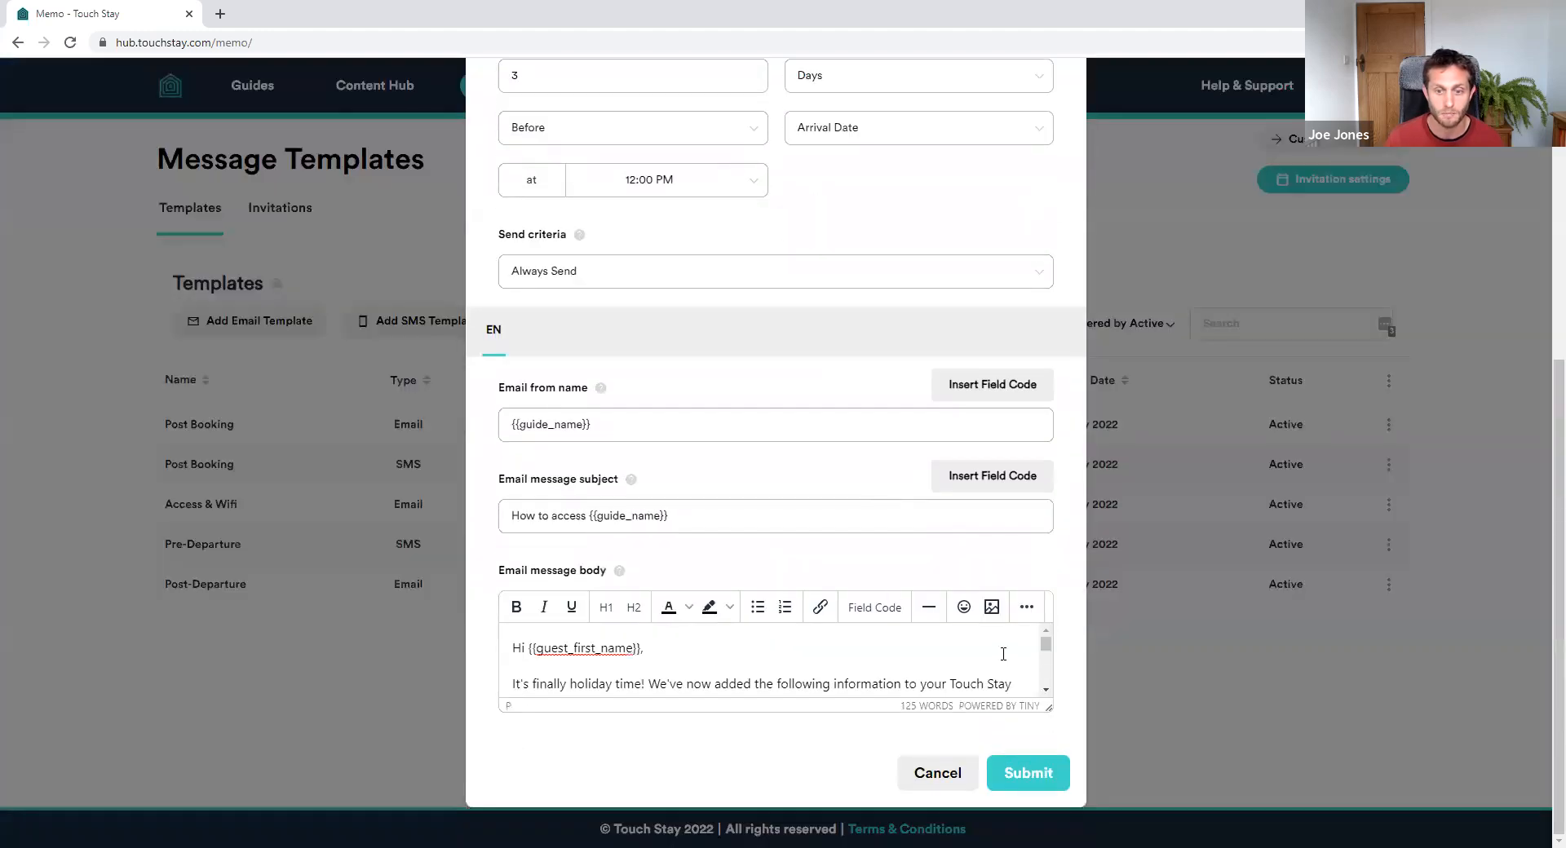
left_click_drag(1044, 706, 1048, 840)
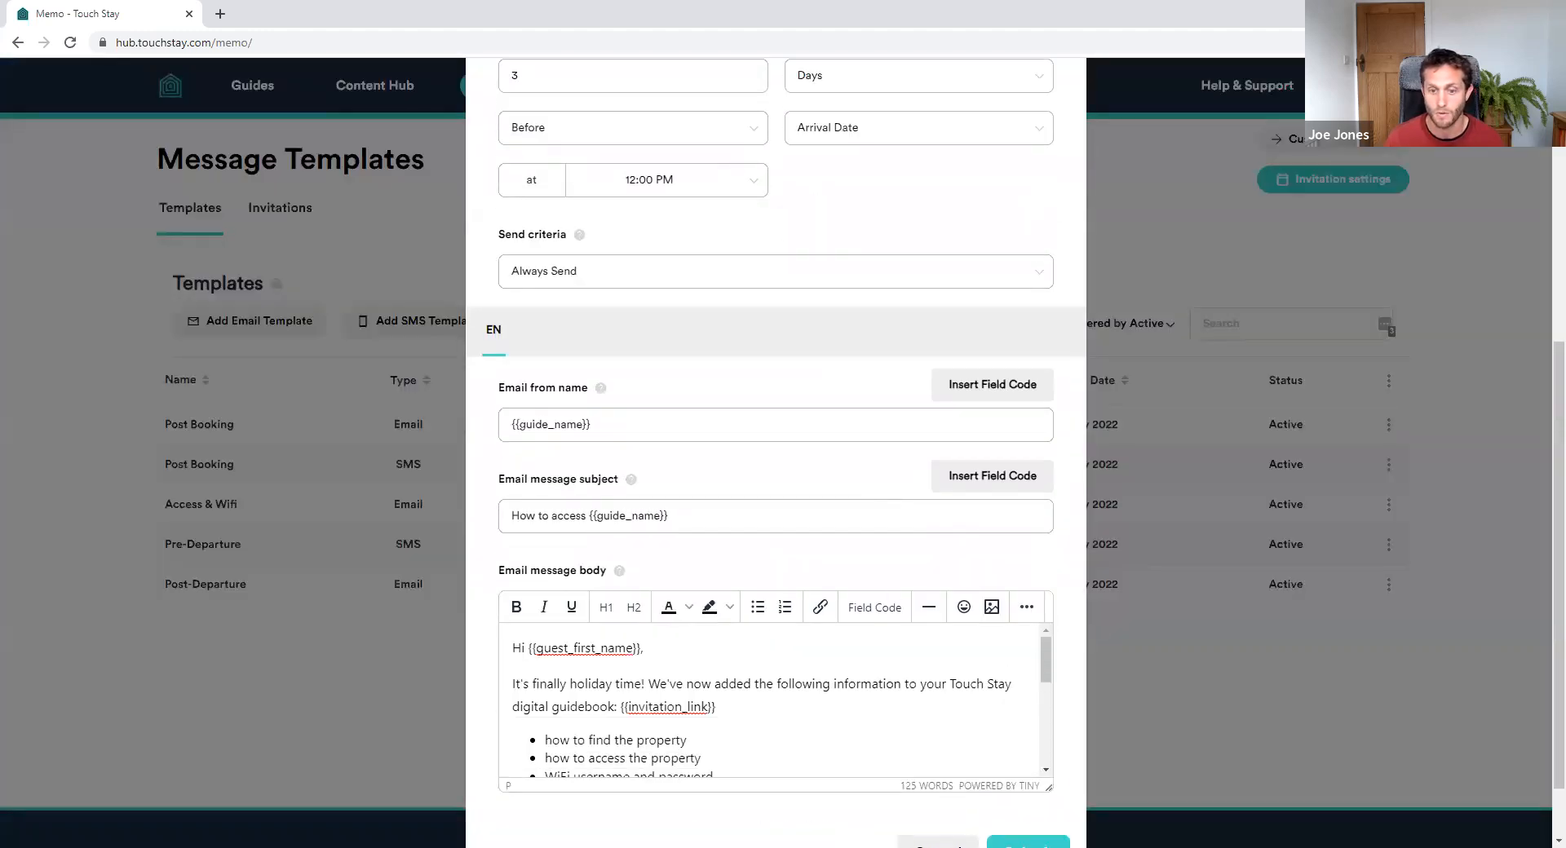
scroll(950, 682, "down", 5)
scroll(687, 732, "up", 5)
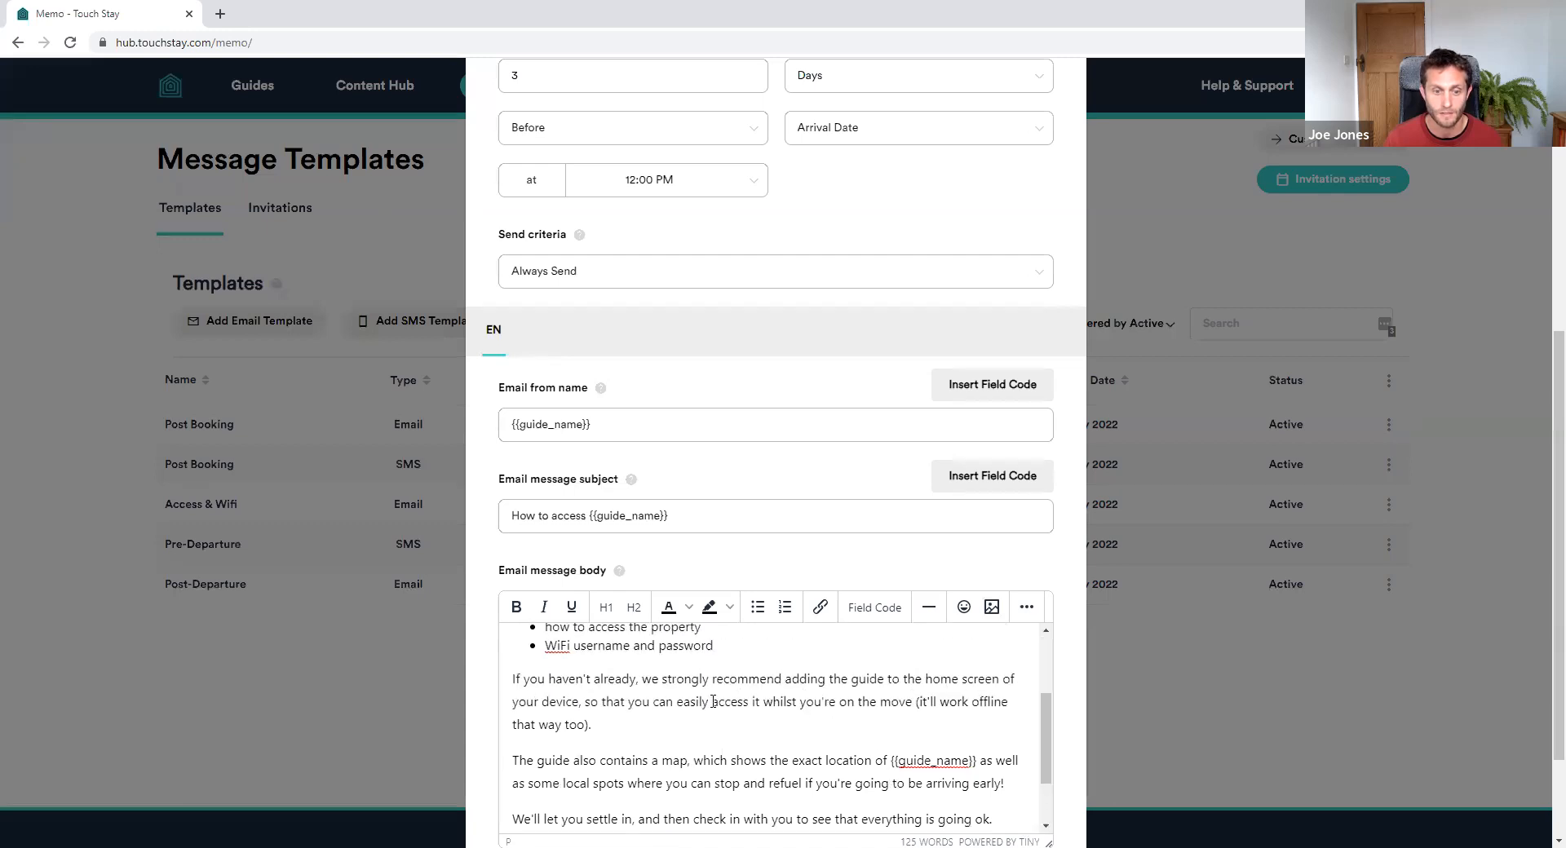
left_click(741, 763)
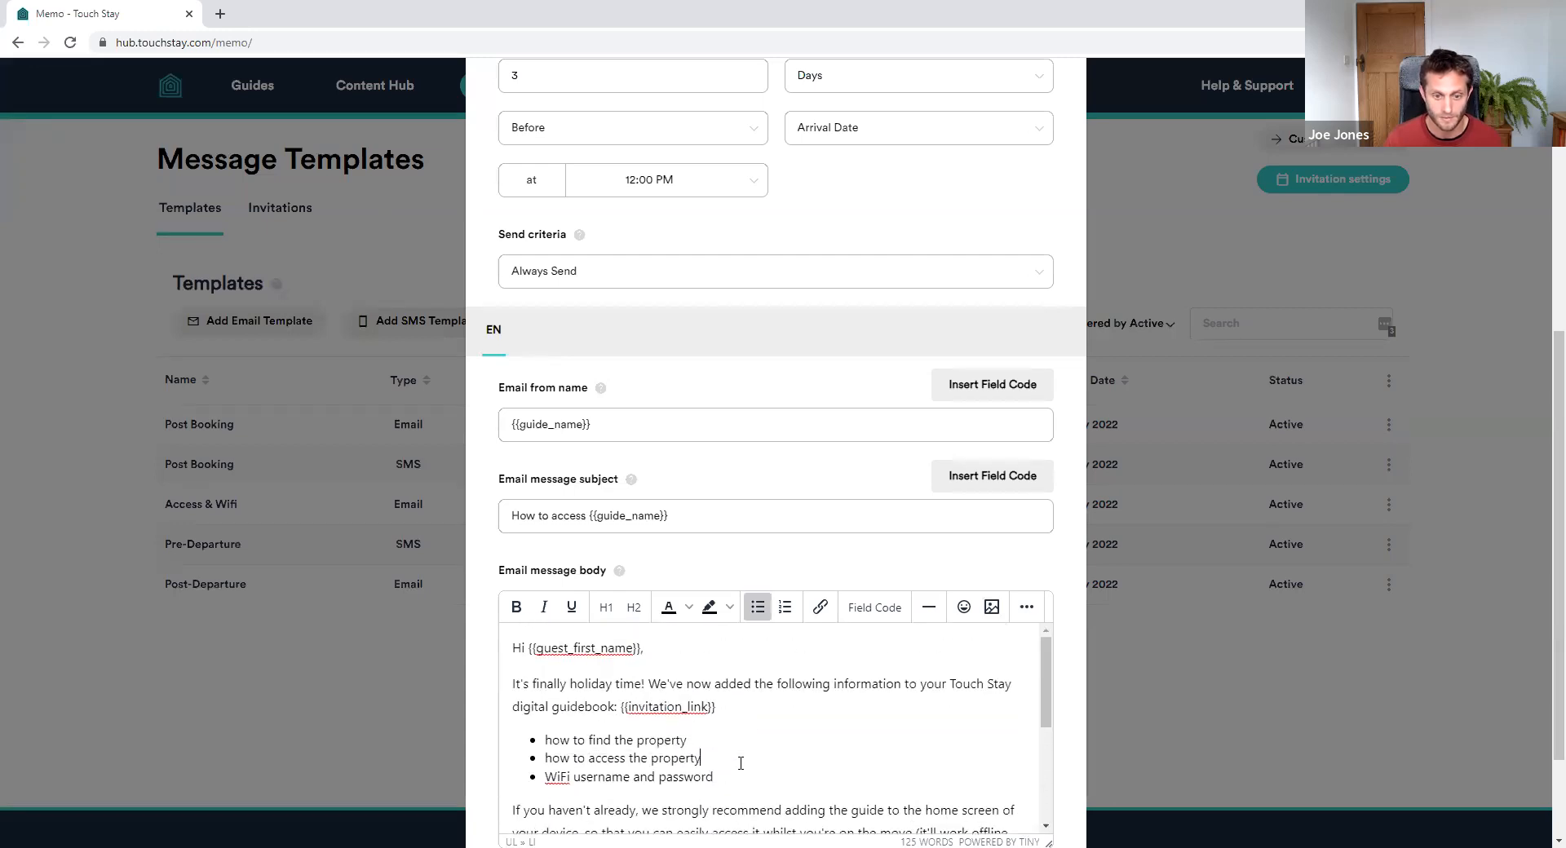
type(", your cod")
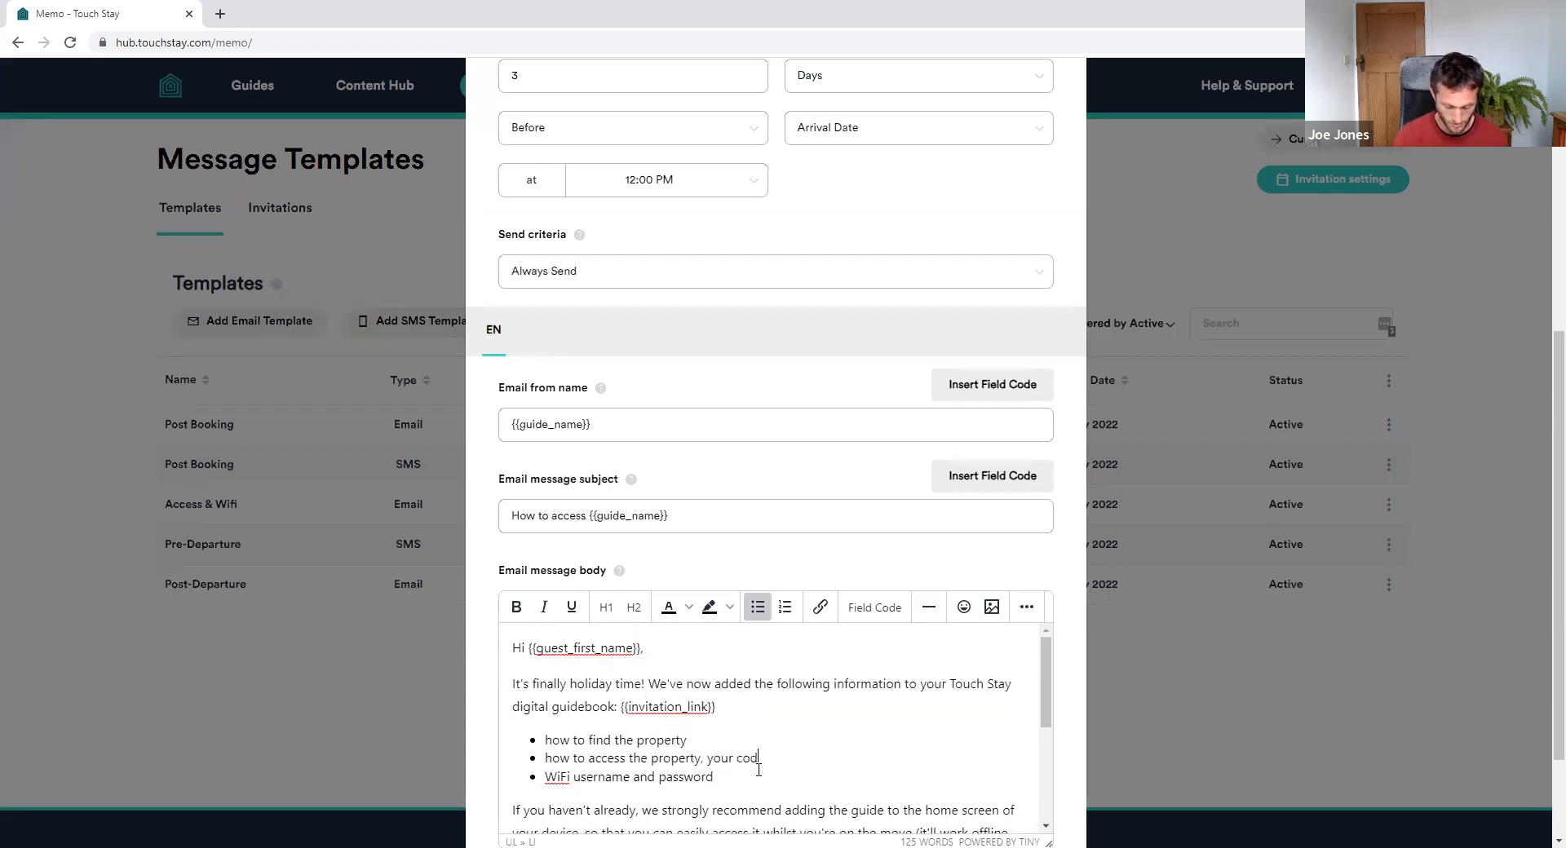
type("e is:")
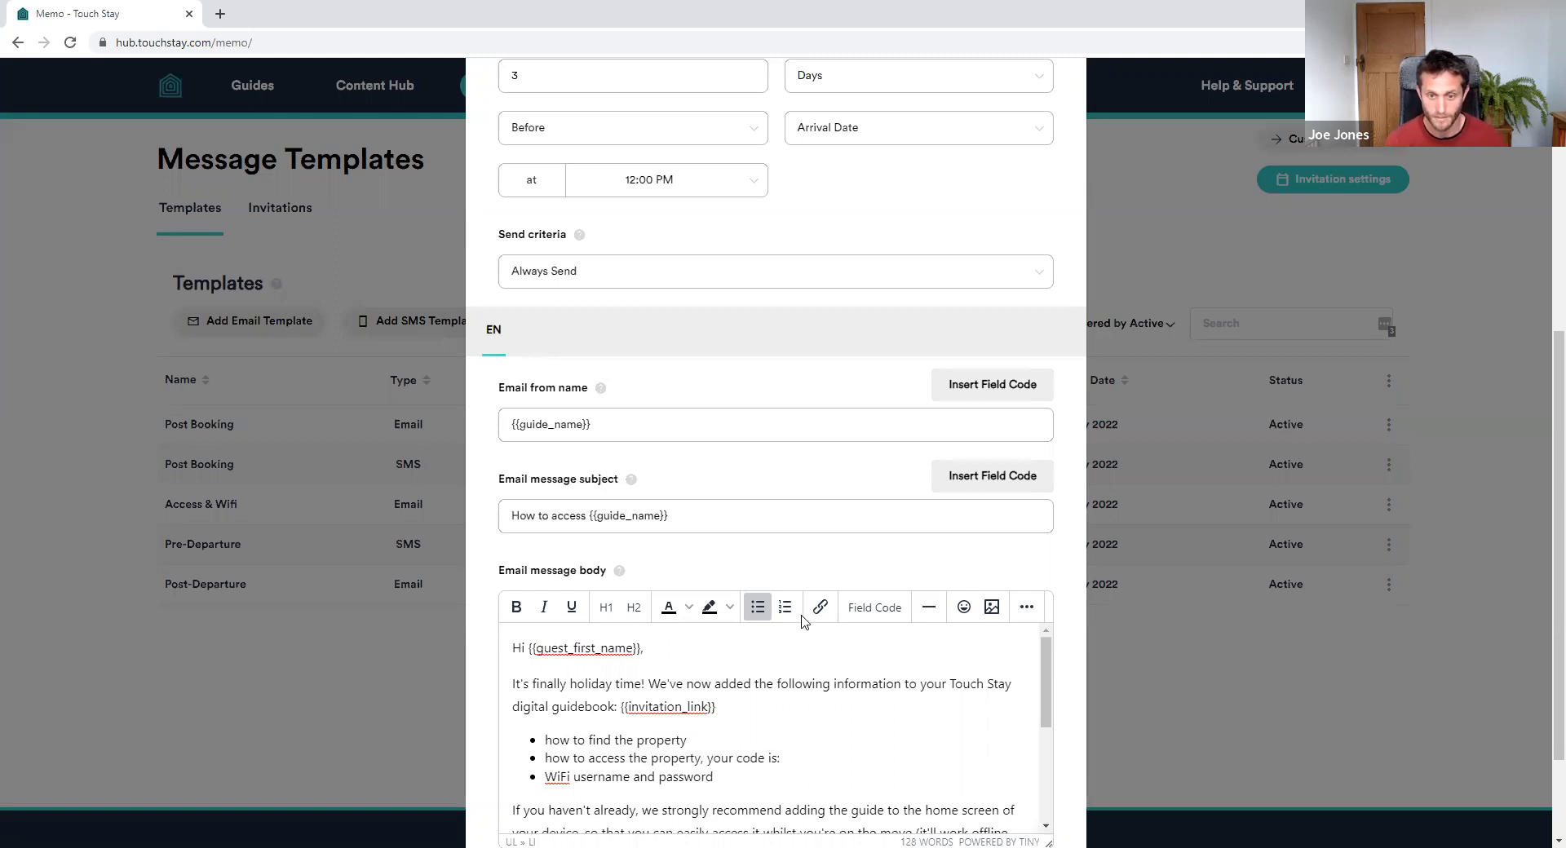
Insert the {{lock_code}} field code into the body and submit the template
left_click(874, 608)
left_click(692, 271)
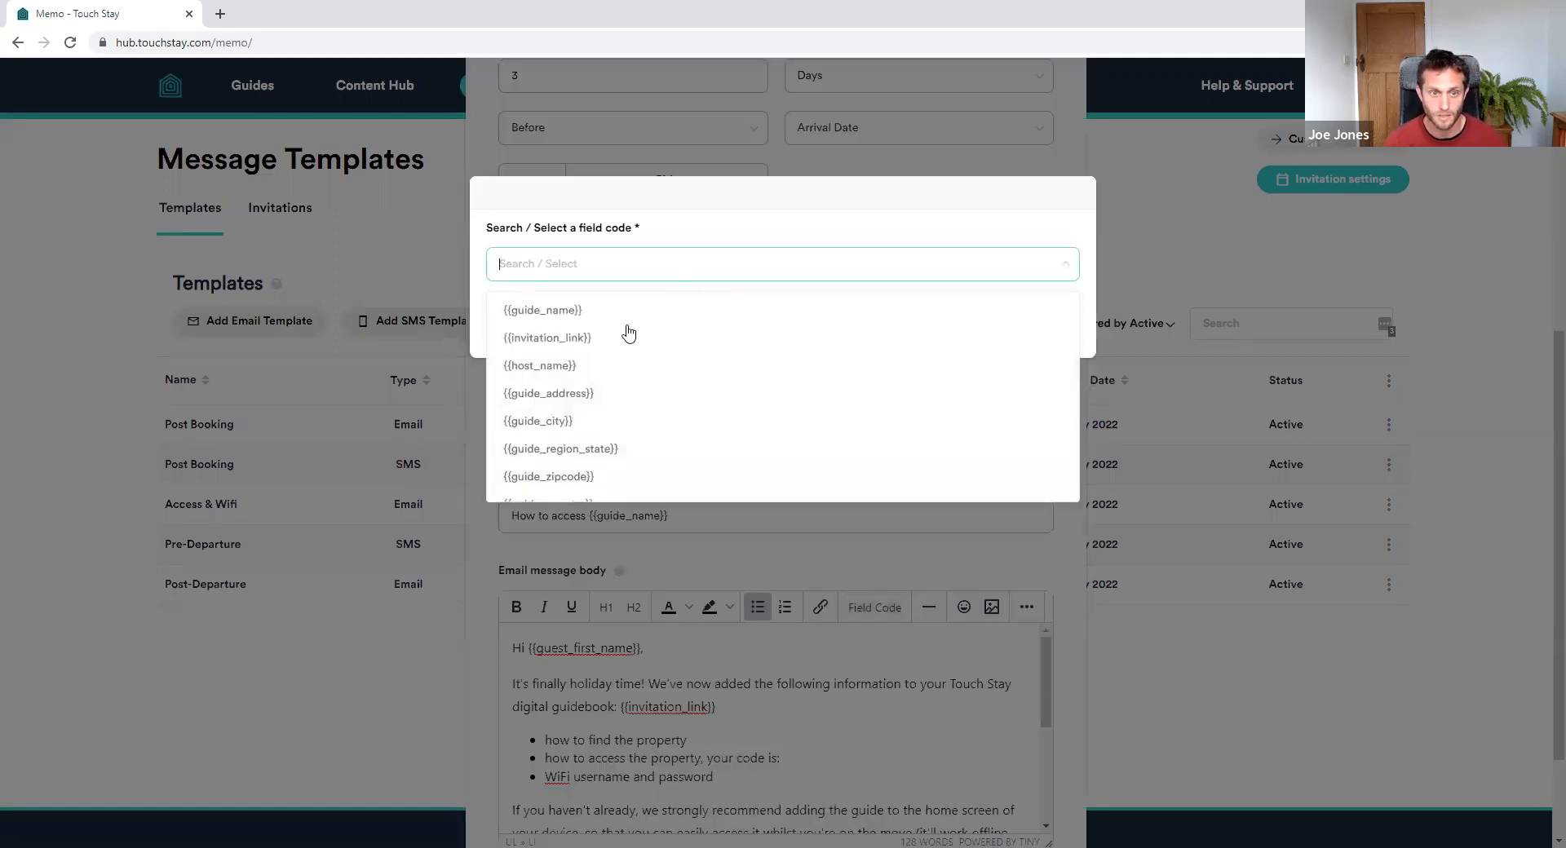
scroll(636, 408, "down", 2)
scroll(639, 407, "down", 2)
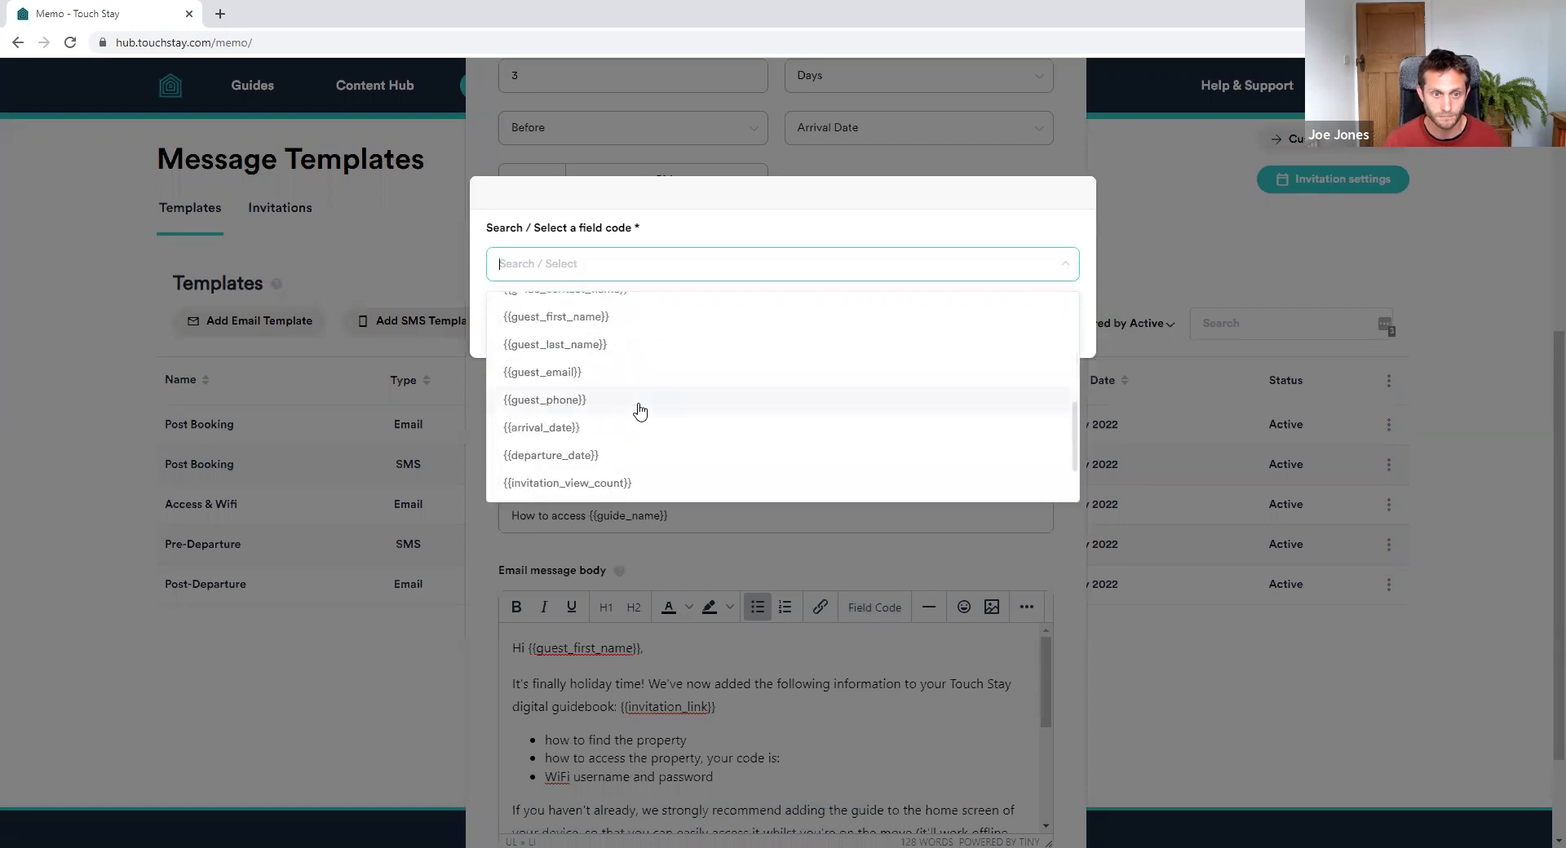
scroll(620, 433, "down", 1)
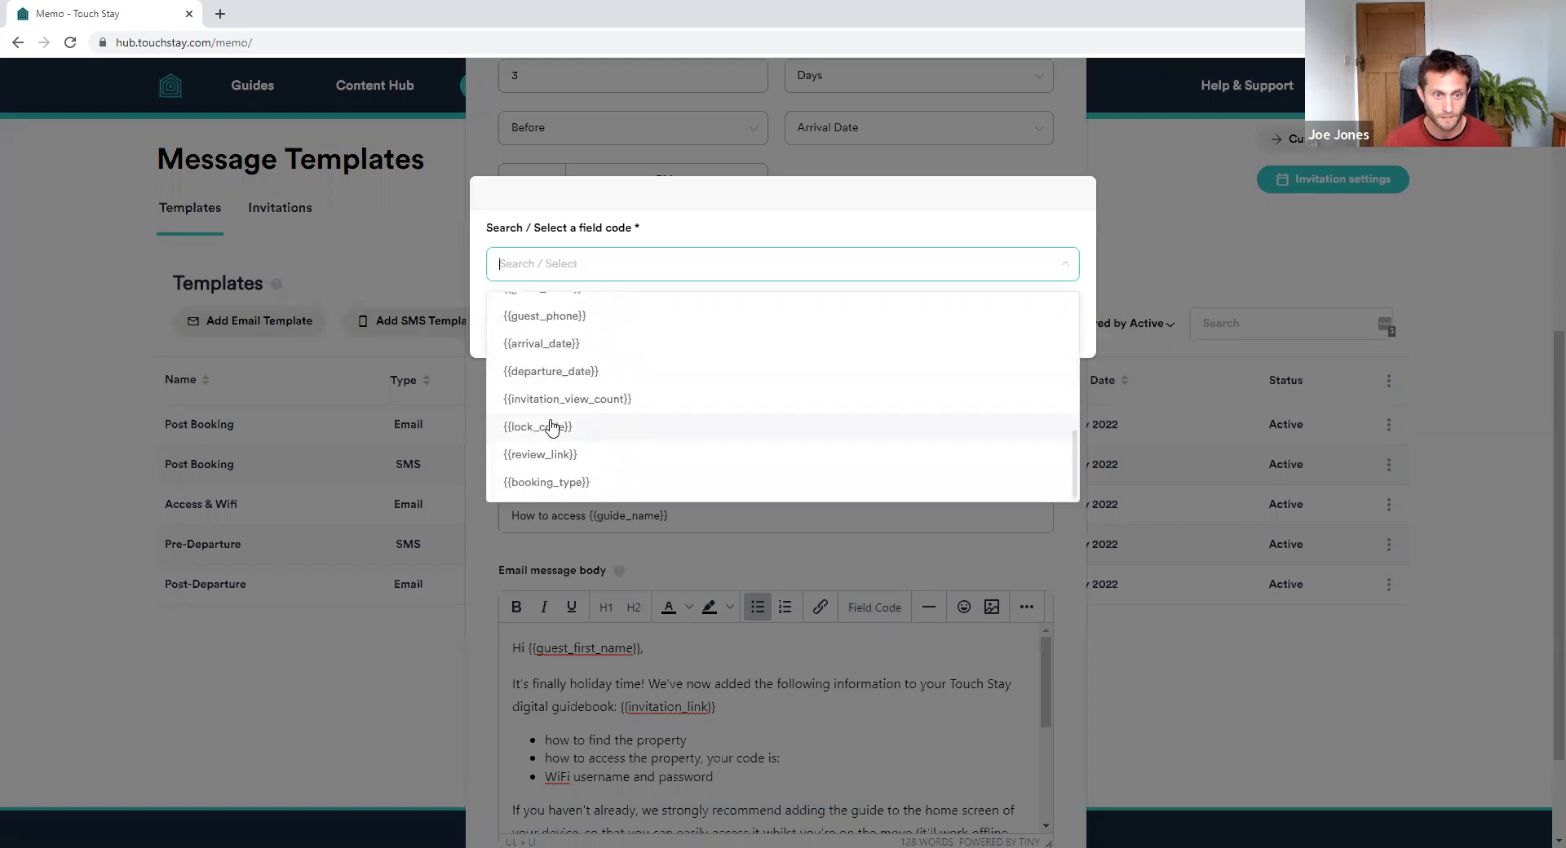
left_click(552, 428)
left_click(1054, 325)
scroll(959, 694, "down", 5)
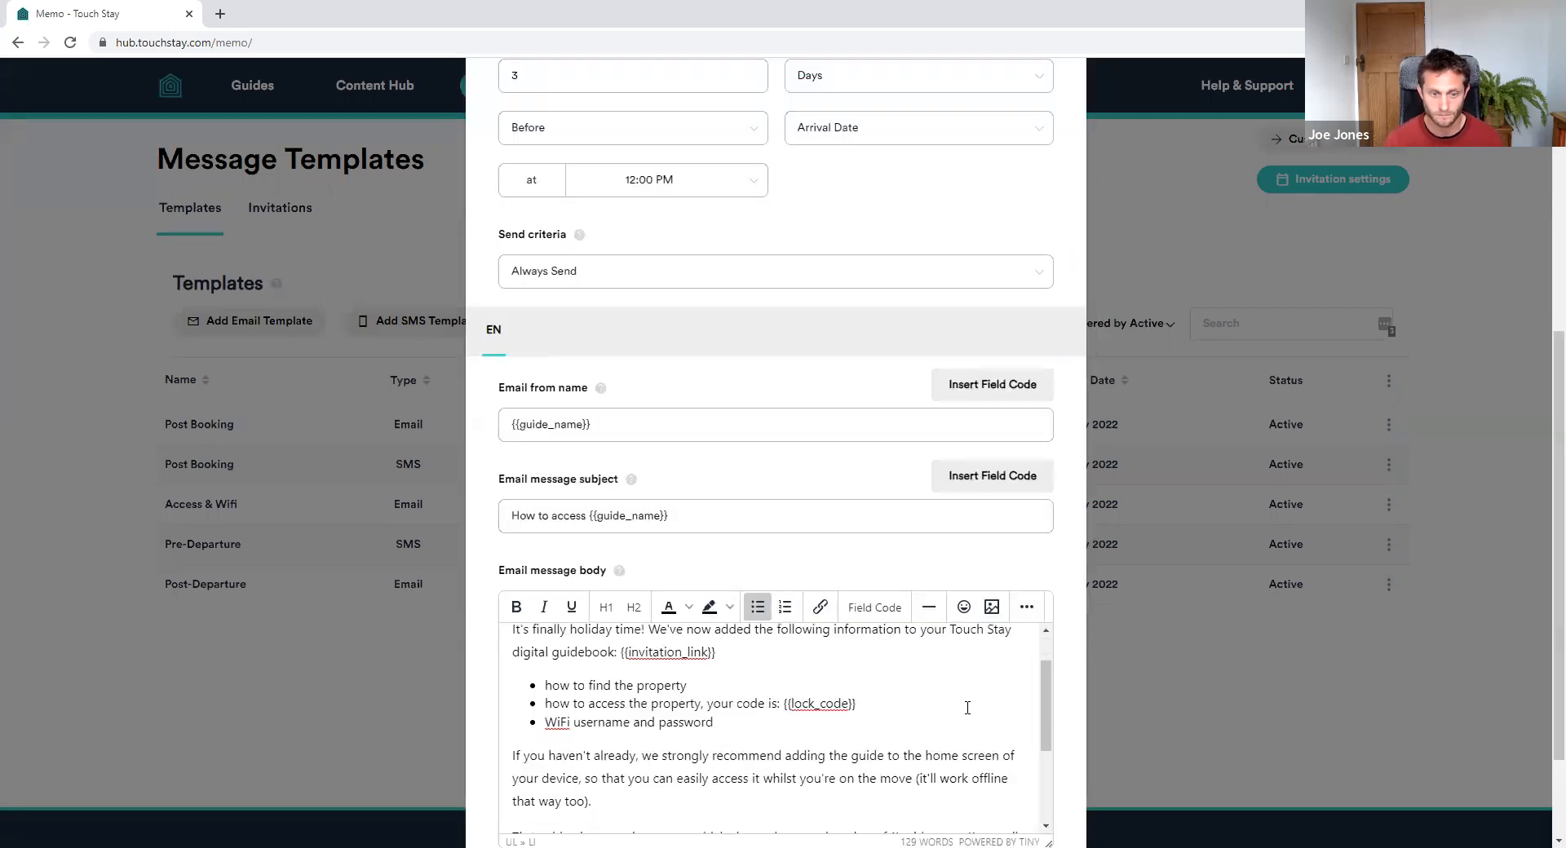
scroll(938, 709, "up", 5)
scroll(1015, 706, "down", 5)
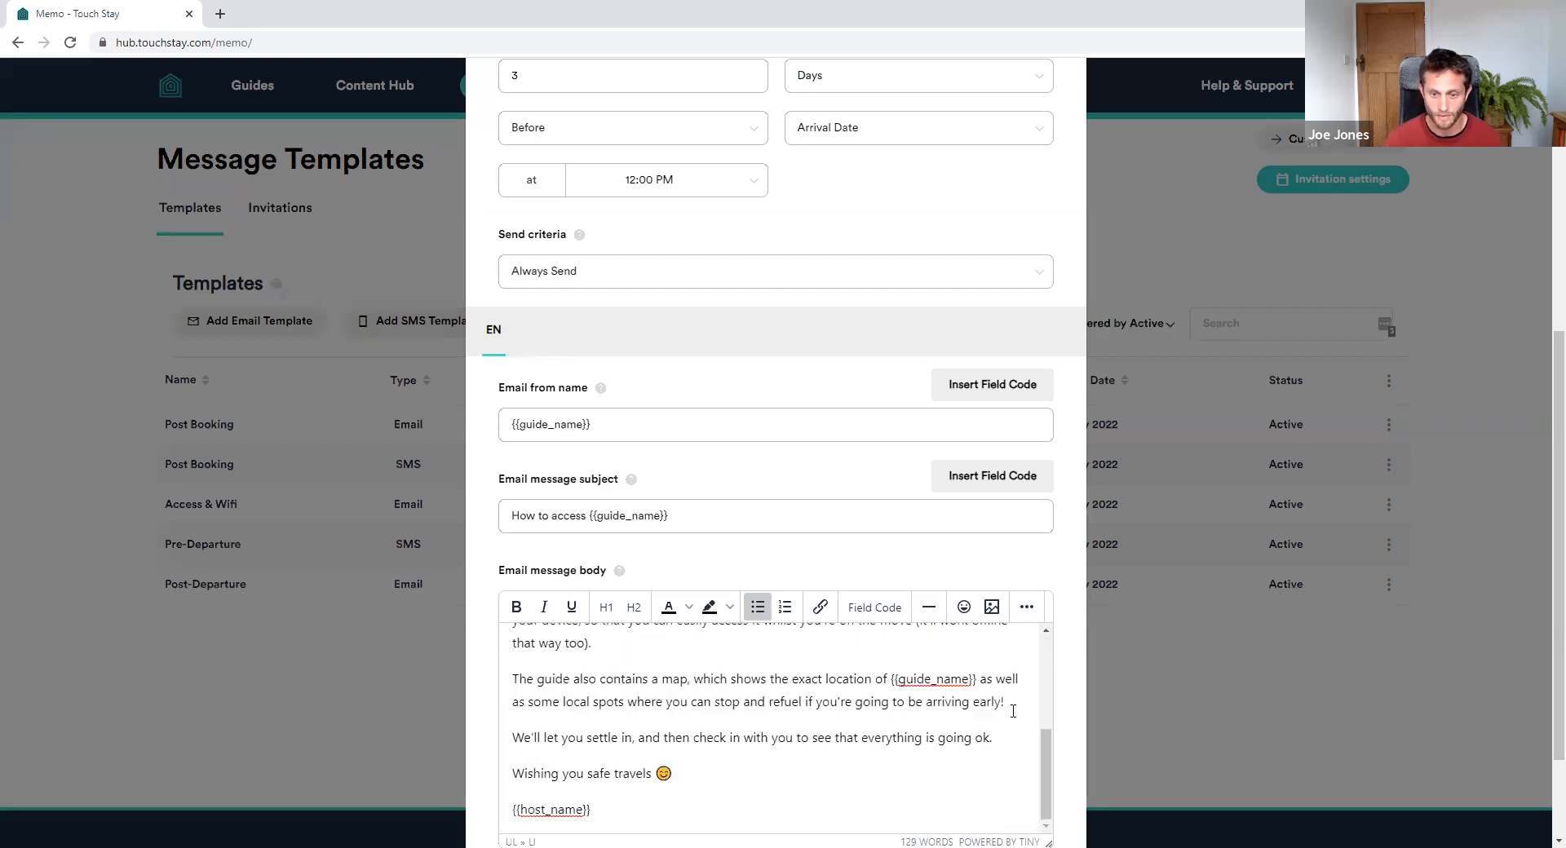
scroll(1101, 736, "down", 2)
left_click(1031, 781)
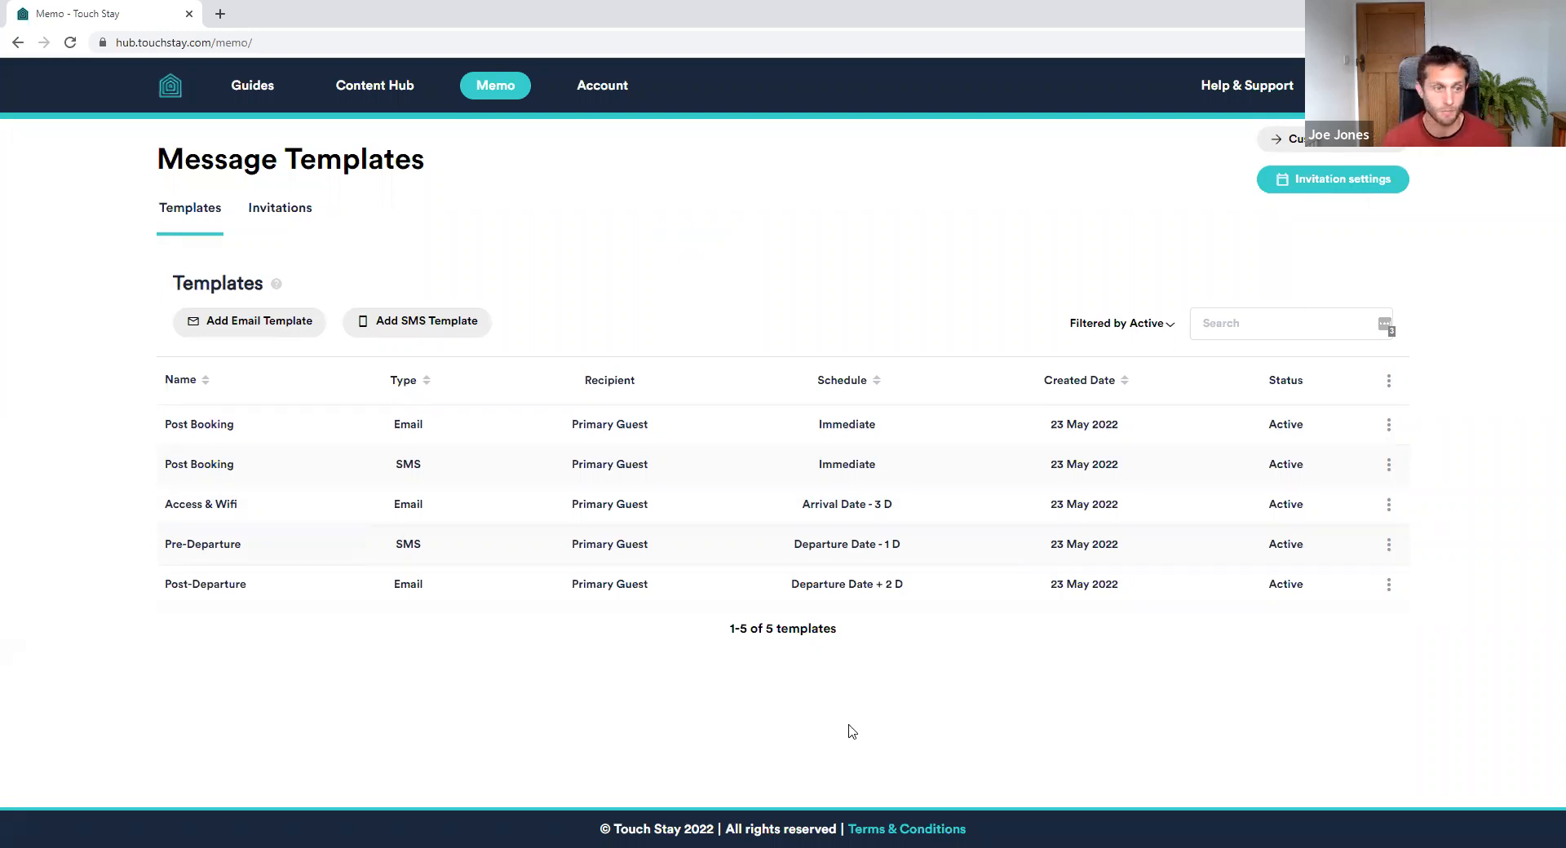
Open the Post Booking email template and append ' - Direct' to its name
left_click(1388, 425)
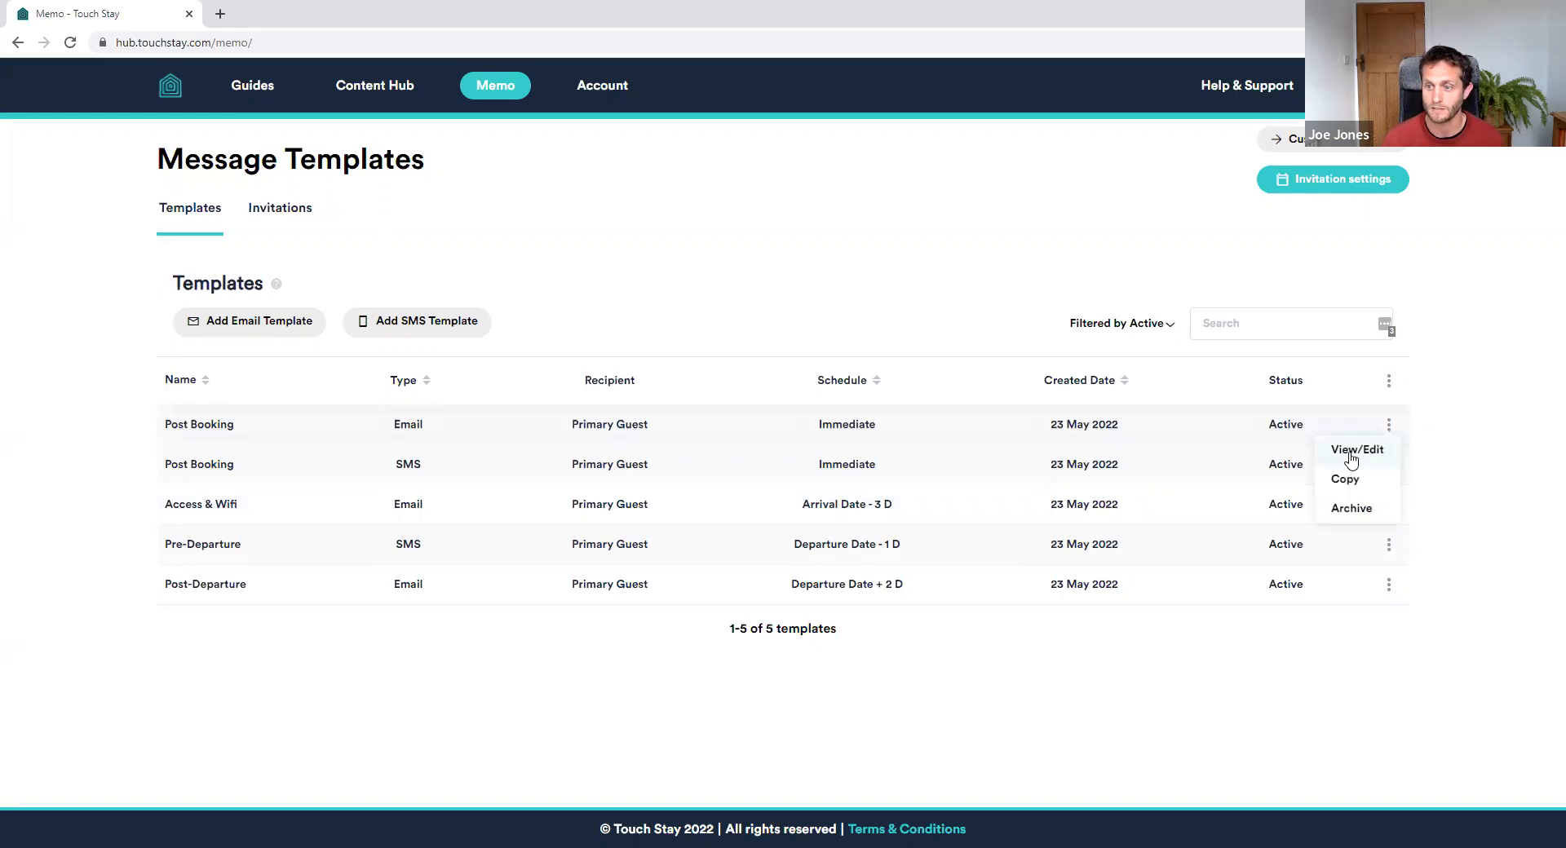
left_click(1355, 451)
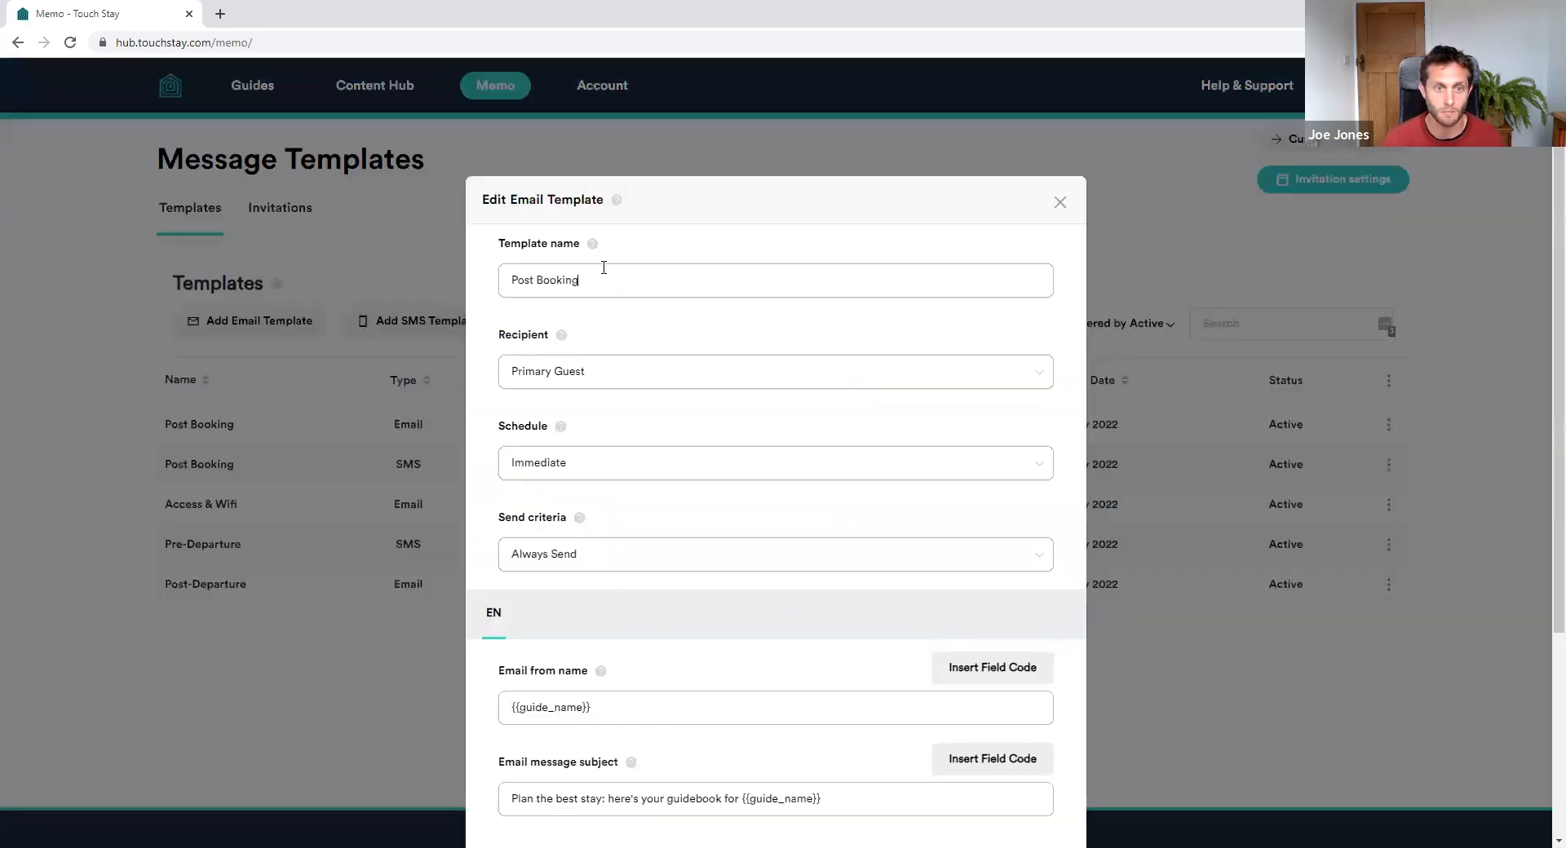
type("- Direct")
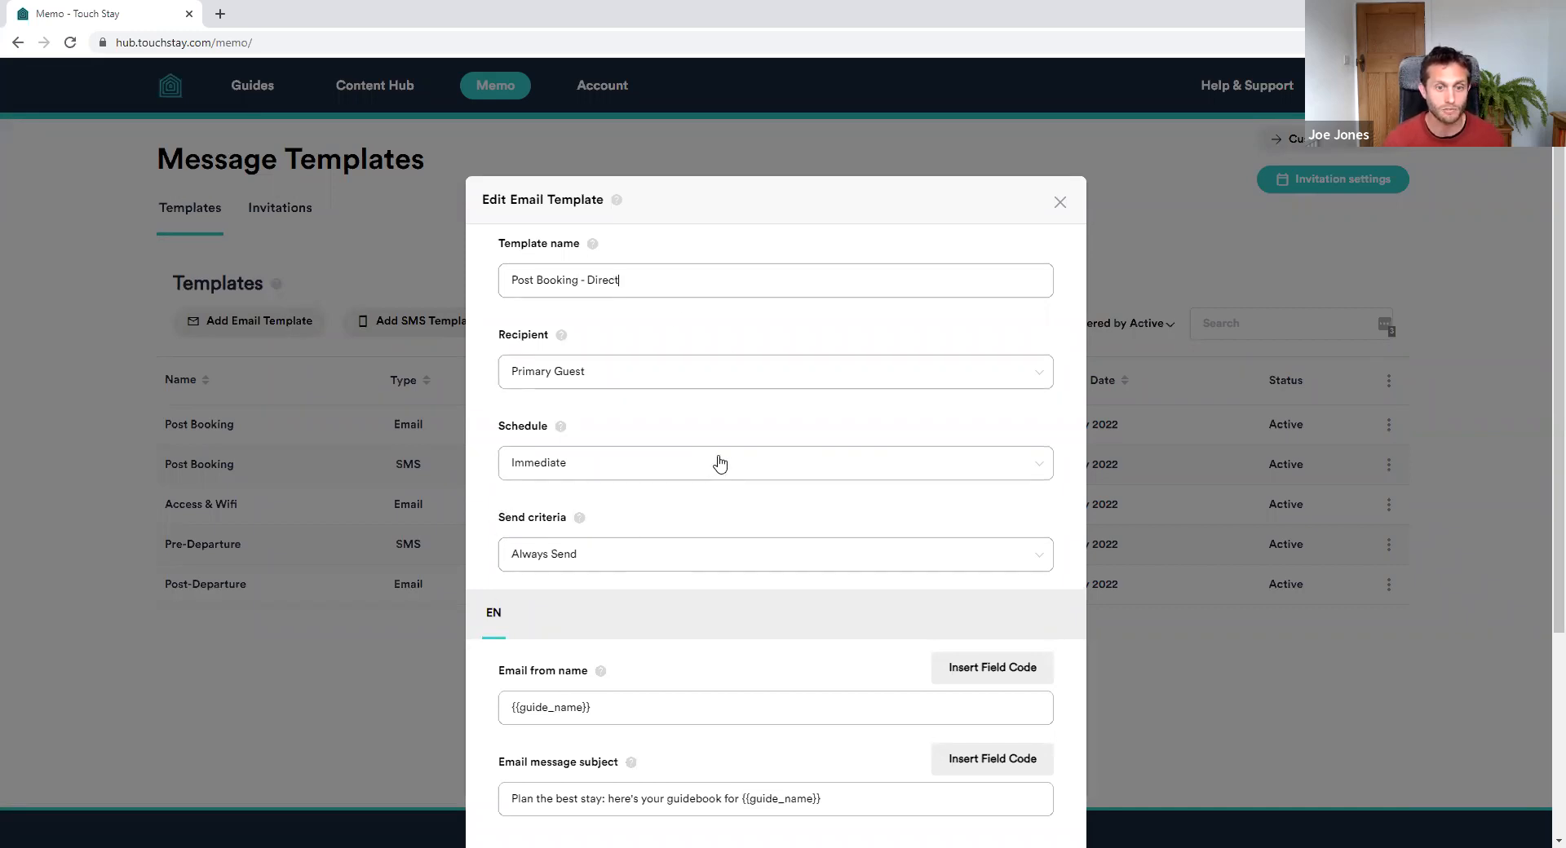
scroll(720, 461, "down", 3)
Set it to send only when criteria are met: {{booking_type}} EQUAL TO Direct
left_click(562, 278)
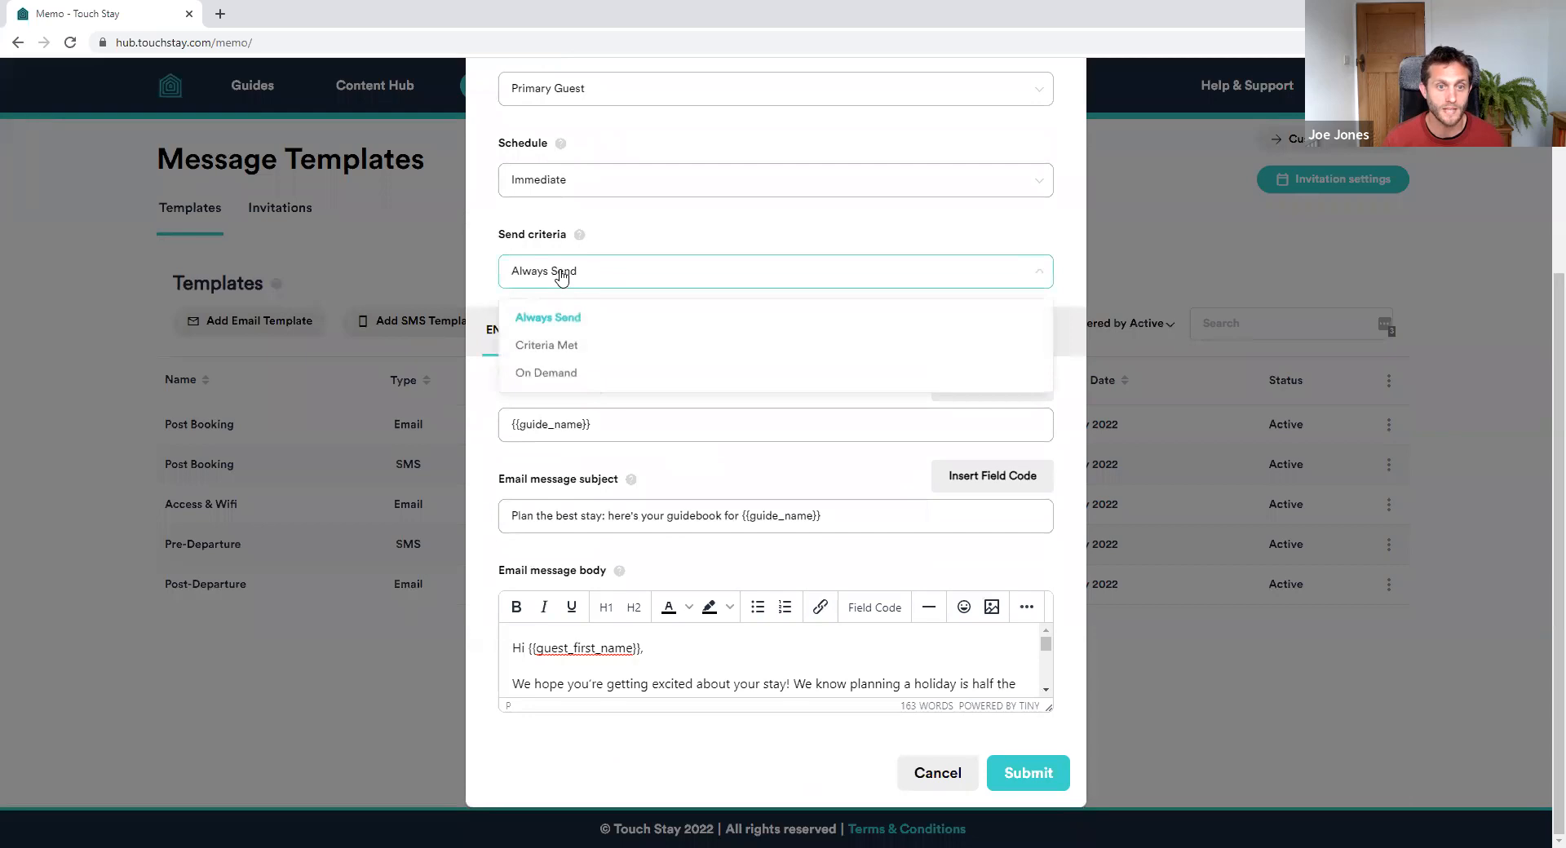
left_click(569, 347)
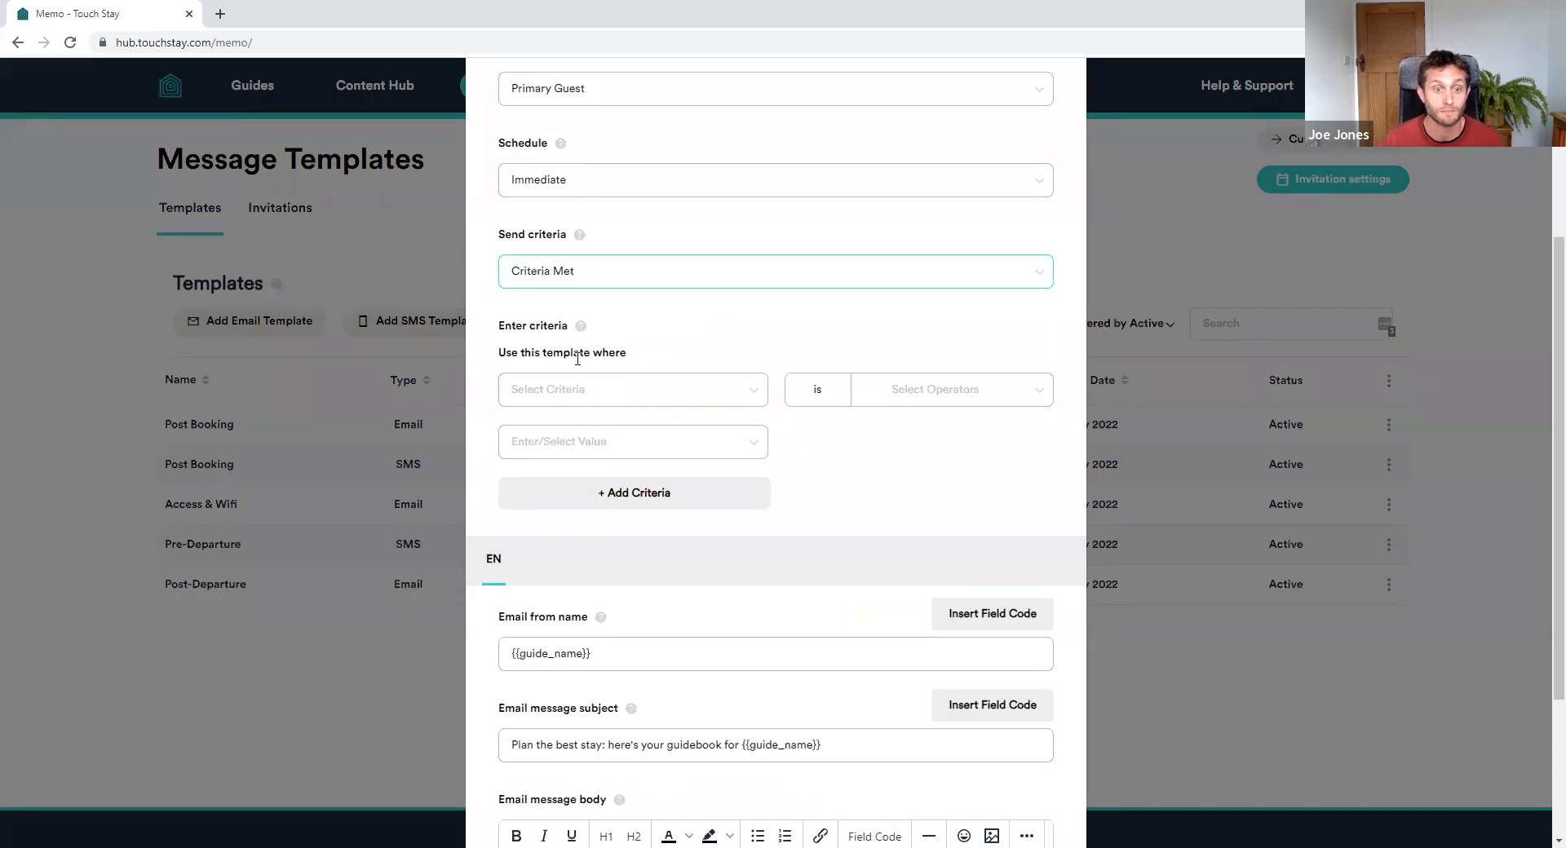
left_click(628, 393)
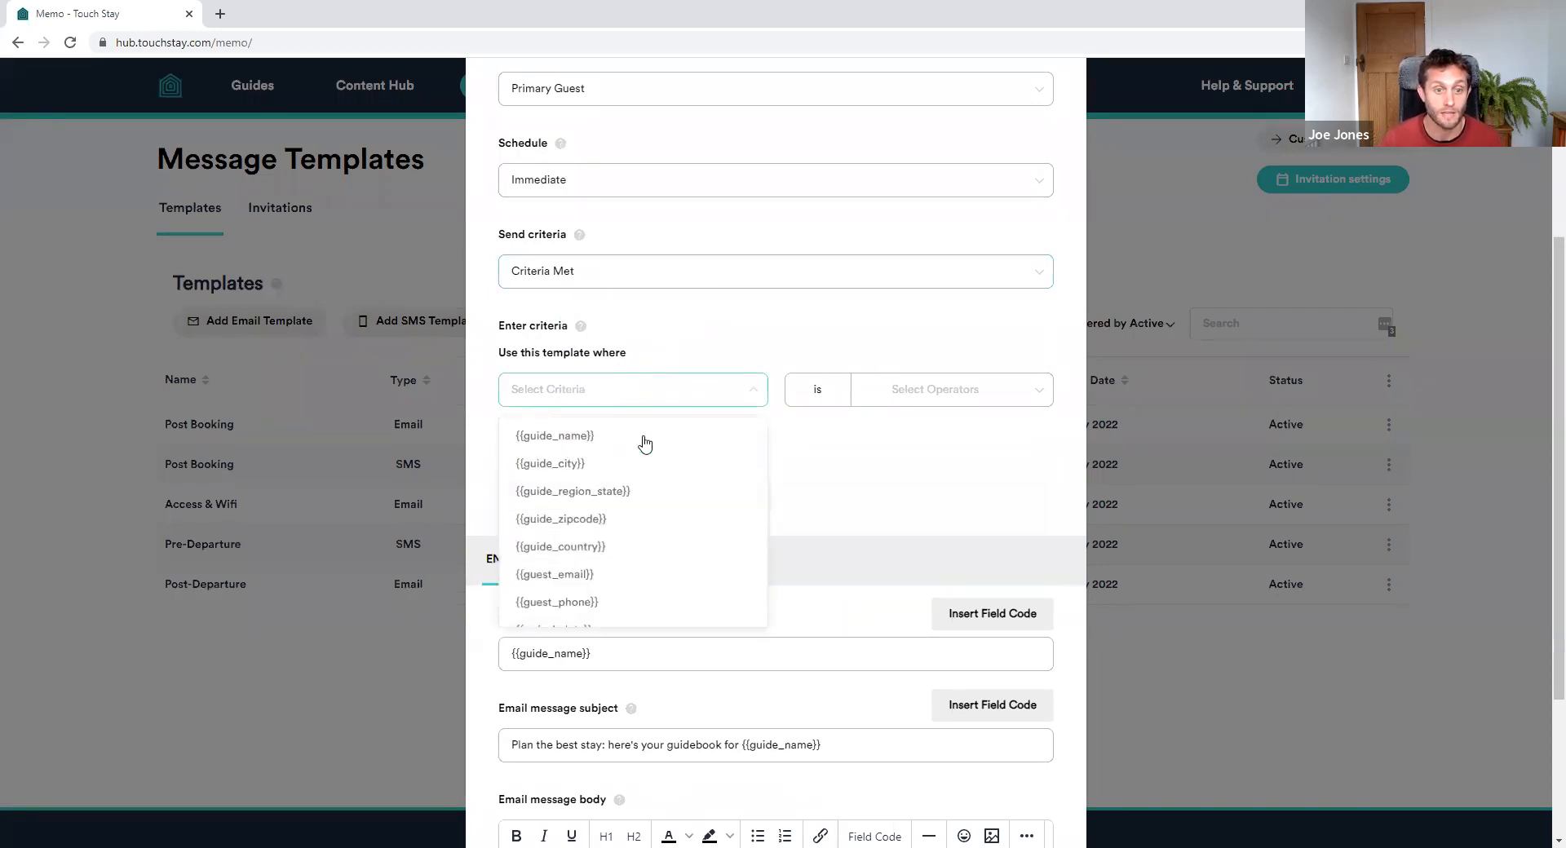
scroll(687, 477, "down", 1)
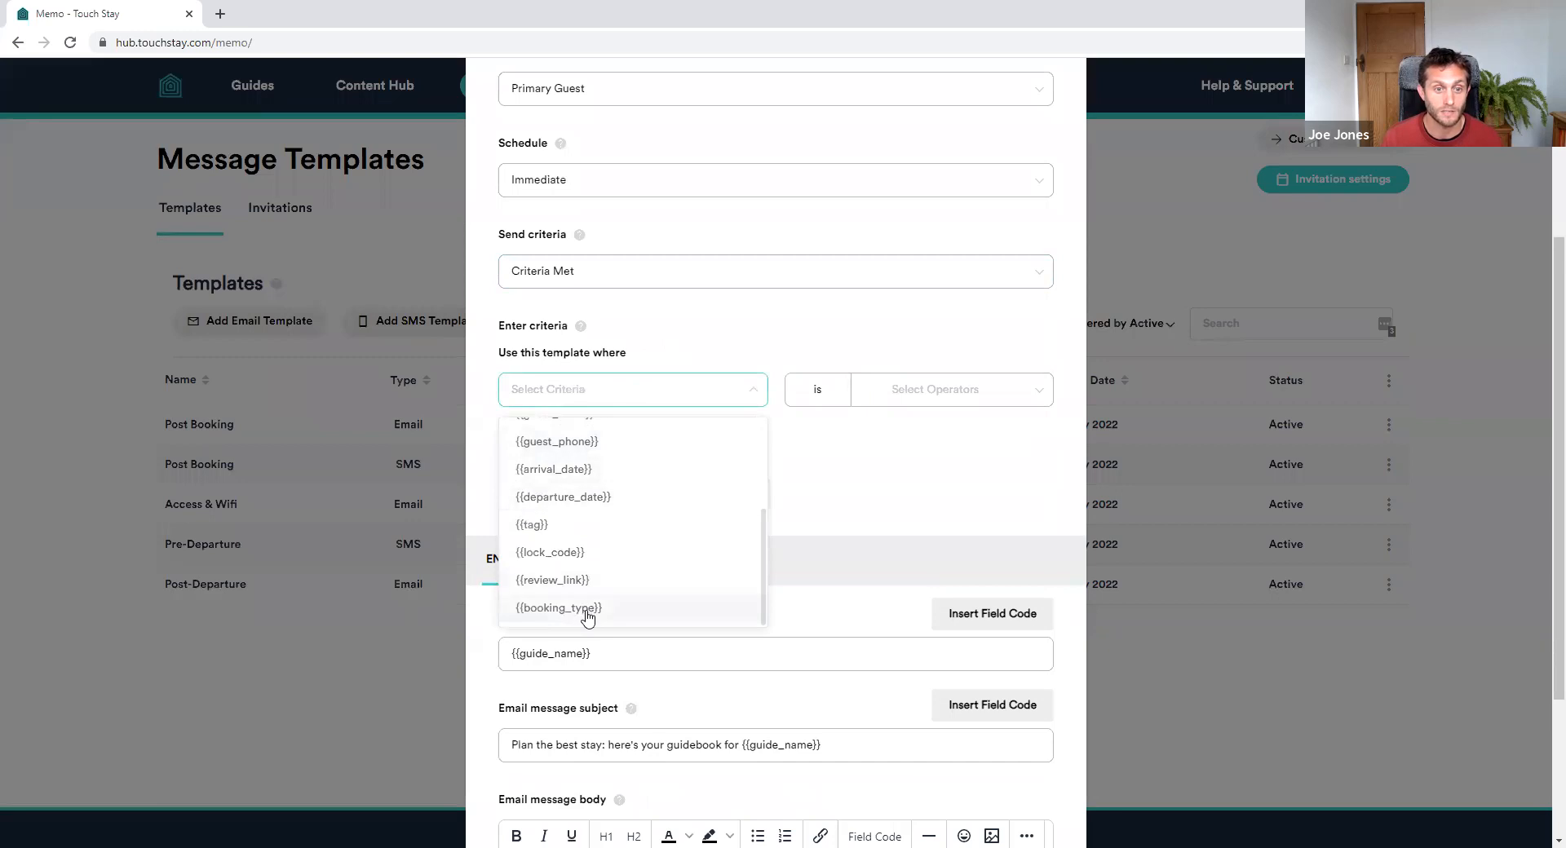
left_click(540, 612)
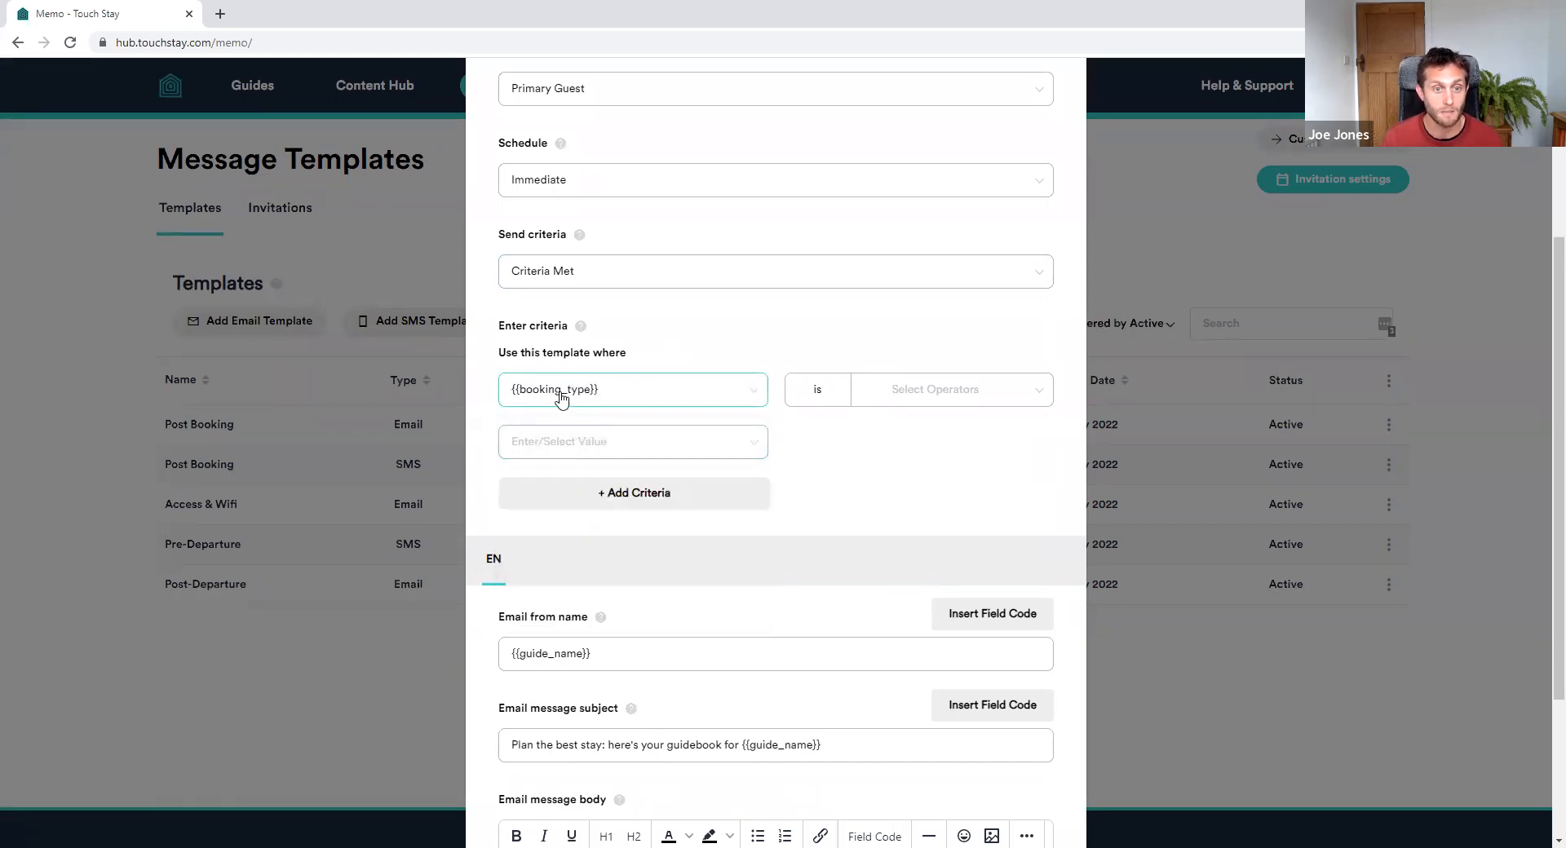
left_click(980, 396)
left_click(831, 439)
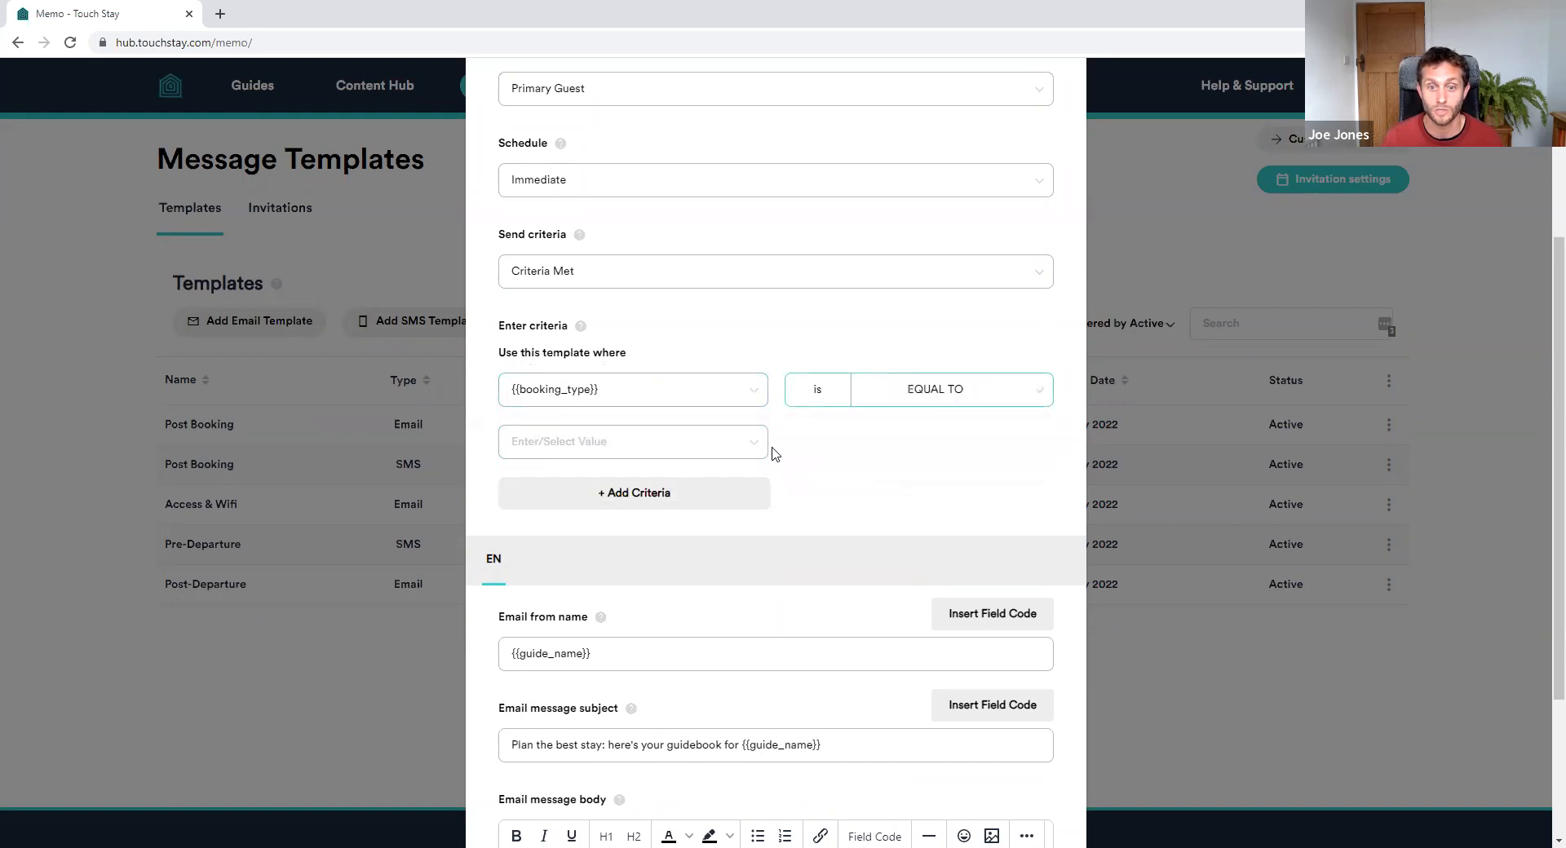
left_click(628, 443)
left_click(540, 488)
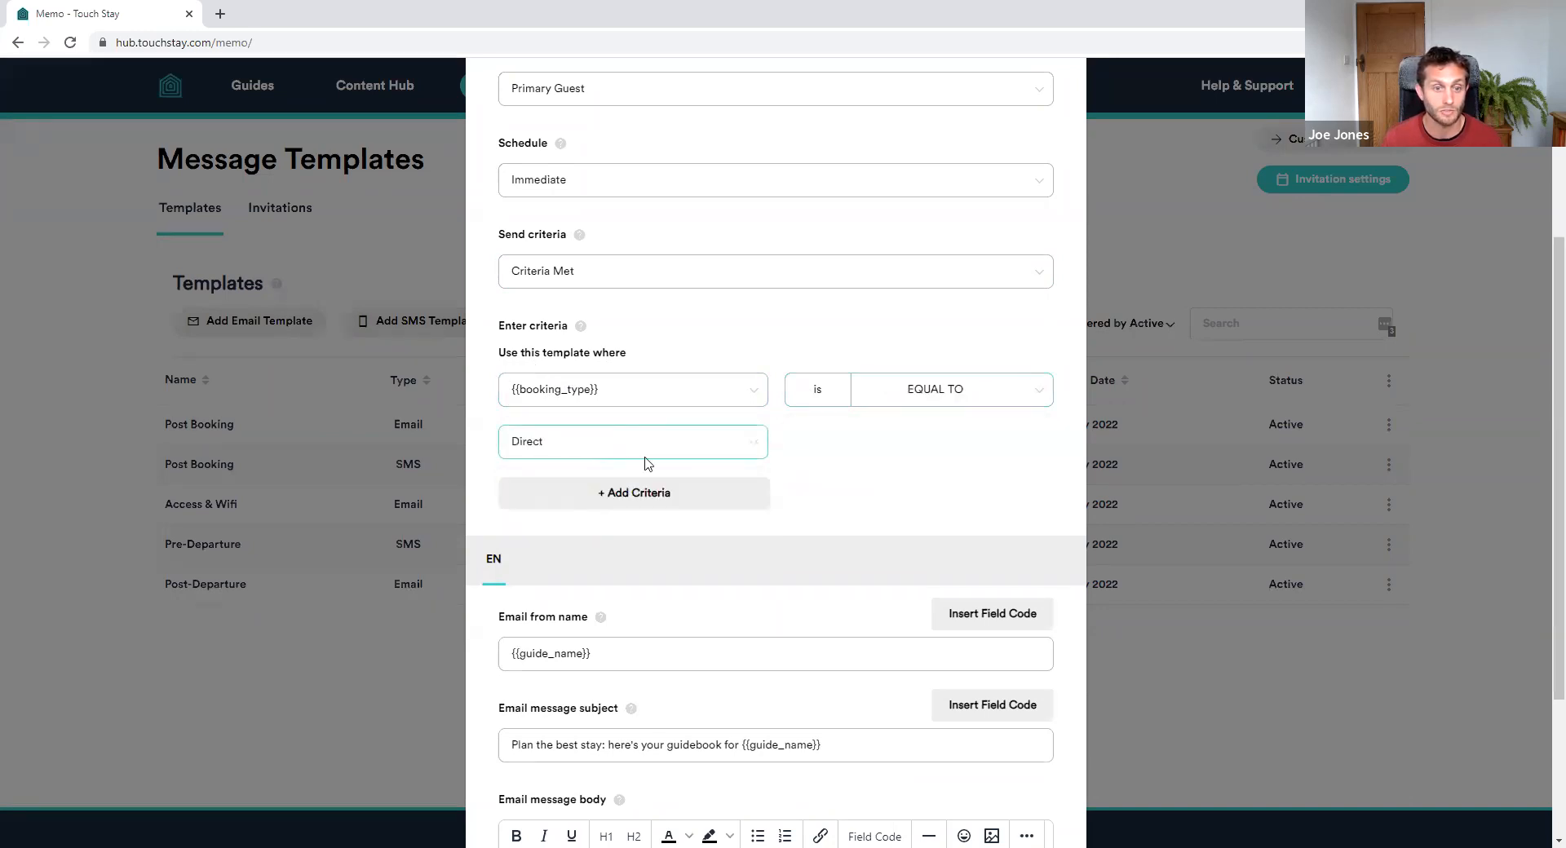
scroll(921, 453, "up", 3)
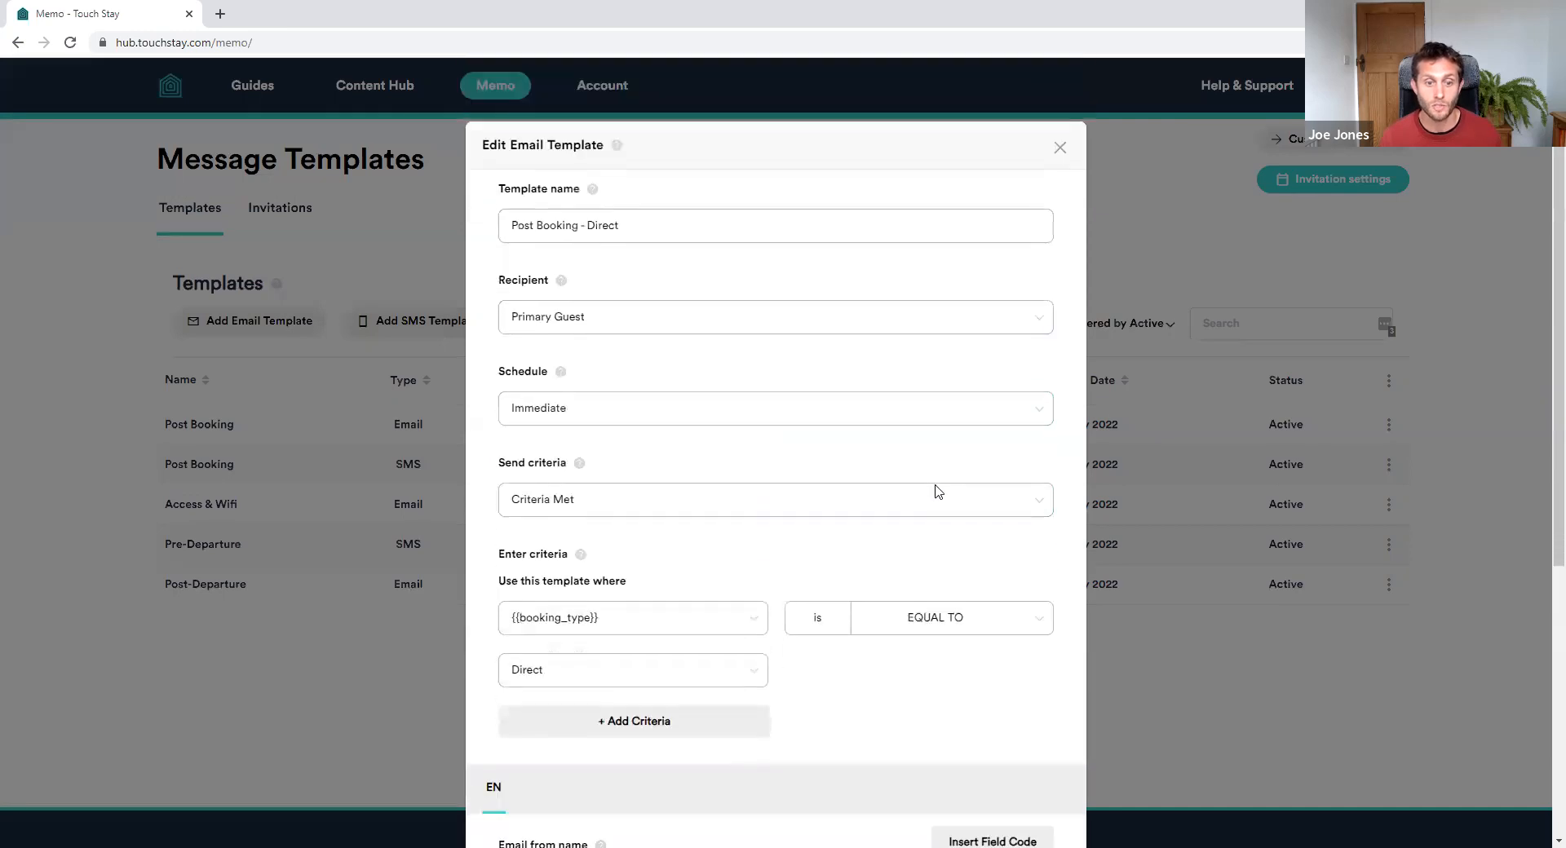
scroll(922, 473, "down", 4)
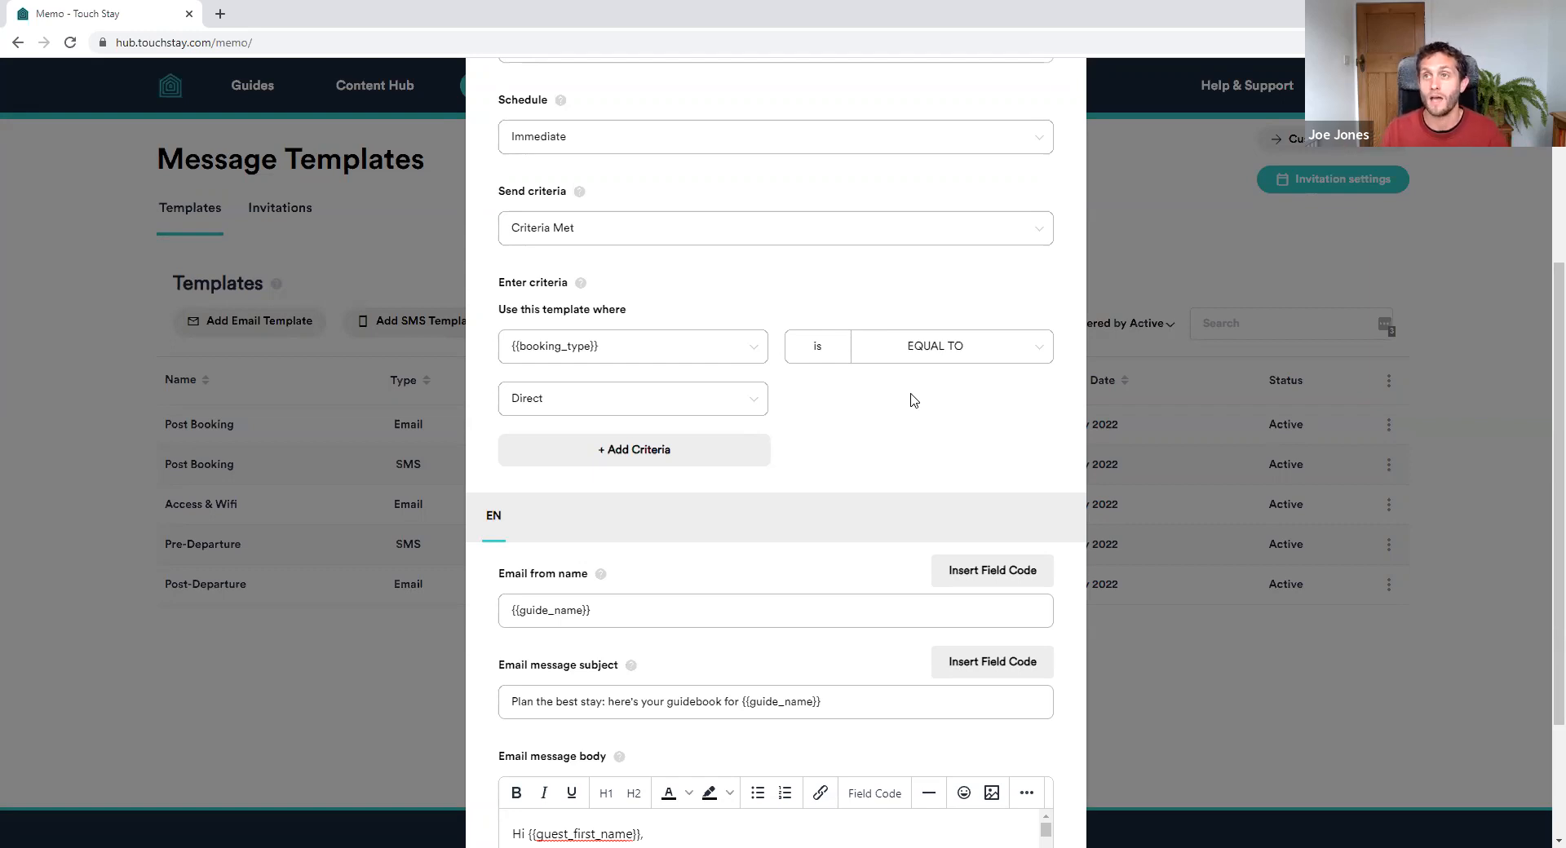
left_click(651, 351)
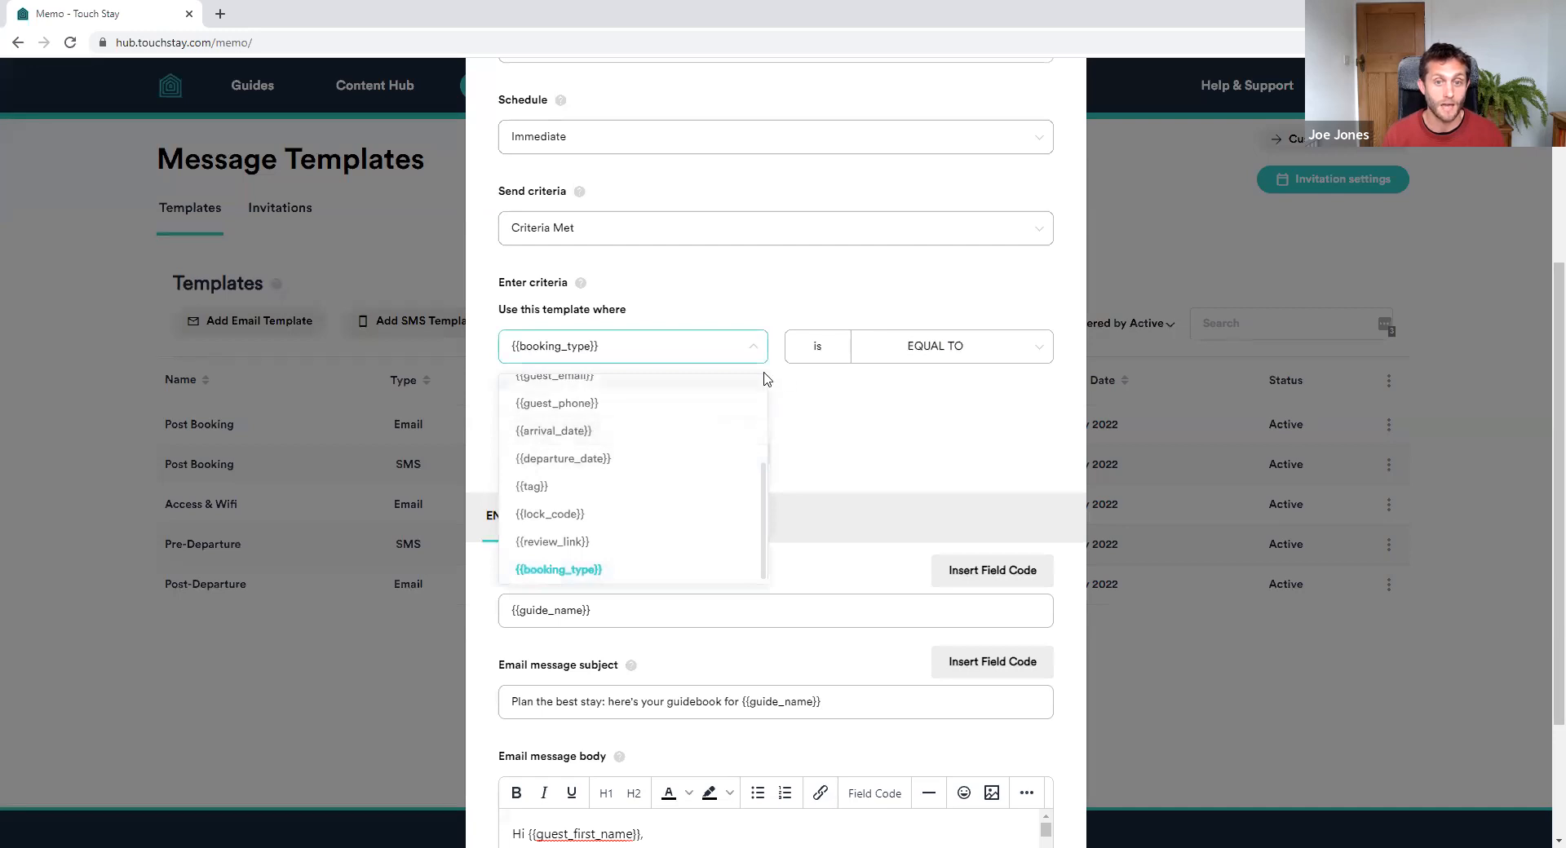
left_click(852, 442)
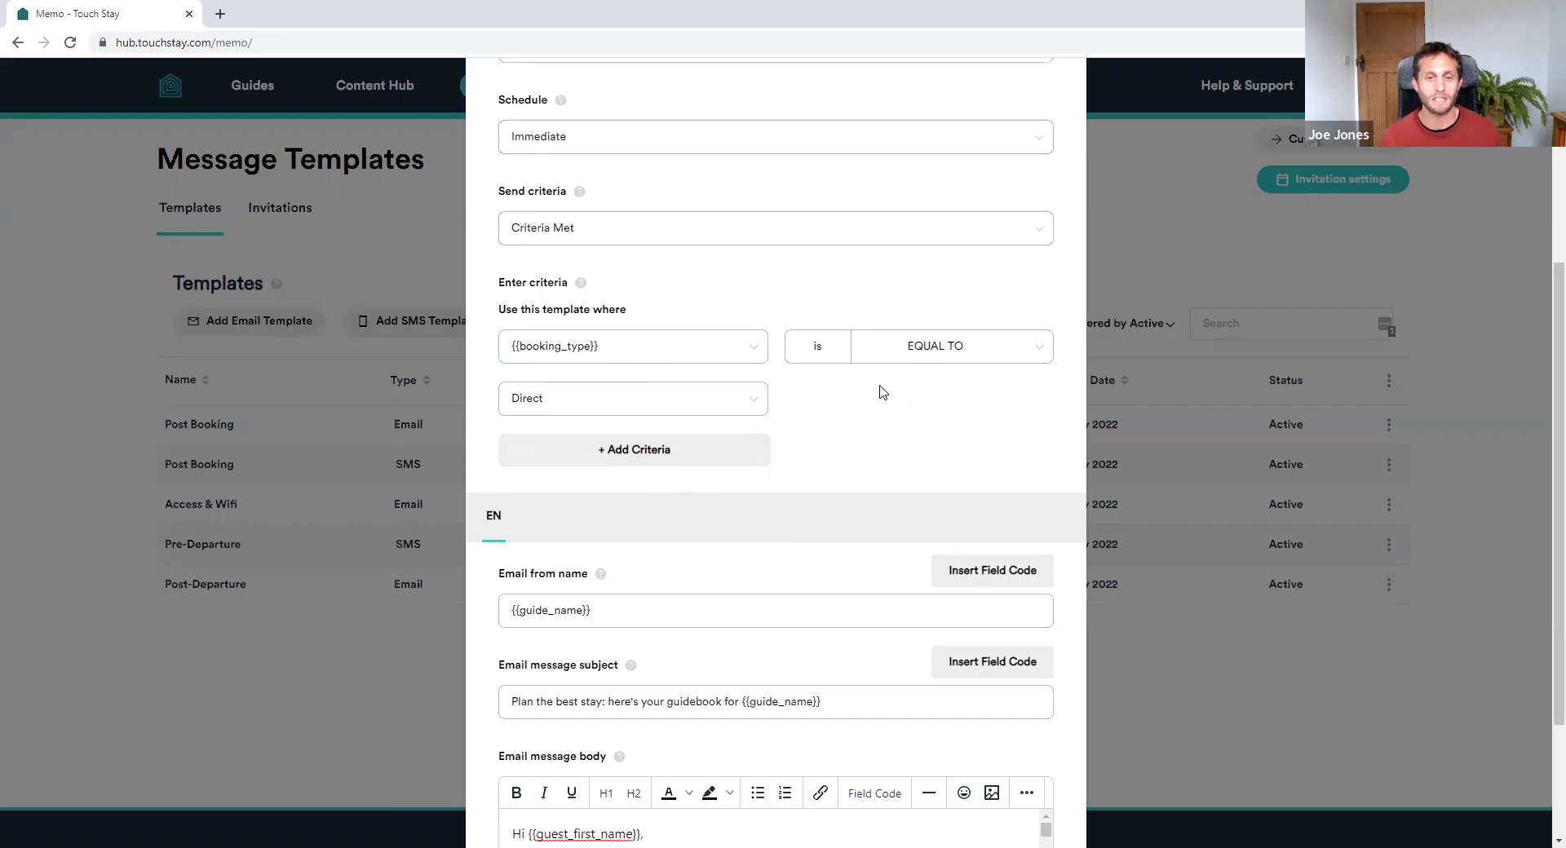
left_click(715, 353)
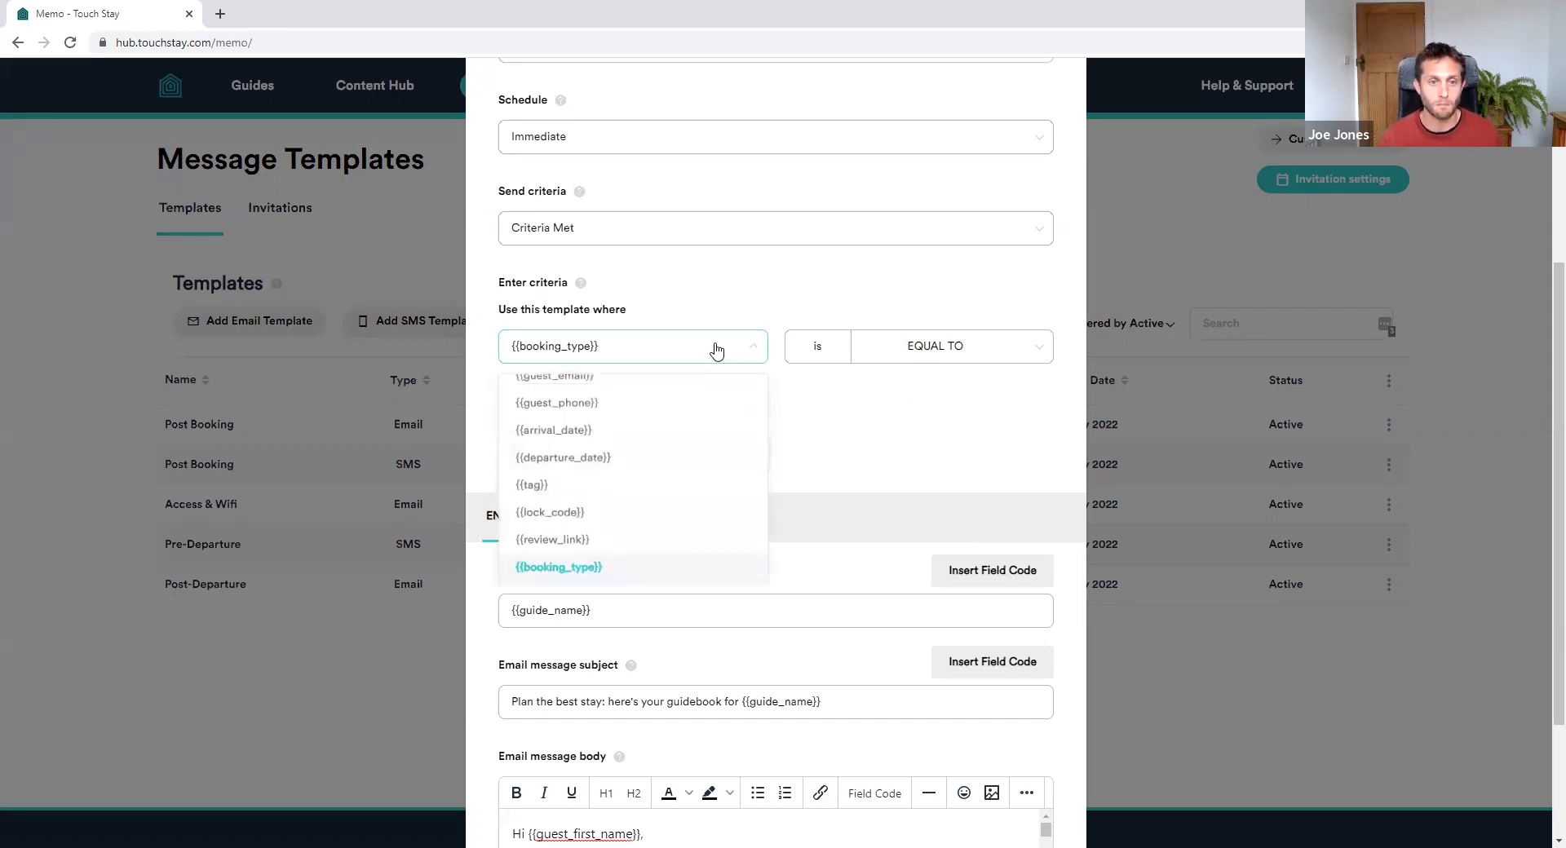
scroll(664, 448, "up", 2)
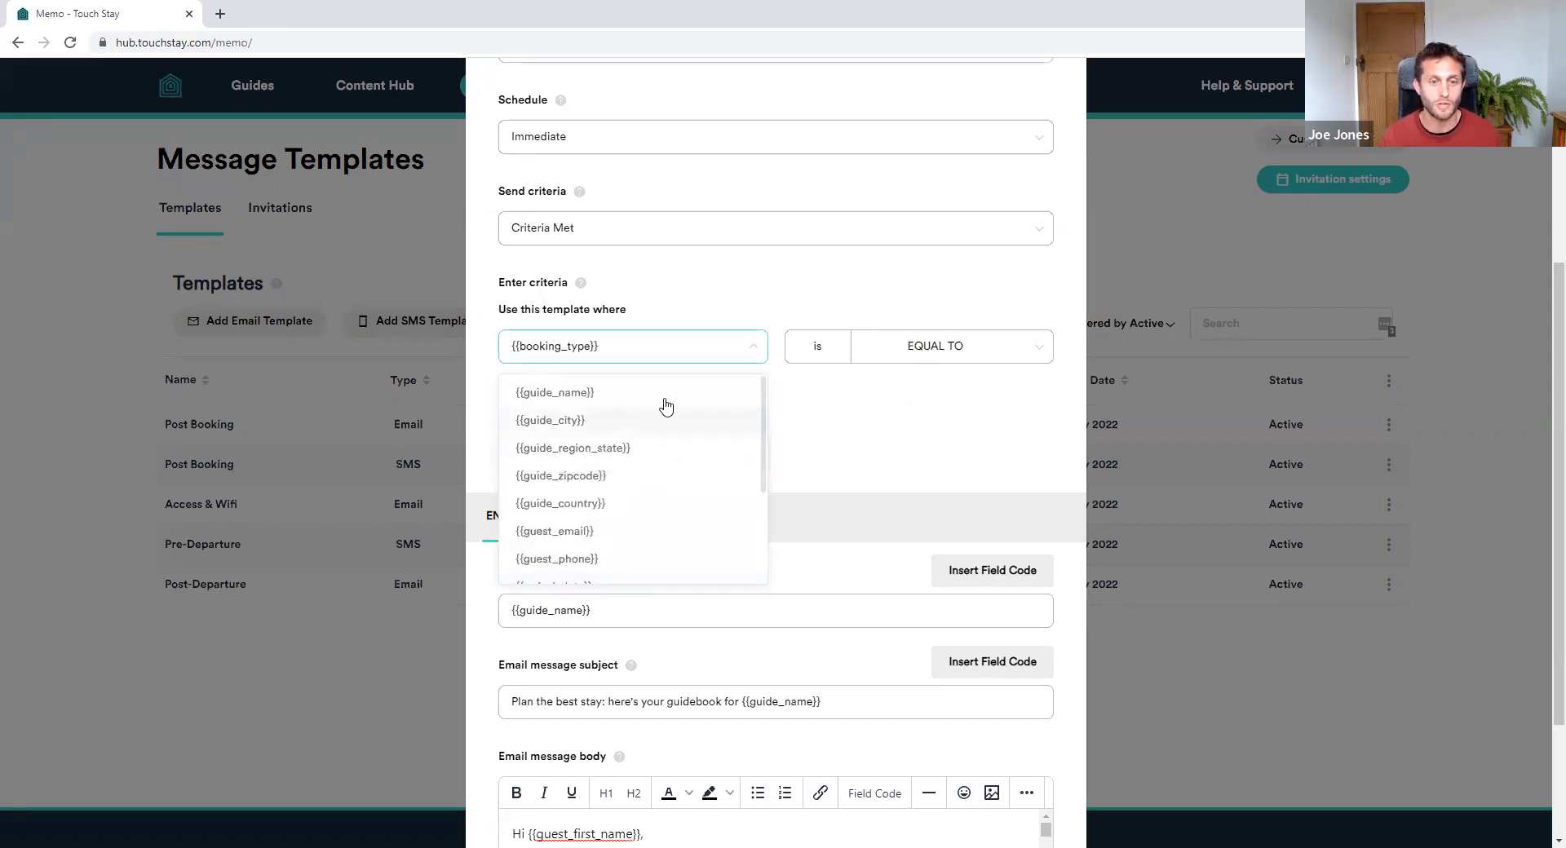
left_click(931, 402)
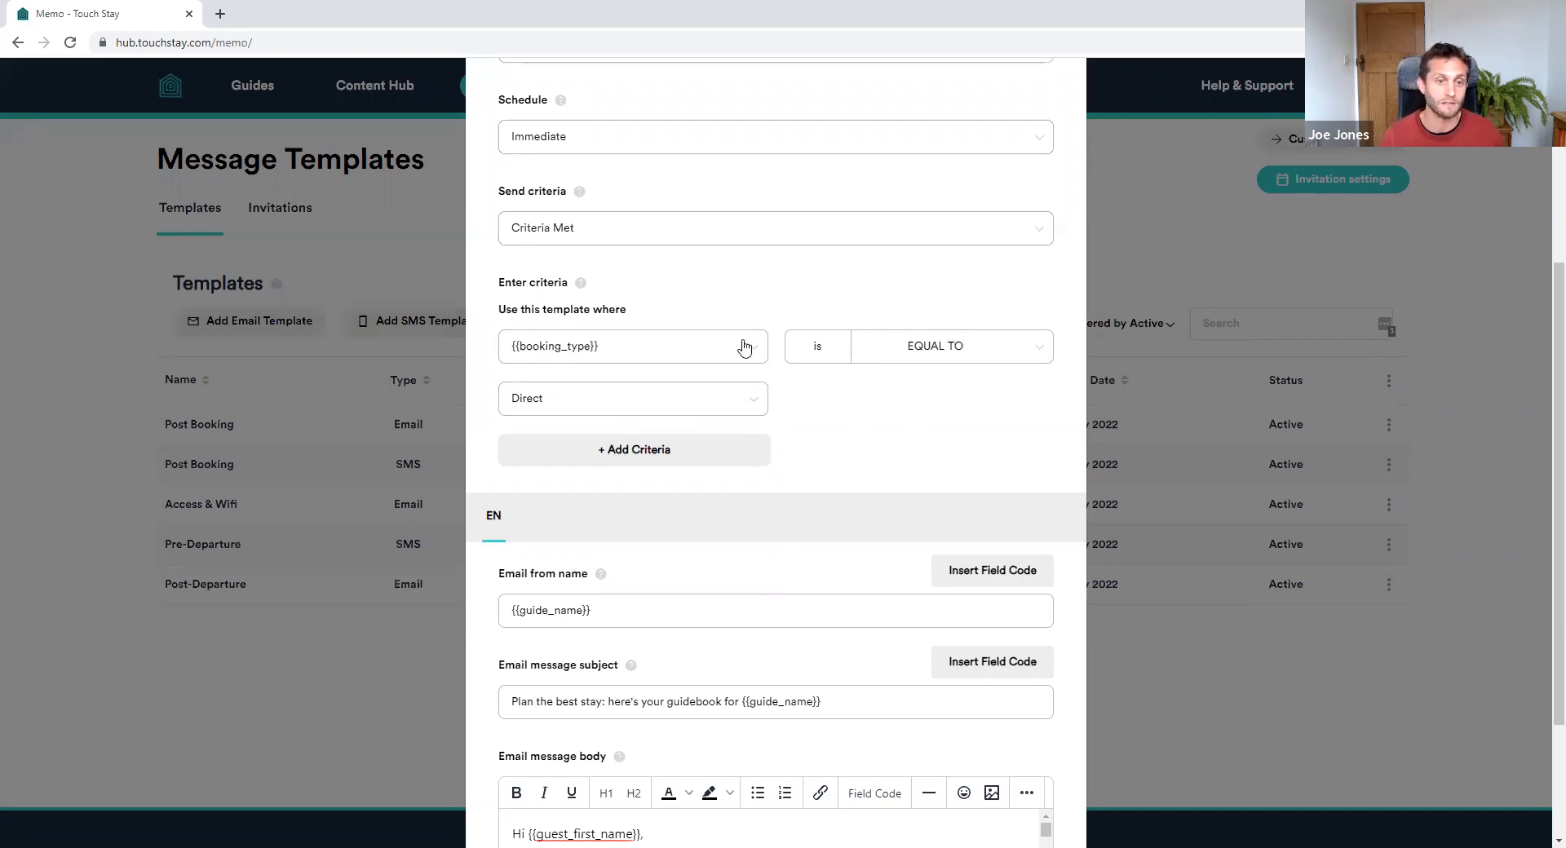
left_click(965, 349)
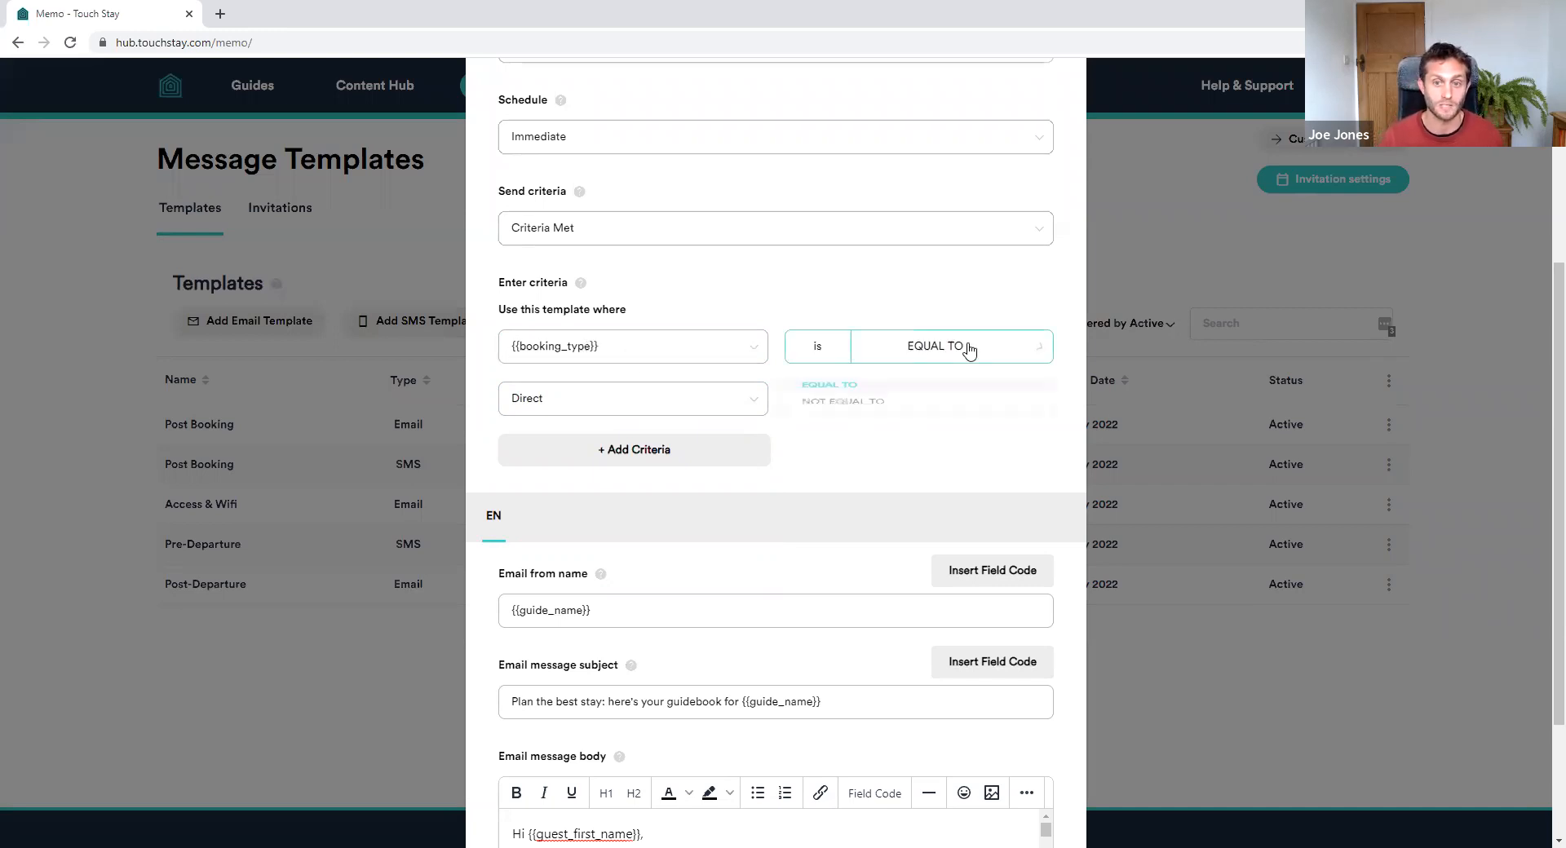
left_click(946, 292)
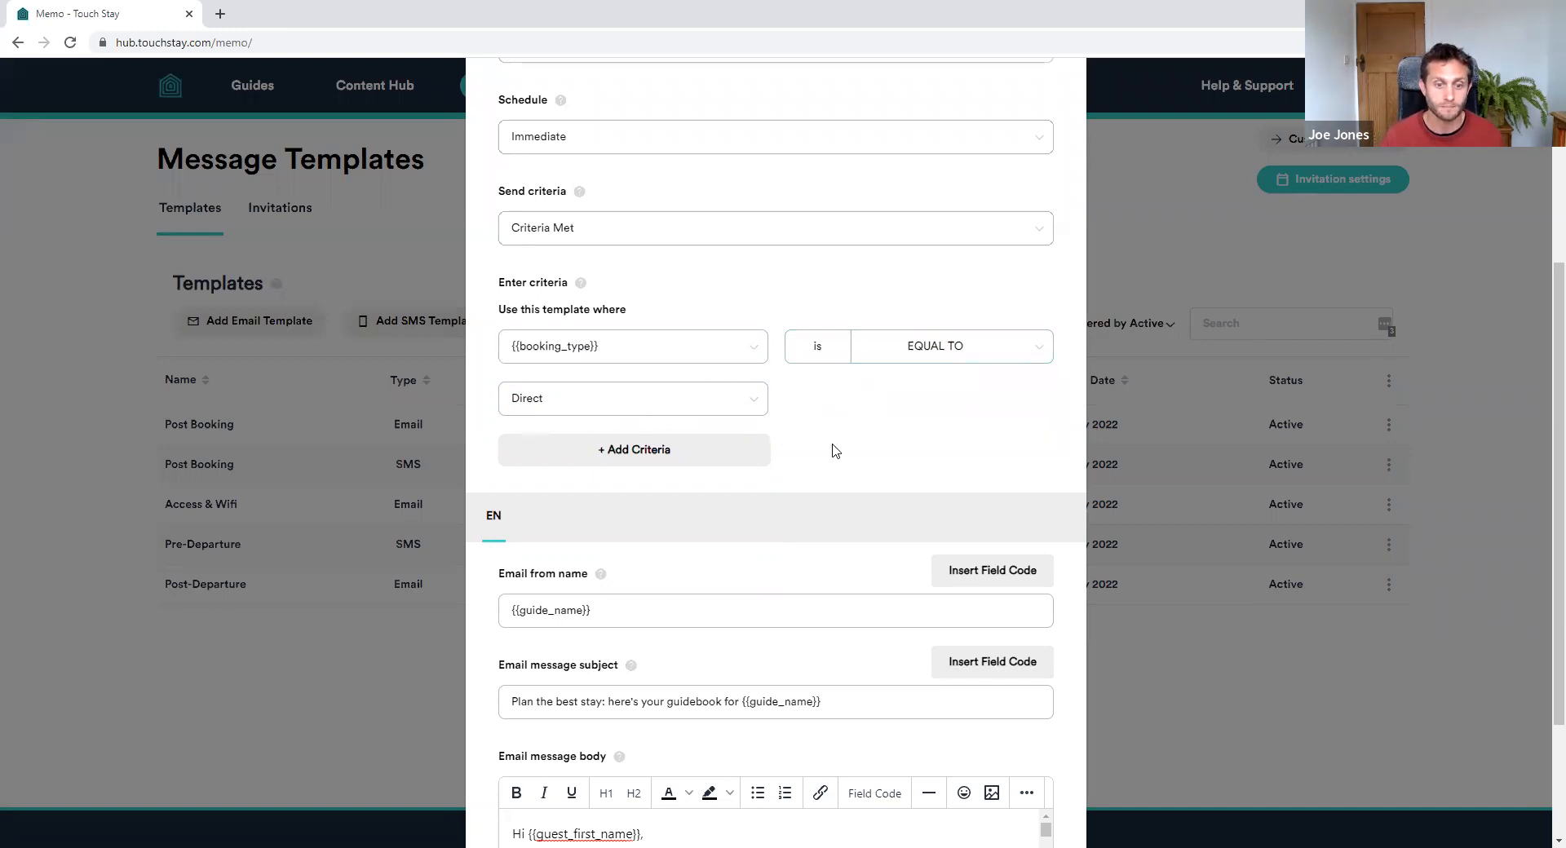
scroll(838, 453, "down", 2)
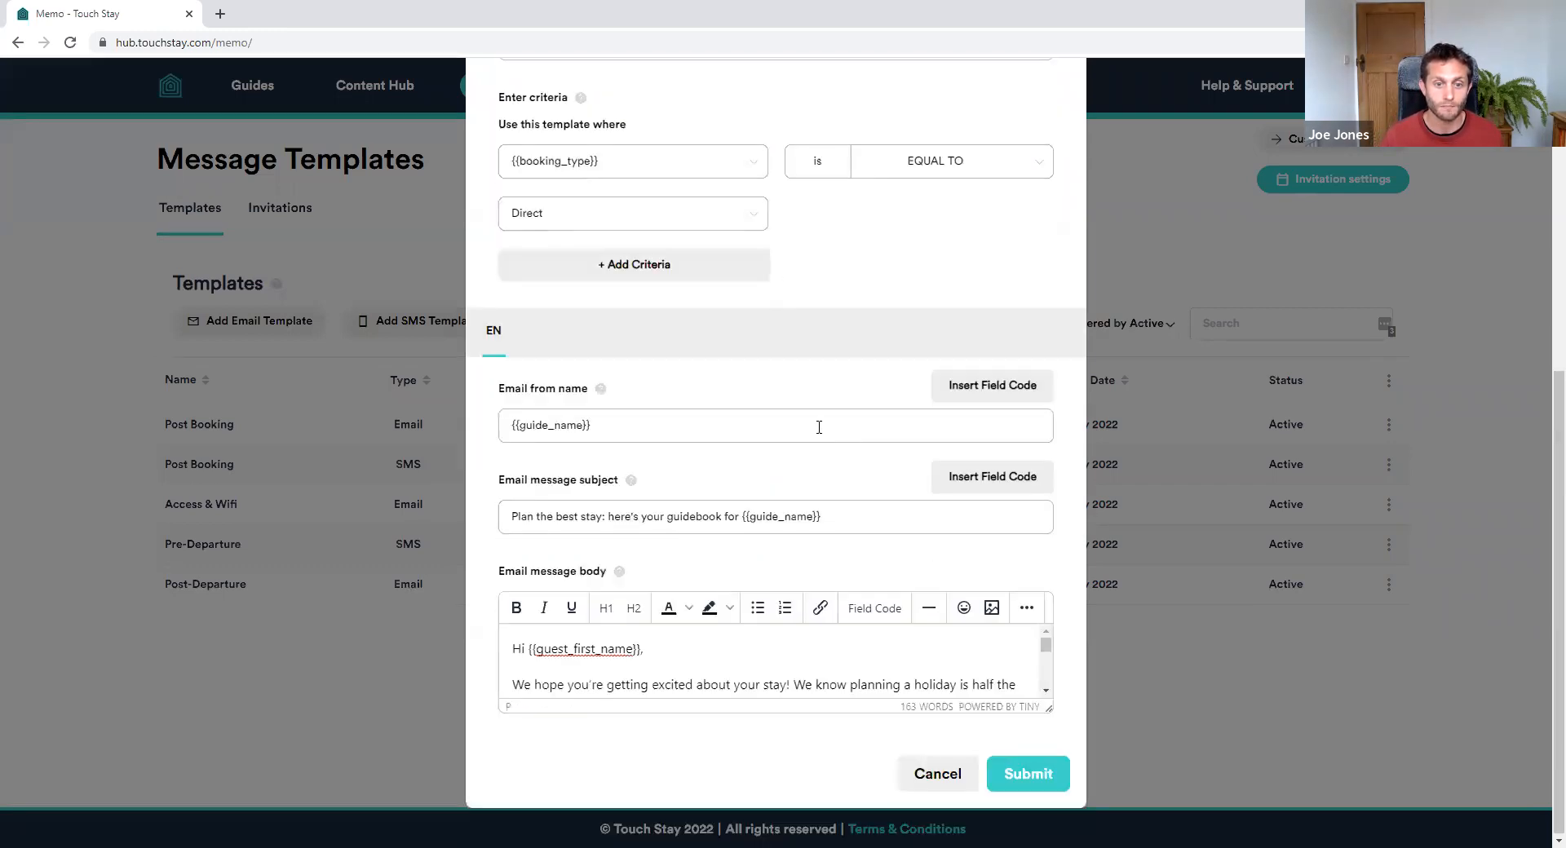
Submit the Post Booking - Direct template and confirm the criteria change
left_click(1055, 780)
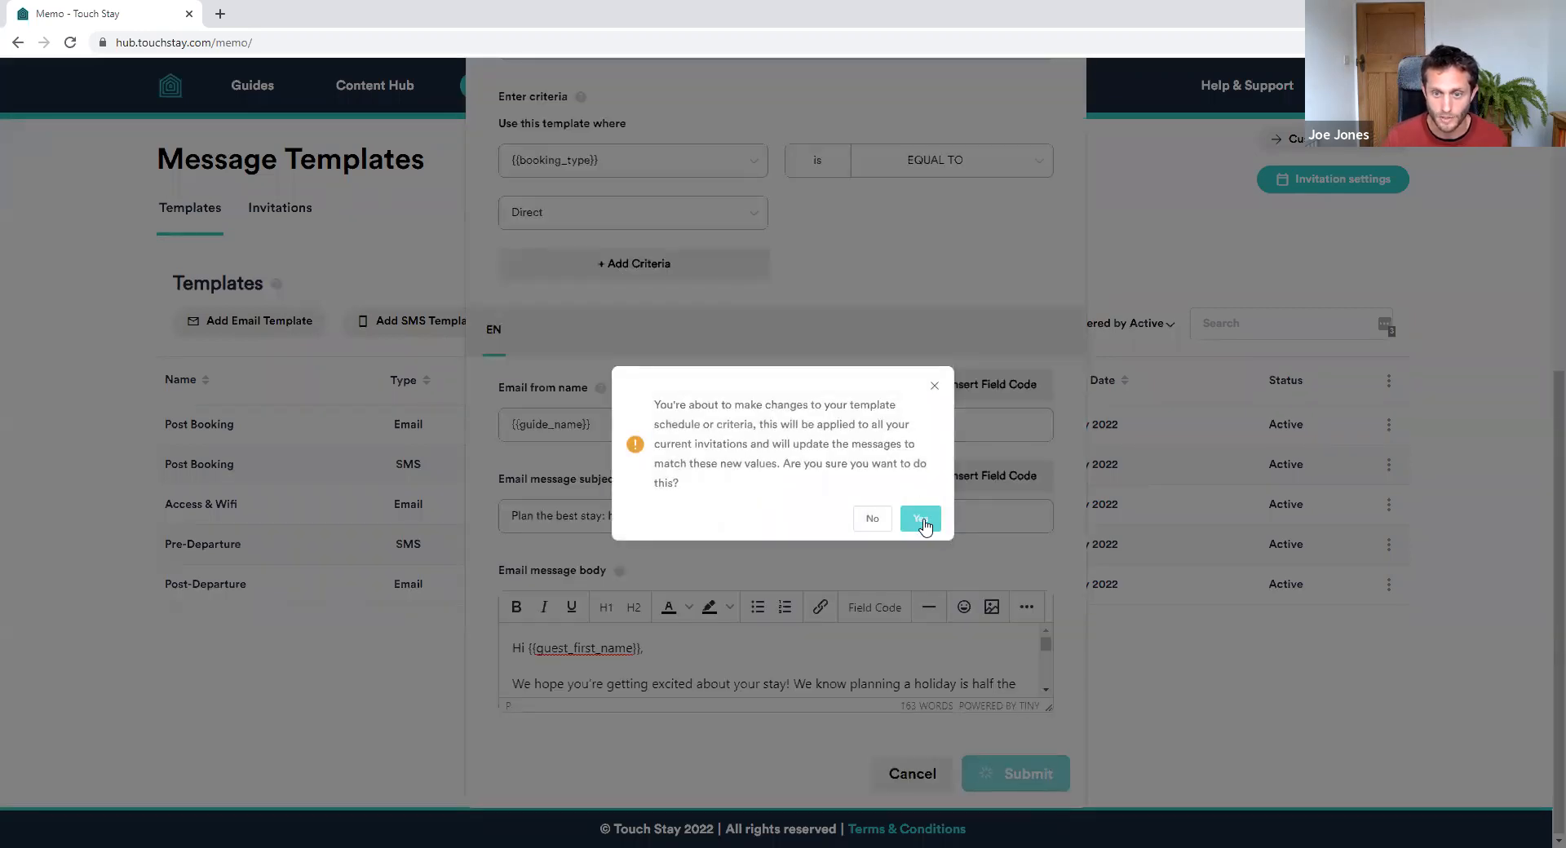
left_click(922, 523)
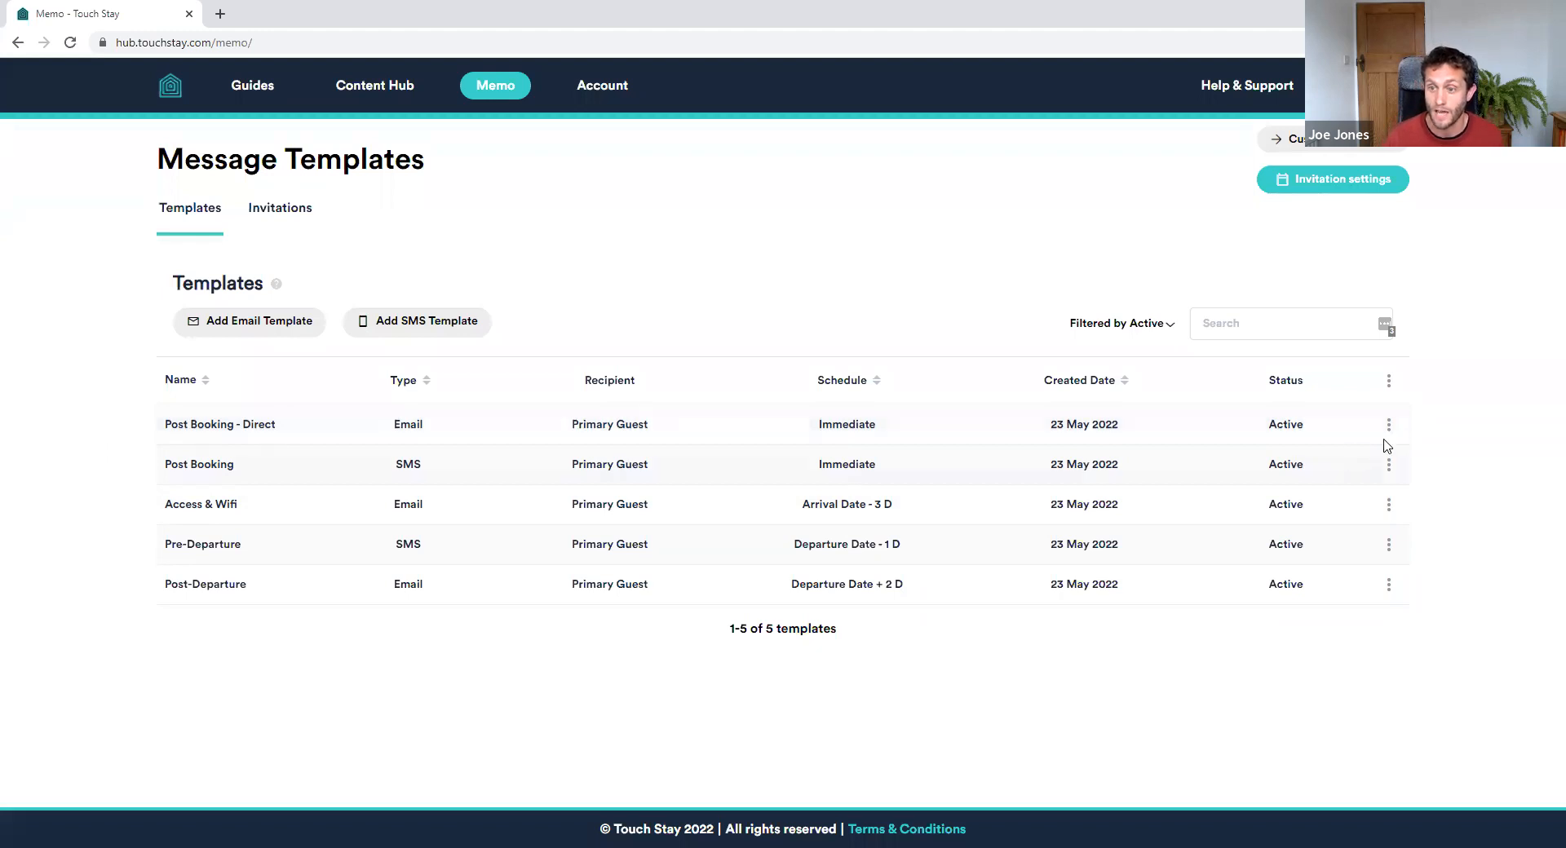
Copy the Post Booking - Direct template as 'Post Booking - OTA' with criterion value OTA
left_click(1389, 425)
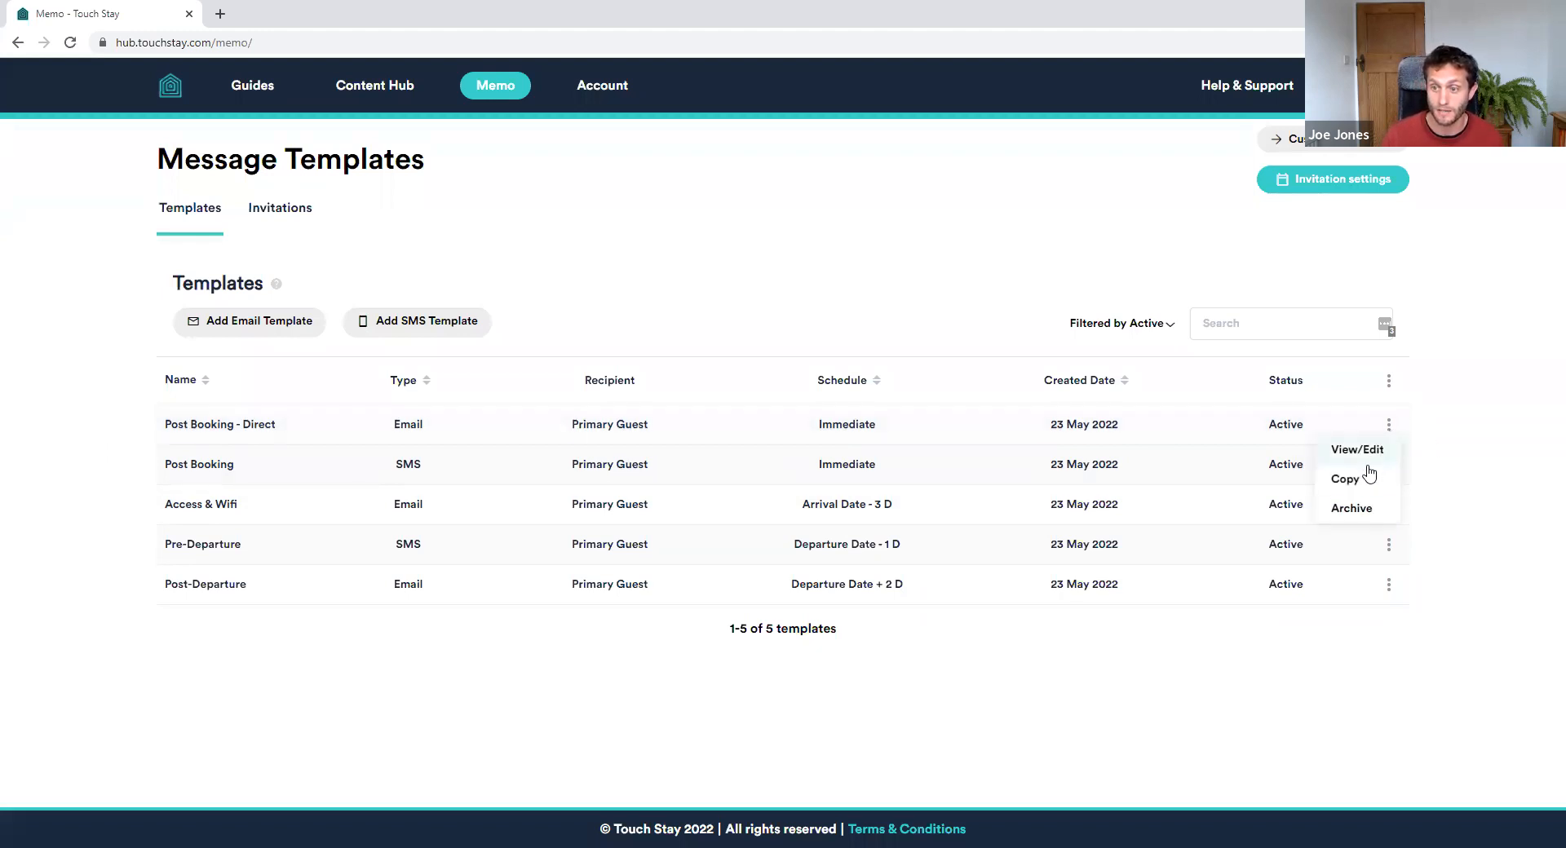
left_click(1345, 479)
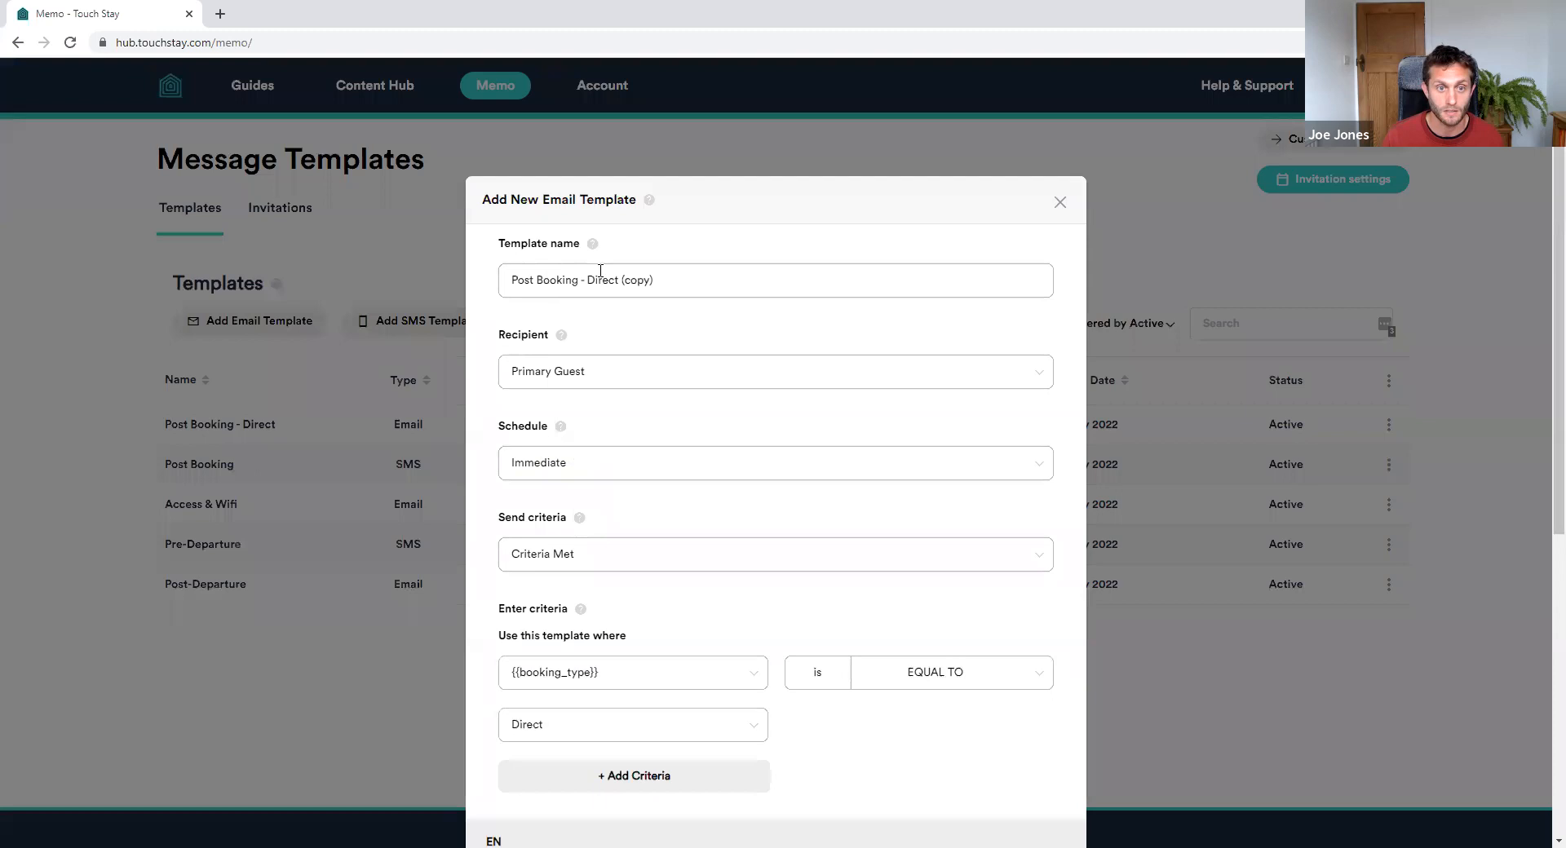
left_click_drag(587, 280, 712, 284)
type("OTA")
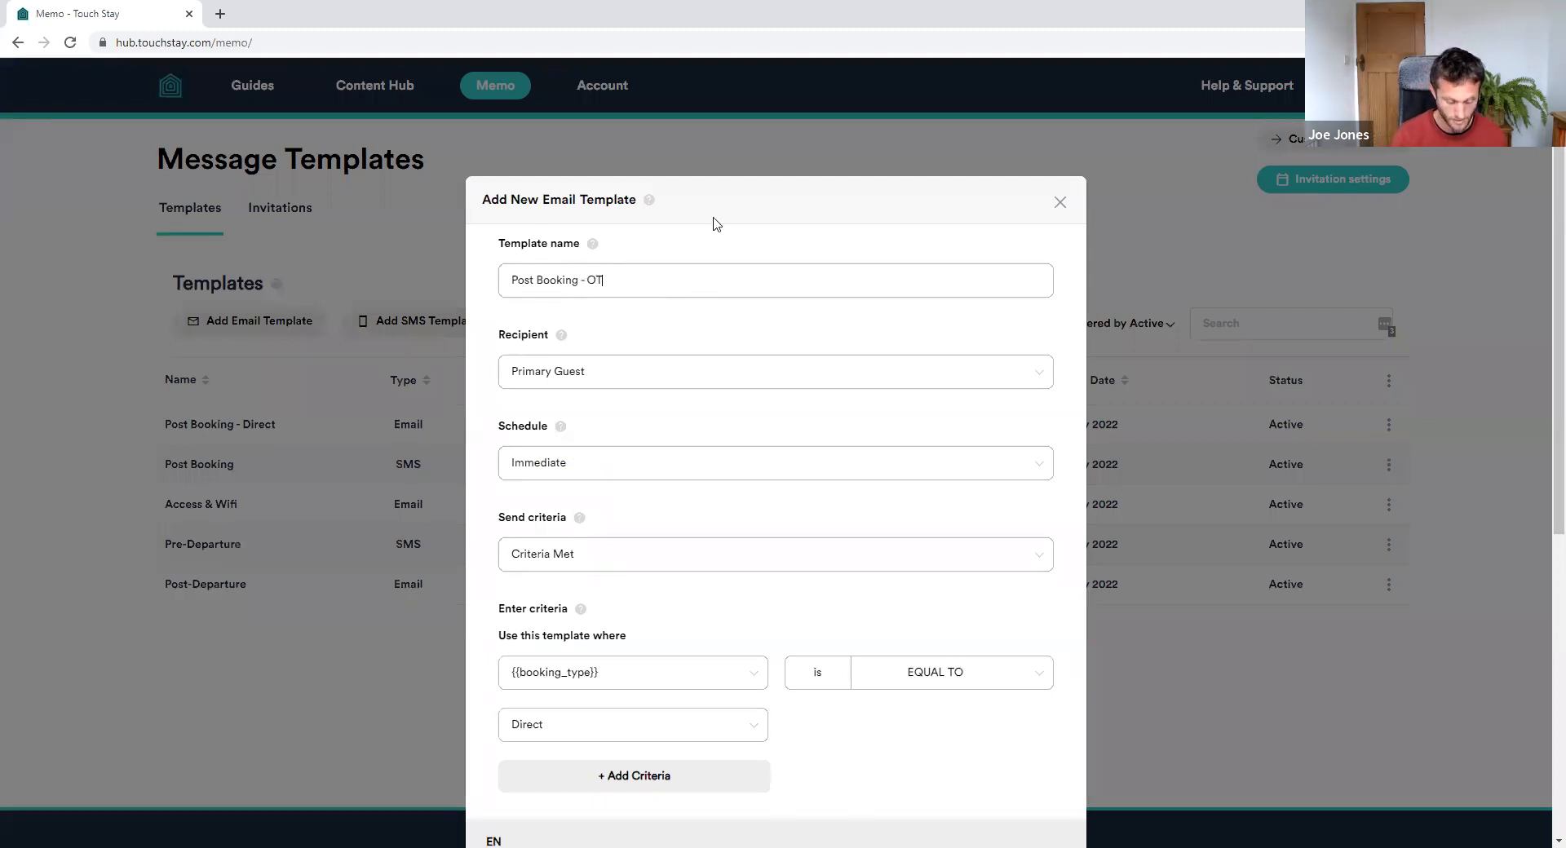
scroll(758, 328, "down", 1)
scroll(758, 328, "down", 2)
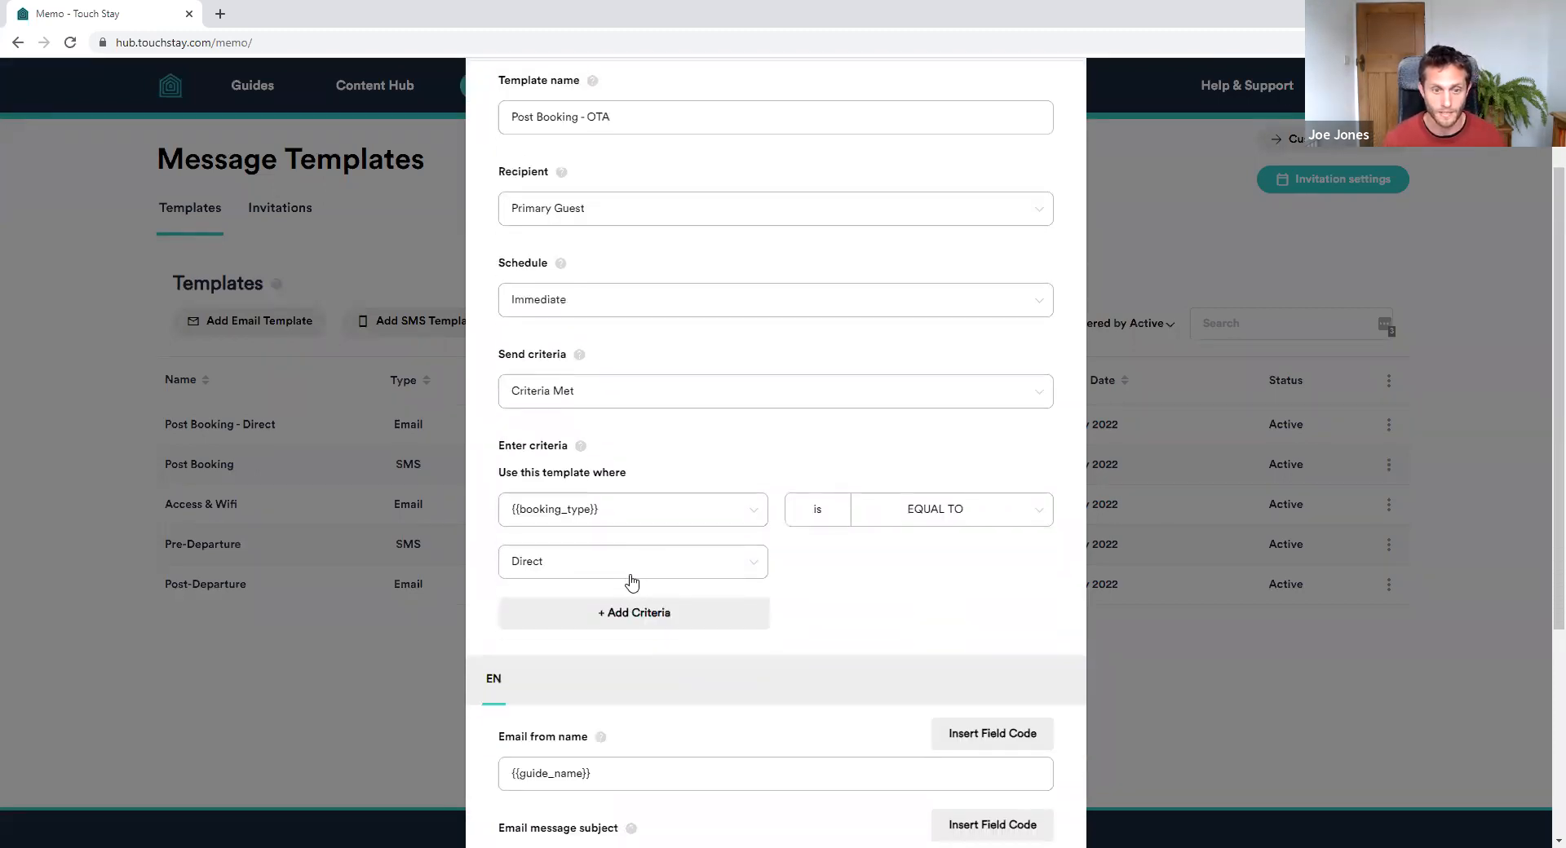
left_click(632, 573)
left_click(545, 644)
scroll(828, 558, "down", 4)
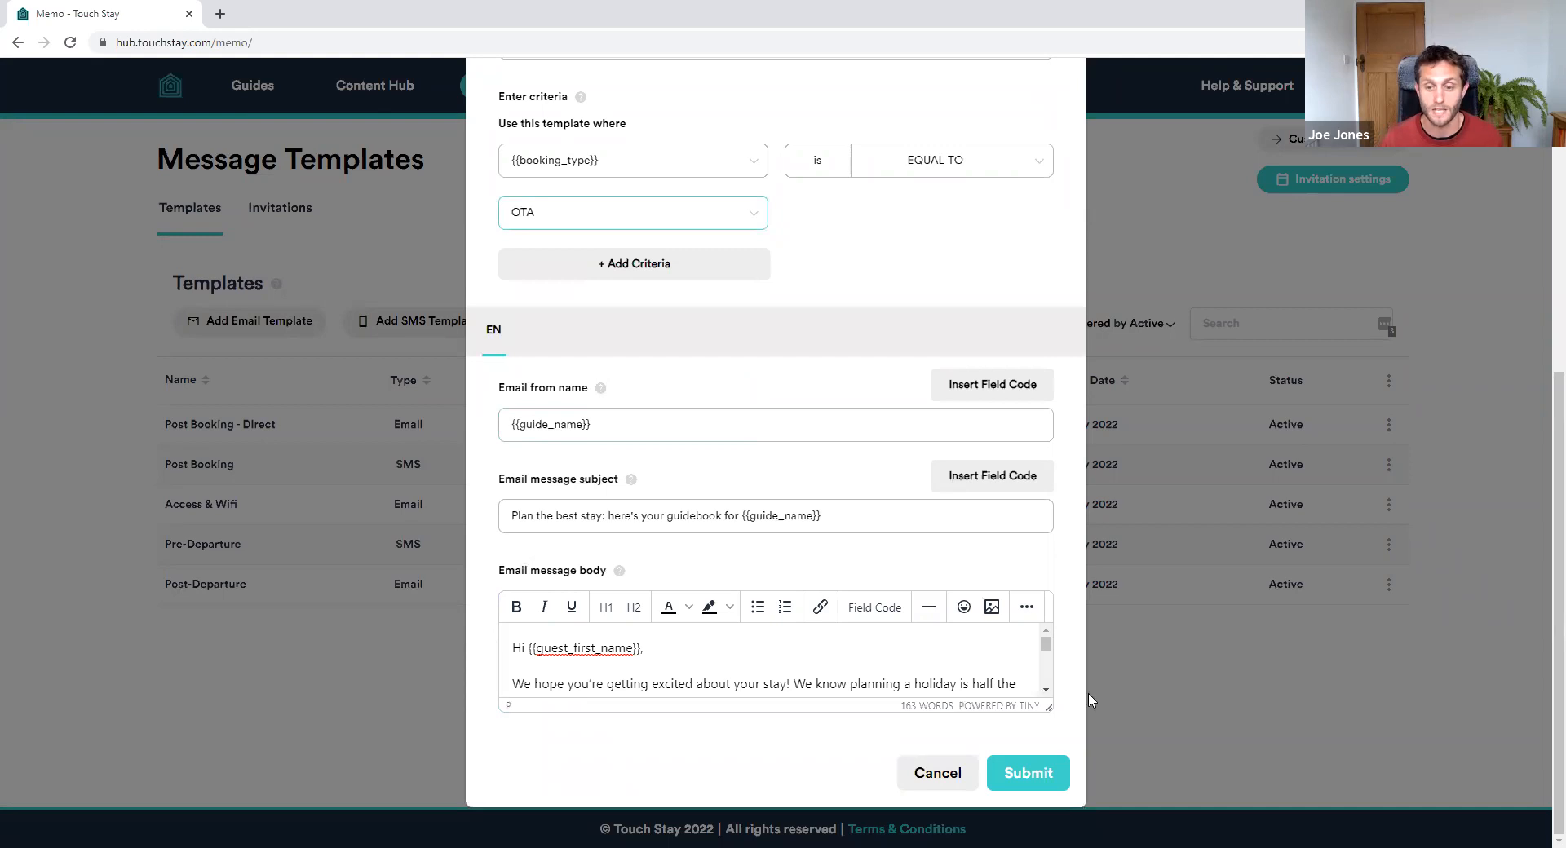
Save the OTA template, applying it to new invitations only
left_click(1044, 782)
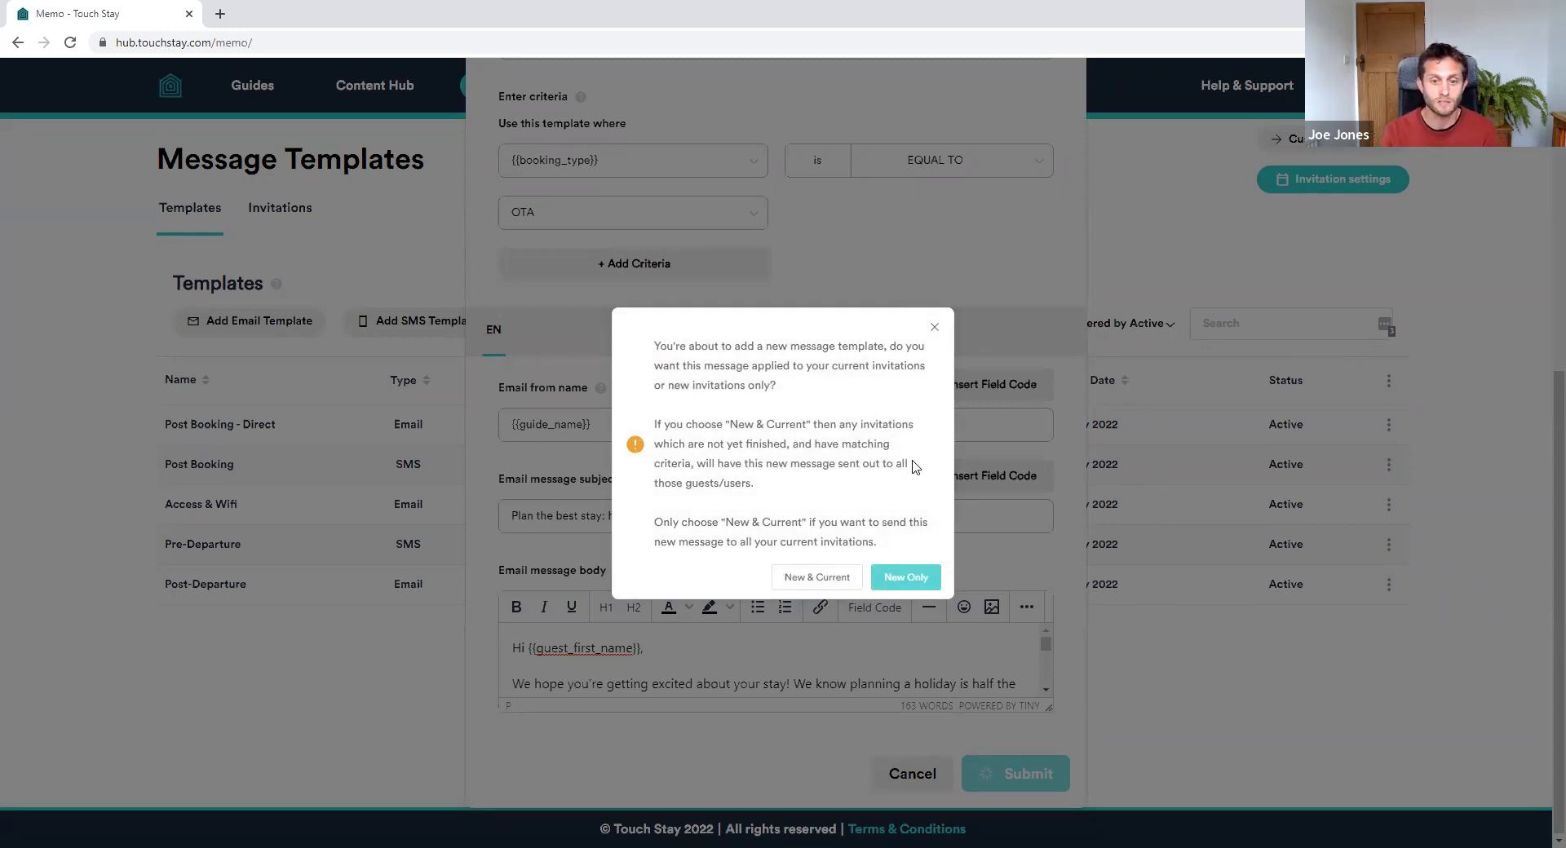
left_click(830, 580)
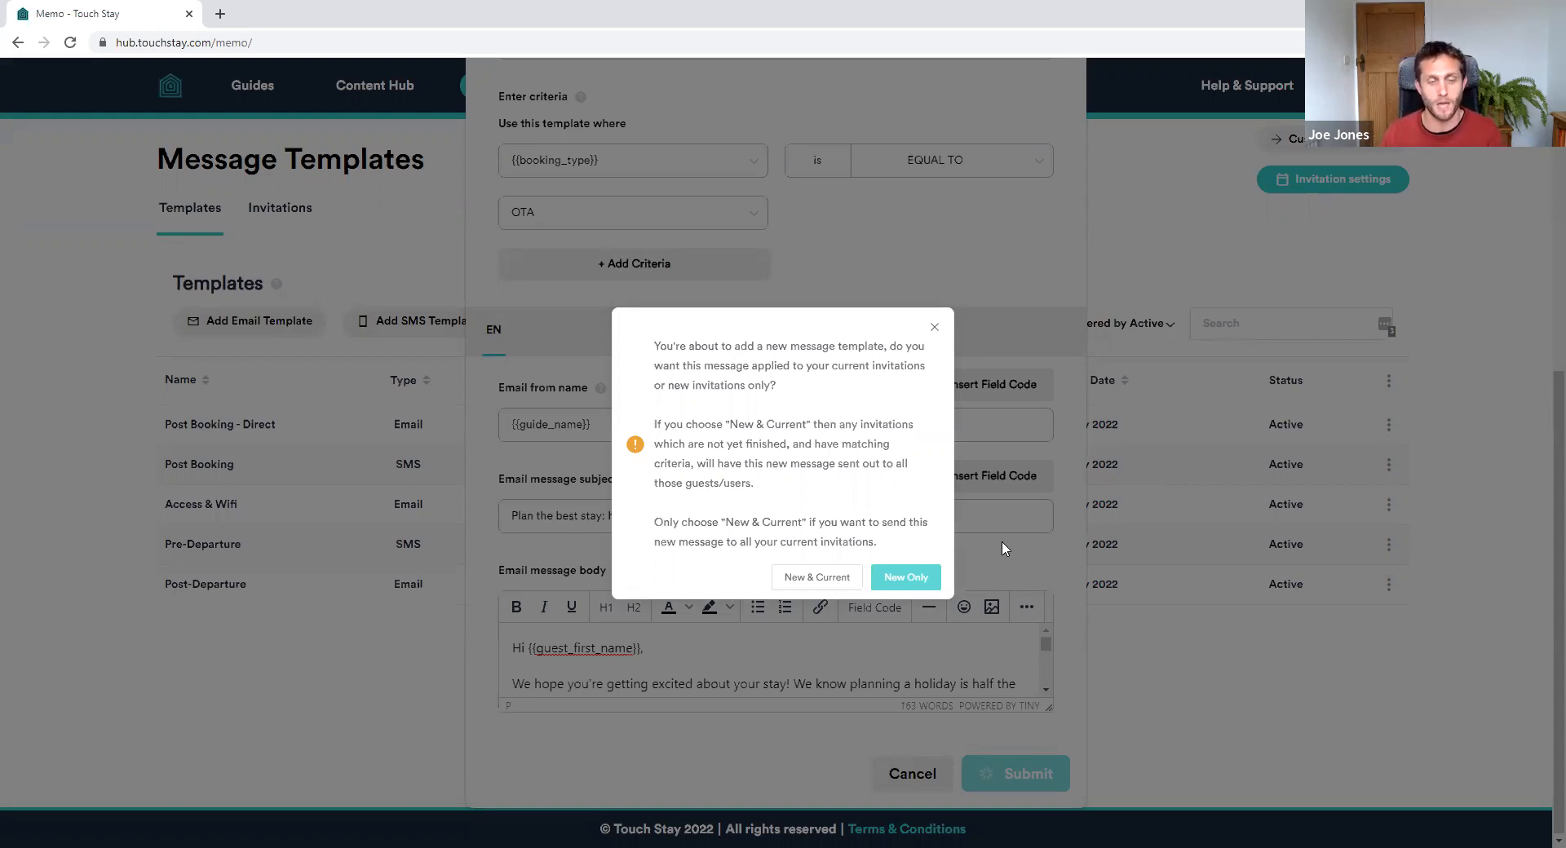
left_click(917, 581)
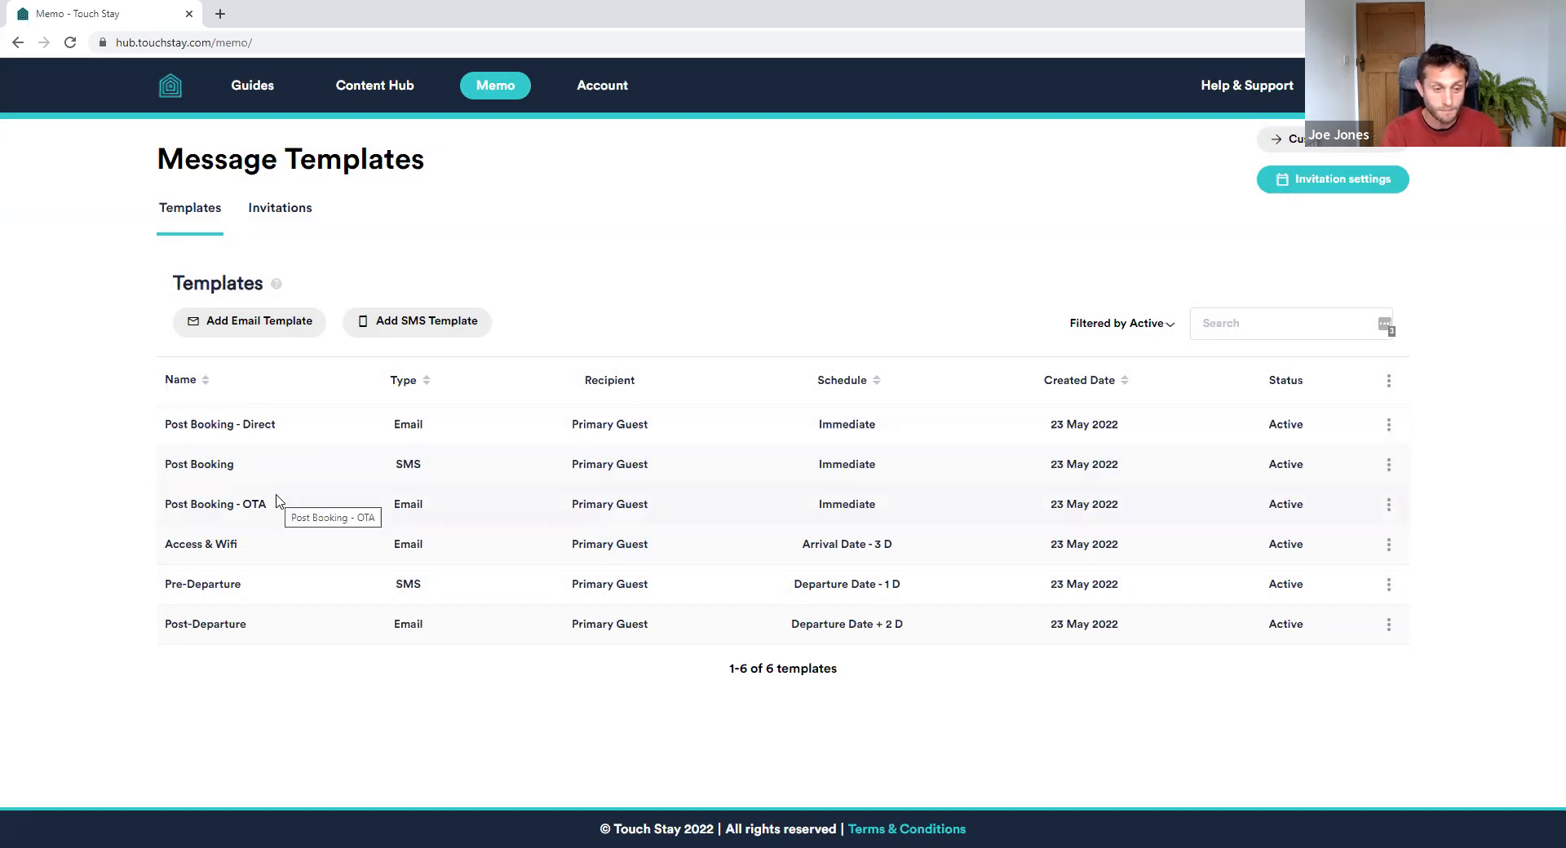
Start a new email/SMS invitation, enter a lock code, and view the booking_type choices
left_click(292, 212)
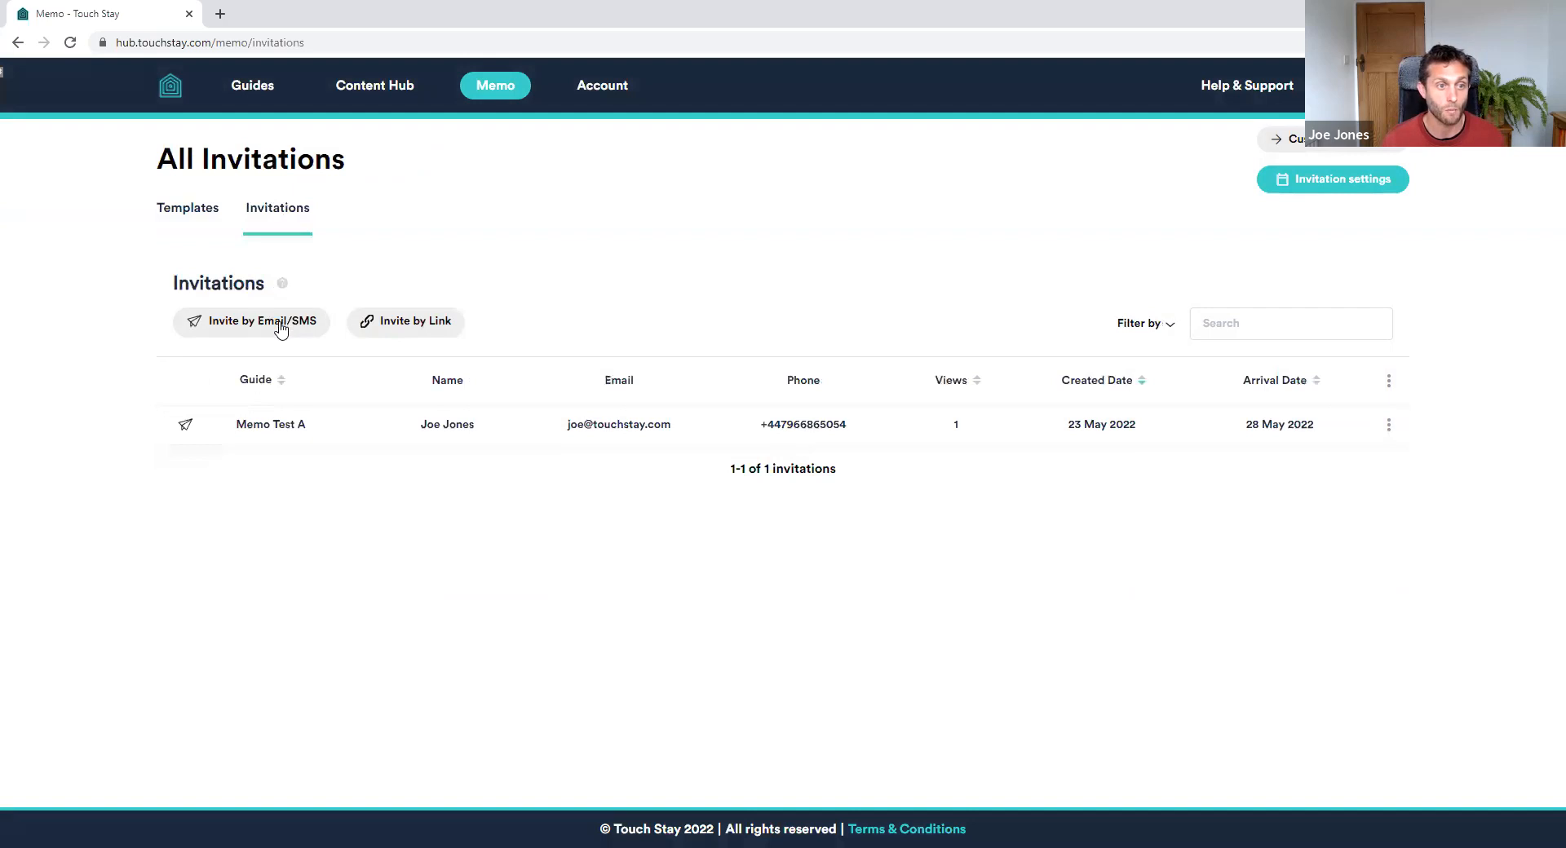
left_click(276, 318)
scroll(983, 374, "down", 4)
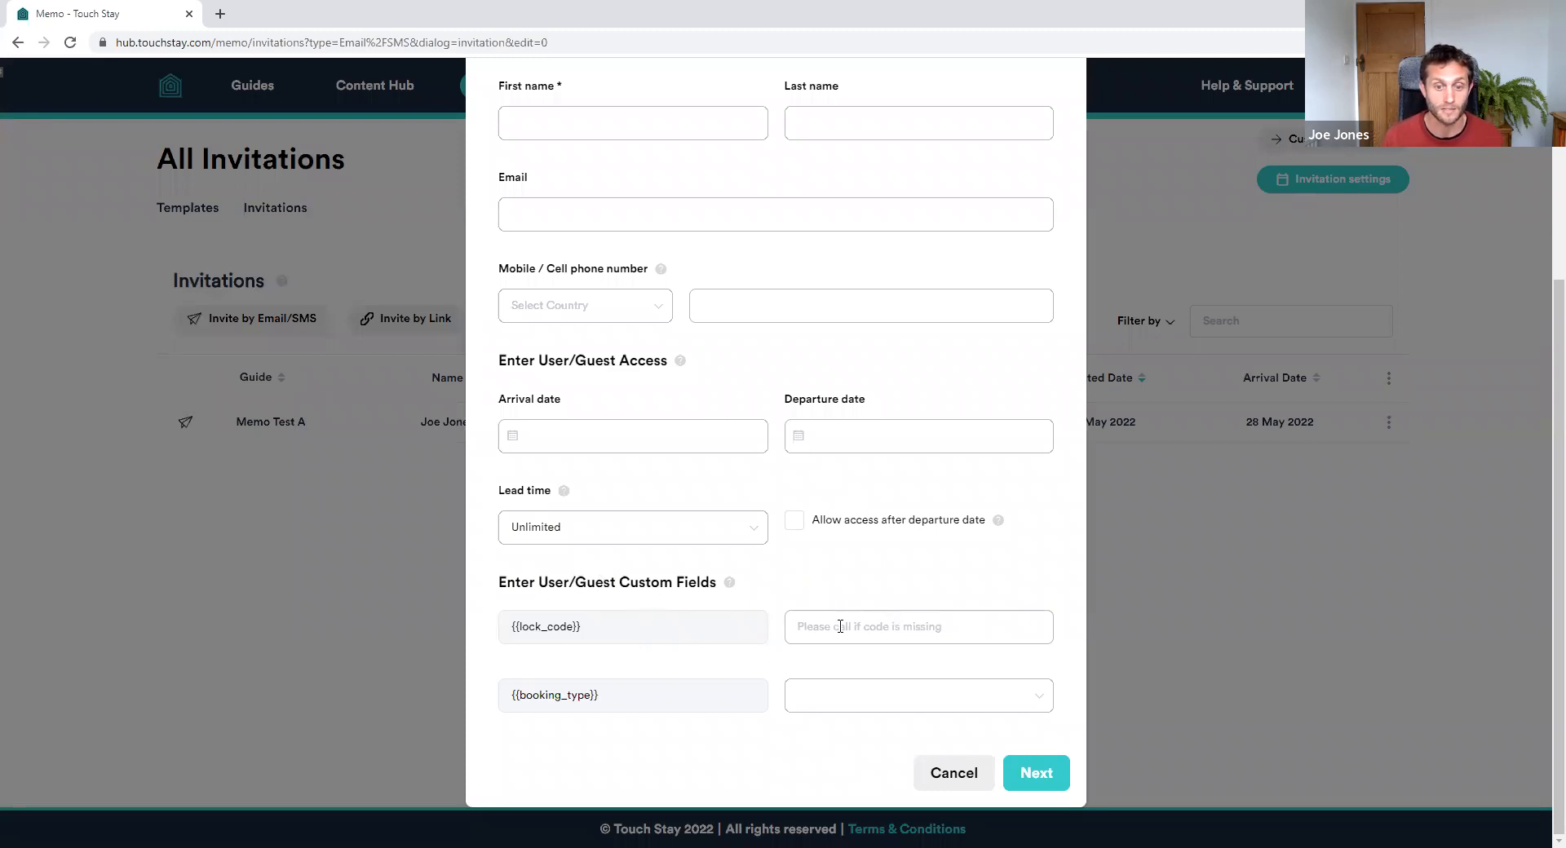
type("123456")
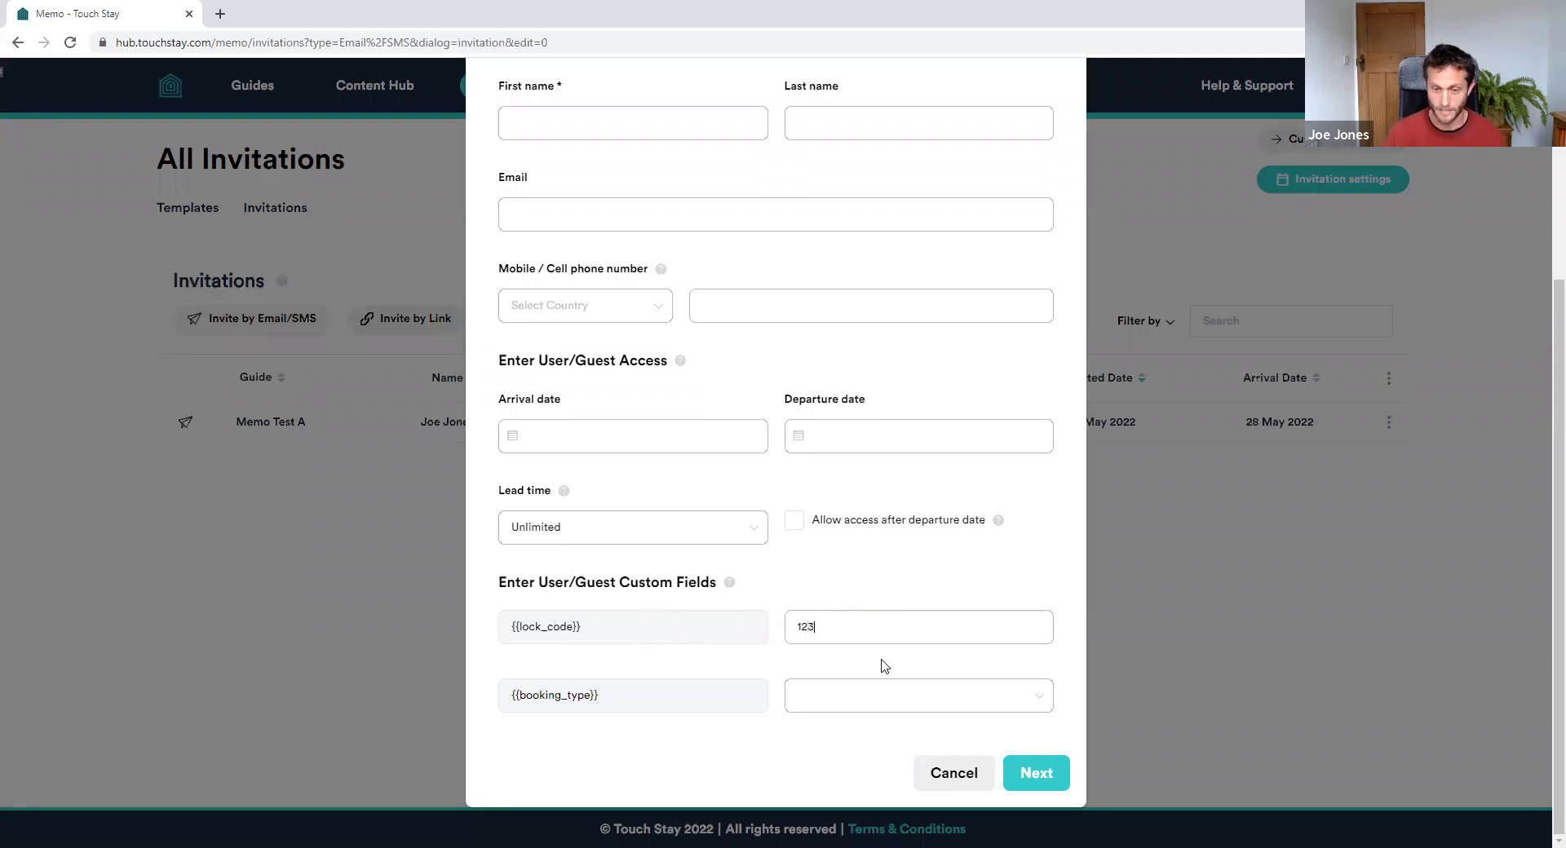
left_click(848, 702)
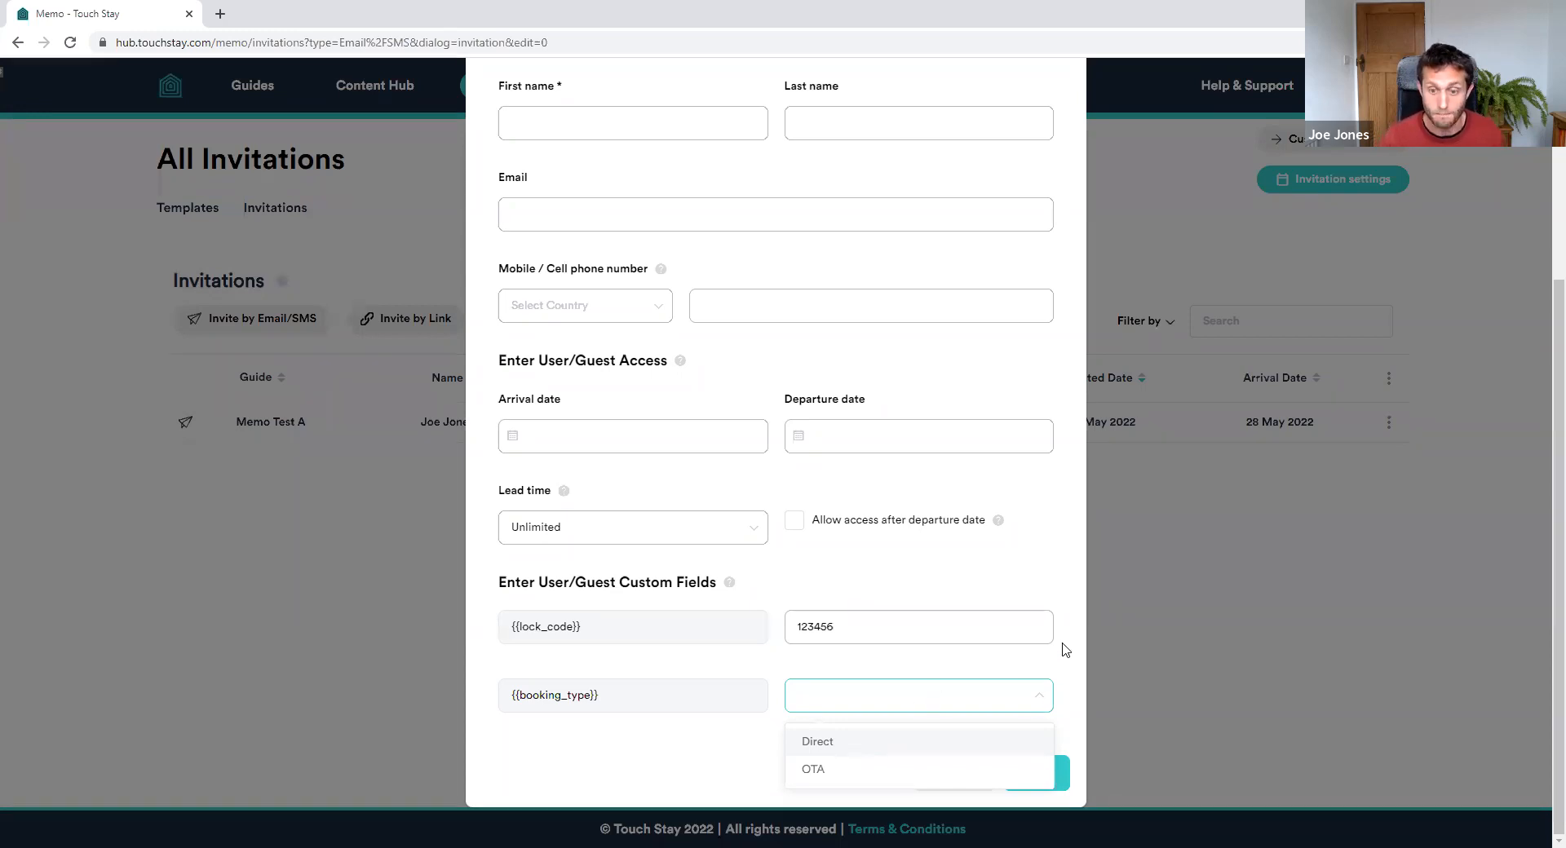
left_click(1068, 528)
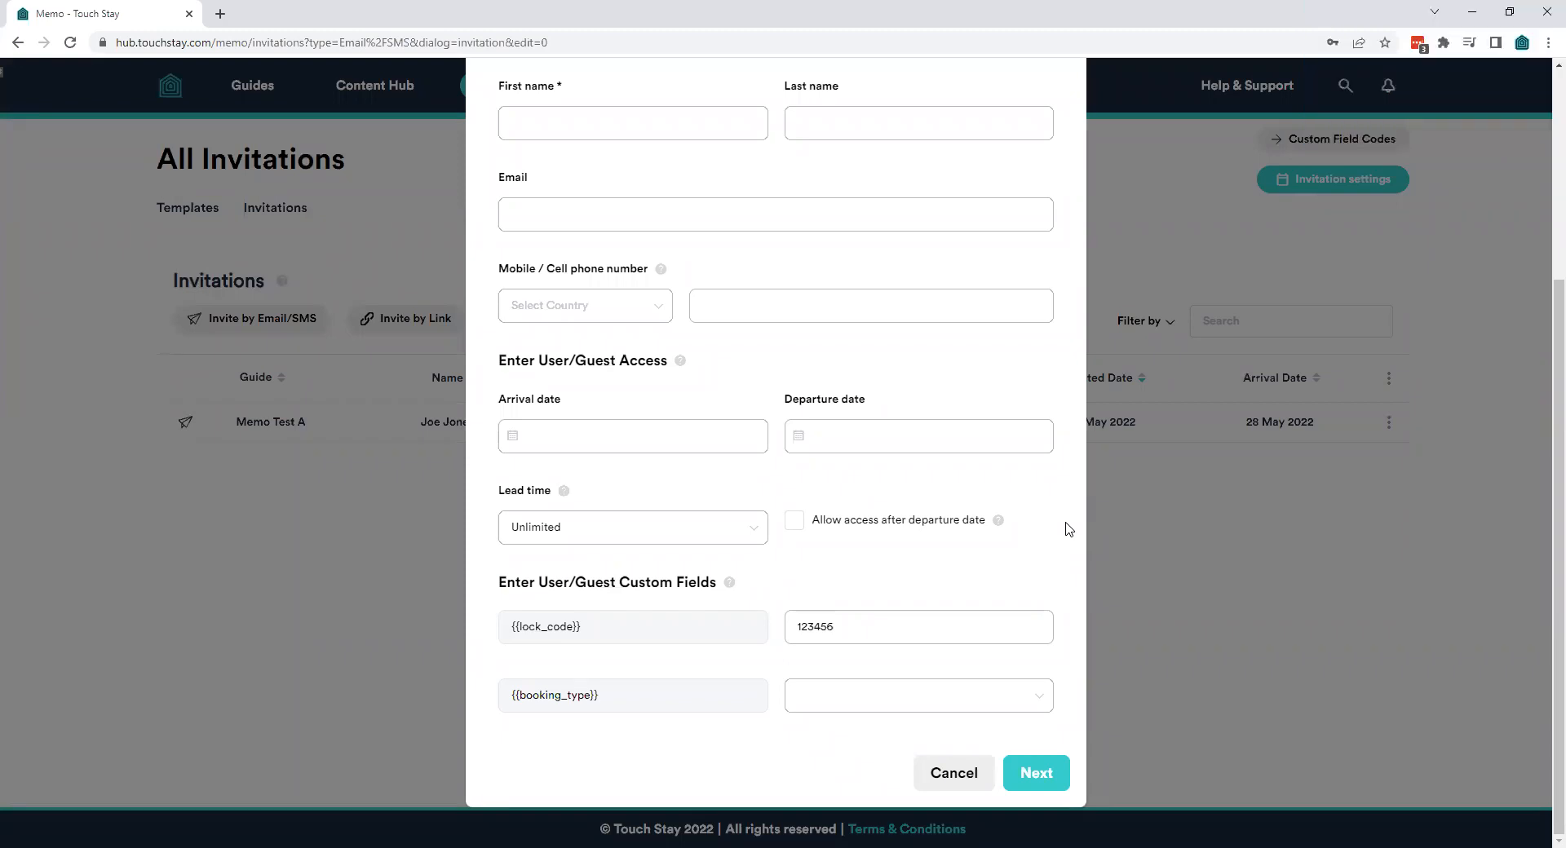
Cancel the unfinished new invitation to return to All Invitations
left_click(952, 772)
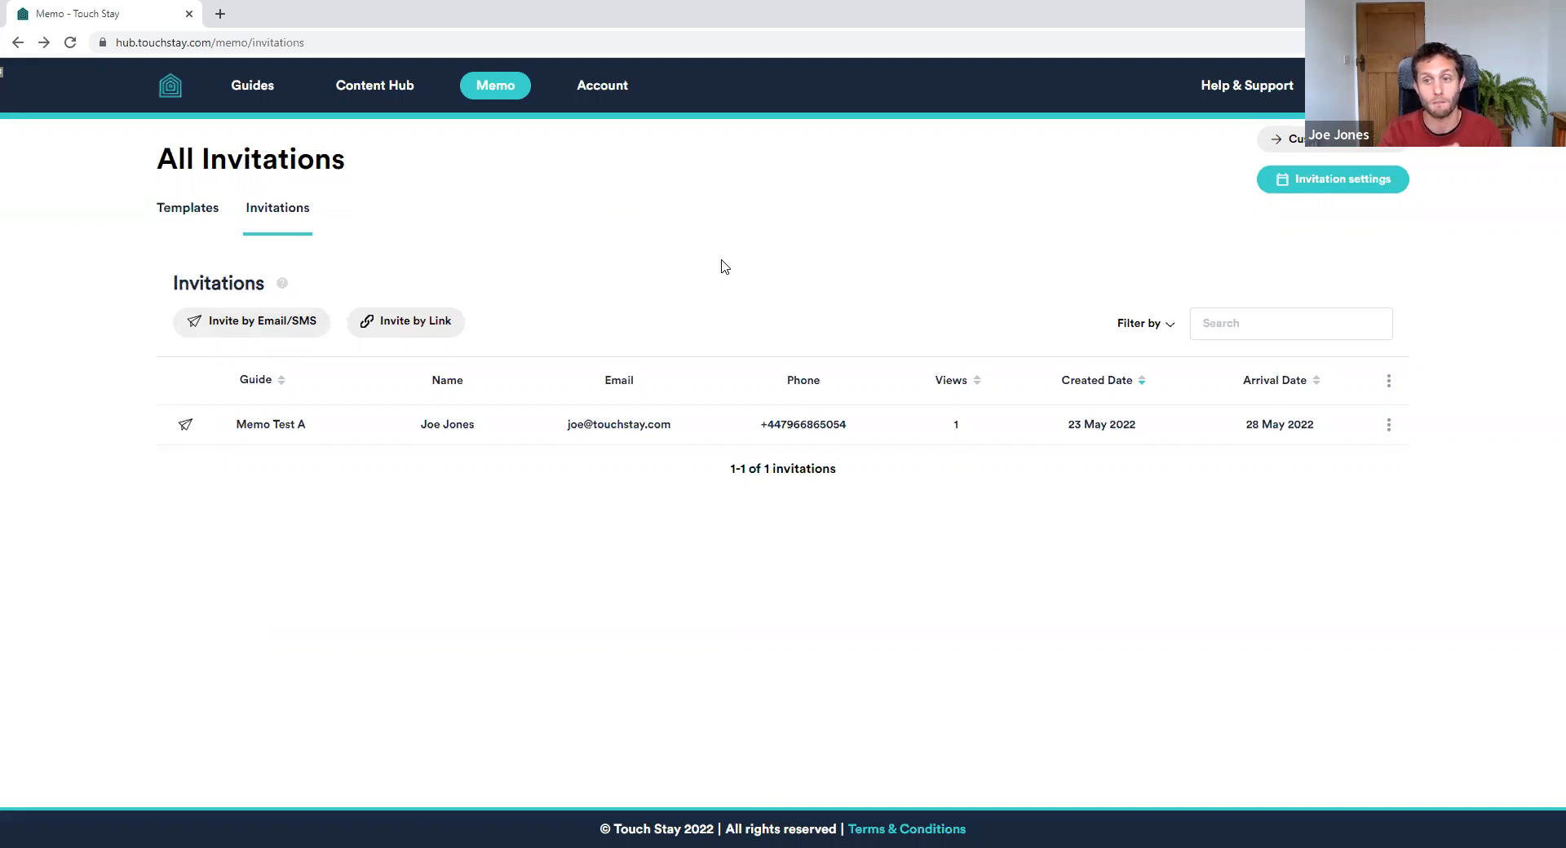
left_click(281, 324)
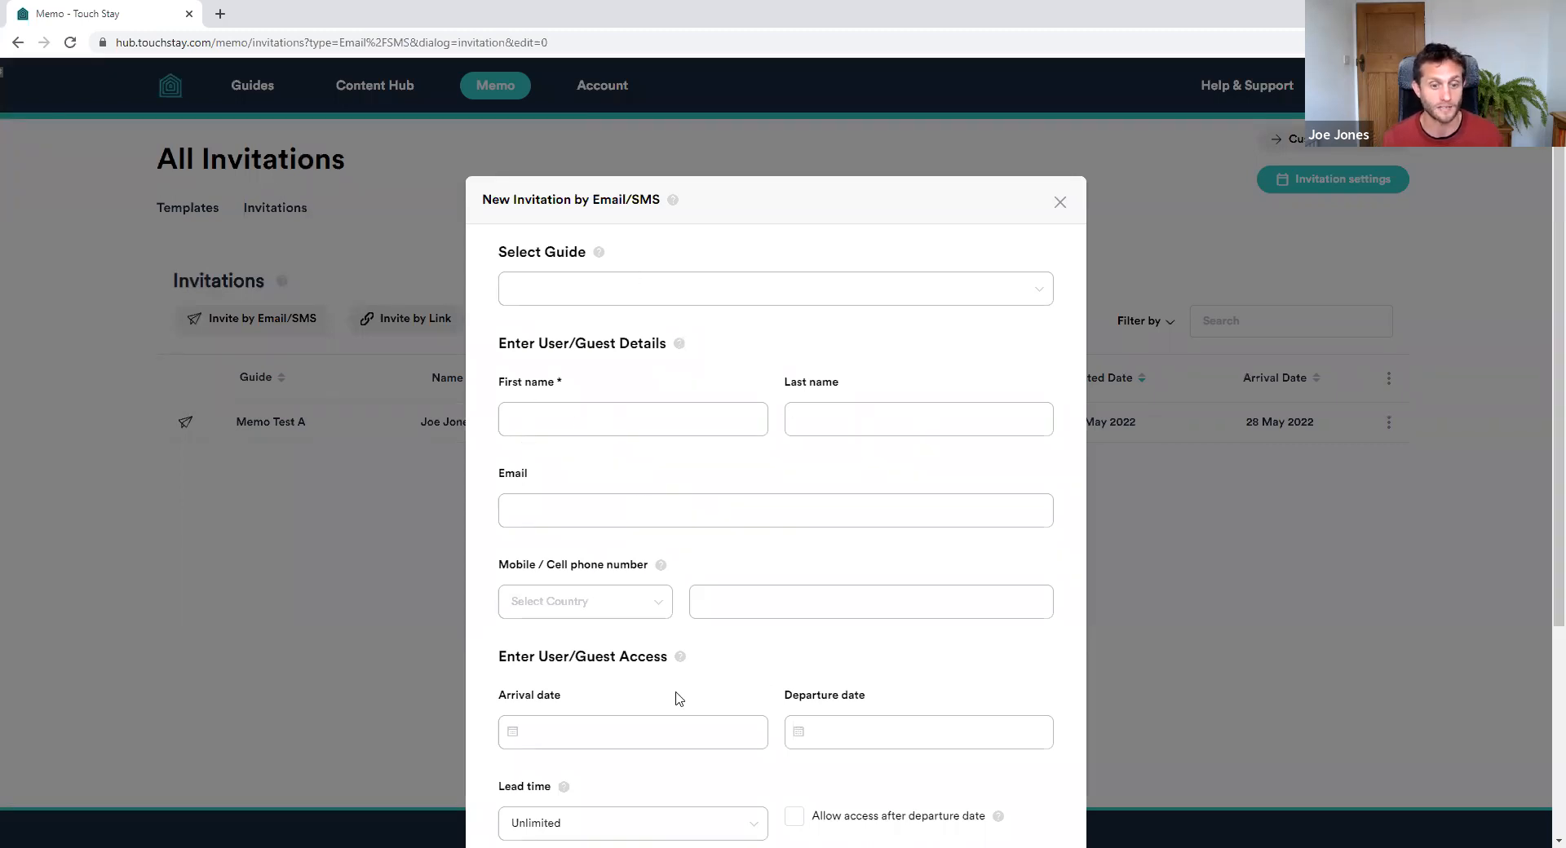
scroll(676, 701, "down", 3)
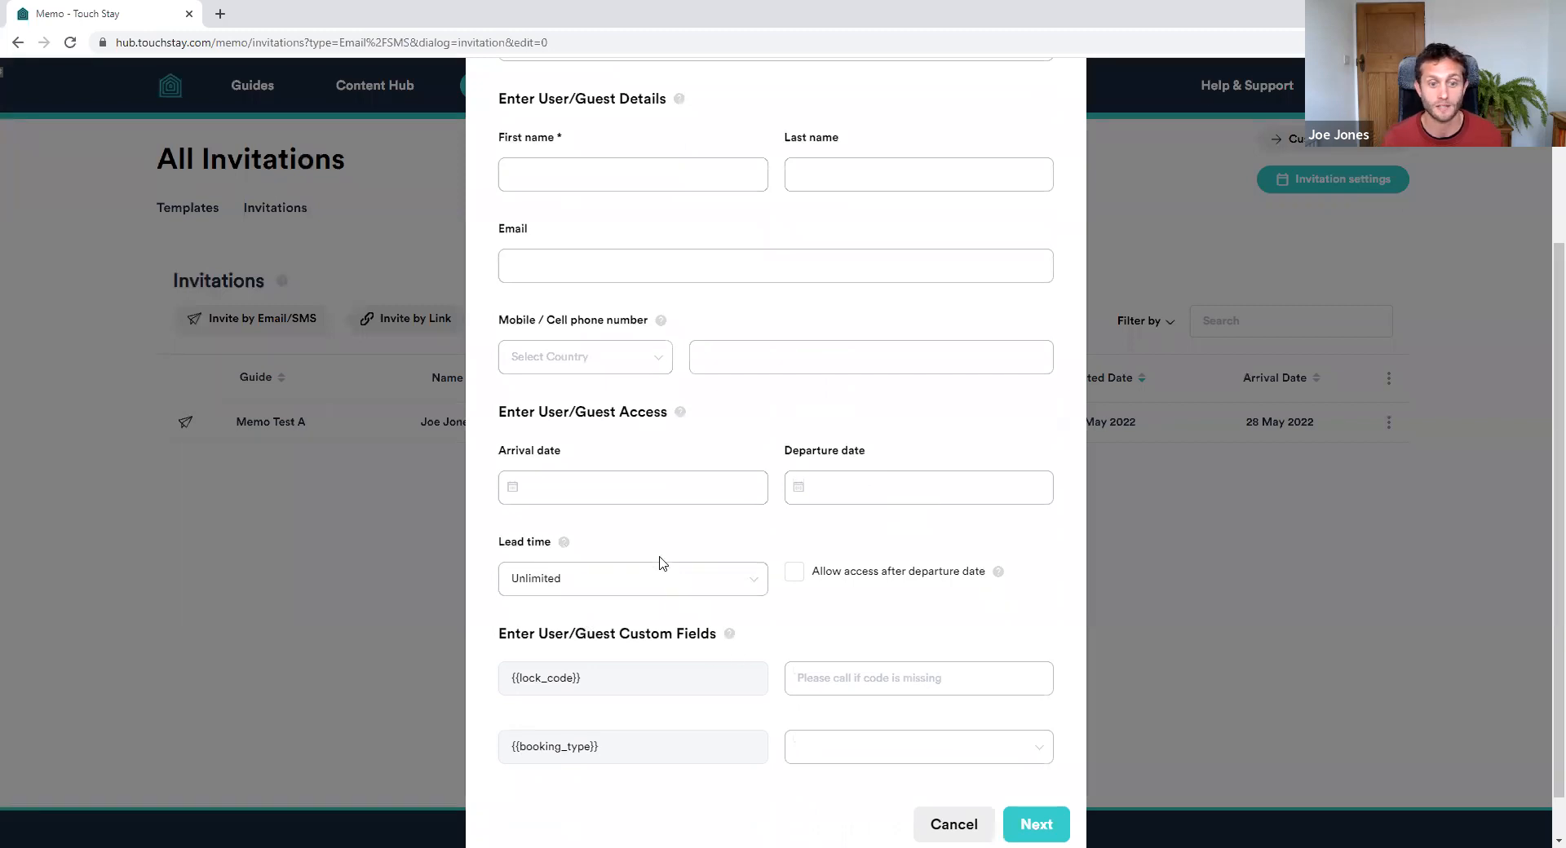
scroll(677, 530, "up", 1)
scroll(689, 505, "down", 2)
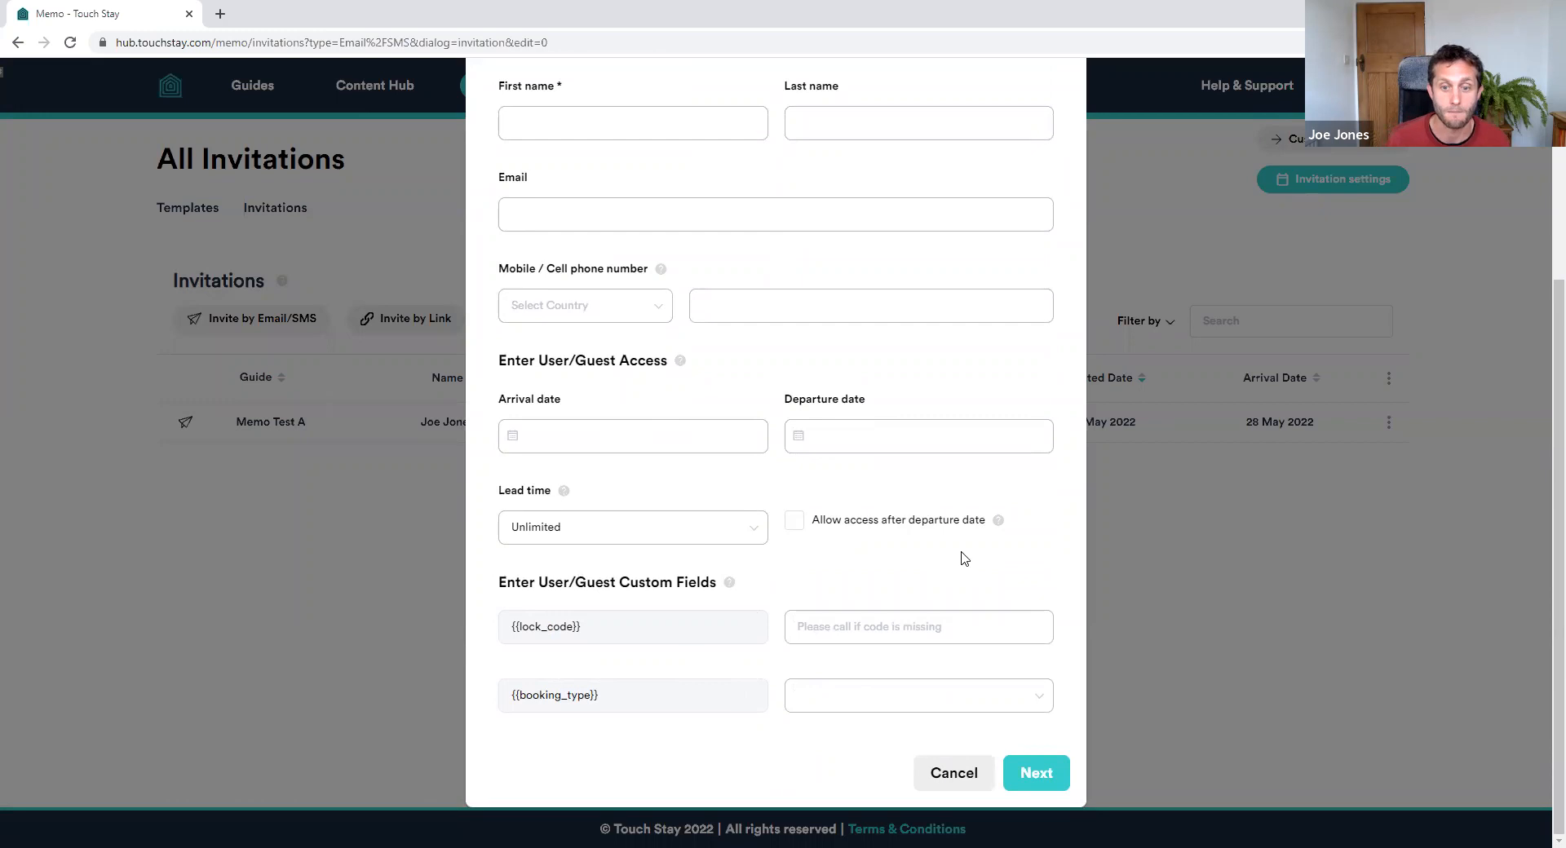
scroll(906, 514, "up", 4)
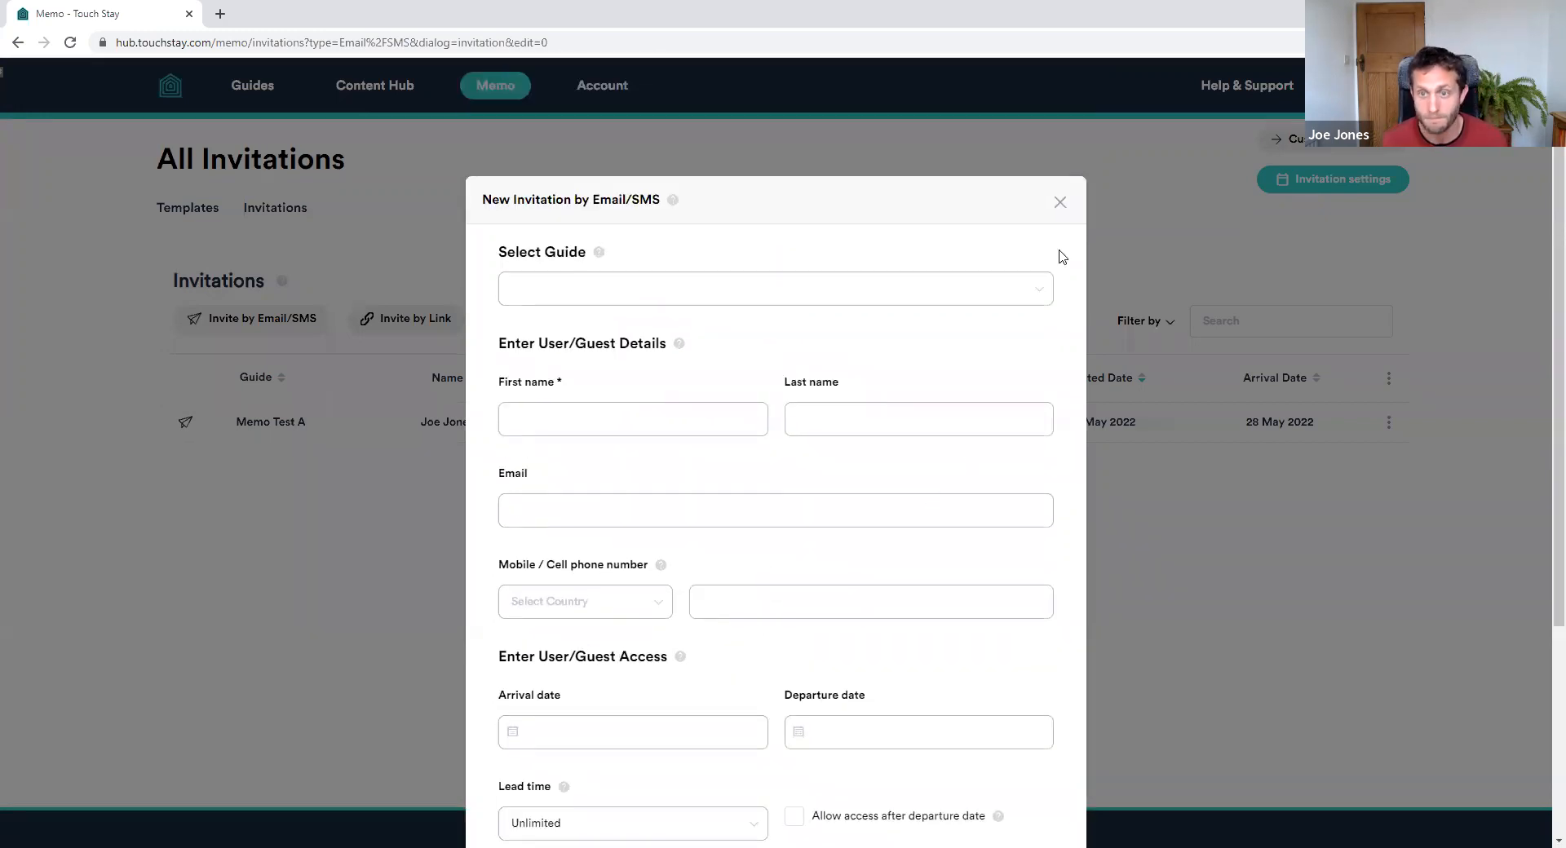
left_click(1059, 203)
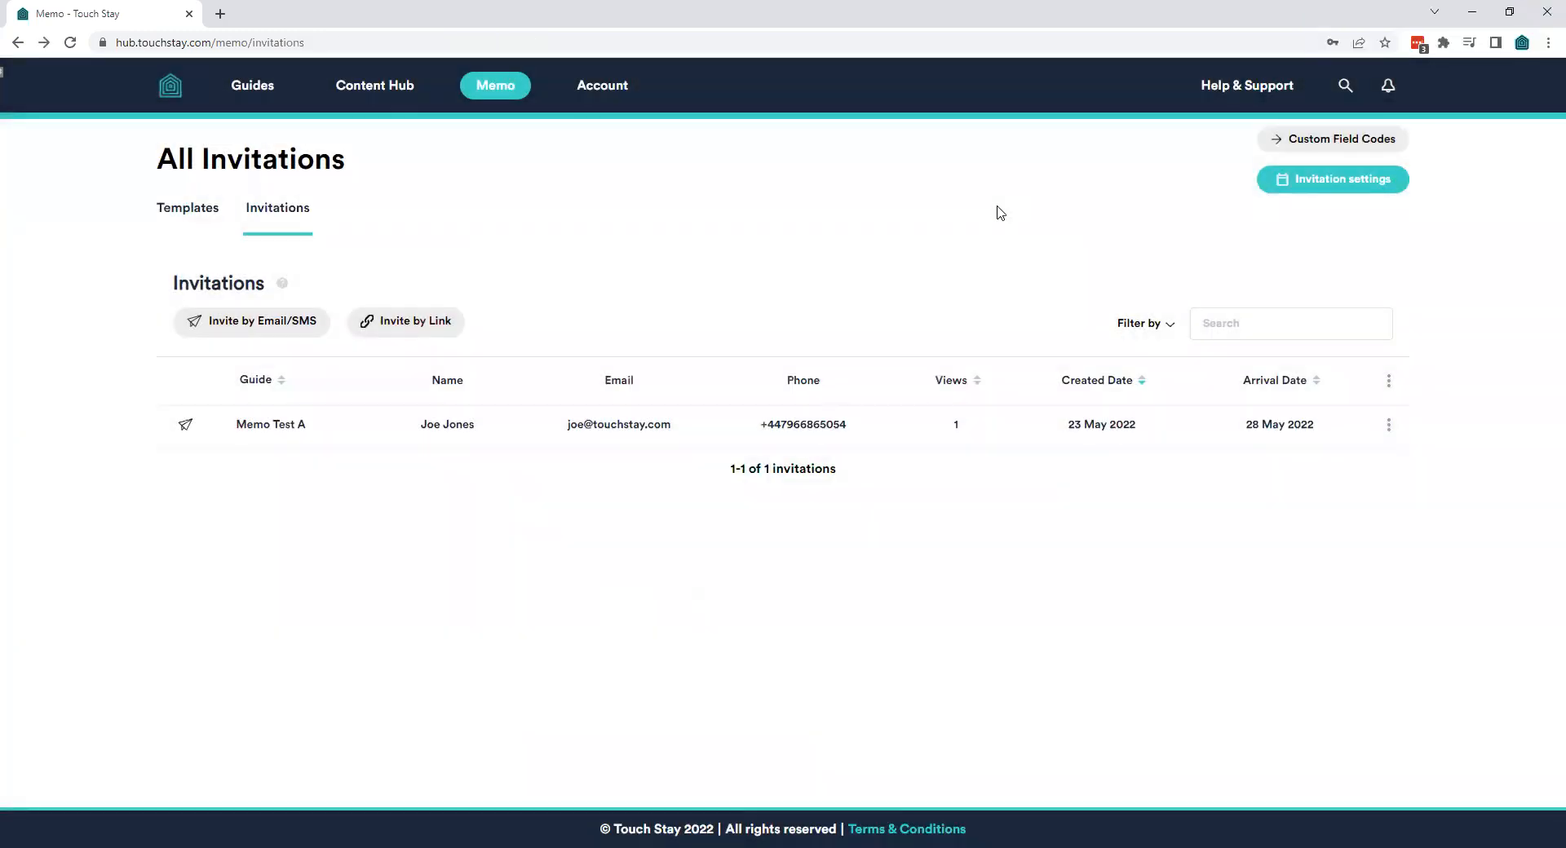
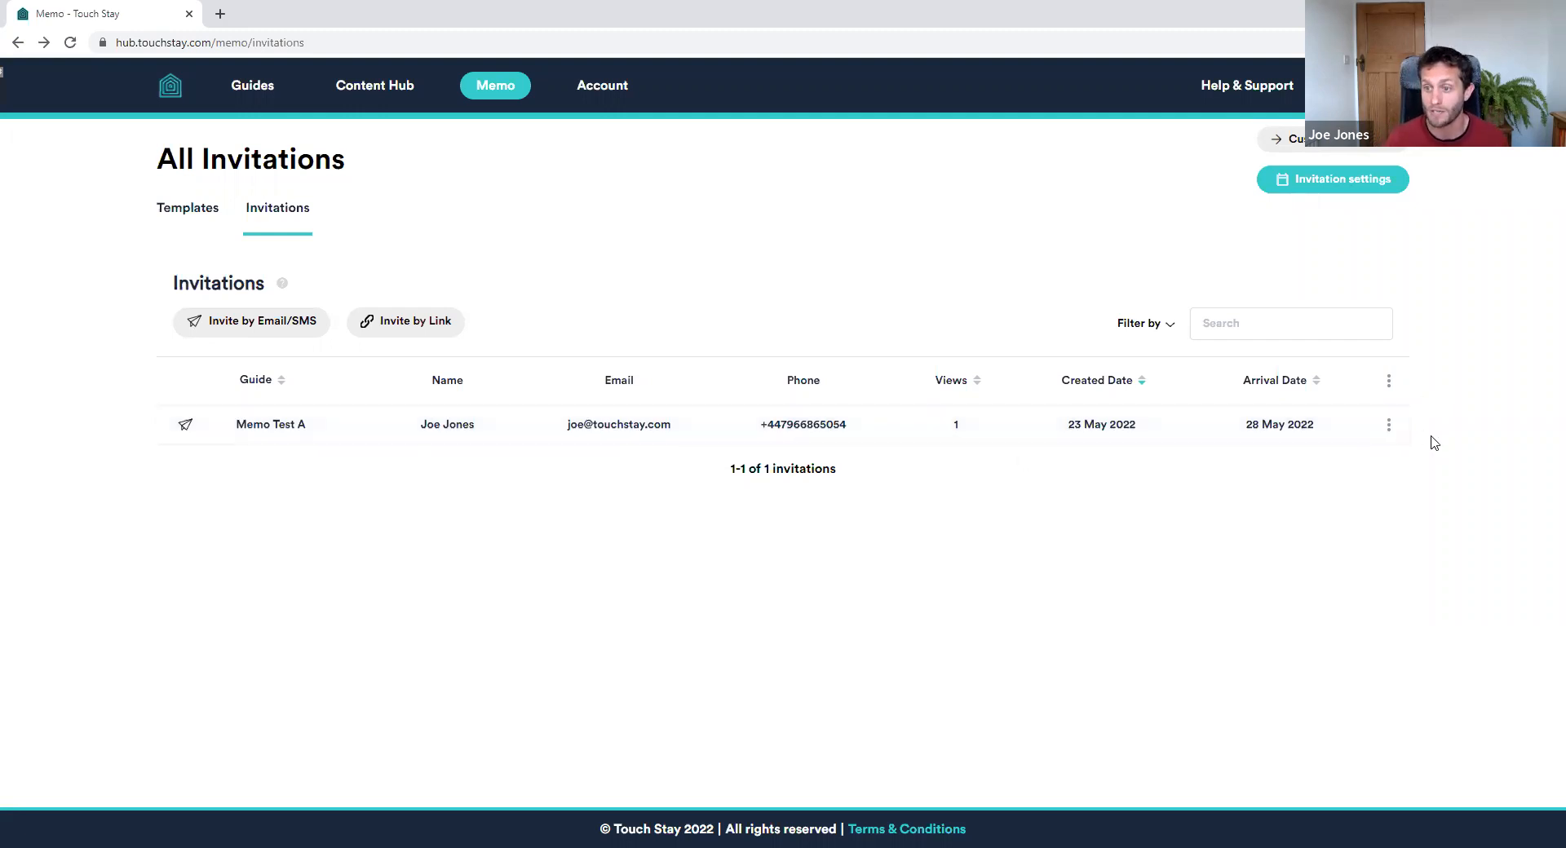
Glance at Memo Test A's message schedule and the invitation filter options
left_click(1390, 427)
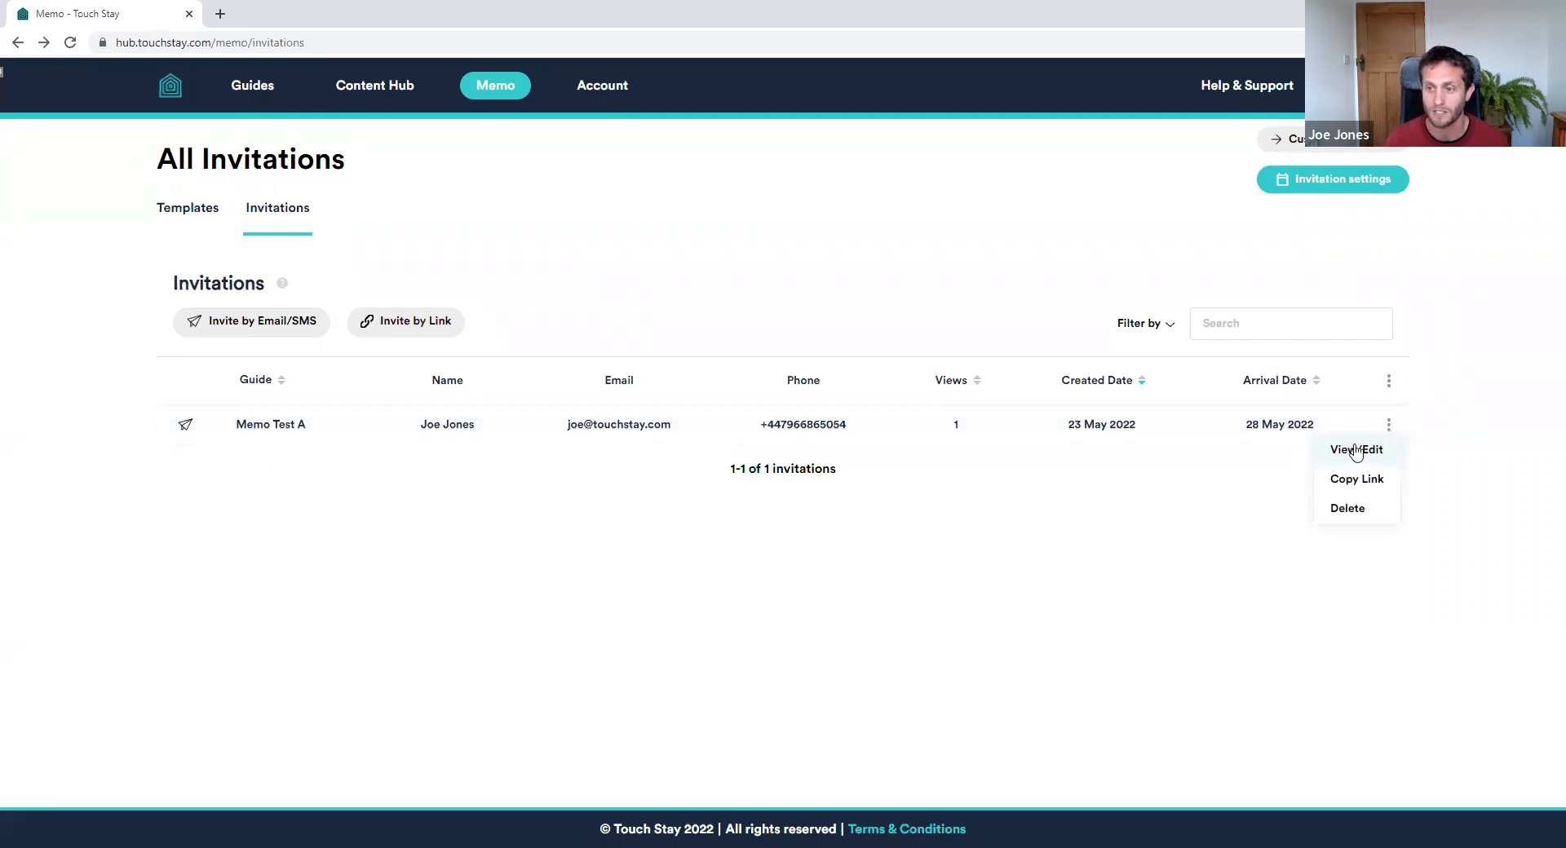
left_click(1350, 449)
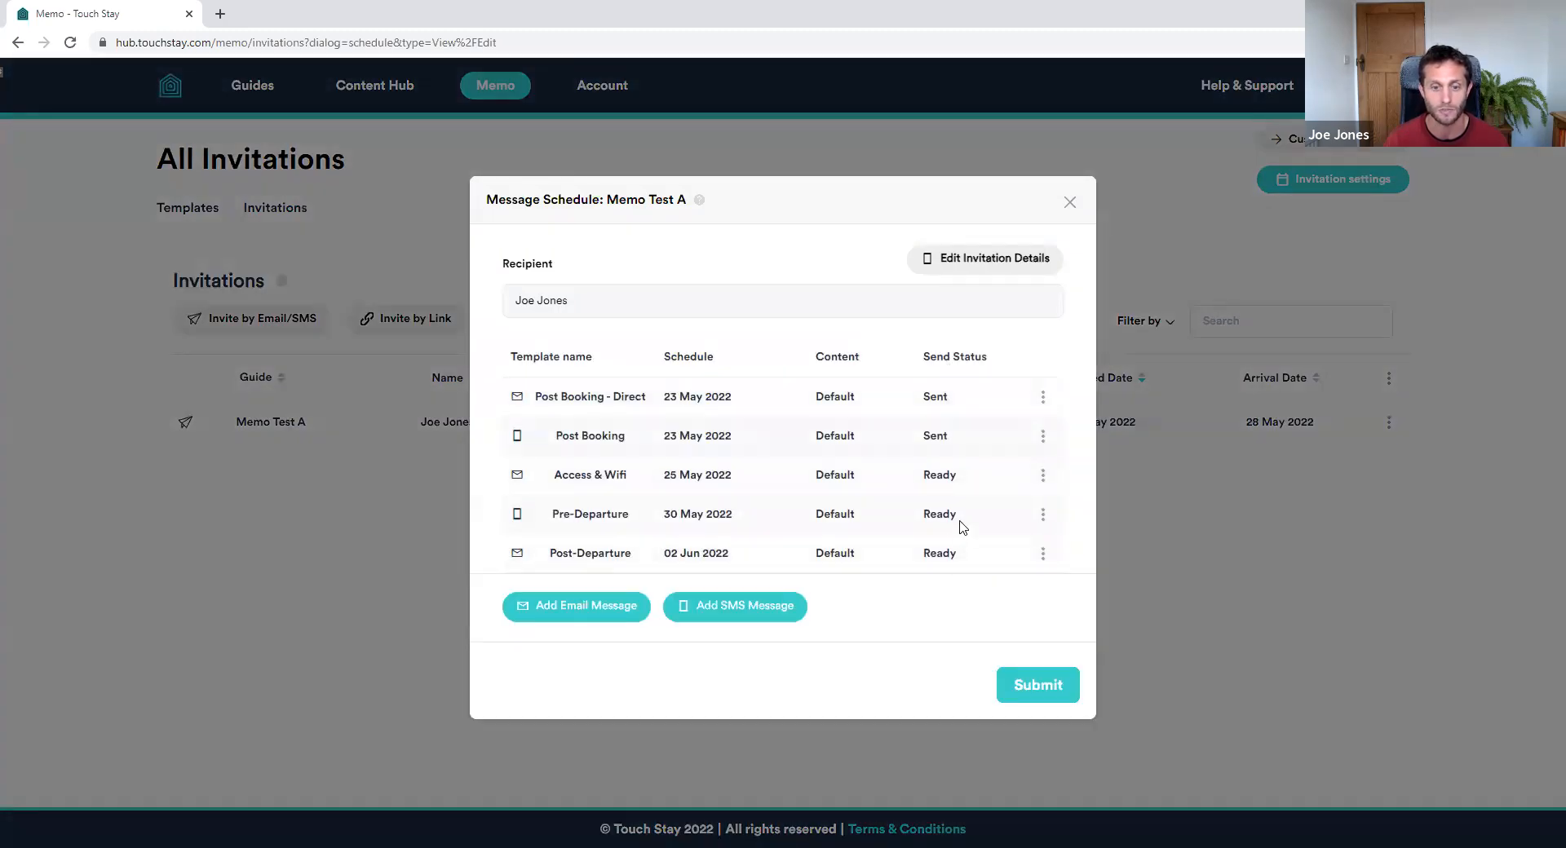
left_click(1070, 204)
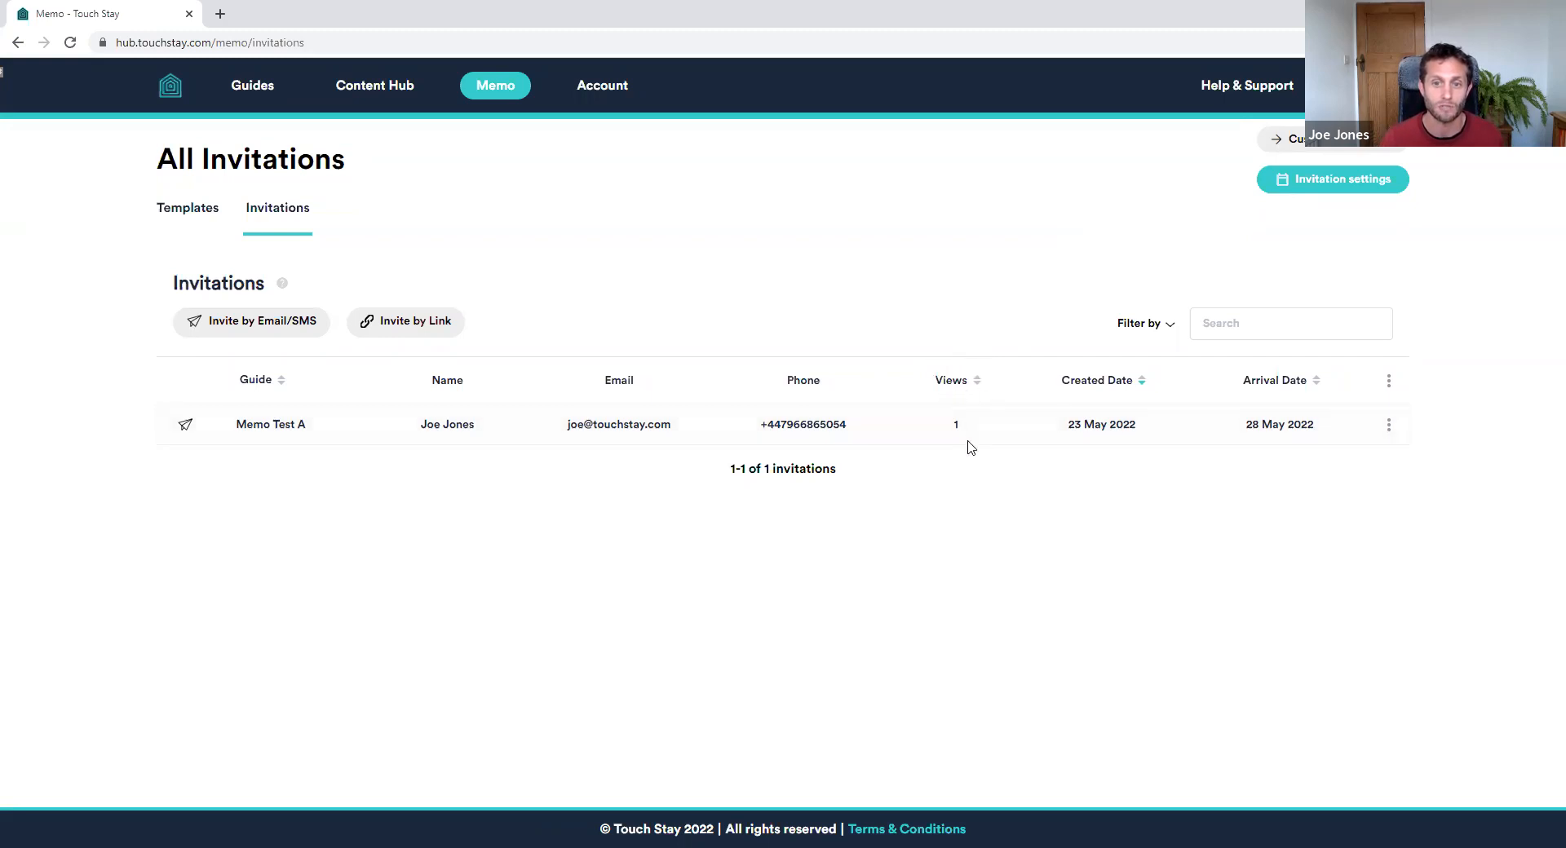
left_click(1170, 328)
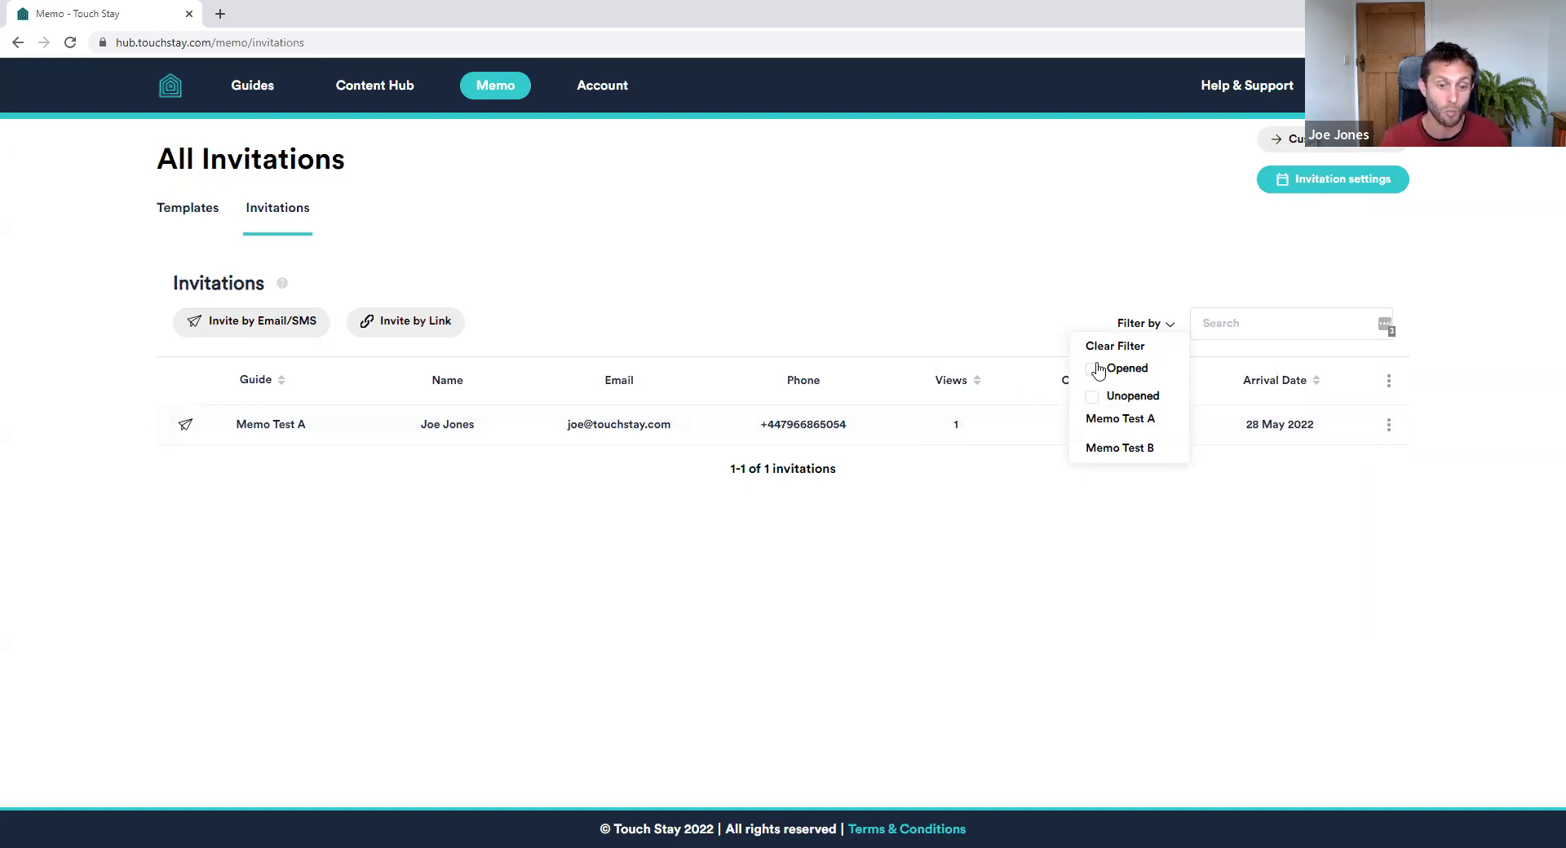
left_click(984, 228)
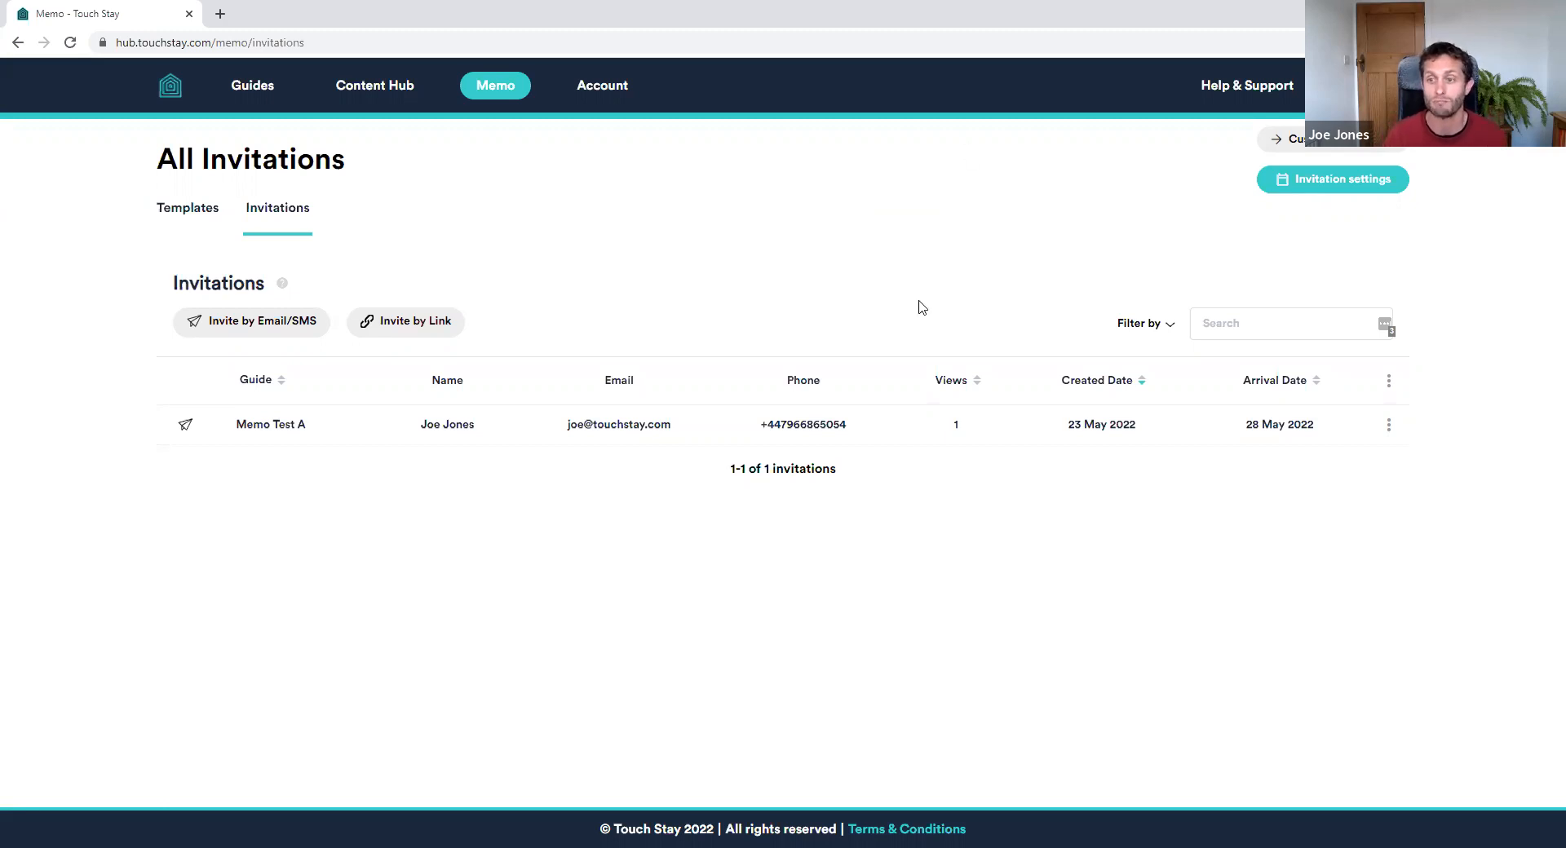
Preview the sent Post Booking - Direct email from Memo Test A's message schedule
left_click(1388, 424)
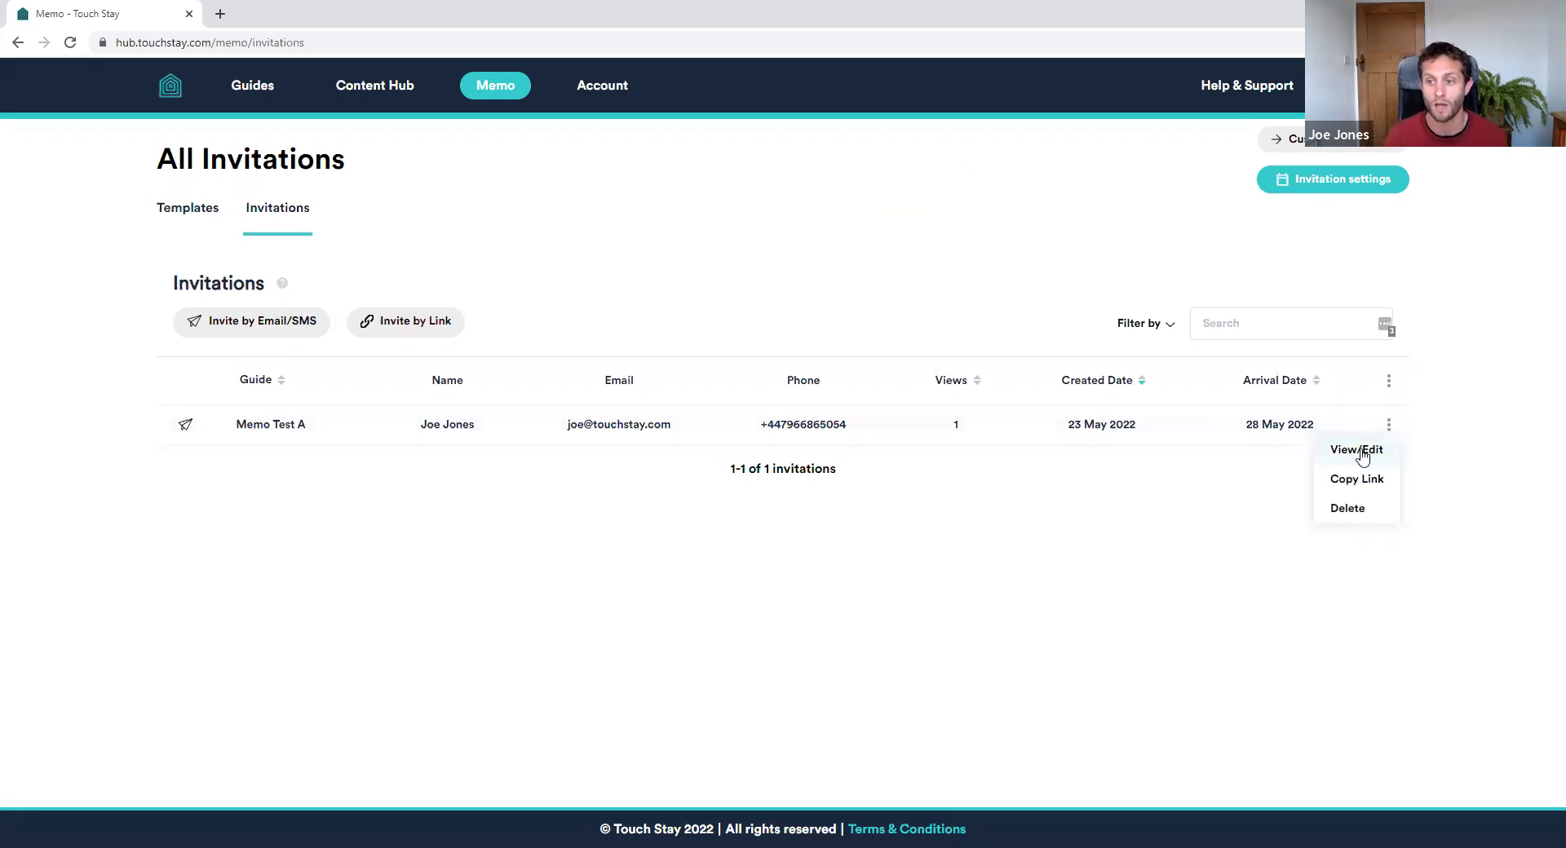
left_click(1360, 451)
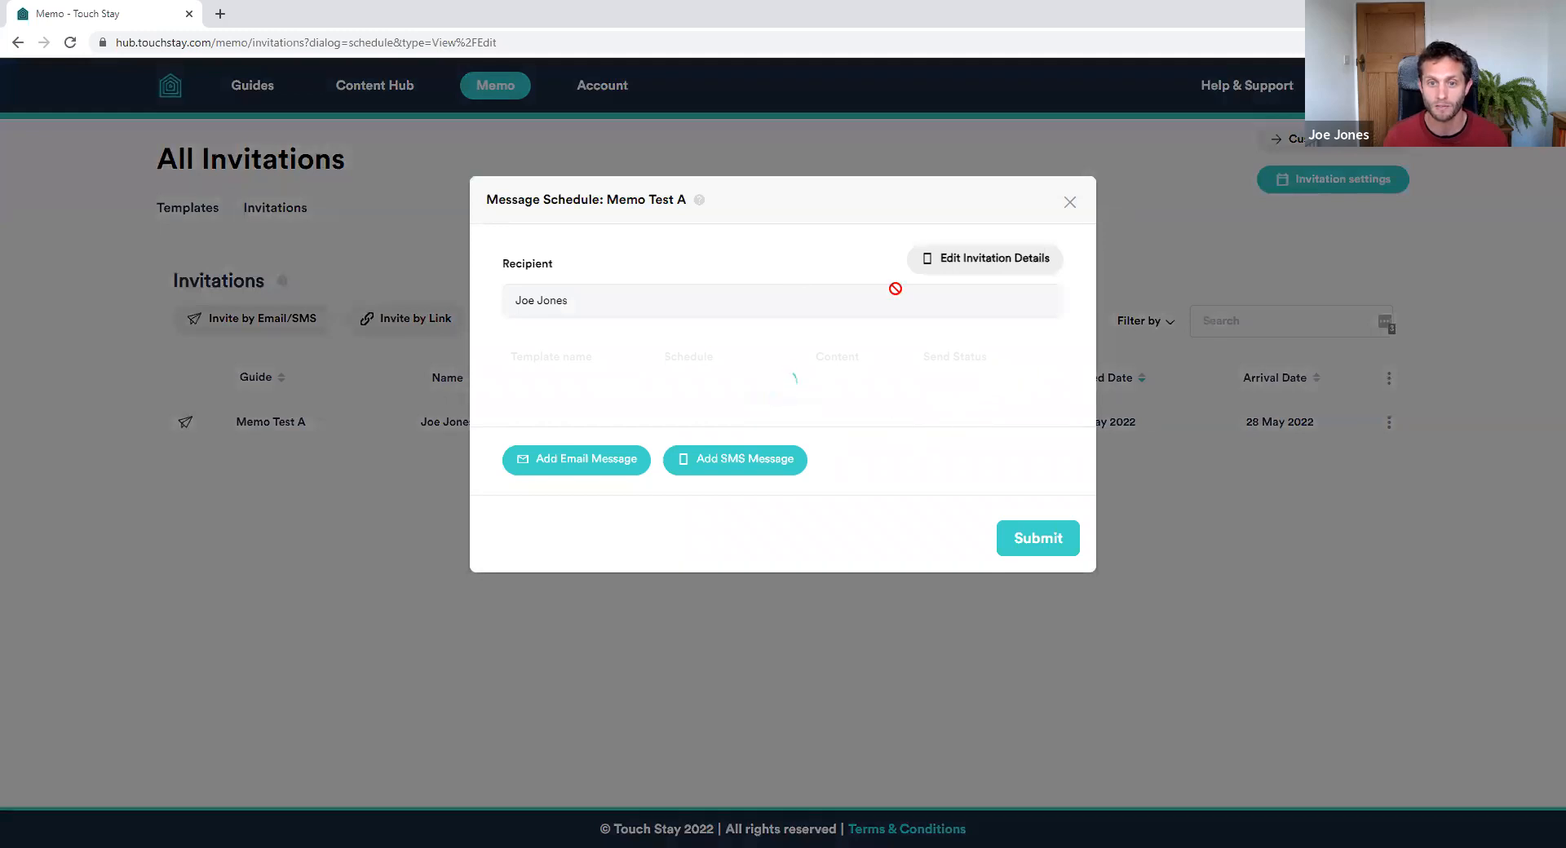
left_click(1043, 398)
left_click(988, 423)
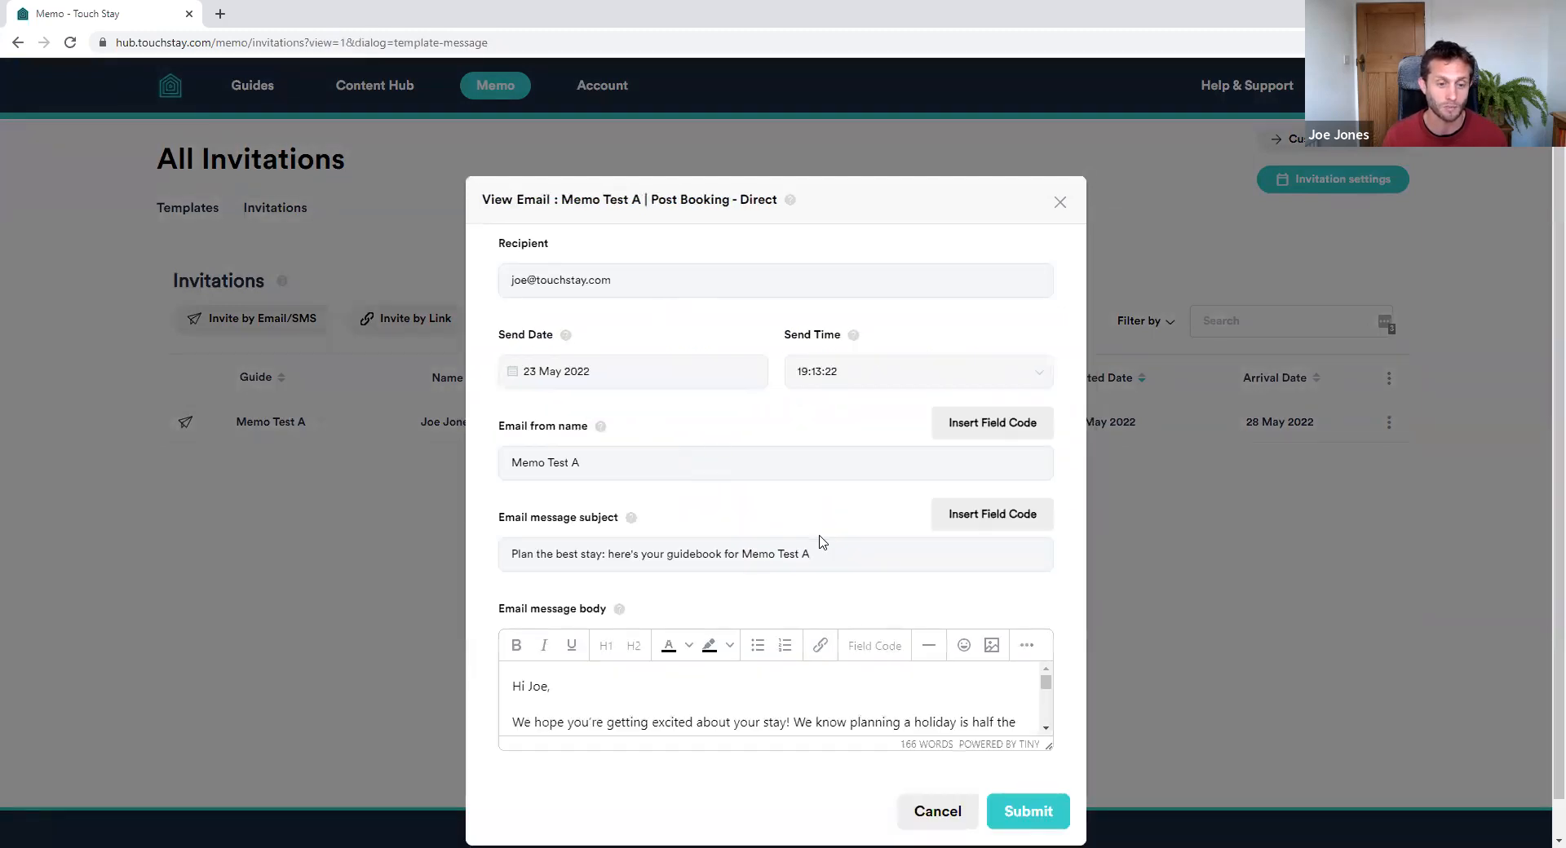
scroll(821, 543, "down", 1)
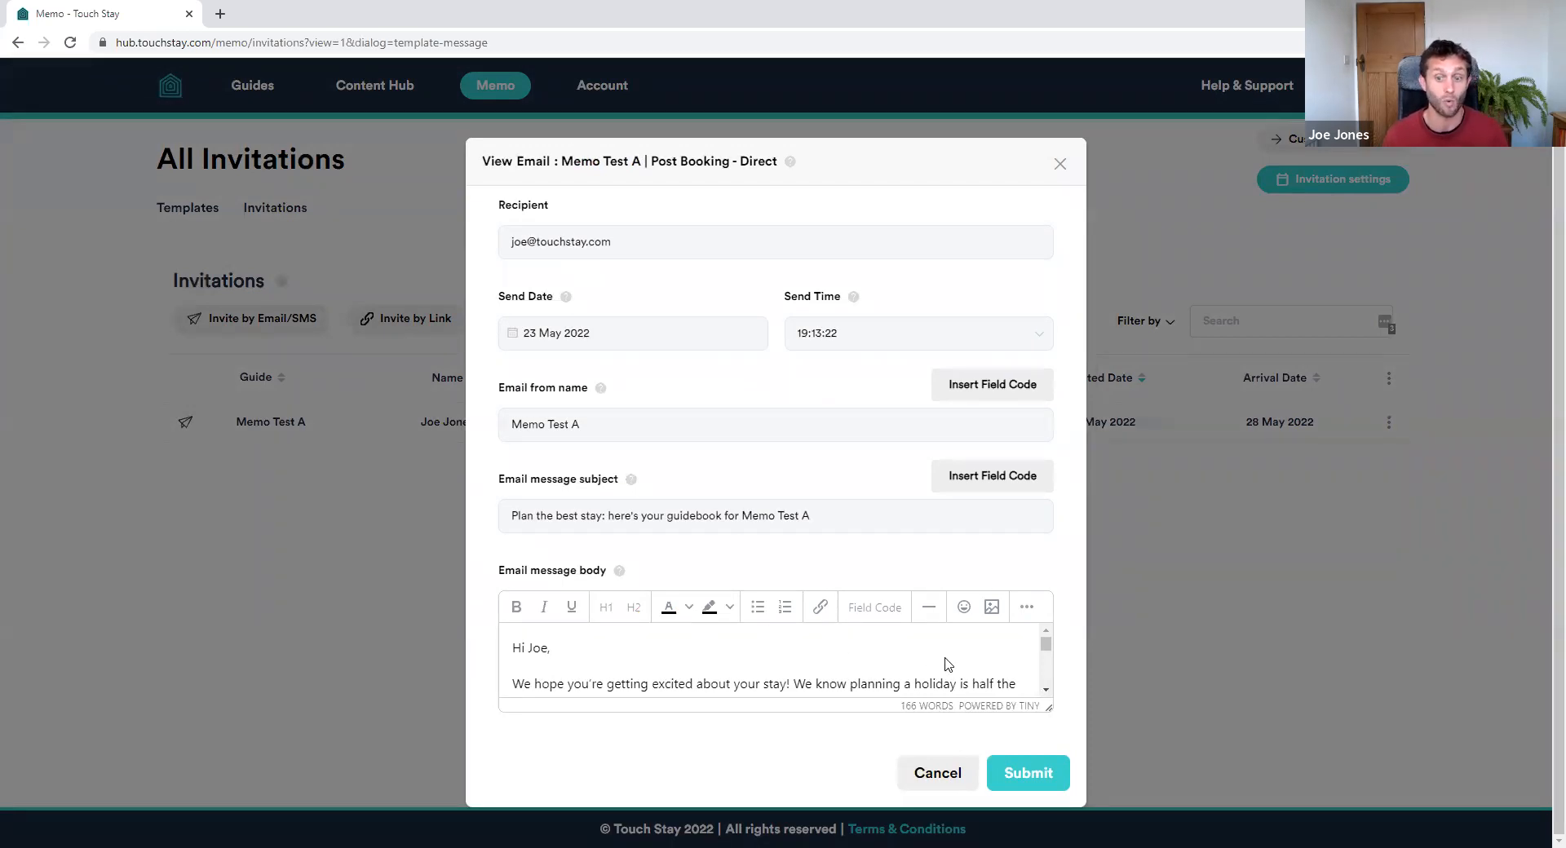
left_click(936, 771)
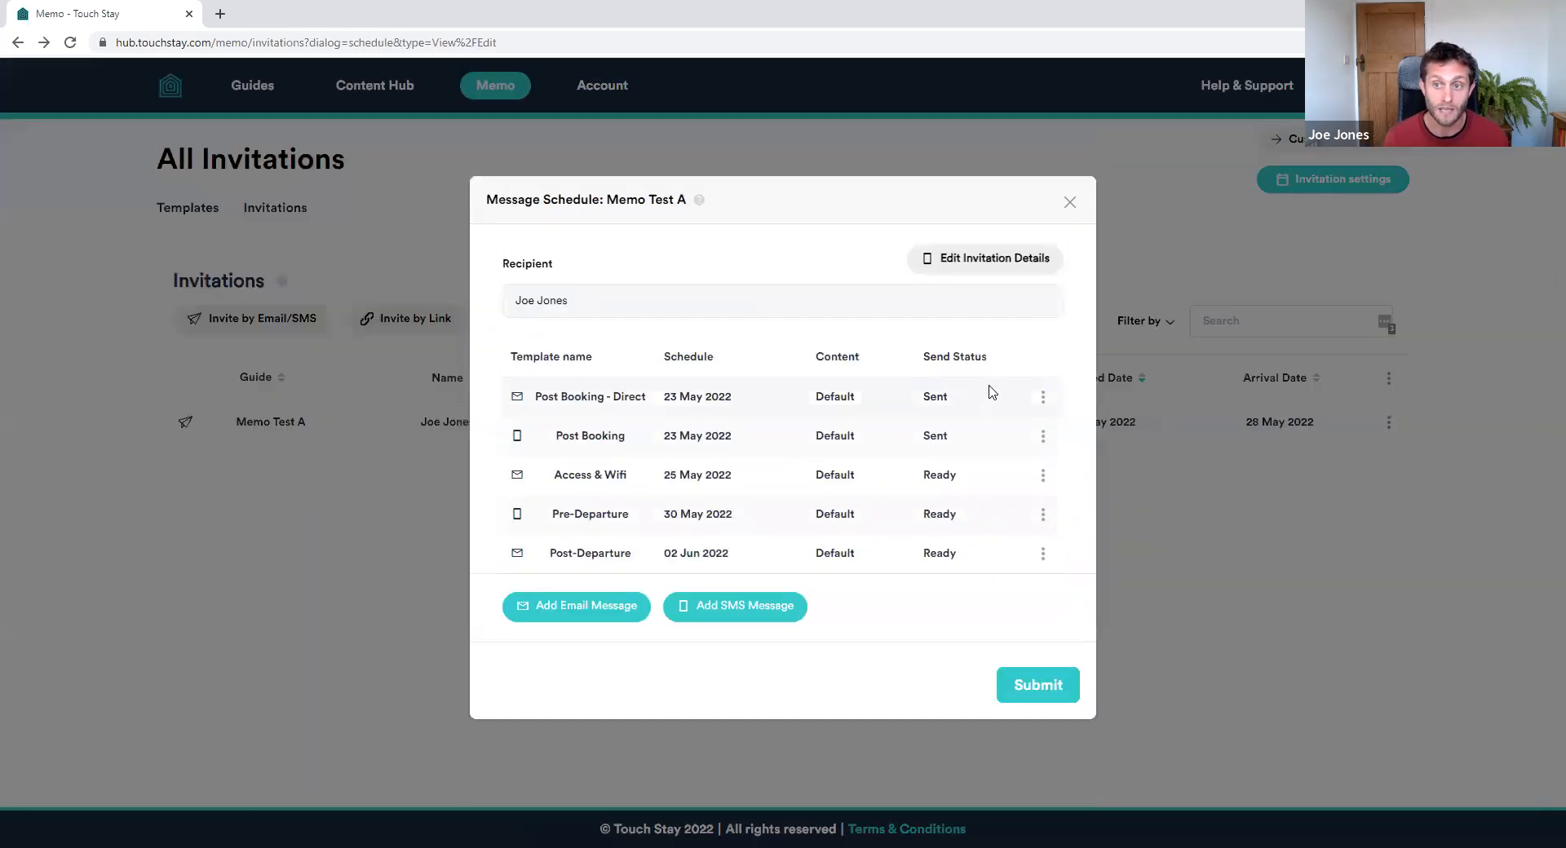
left_click(1042, 396)
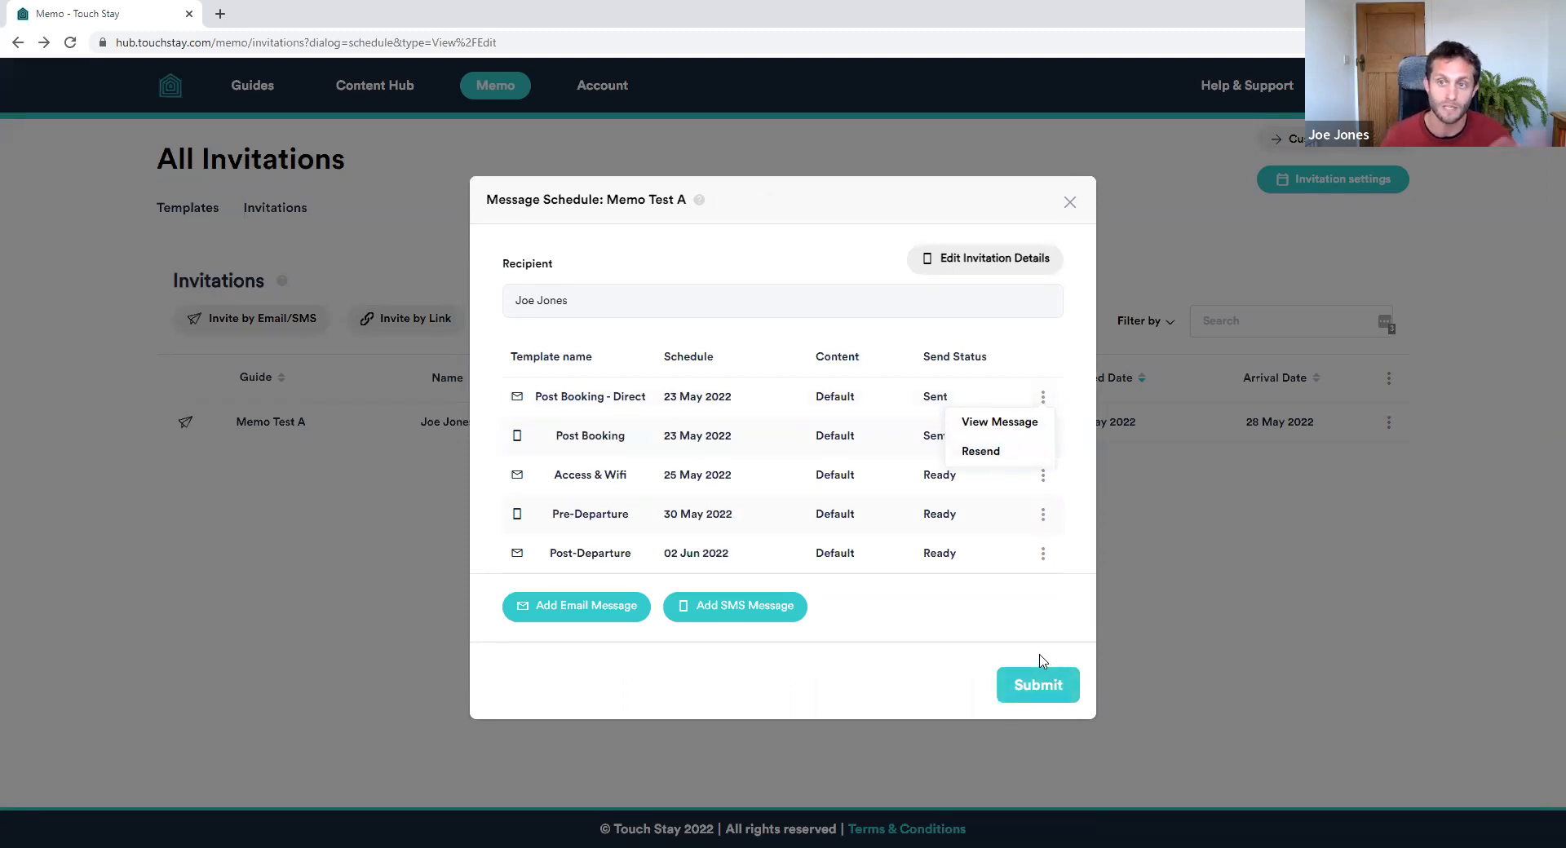
left_click(1069, 203)
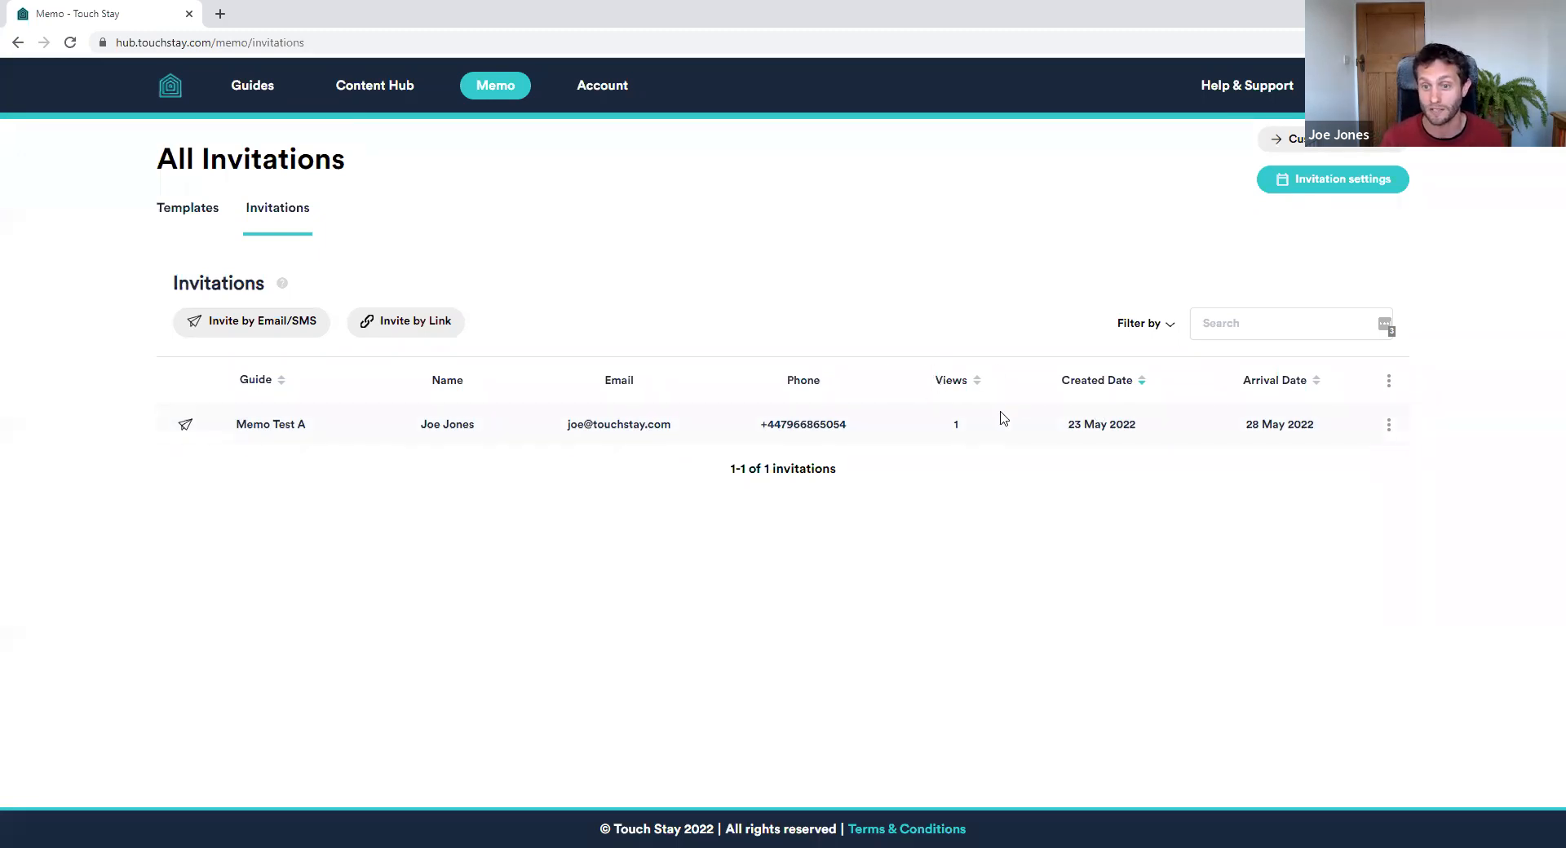
Check the invitation filter options, then go to the Guides list
left_click(1158, 325)
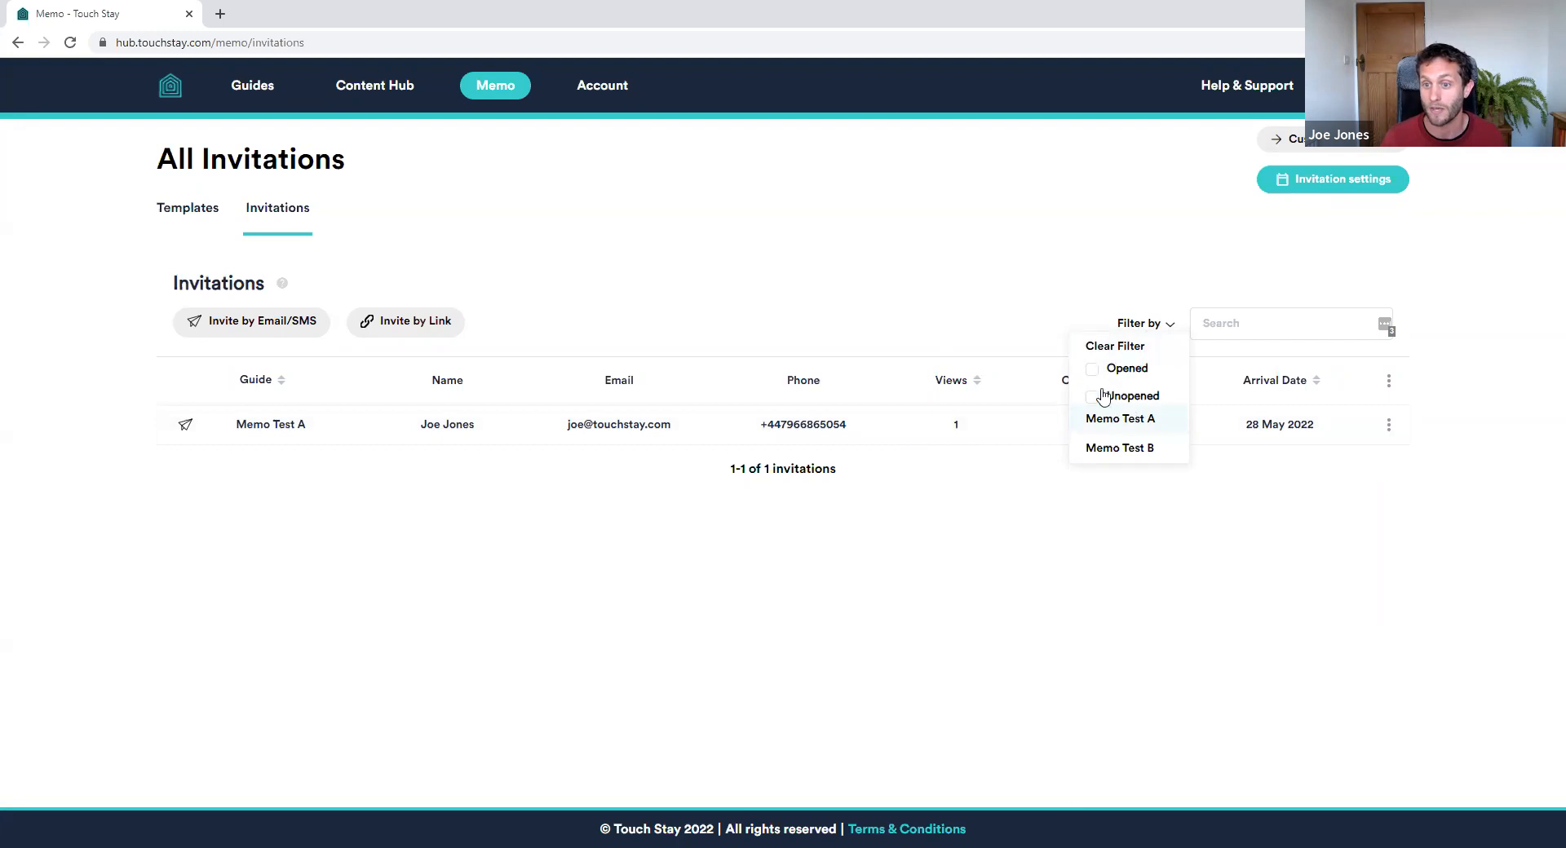
left_click(918, 288)
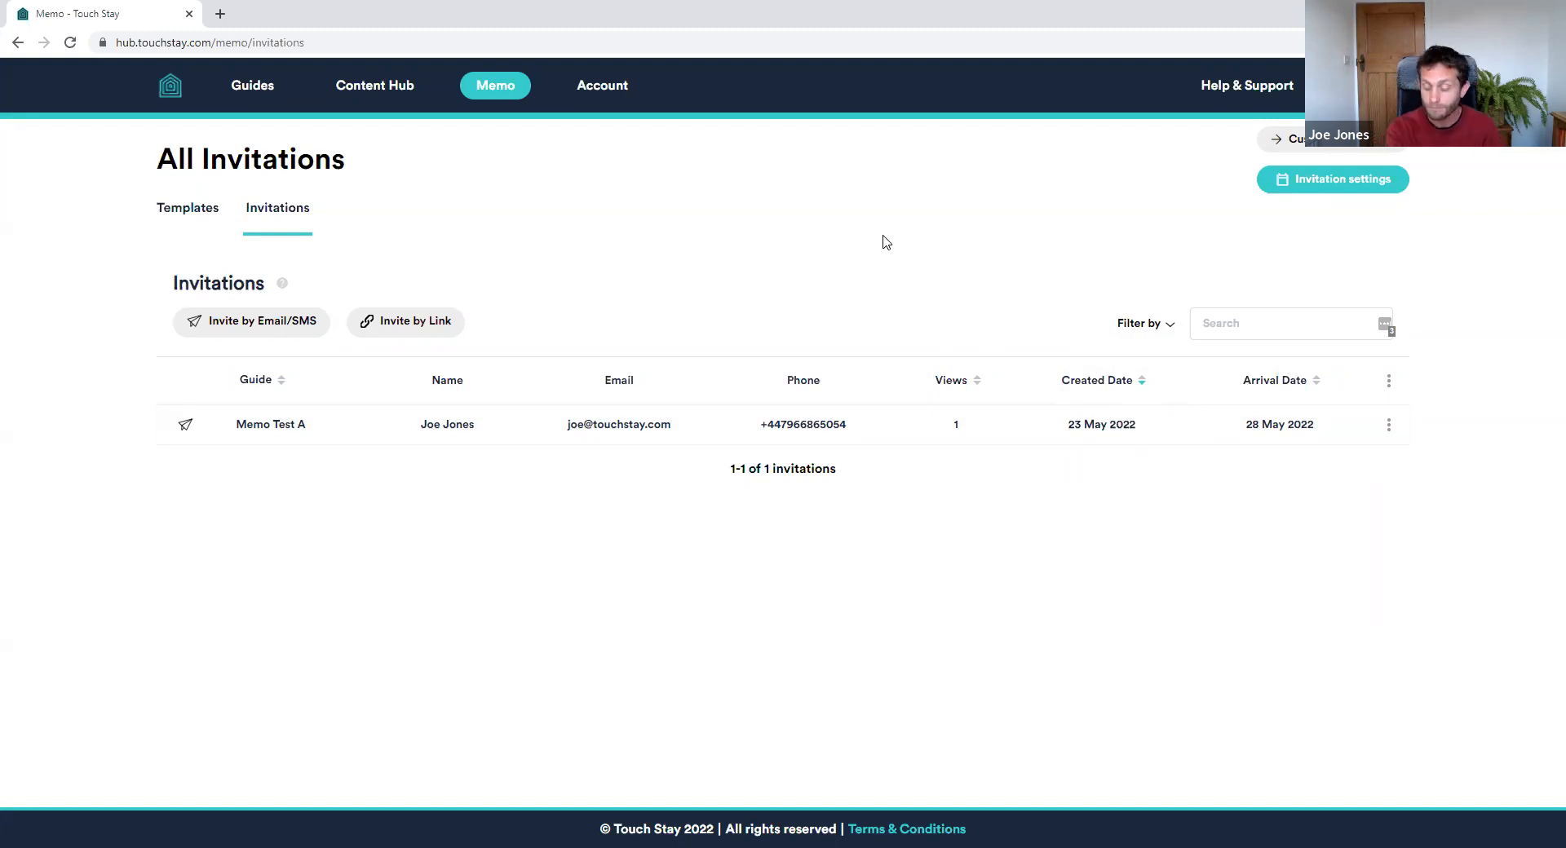
left_click(248, 88)
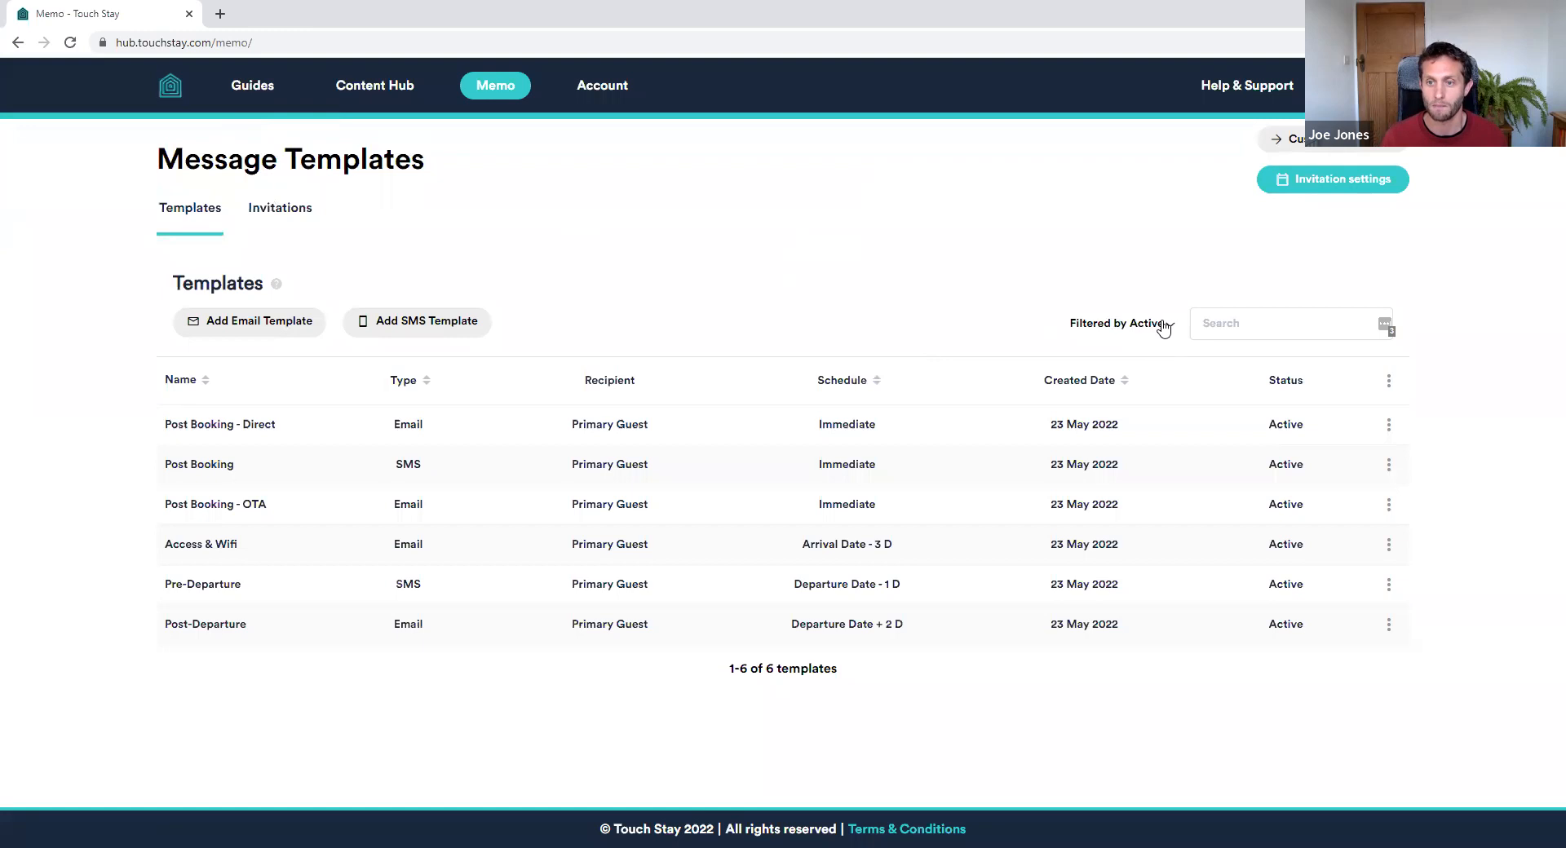
Check the template status filter, then the filter options on the Invitations list
left_click(1164, 325)
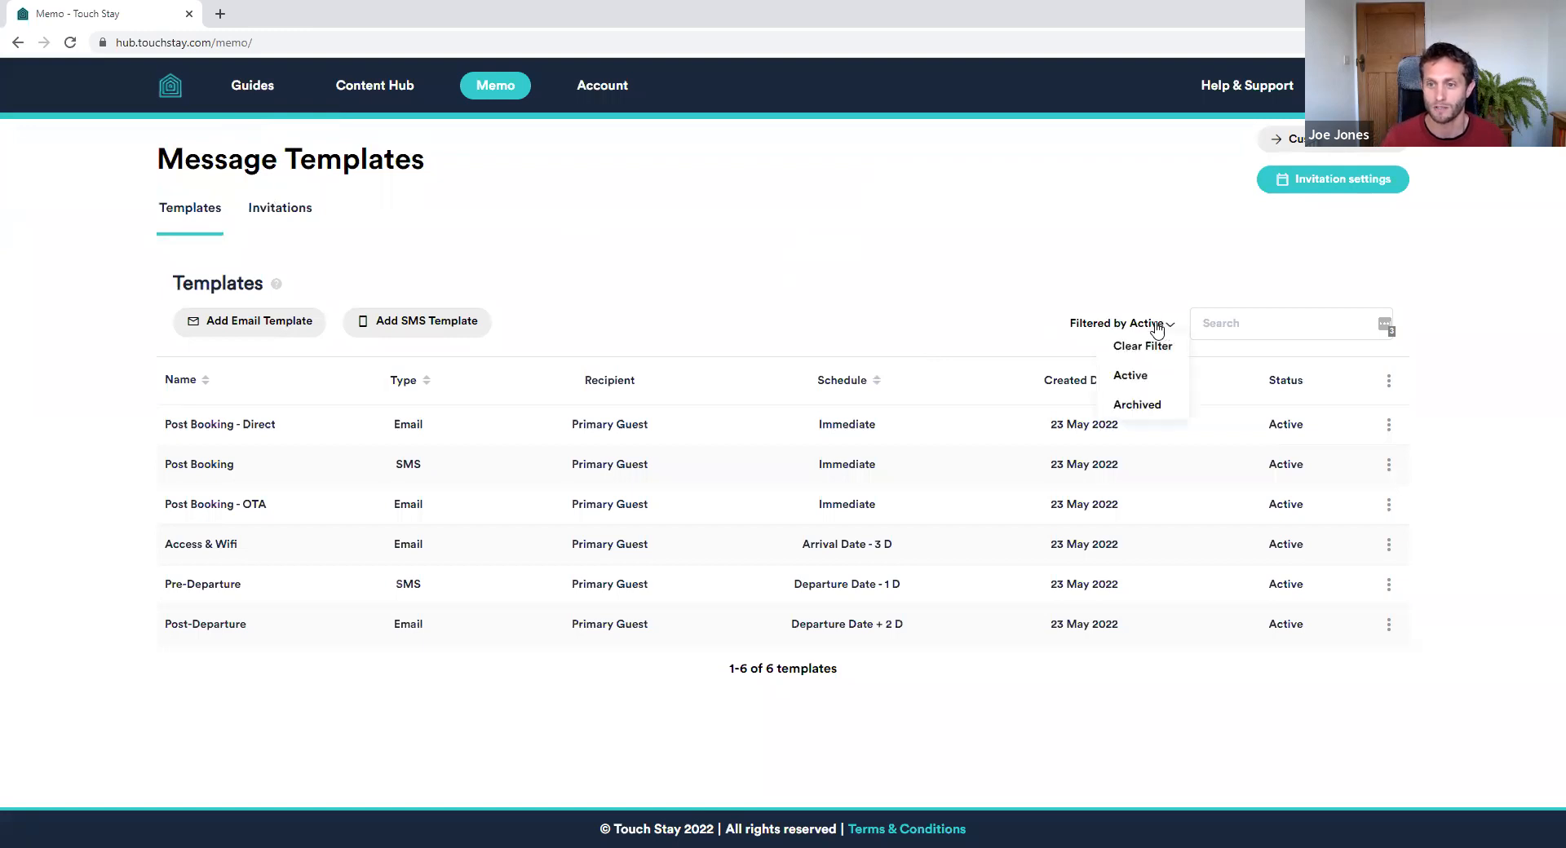
left_click(293, 210)
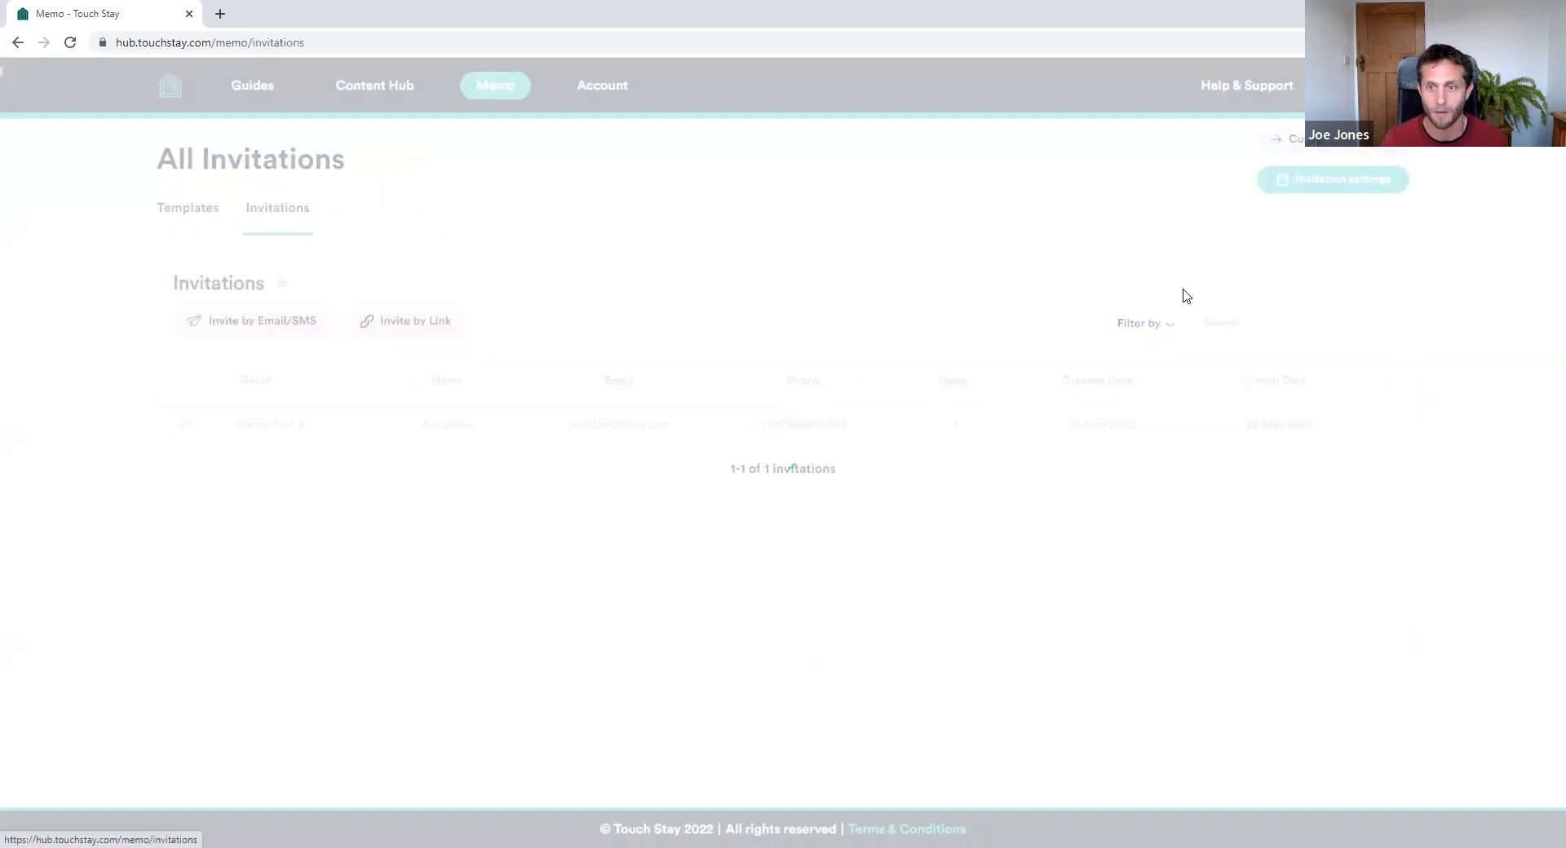
left_click(1152, 326)
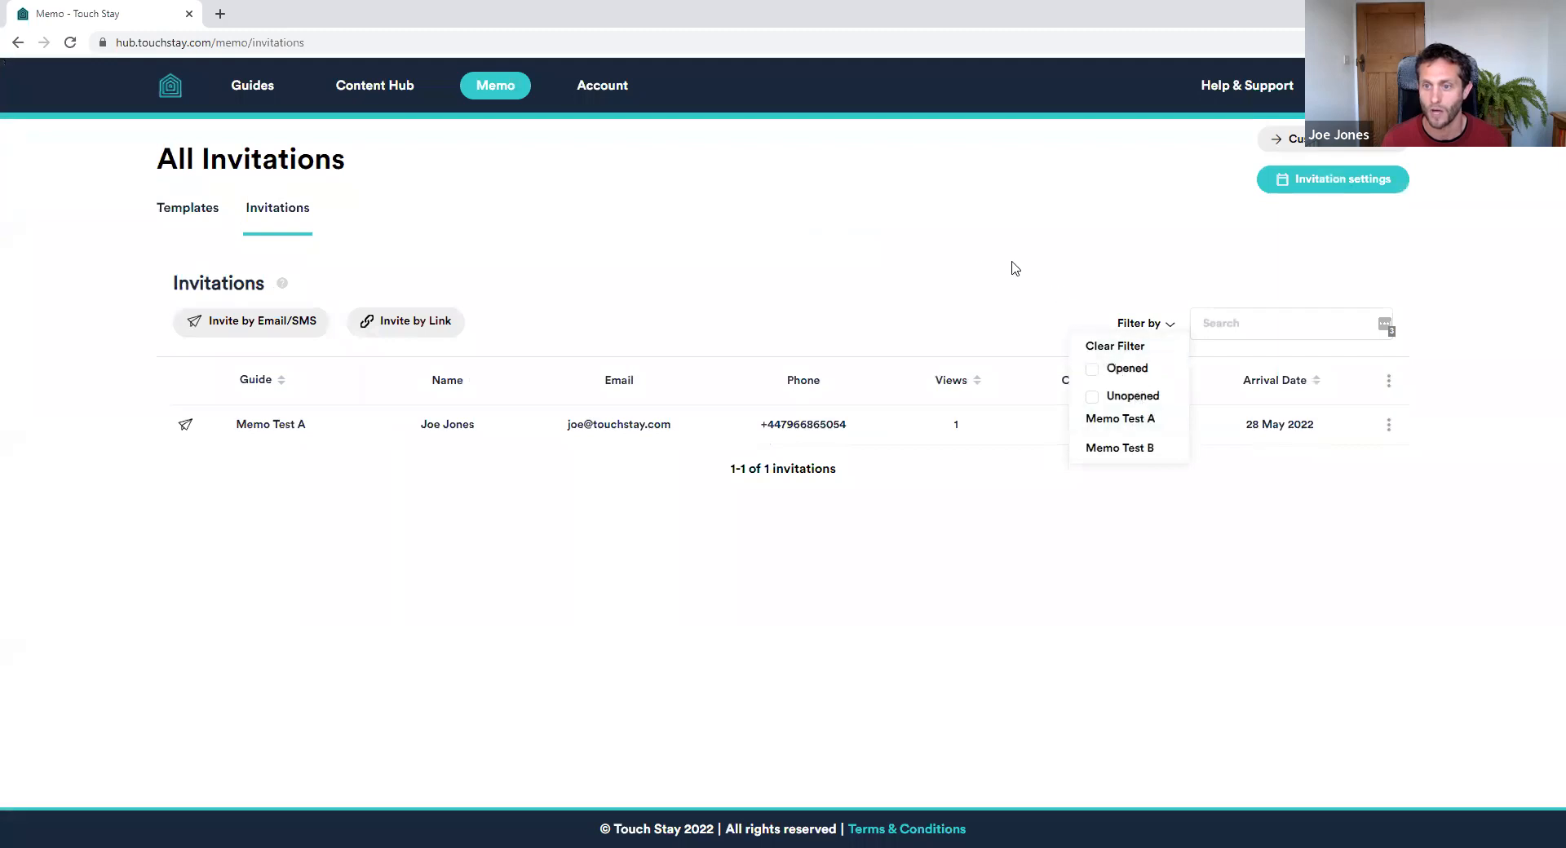
left_click(981, 252)
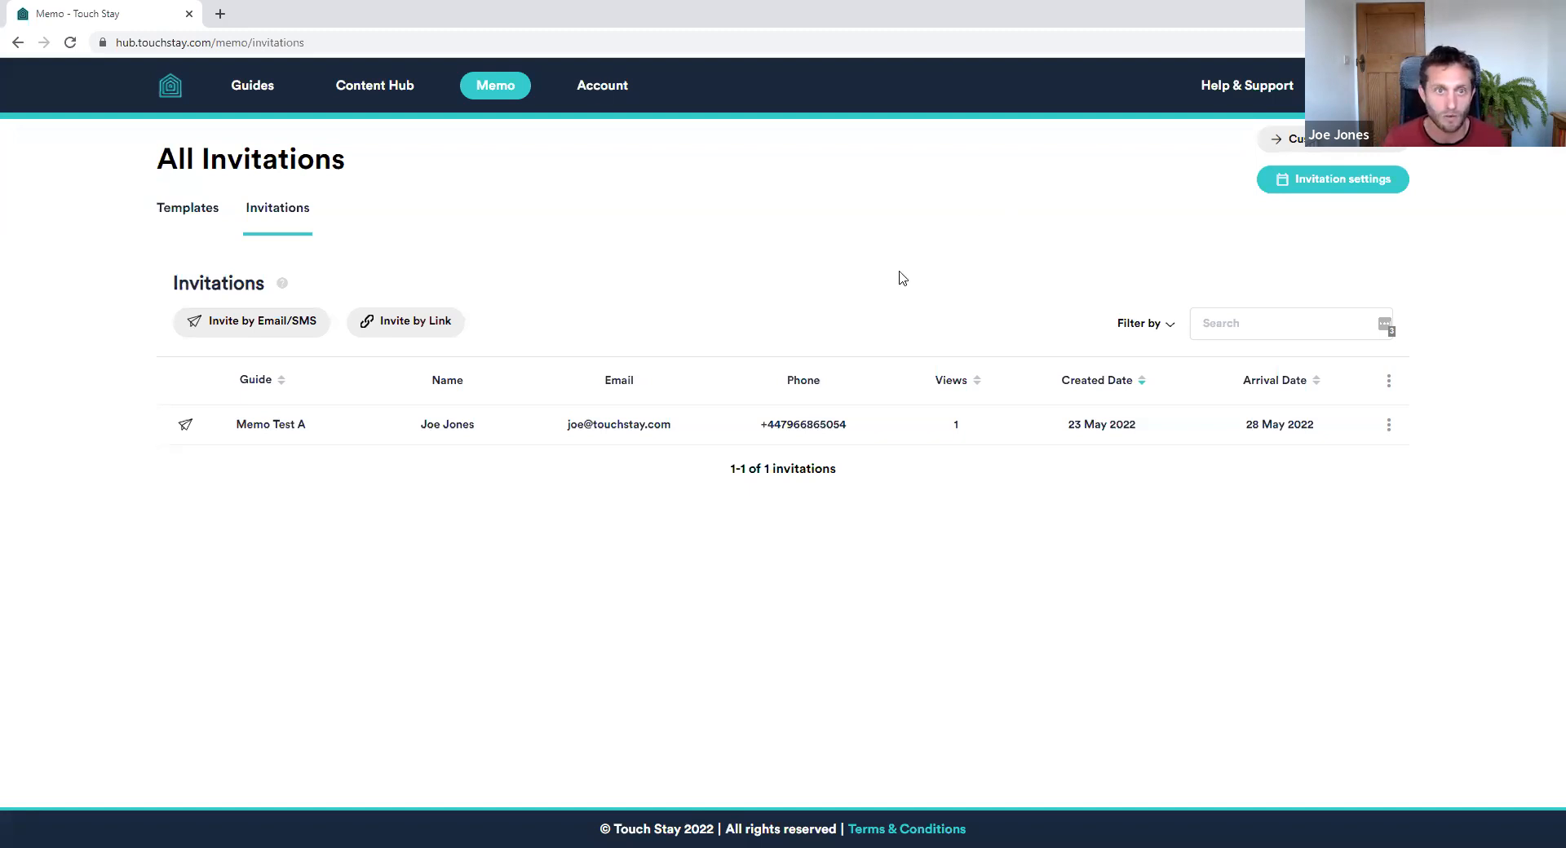
Log out of the account and log back in with the saved credentials
left_click(594, 91)
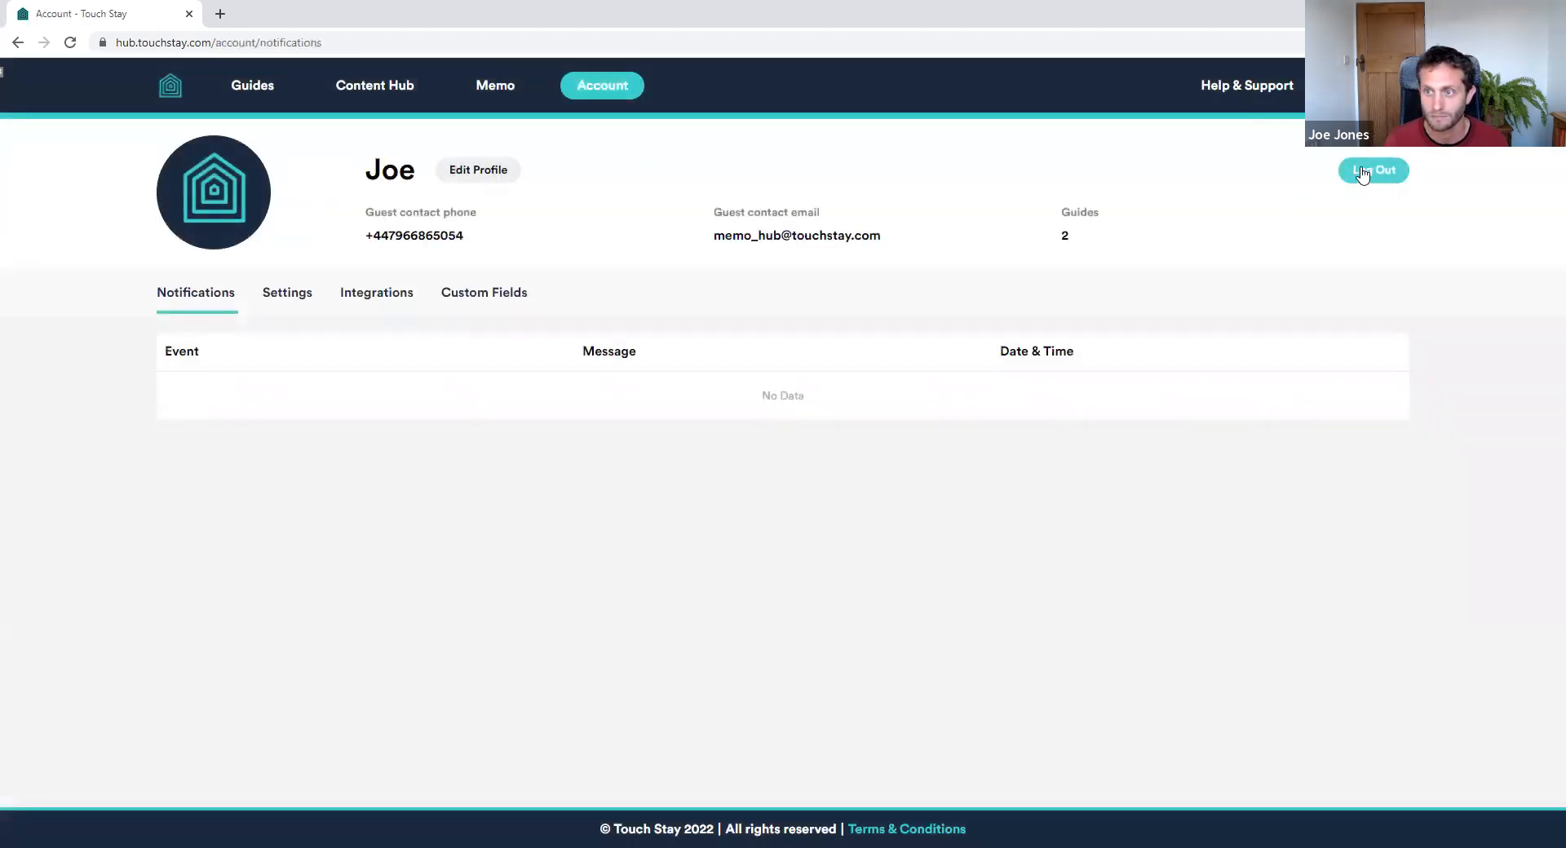
left_click(1364, 169)
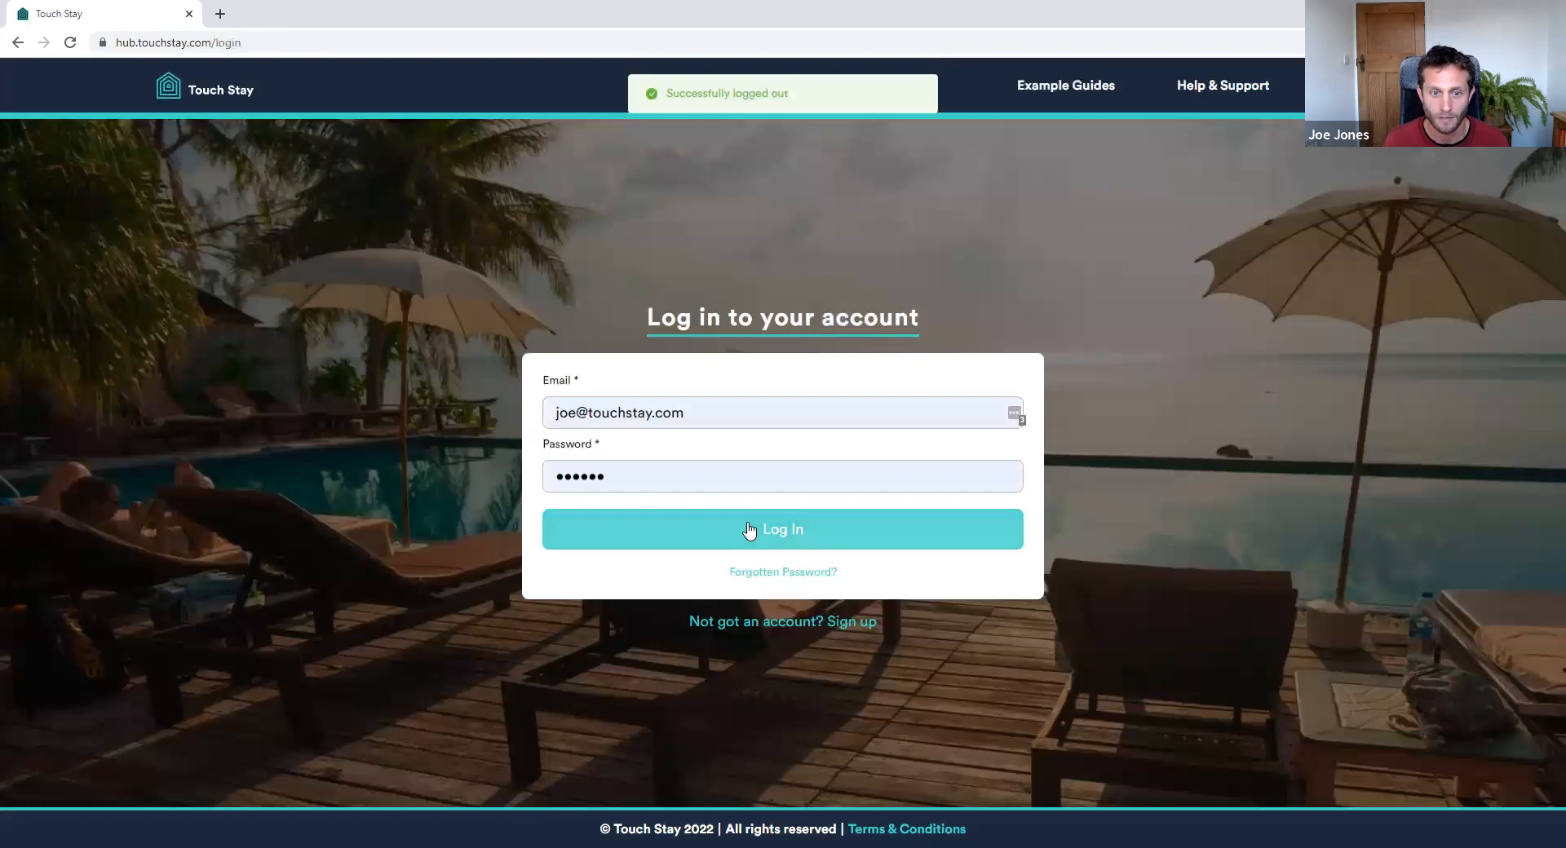
left_click(748, 534)
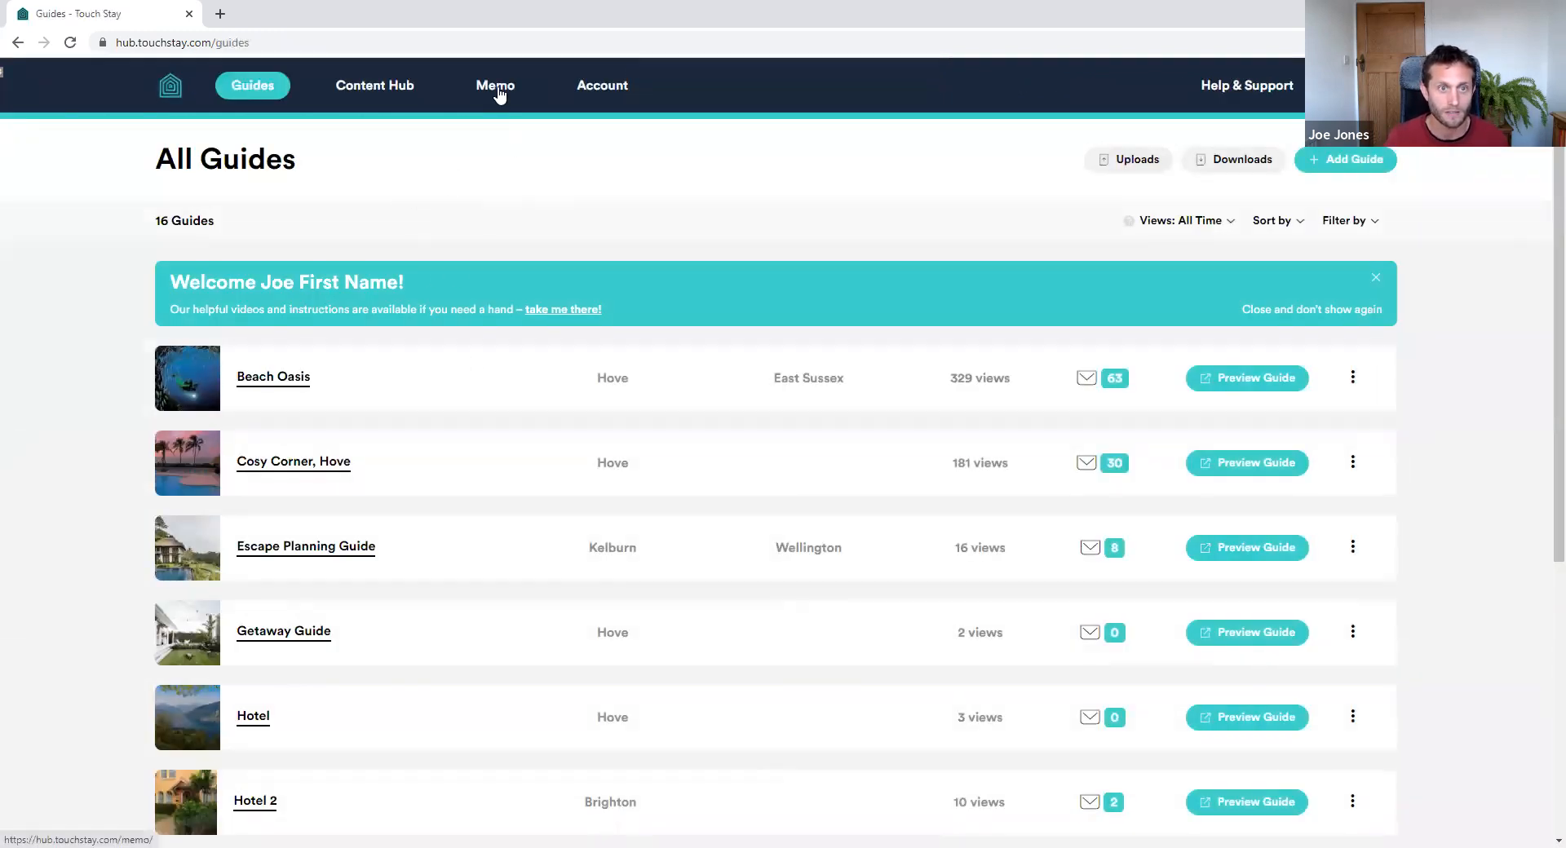
Open Memo's Message Templates and review the 66 Active - Legacy templates
left_click(500, 96)
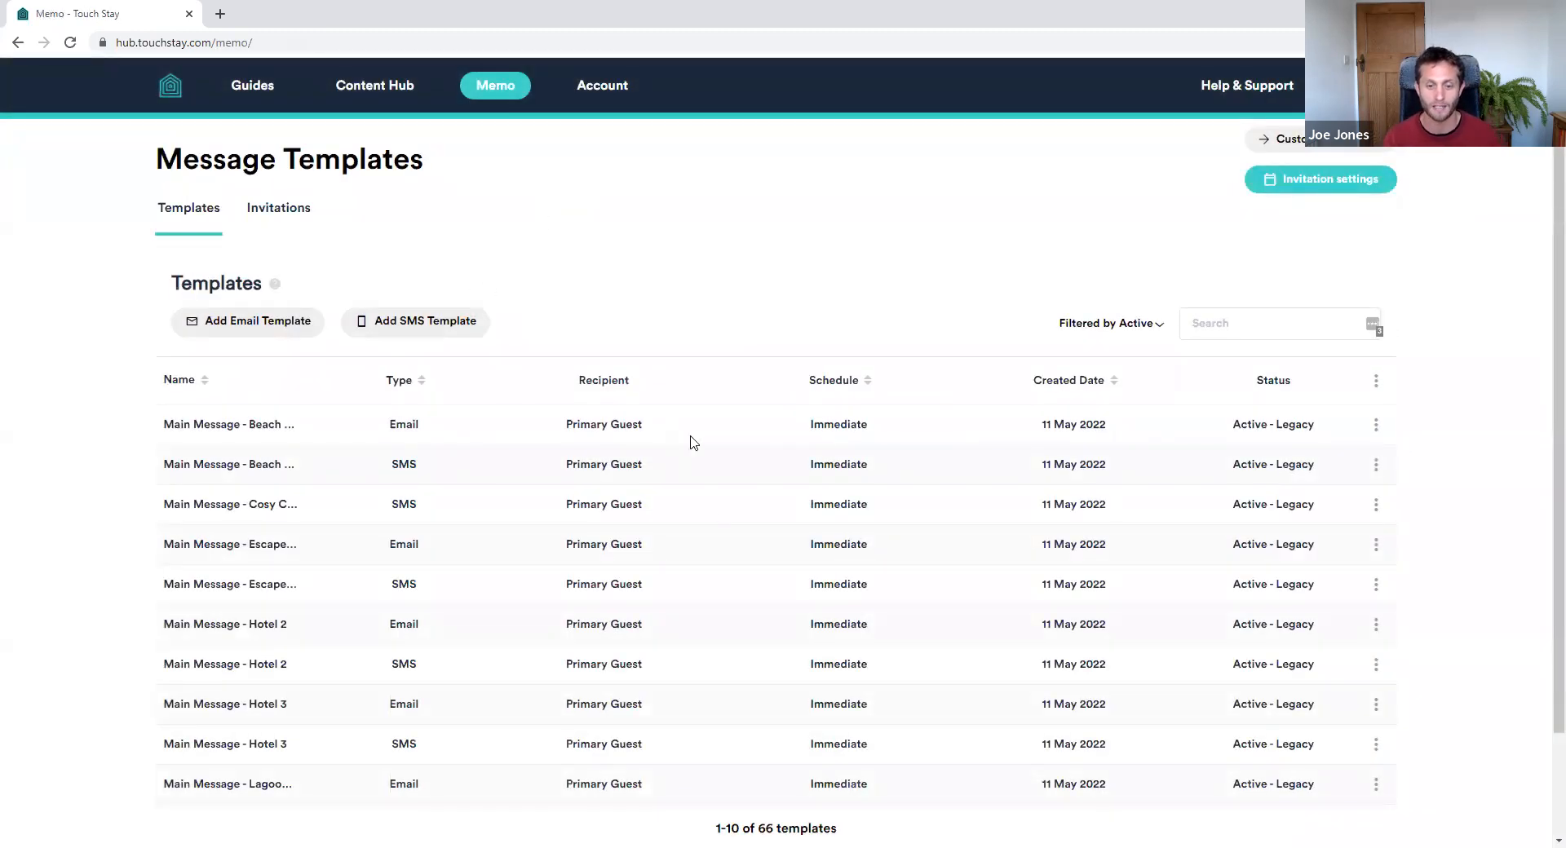
scroll(766, 699, "down", 2)
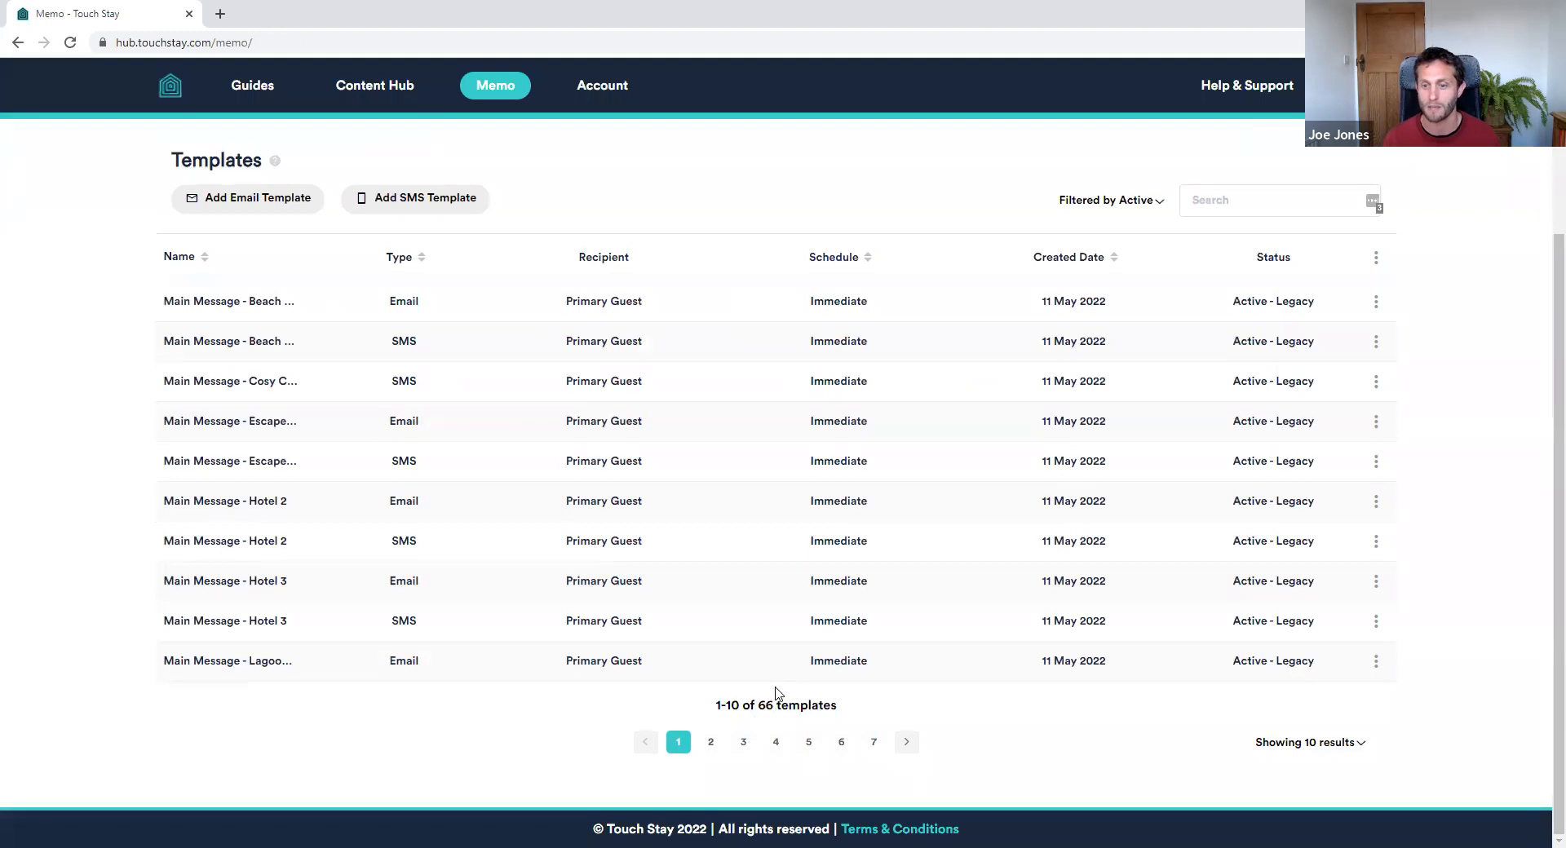
scroll(769, 526, "up", 2)
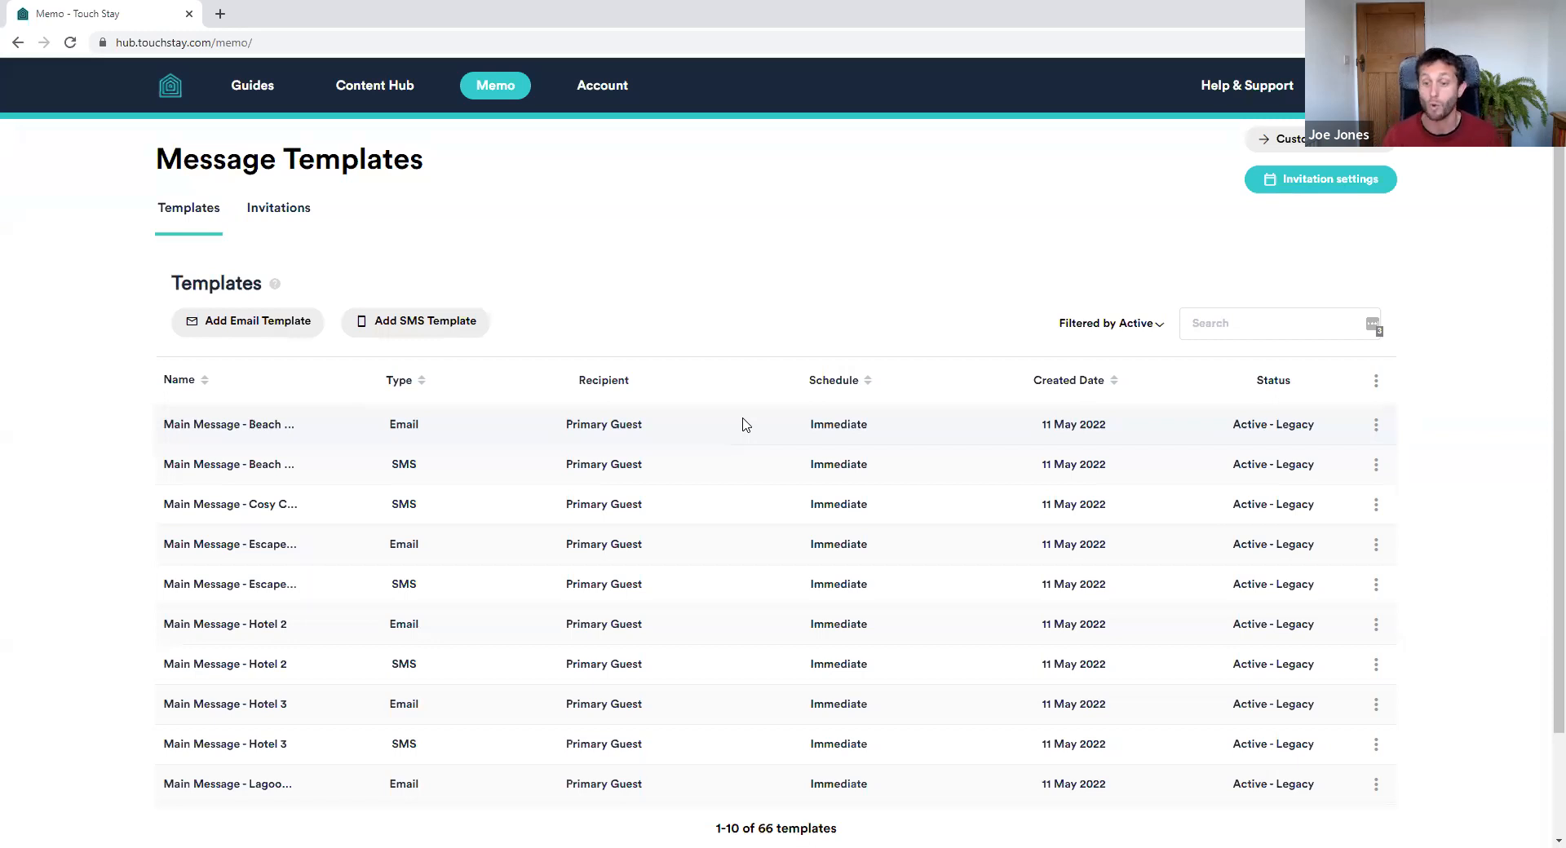
left_click(1376, 425)
left_click(1348, 448)
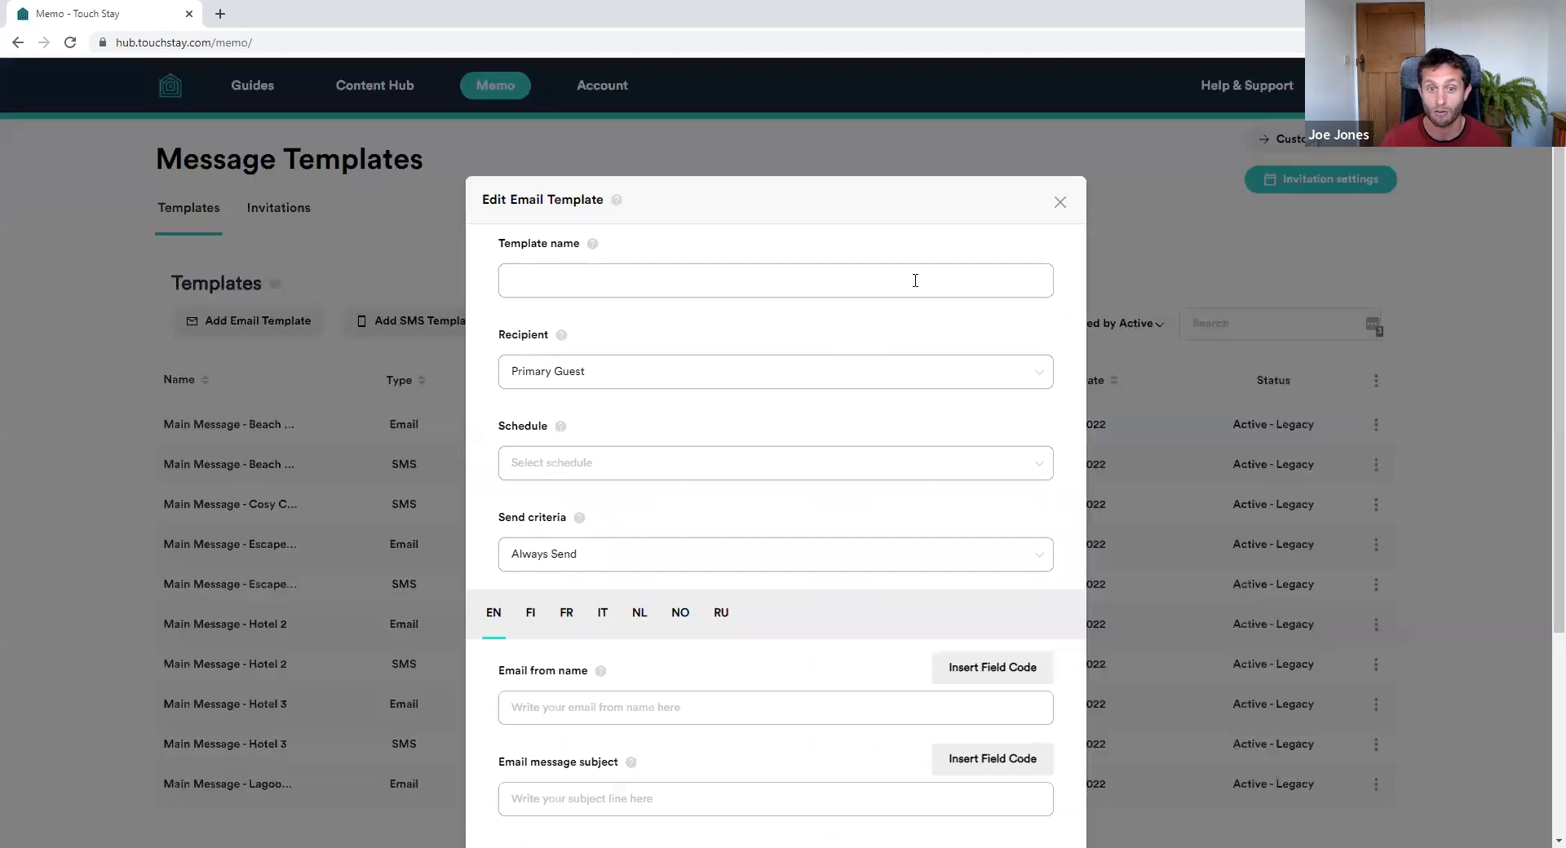
scroll(766, 424, "down", 5)
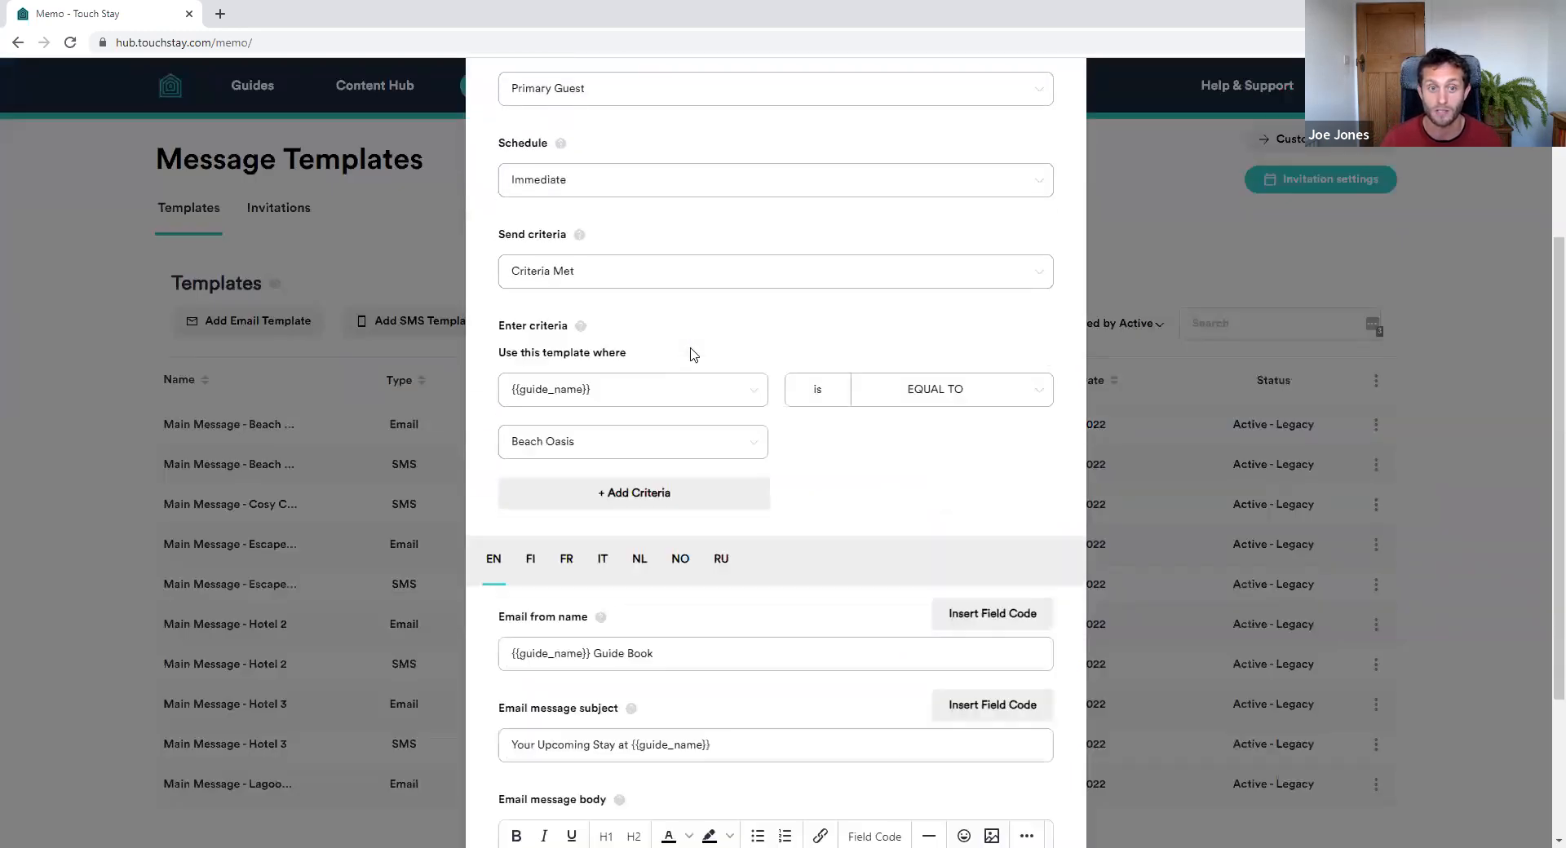
scroll(690, 563, "up", 3)
scroll(690, 563, "down", 2)
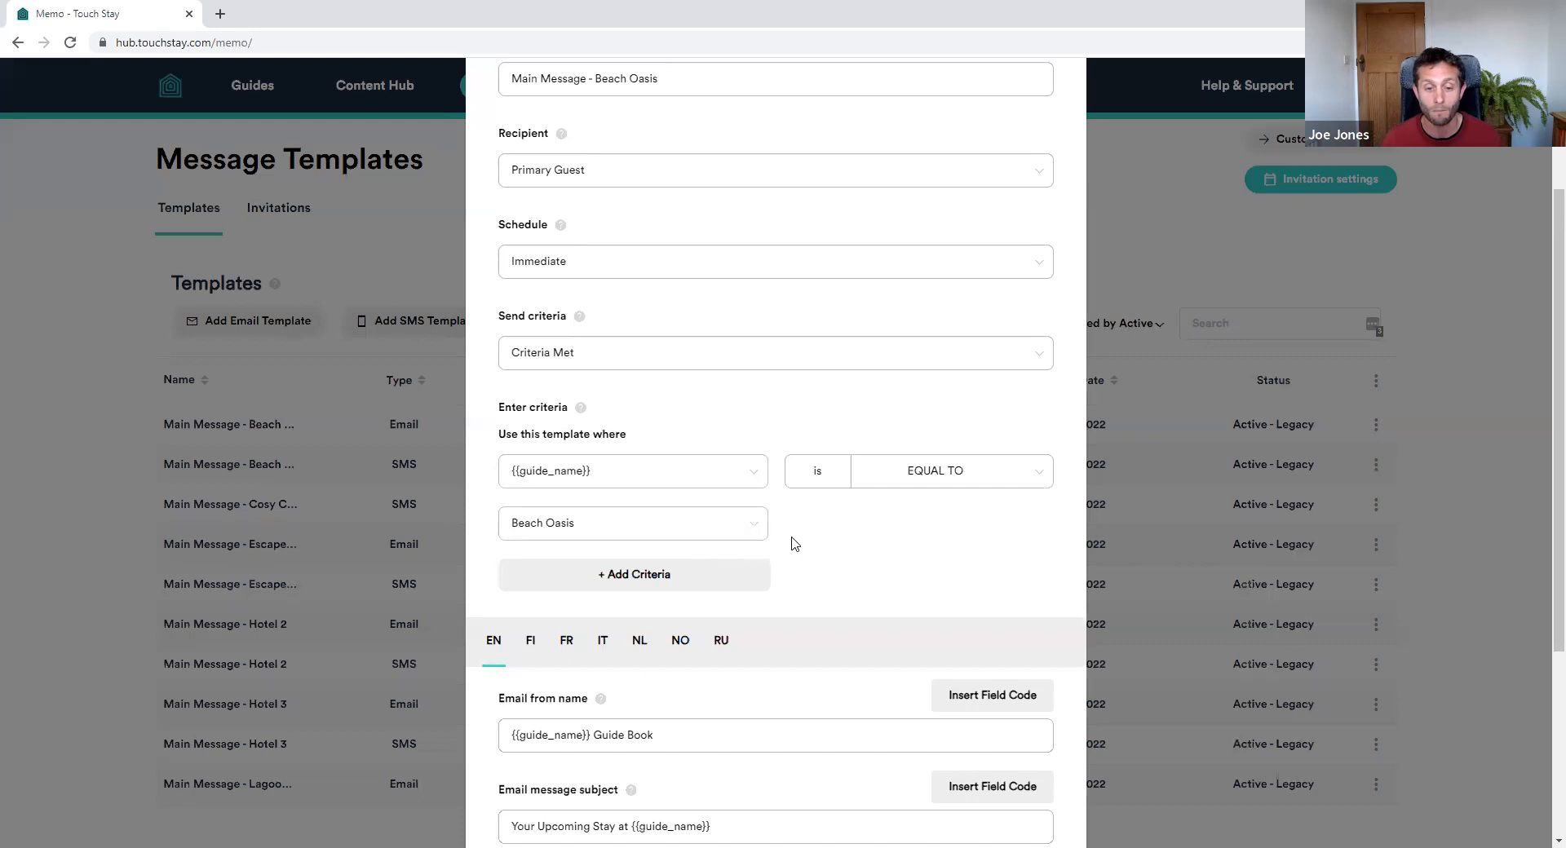
scroll(790, 542, "down", 4)
left_click_drag(1045, 708, 1048, 828)
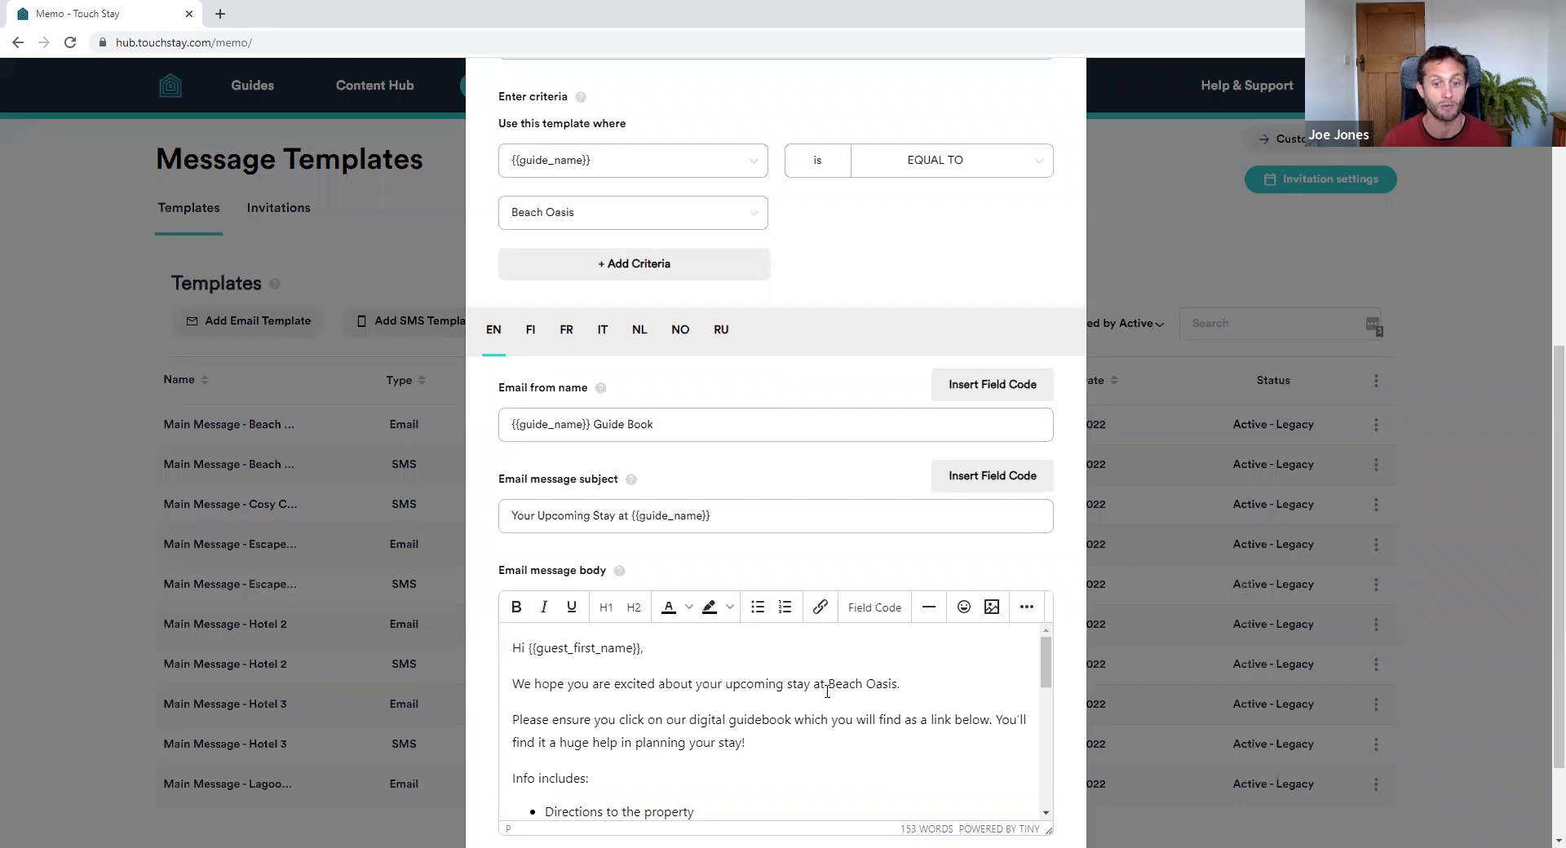
left_click_drag(828, 685, 897, 686)
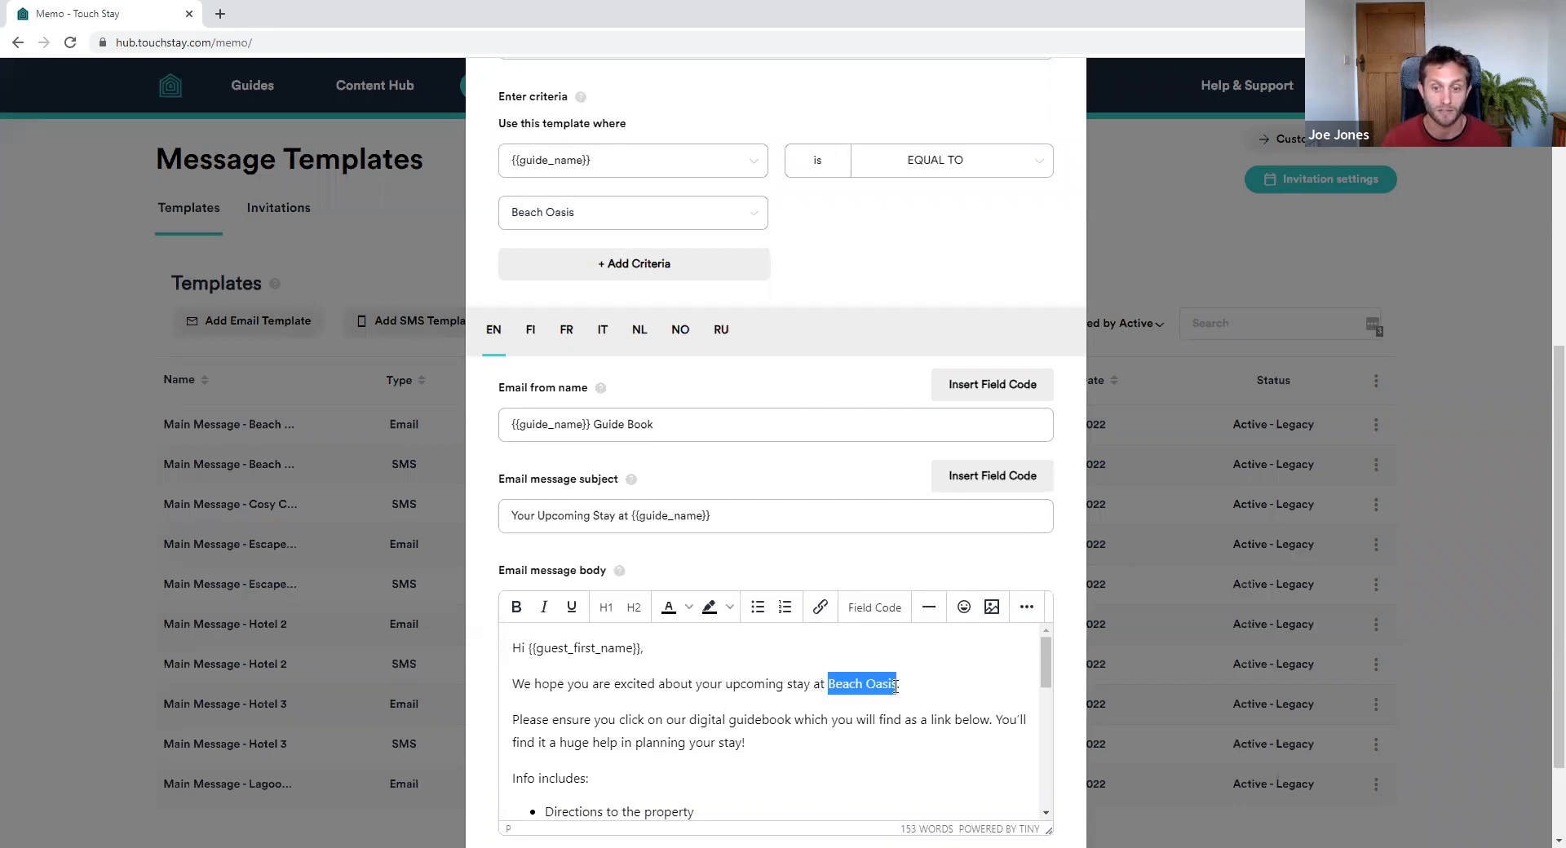
left_click(912, 695)
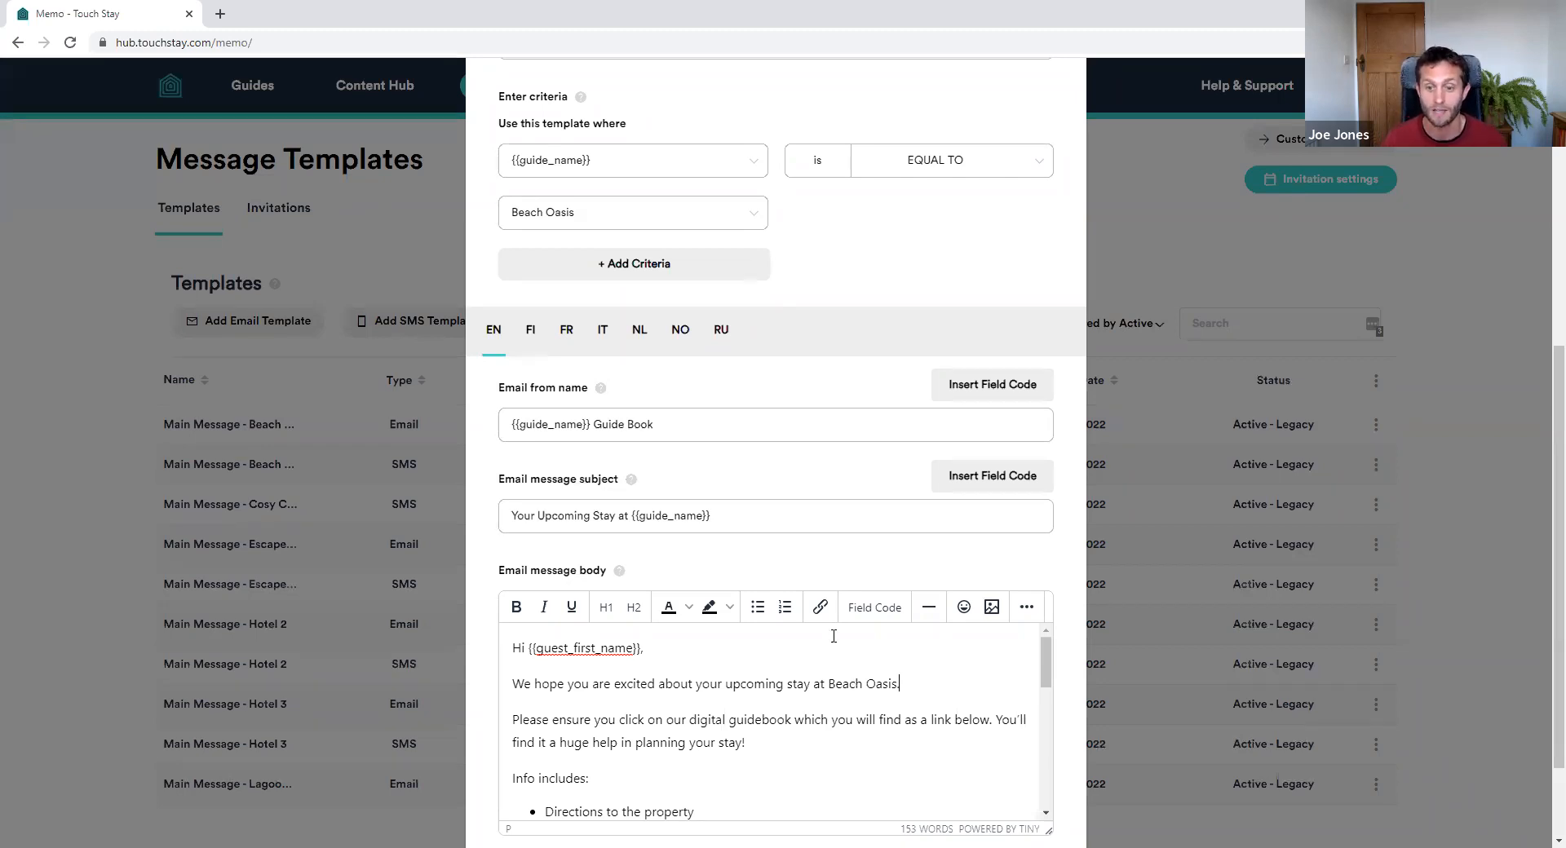
scroll(1181, 294, "up", 6)
left_click(1061, 204)
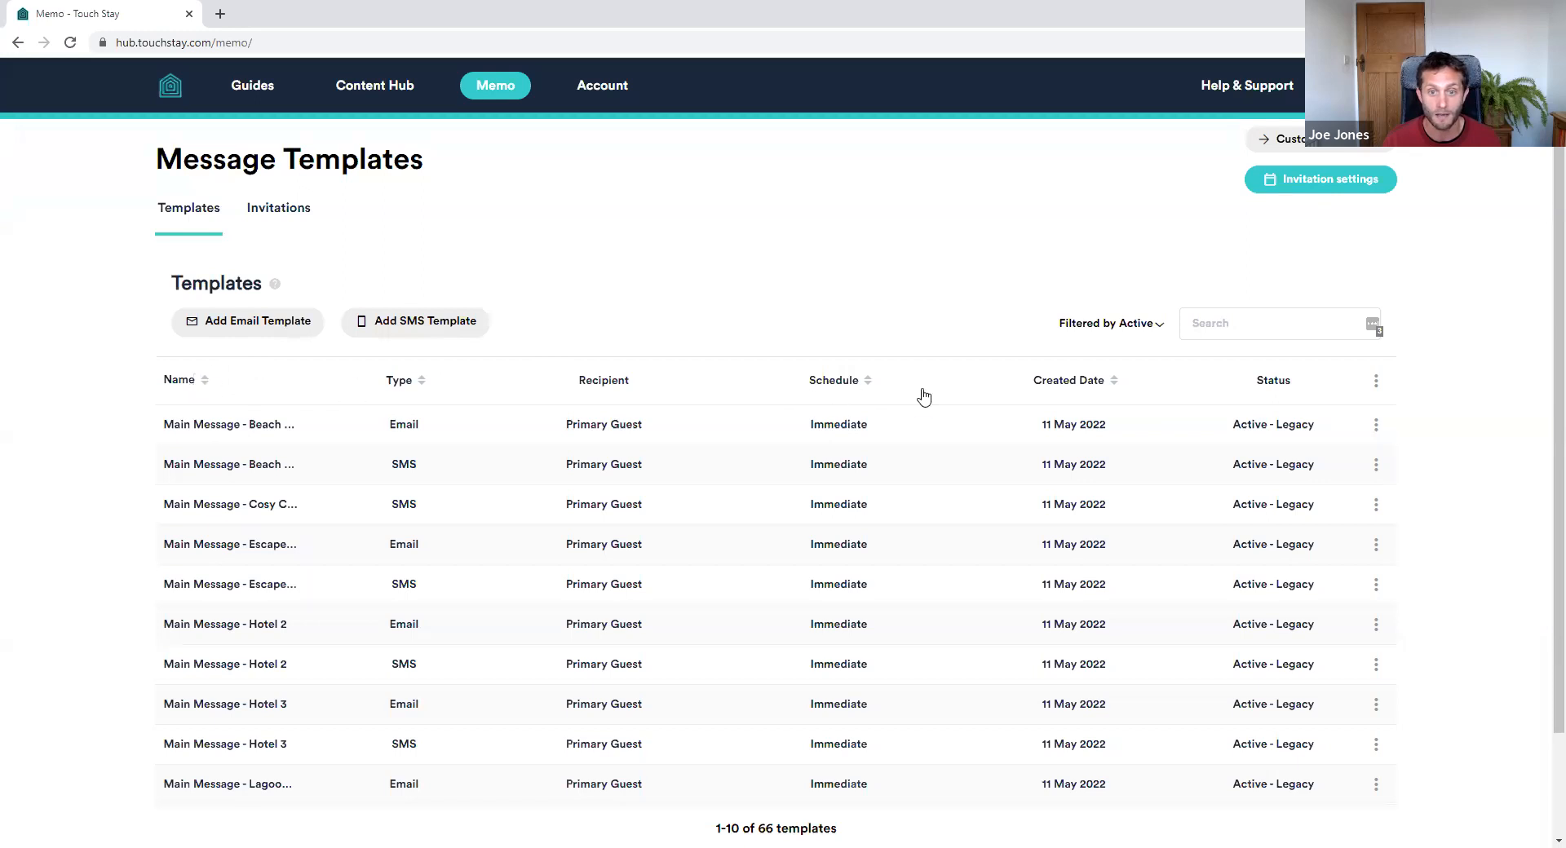
Archive all legacy templates and filter the list to show the archived ones
left_click(1376, 385)
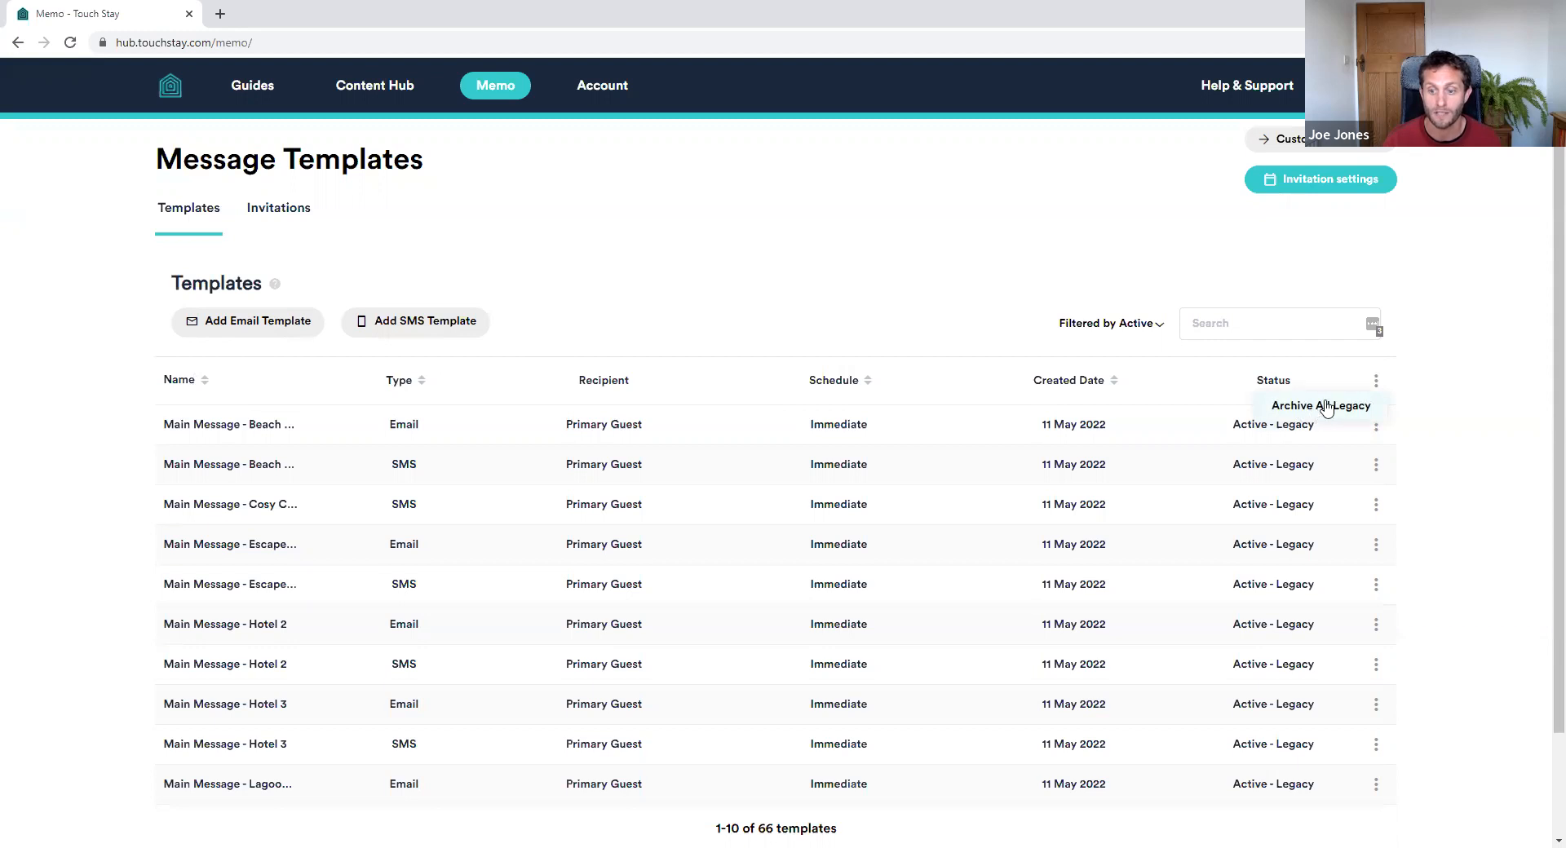
left_click(1327, 407)
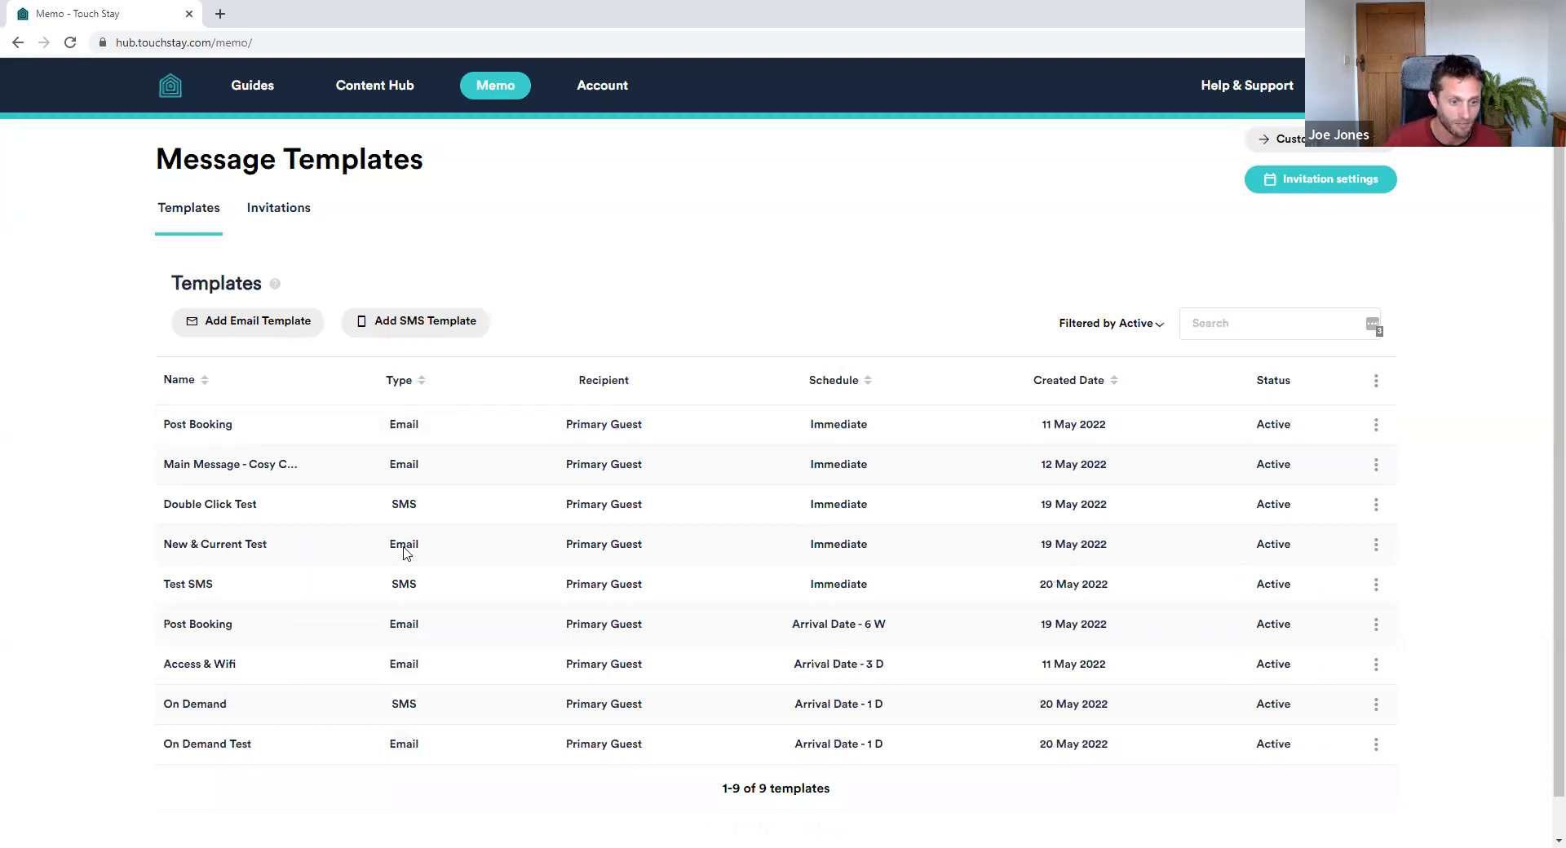
left_click(1115, 321)
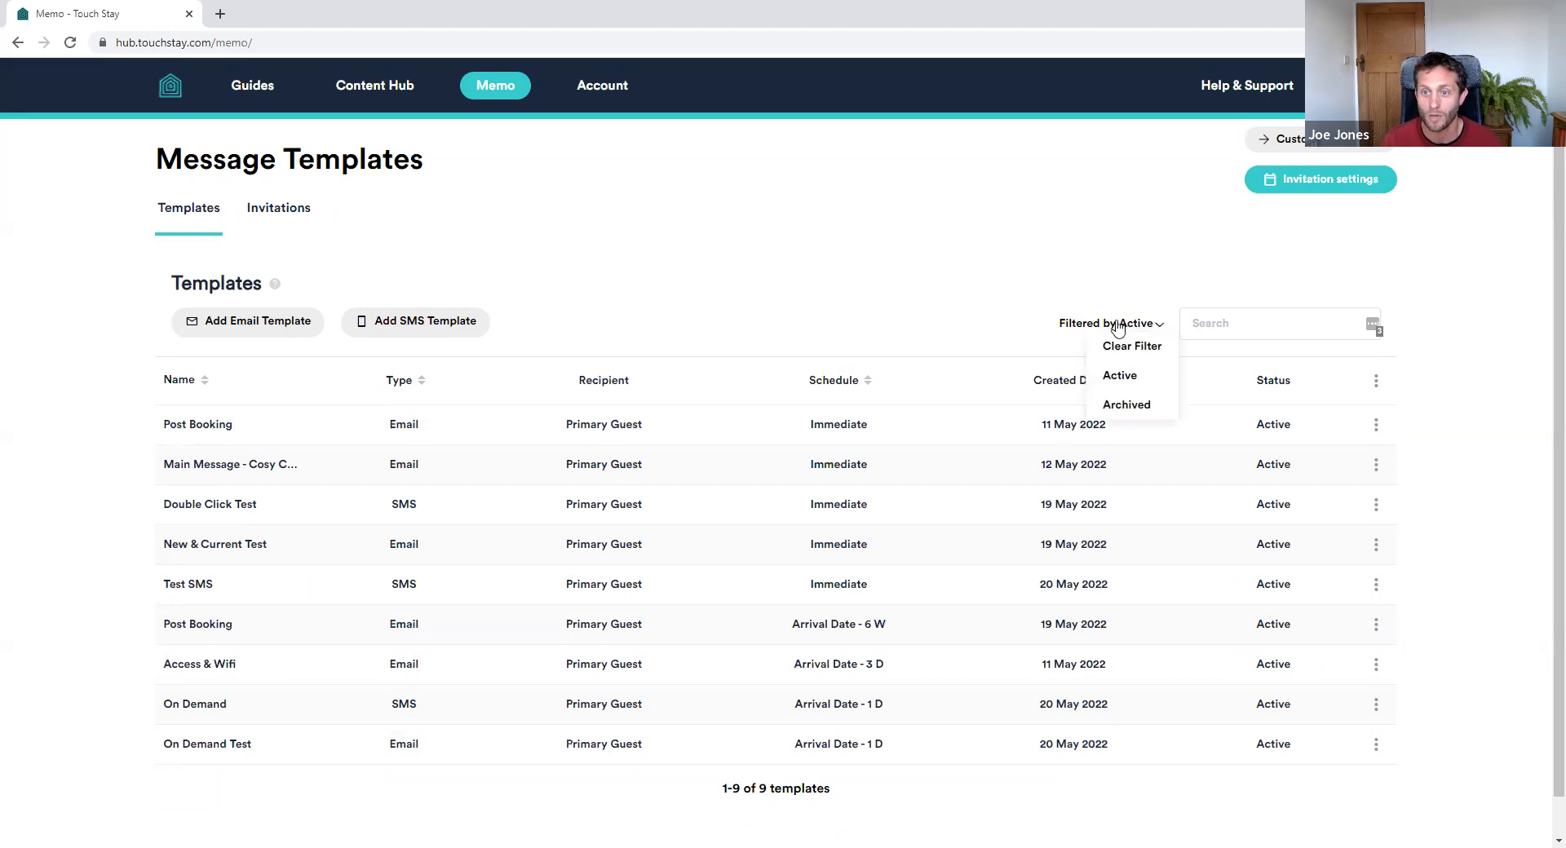
left_click(1146, 403)
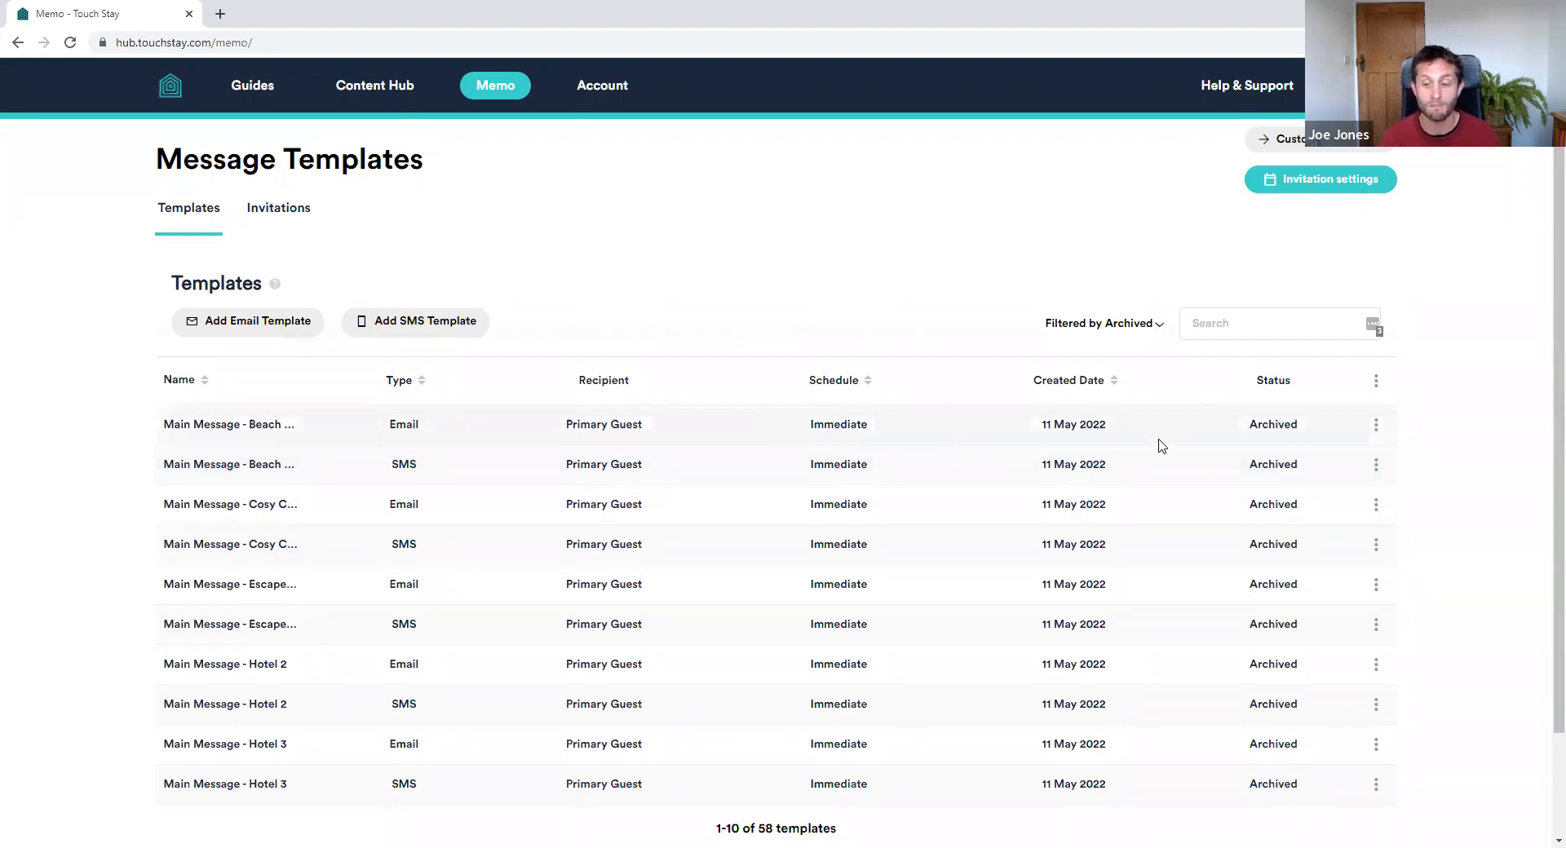
Copy the archived Beach Oasis email template and trim its name to Main Message
left_click(1376, 425)
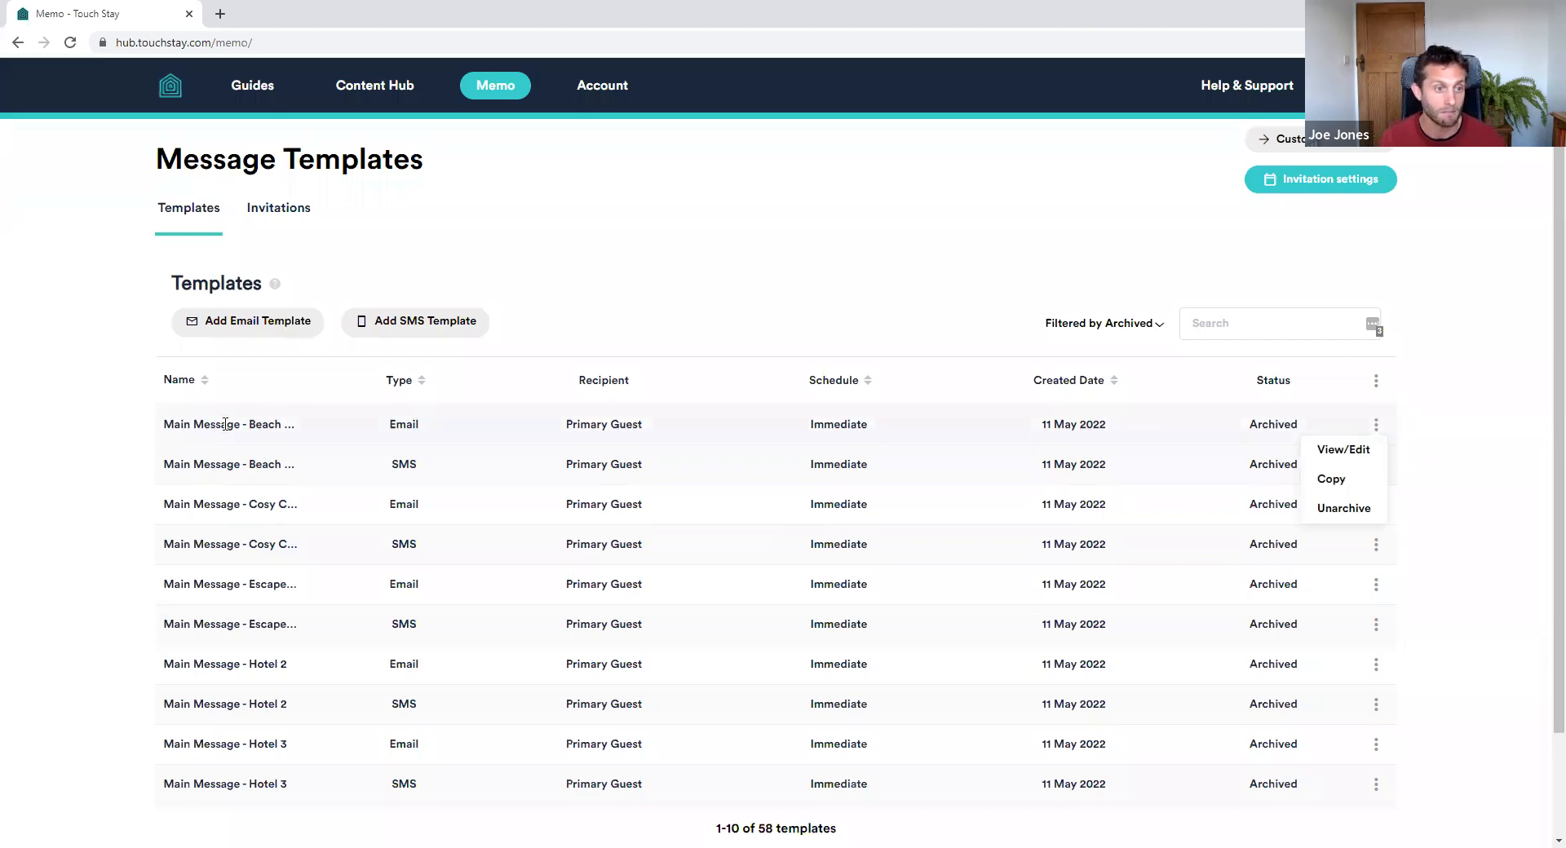
left_click(1332, 481)
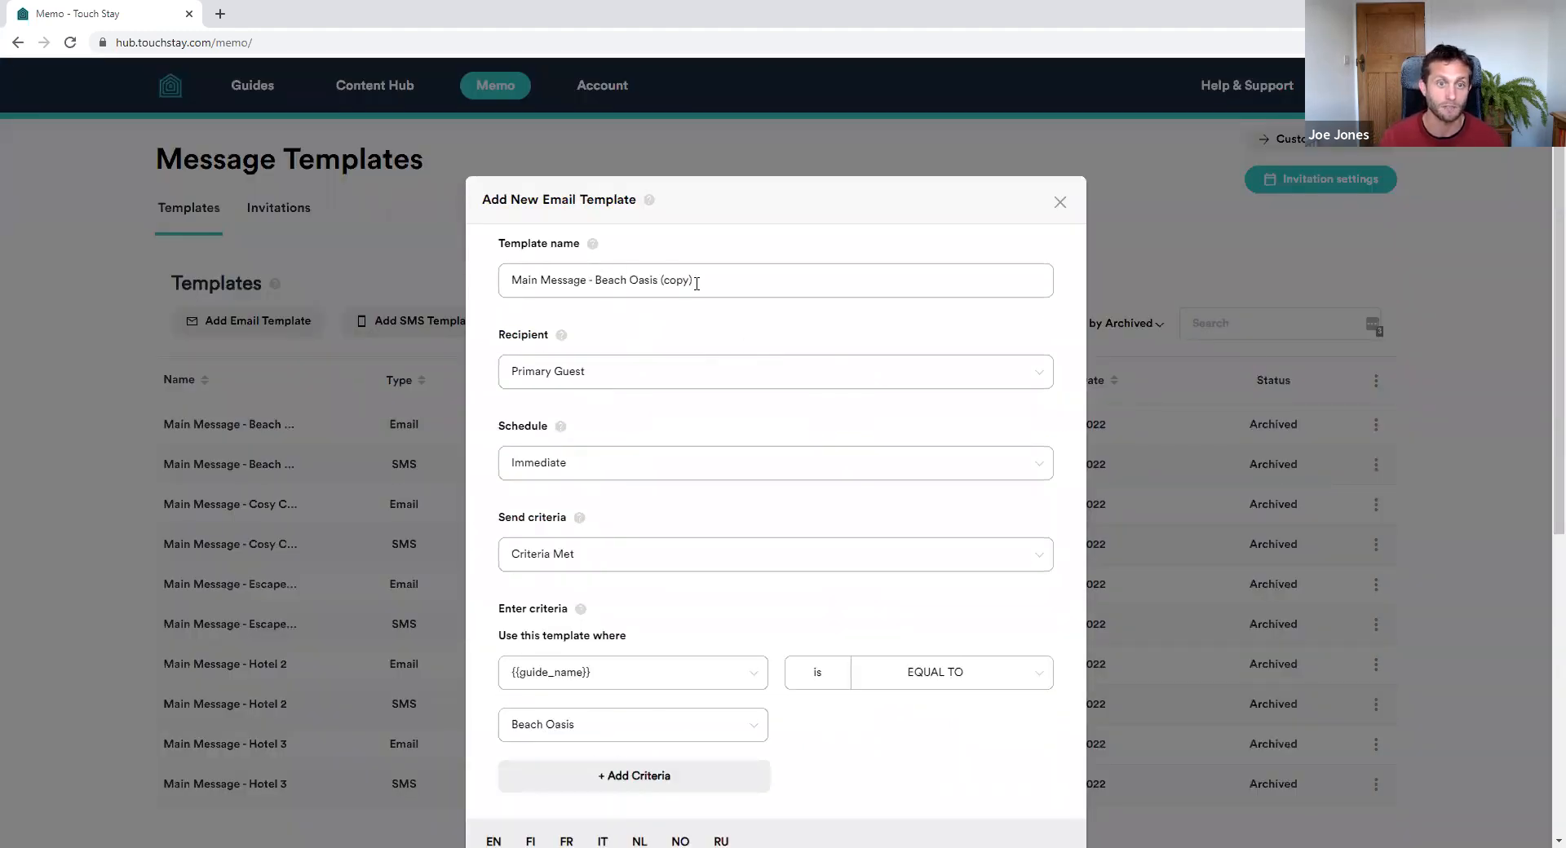
left_click_drag(588, 284, 714, 272)
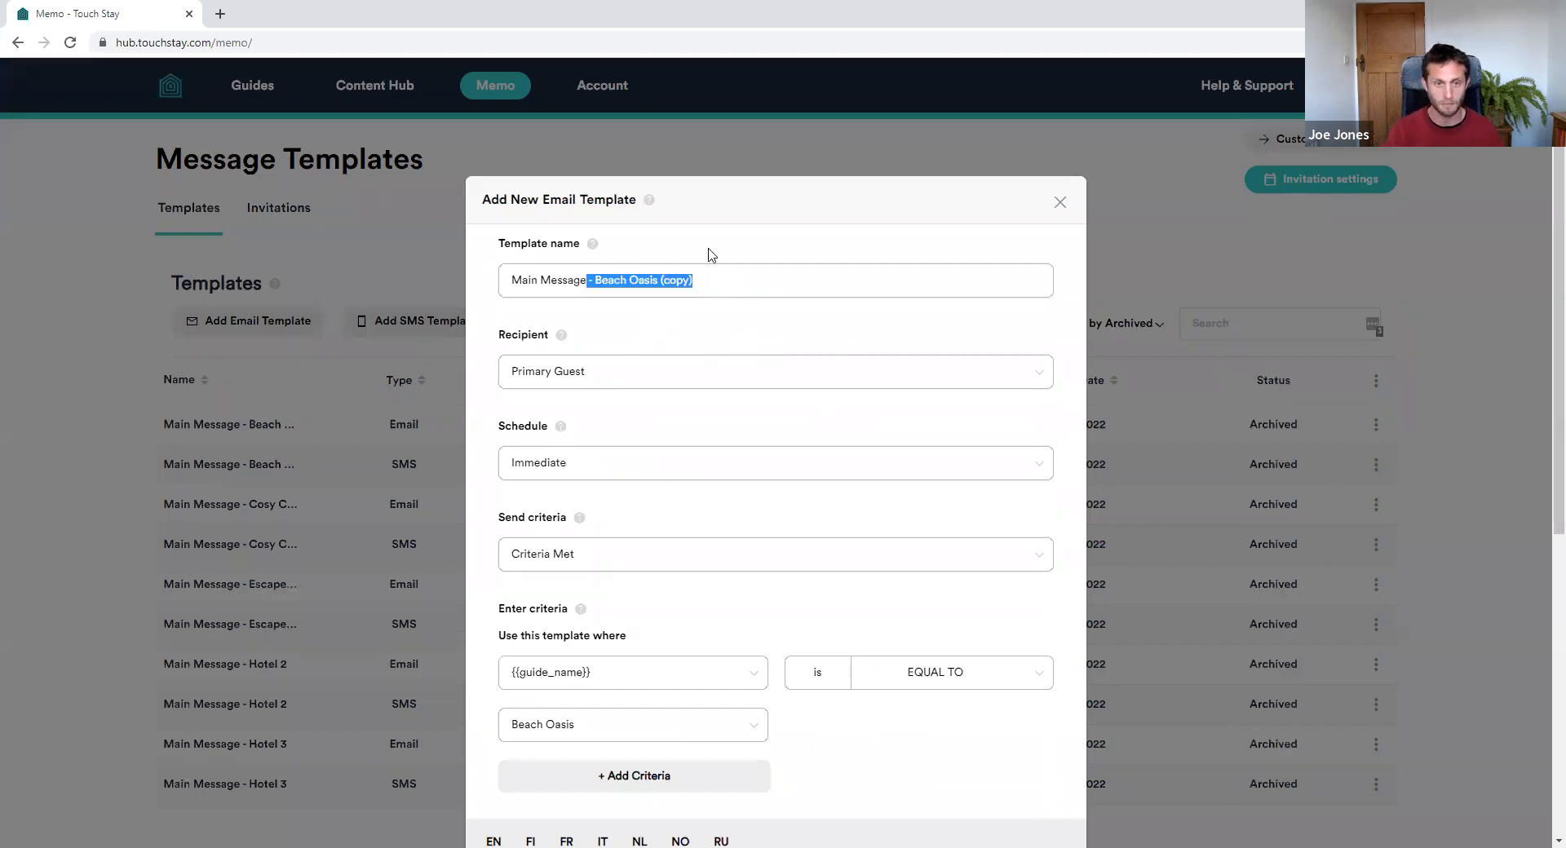
key("BackSpace")
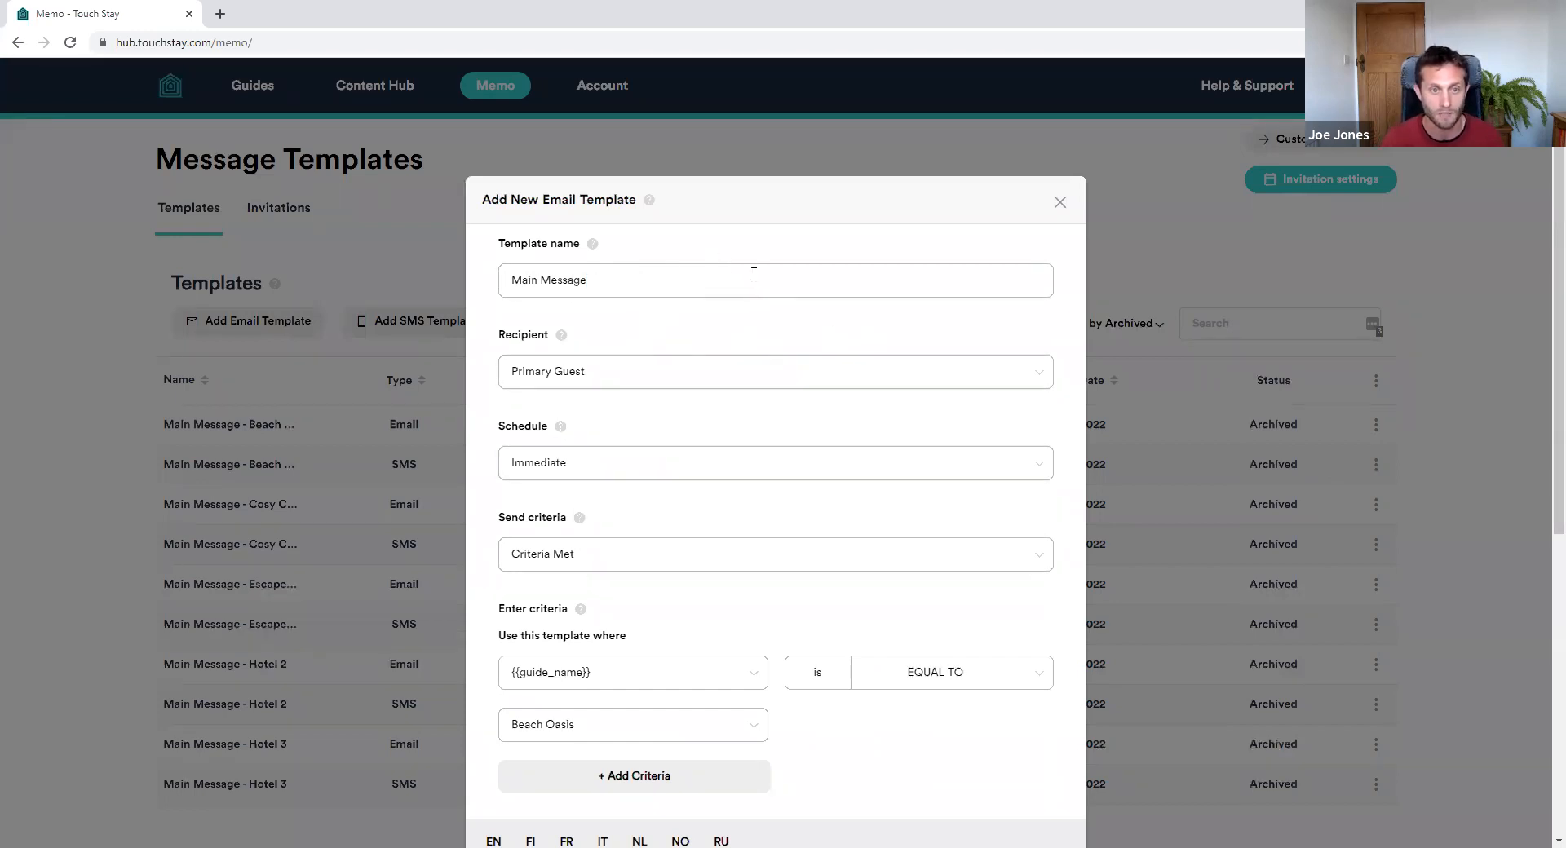
Set the copy's send criteria to Always Send and enlarge the email body editor
scroll(767, 306, "down", 3)
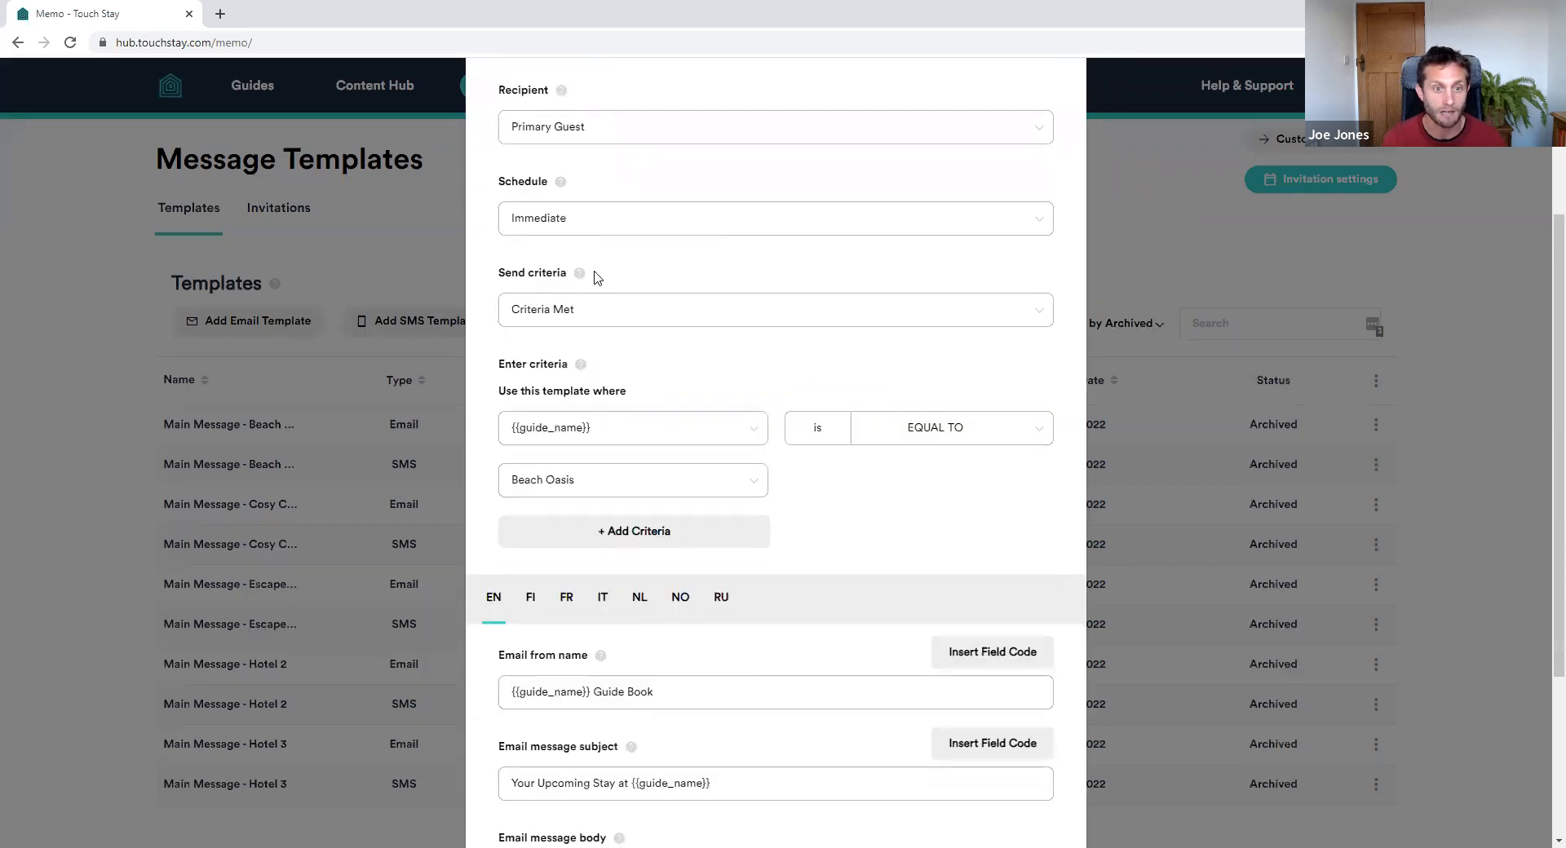
left_click(591, 319)
left_click(570, 354)
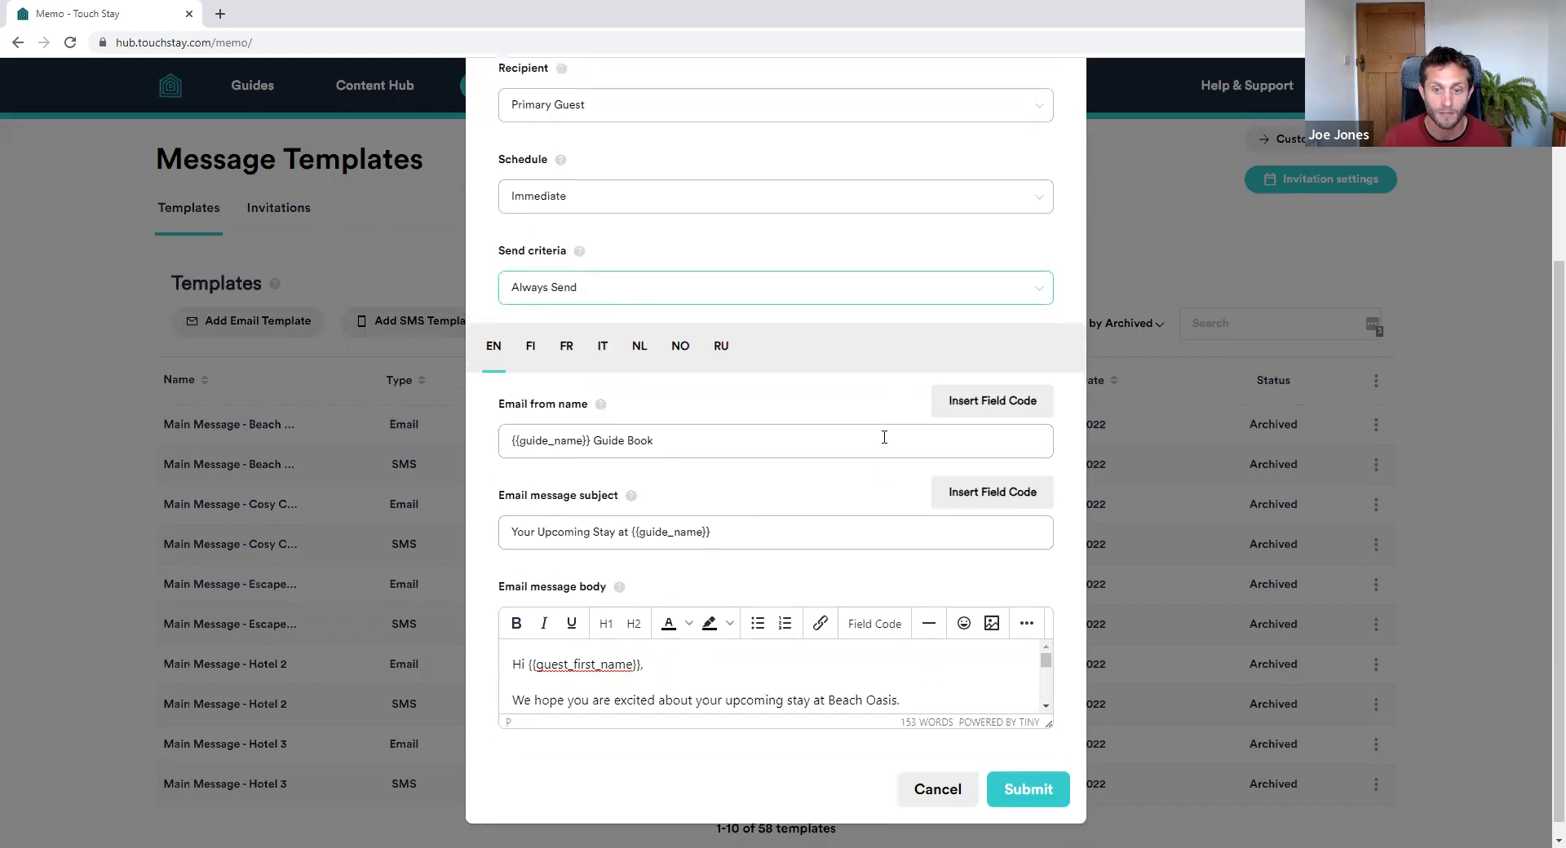
scroll(897, 420, "down", 1)
left_click_drag(1051, 709, 1052, 846)
scroll(935, 684, "down", 5)
scroll(908, 687, "up", 5)
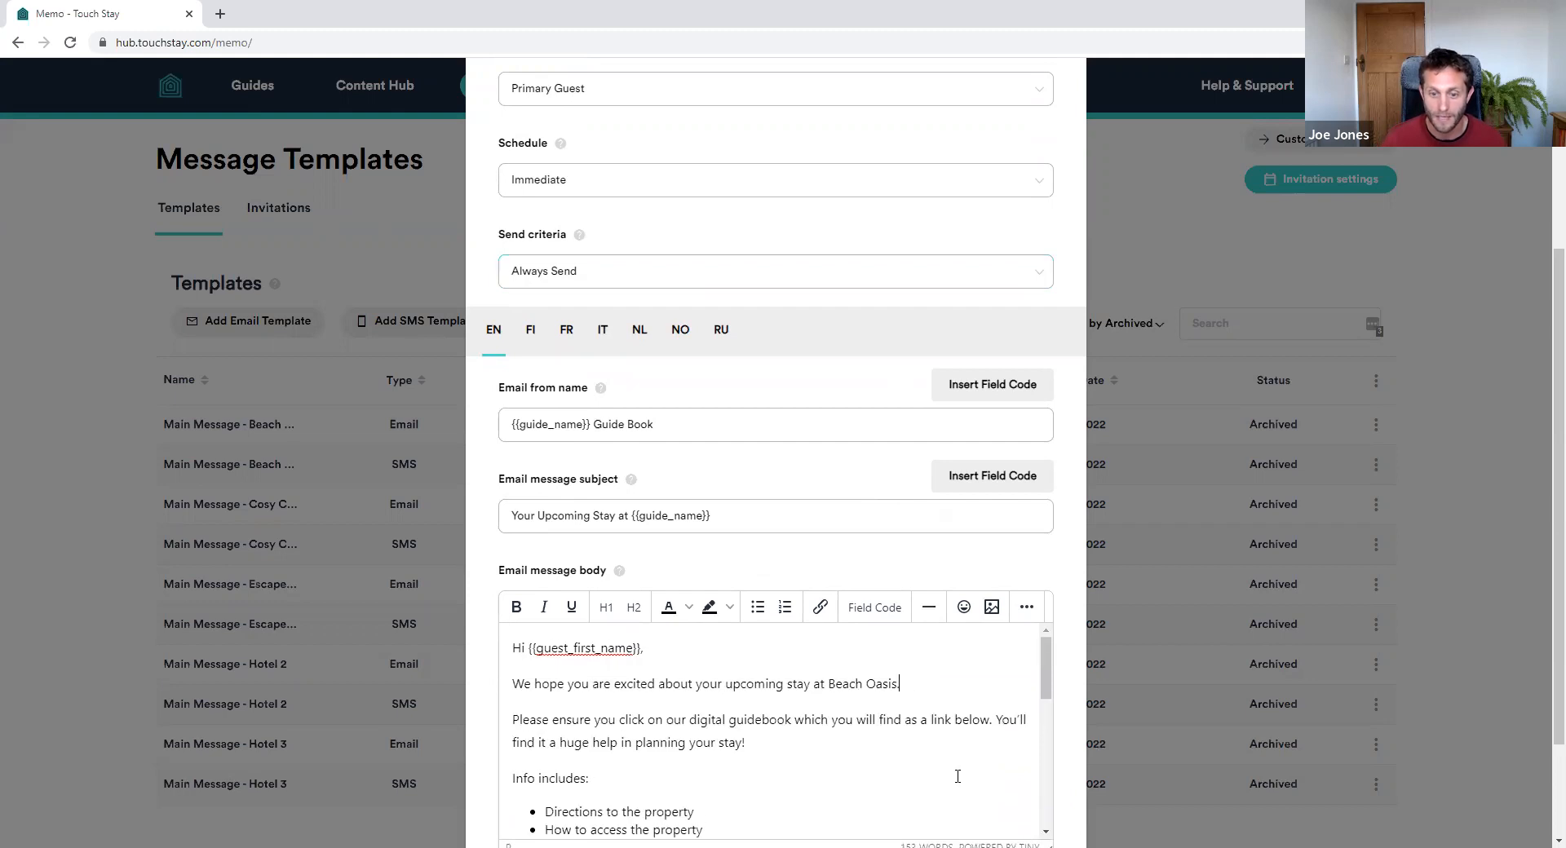
Replace Beach Oasis after 'stay at' with the {{guide_name}} field code
key("shift+Left")
key("shift+Left")
key("shift+Left")
key("shift+Left")
key("shift+Left")
key("shift+Left")
key("shift+Left")
key("shift+Left")
key("shift+Left")
key("shift+Left")
key("shift+Left")
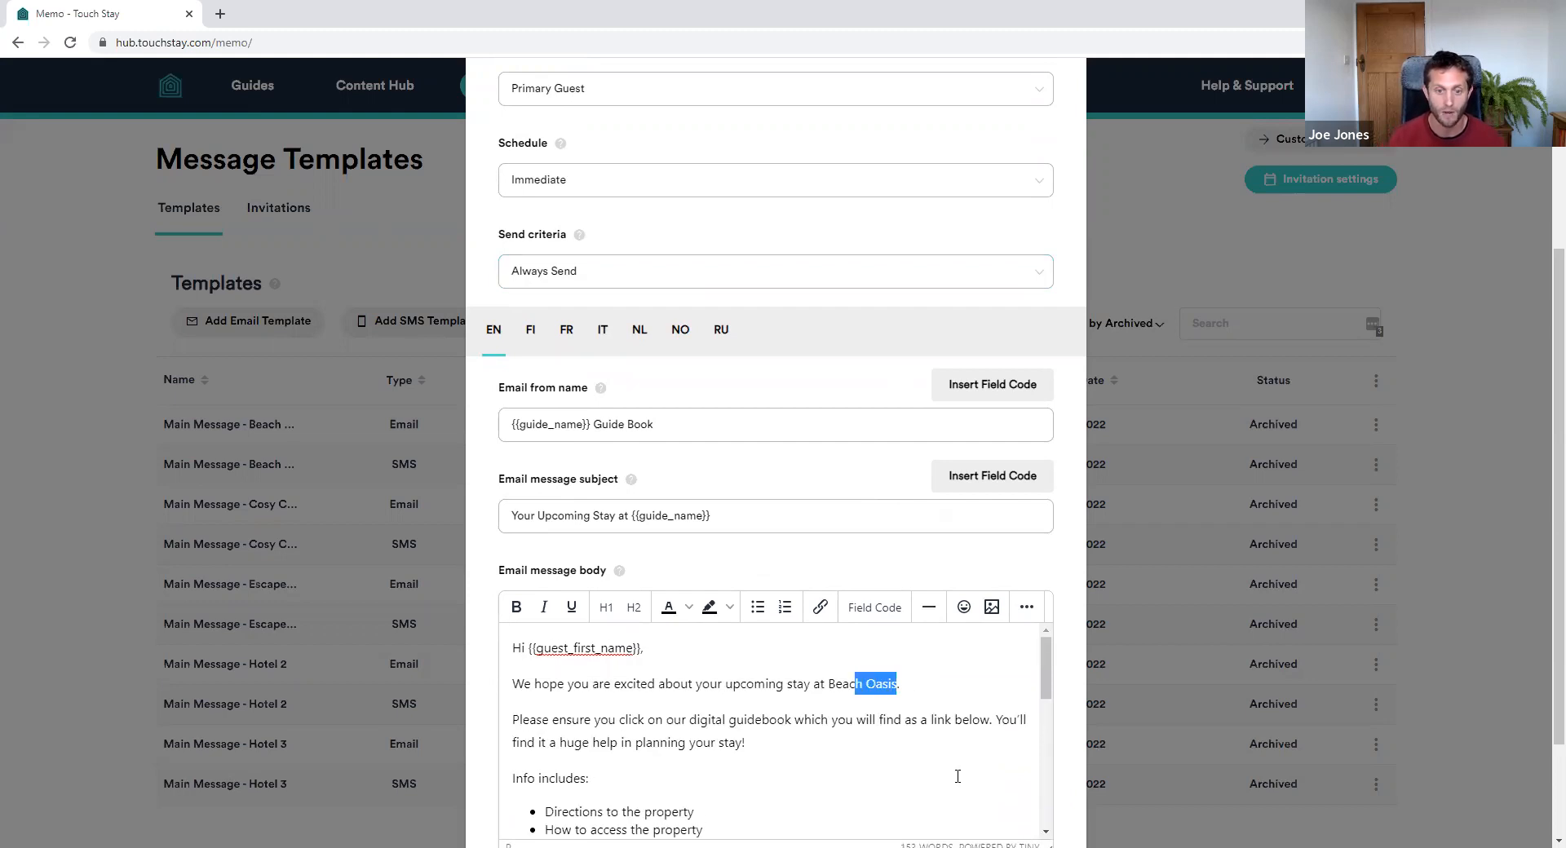
key("BackSpace")
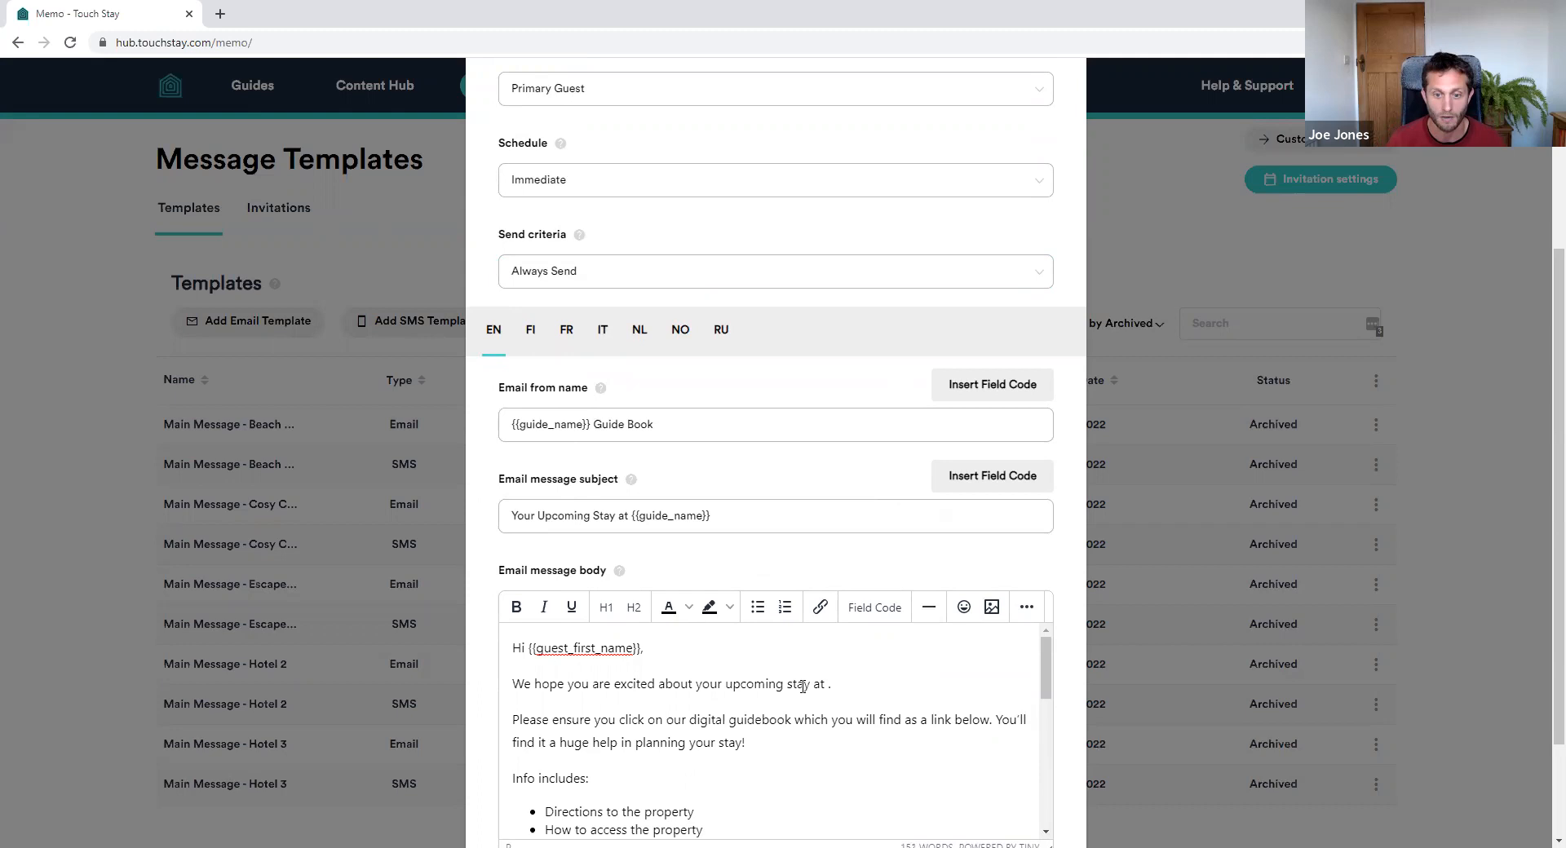
left_click(869, 605)
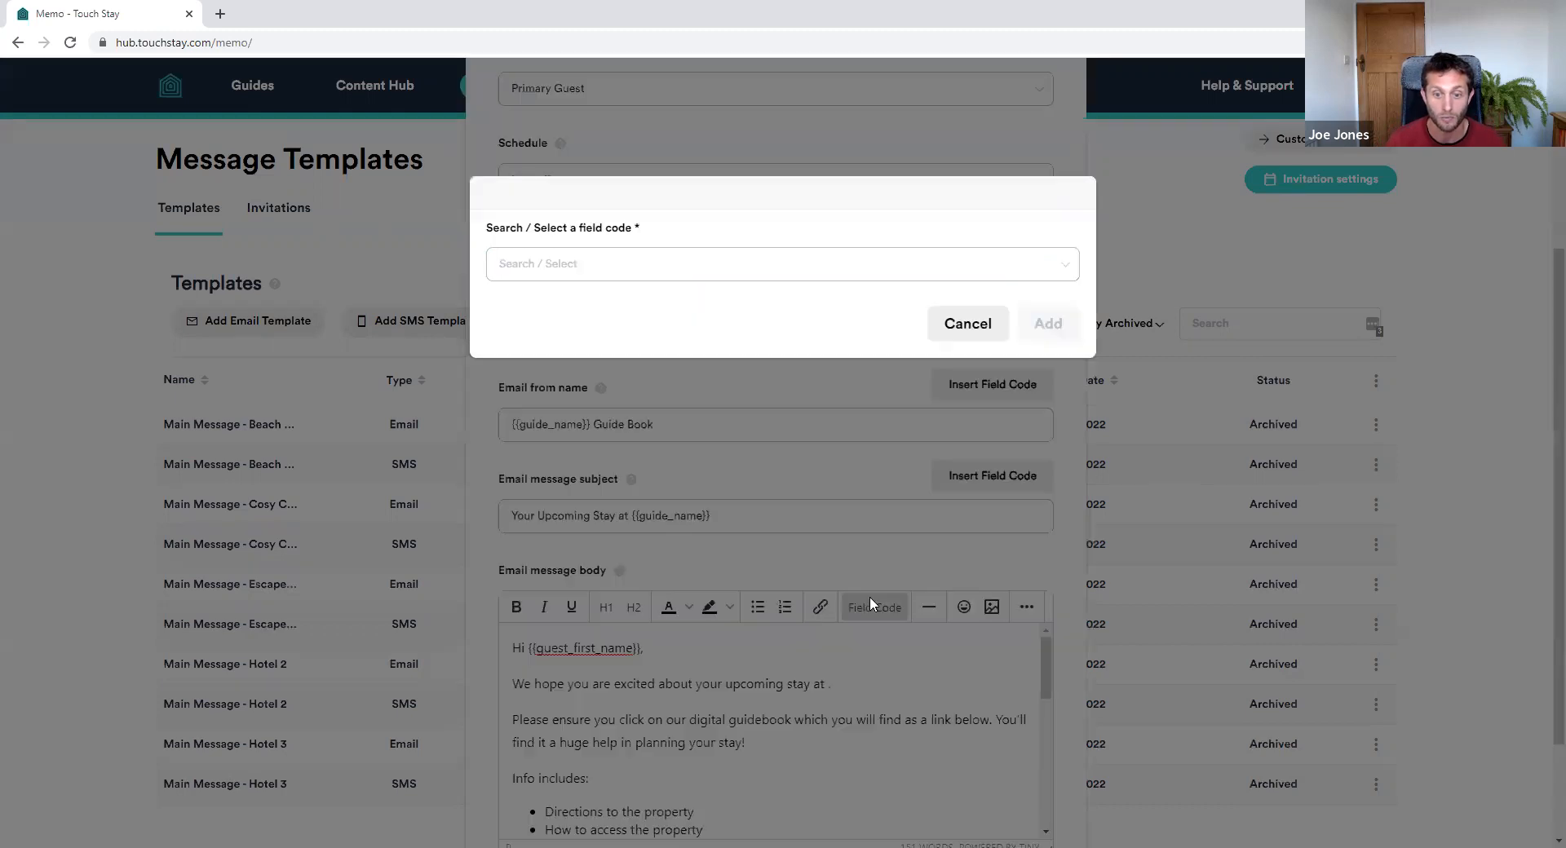
left_click(570, 266)
left_click(552, 310)
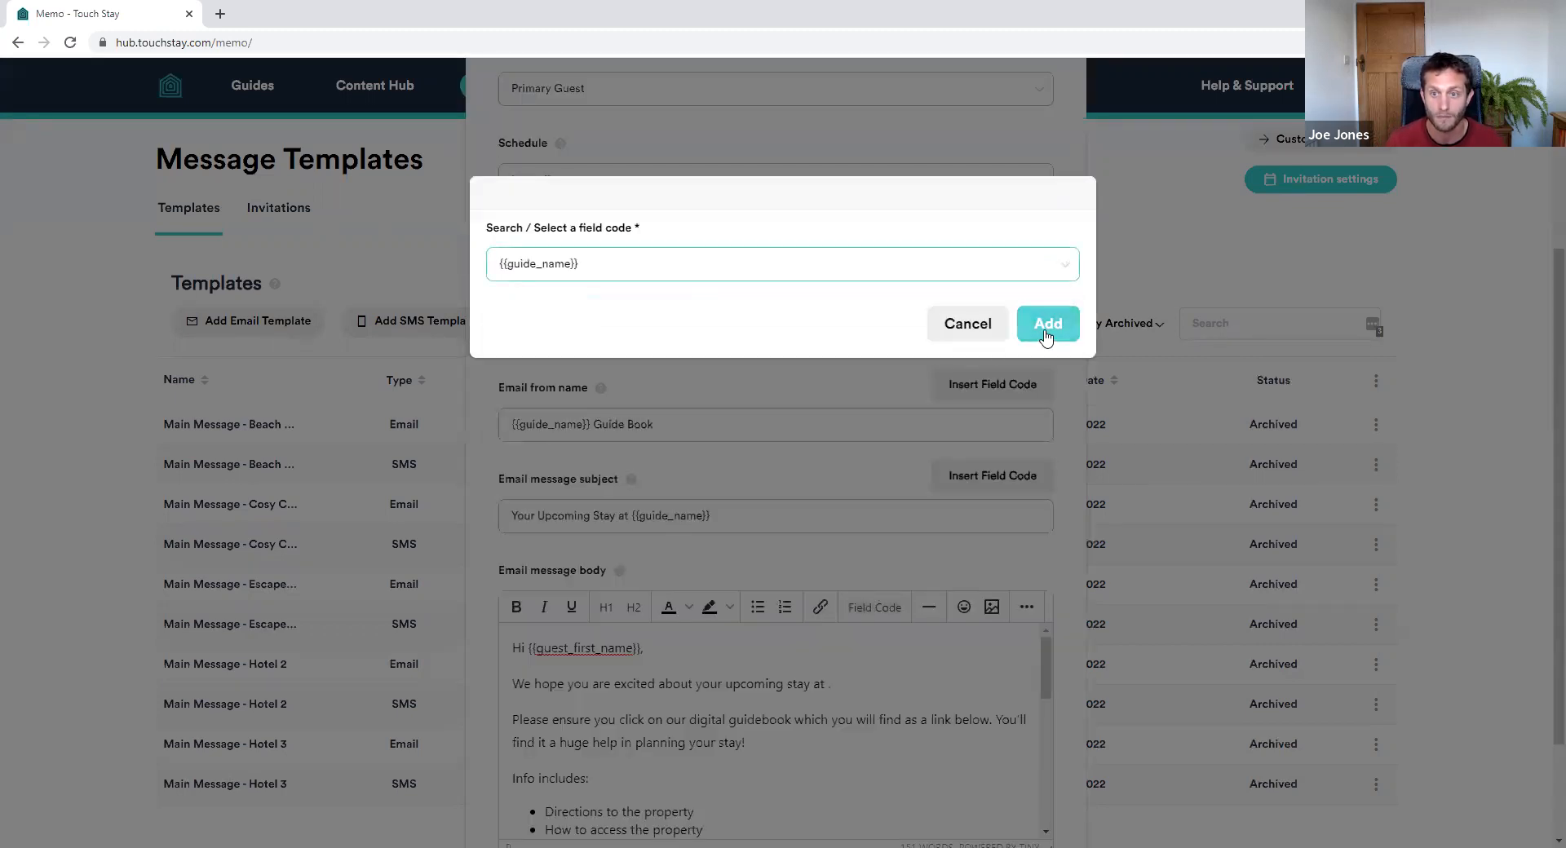
left_click(1047, 328)
scroll(822, 721, "down", 2)
scroll(822, 721, "down", 1)
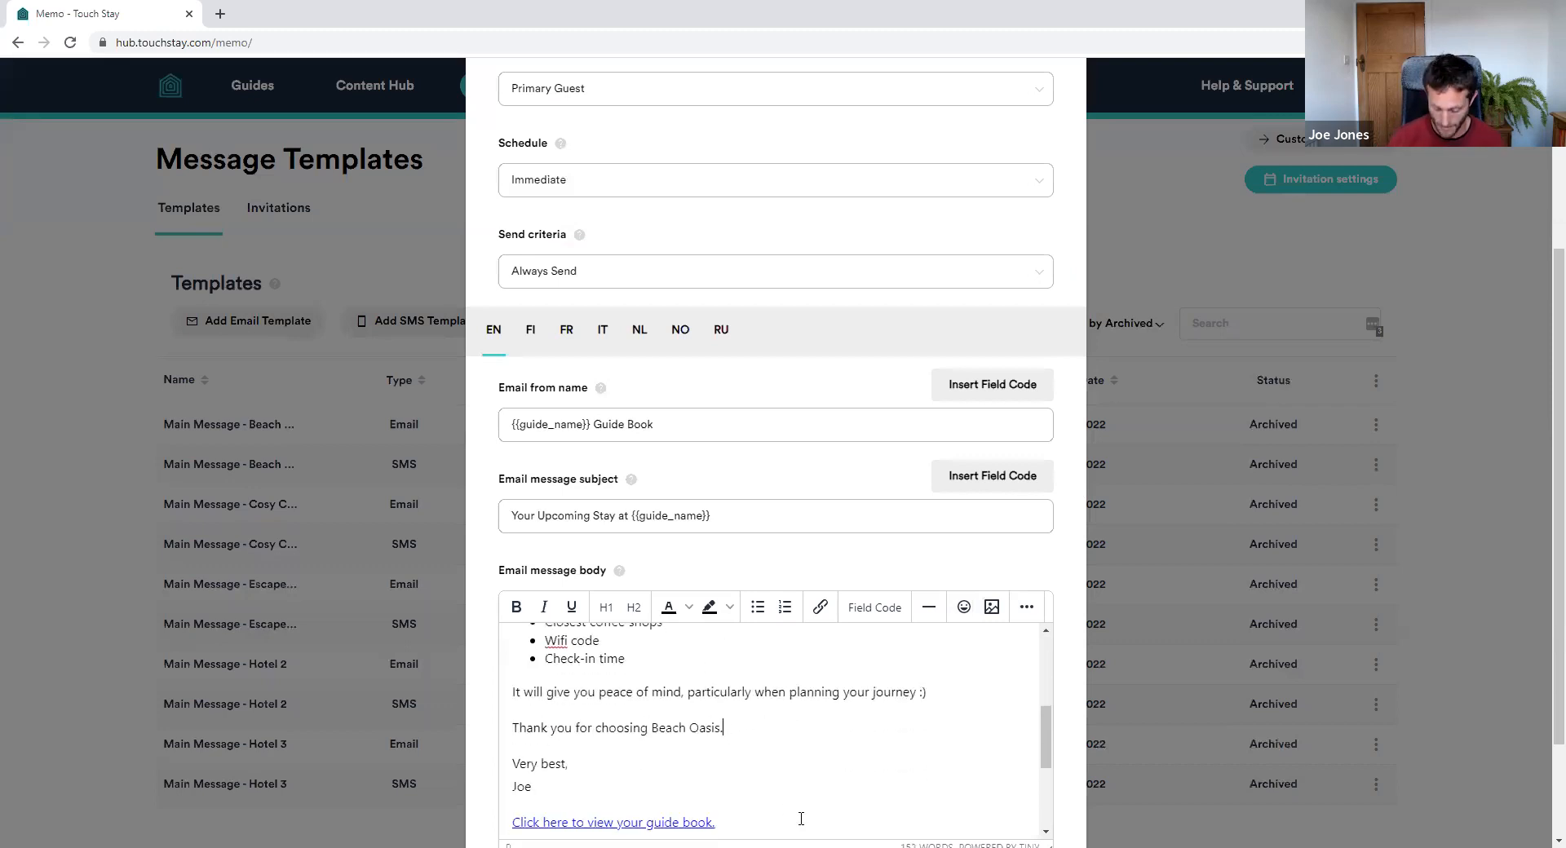
Replace Beach Oasis in the 'Thank you for choosing' line with {{guide_name}}
key("ctrl+shift+Left")
key("ctrl+shift+Left")
key("BackSpace")
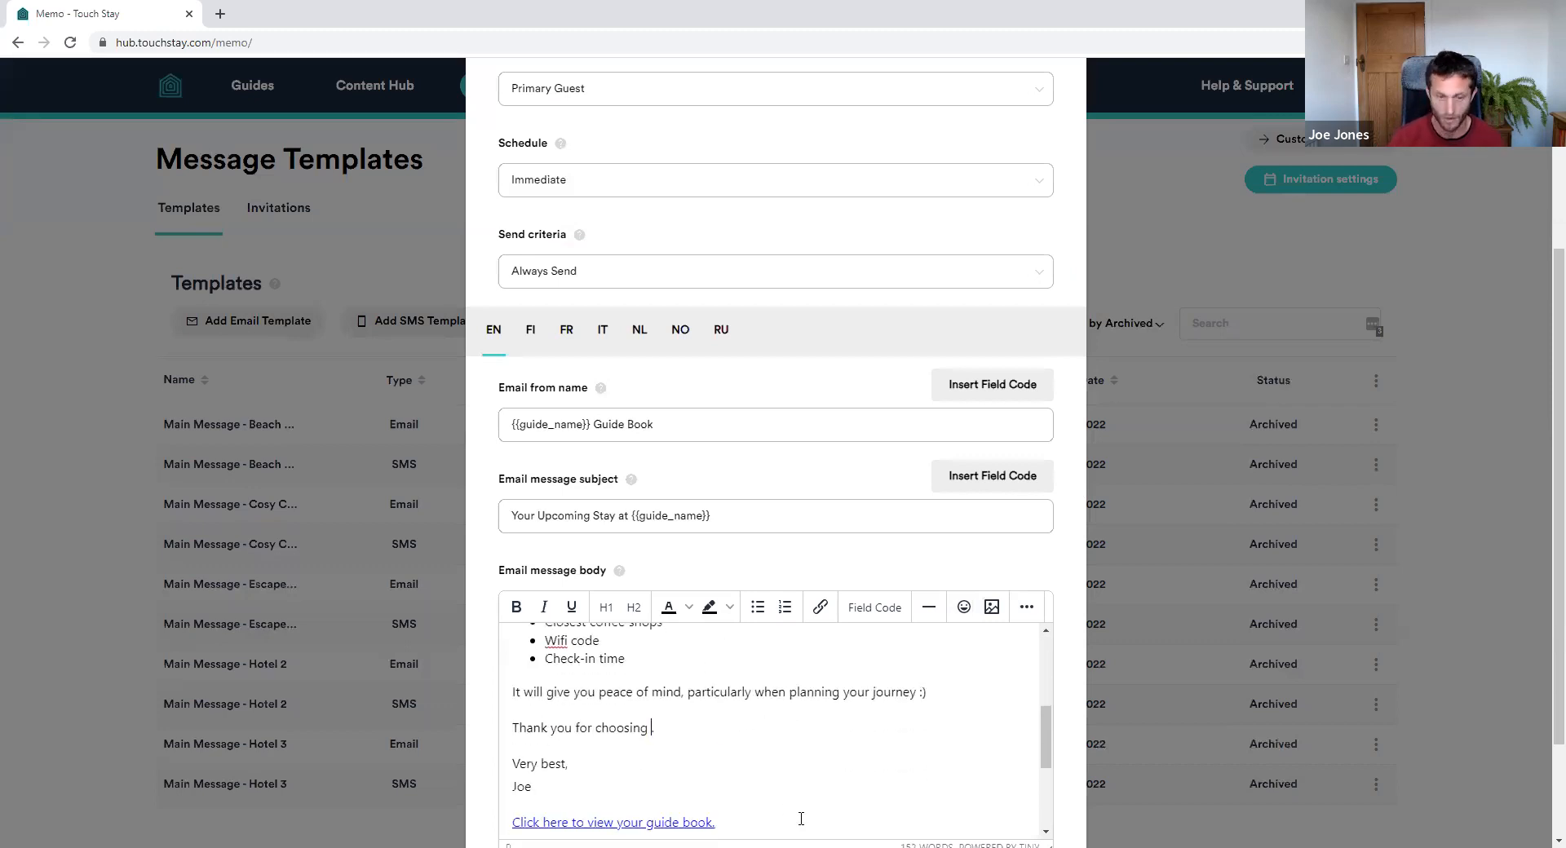
left_click(874, 607)
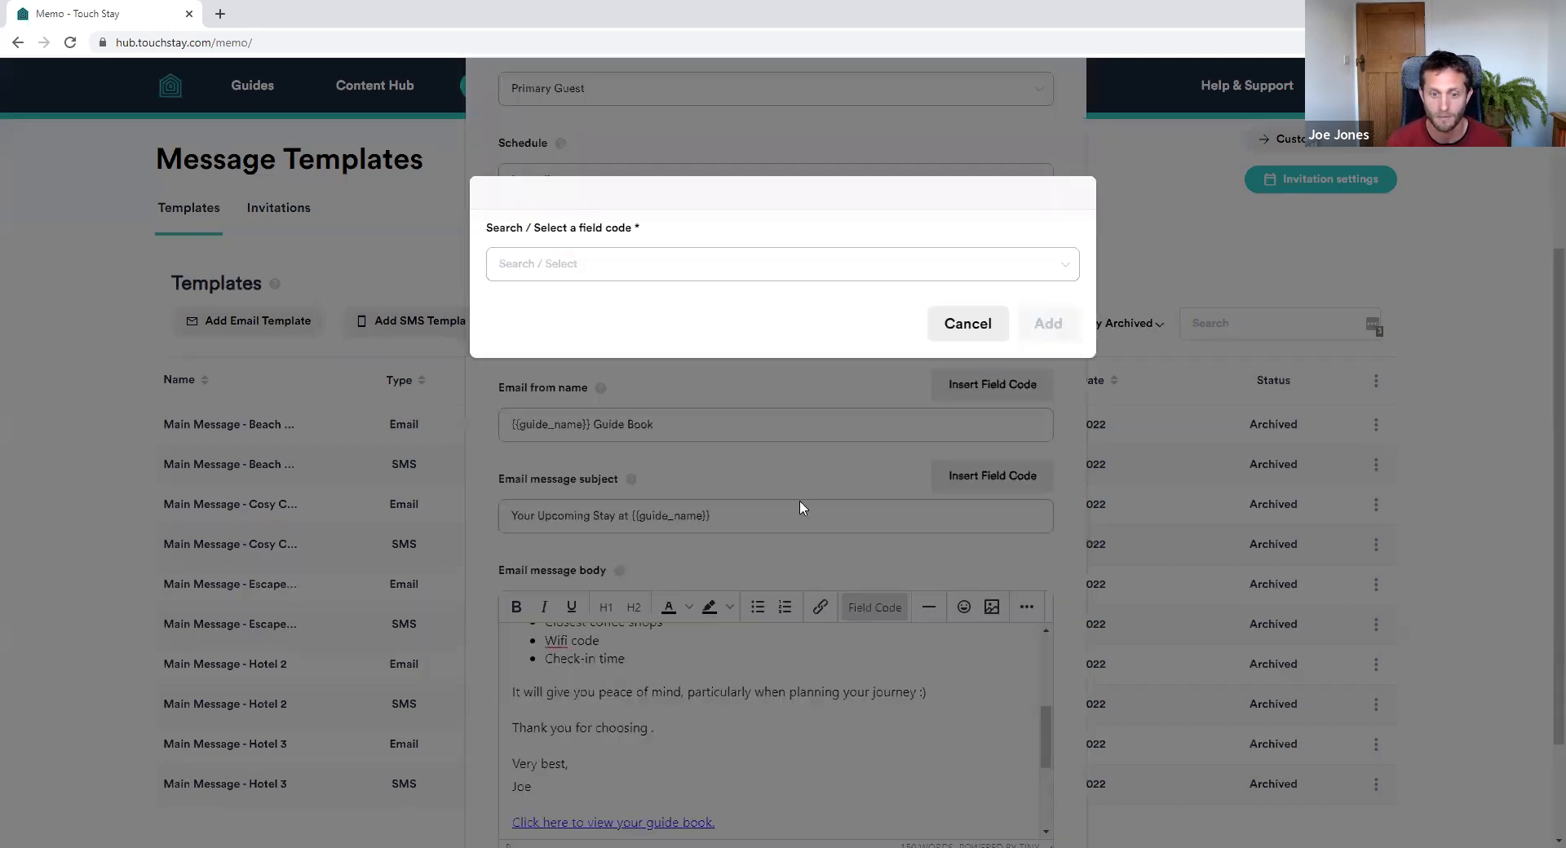
left_click(622, 277)
left_click(576, 310)
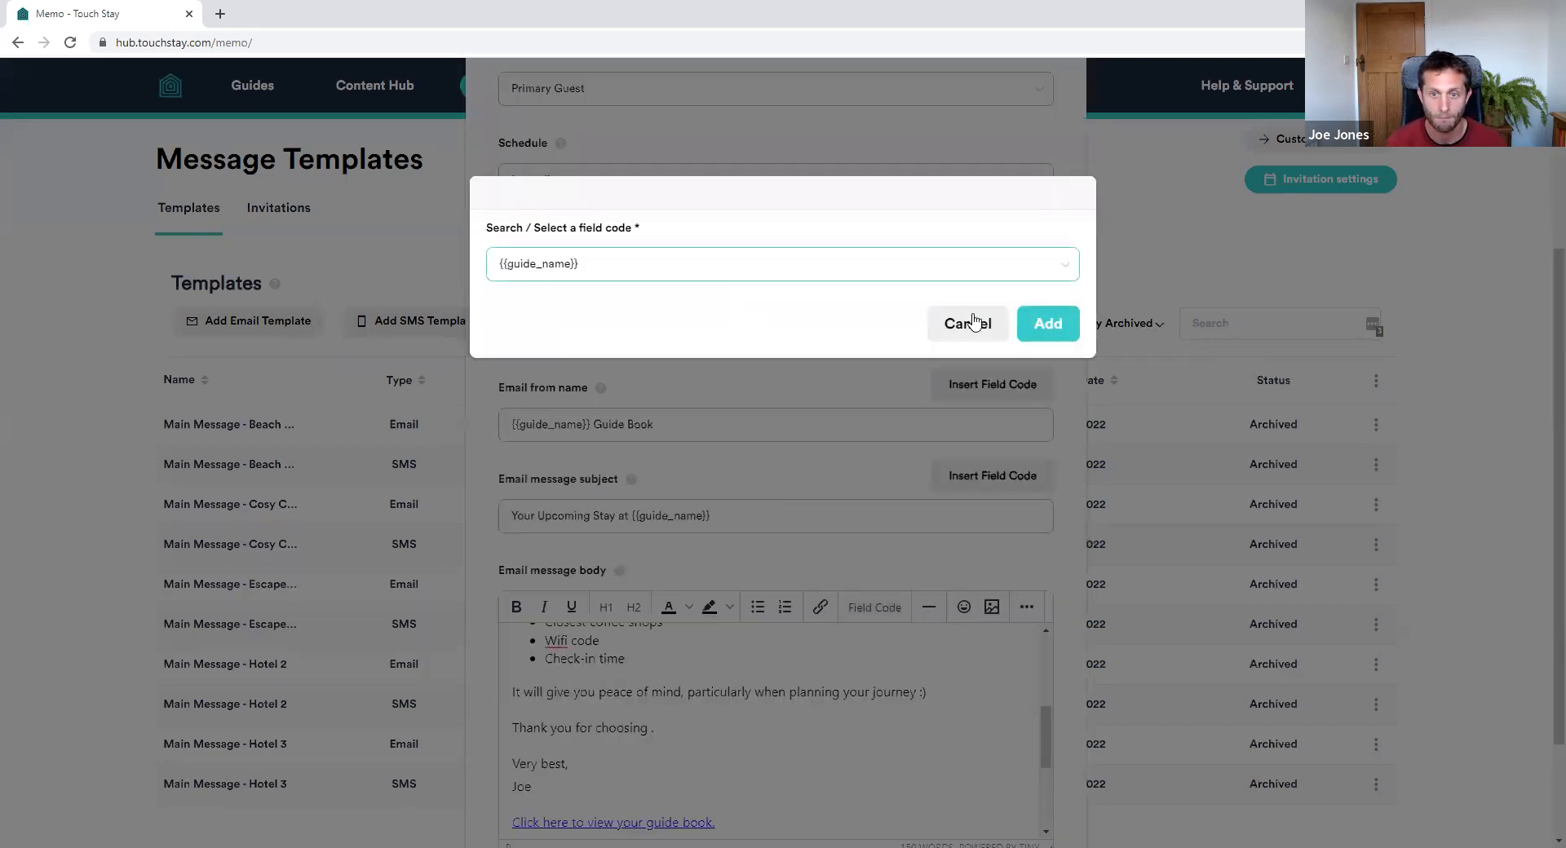
left_click(1044, 326)
scroll(762, 675, "up", 10)
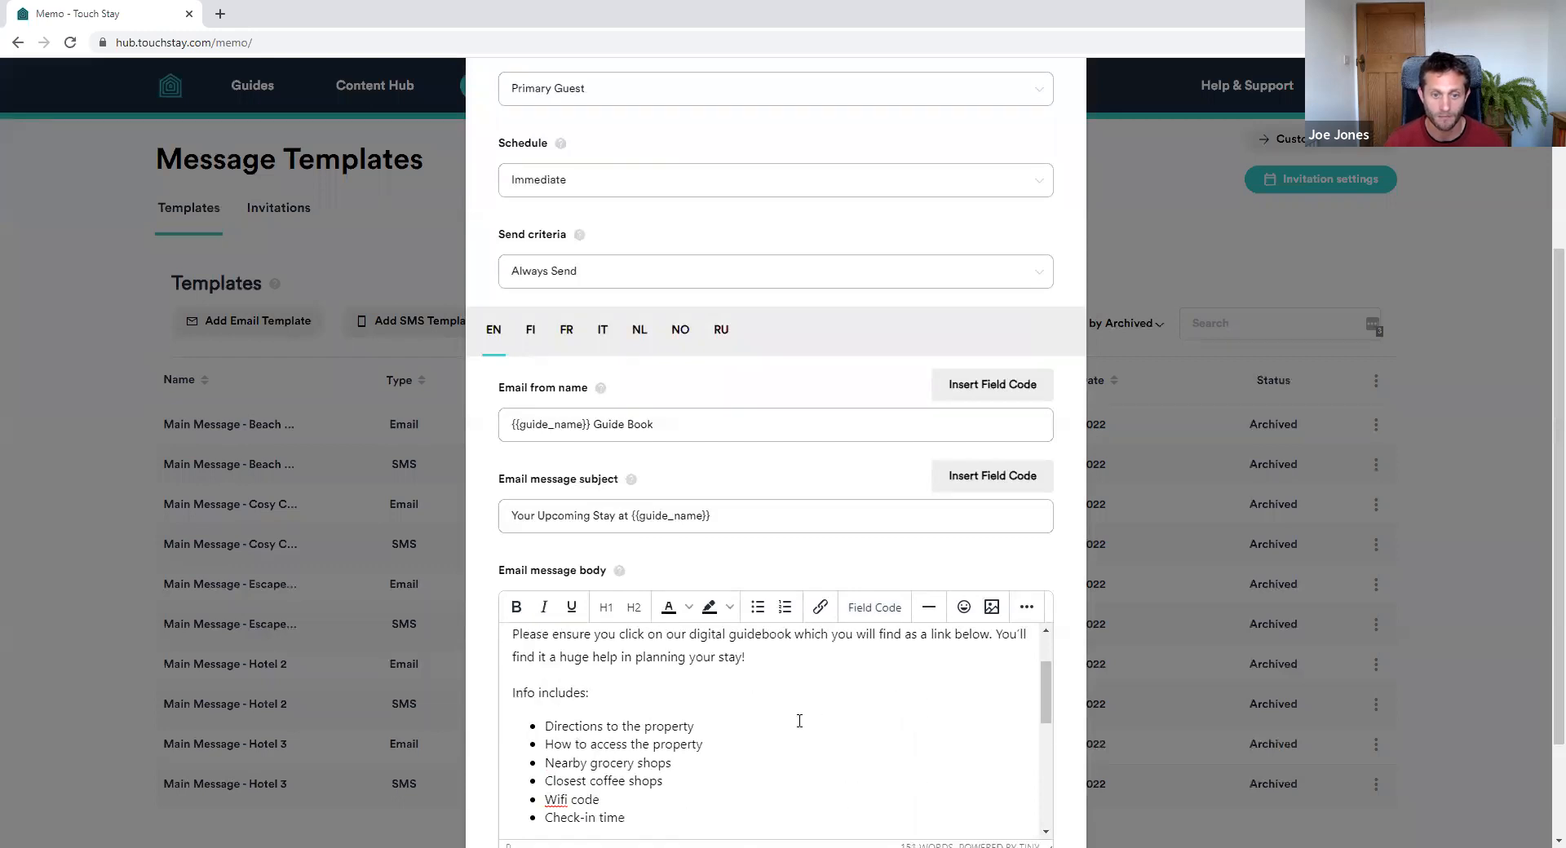
scroll(897, 491, "up", 3)
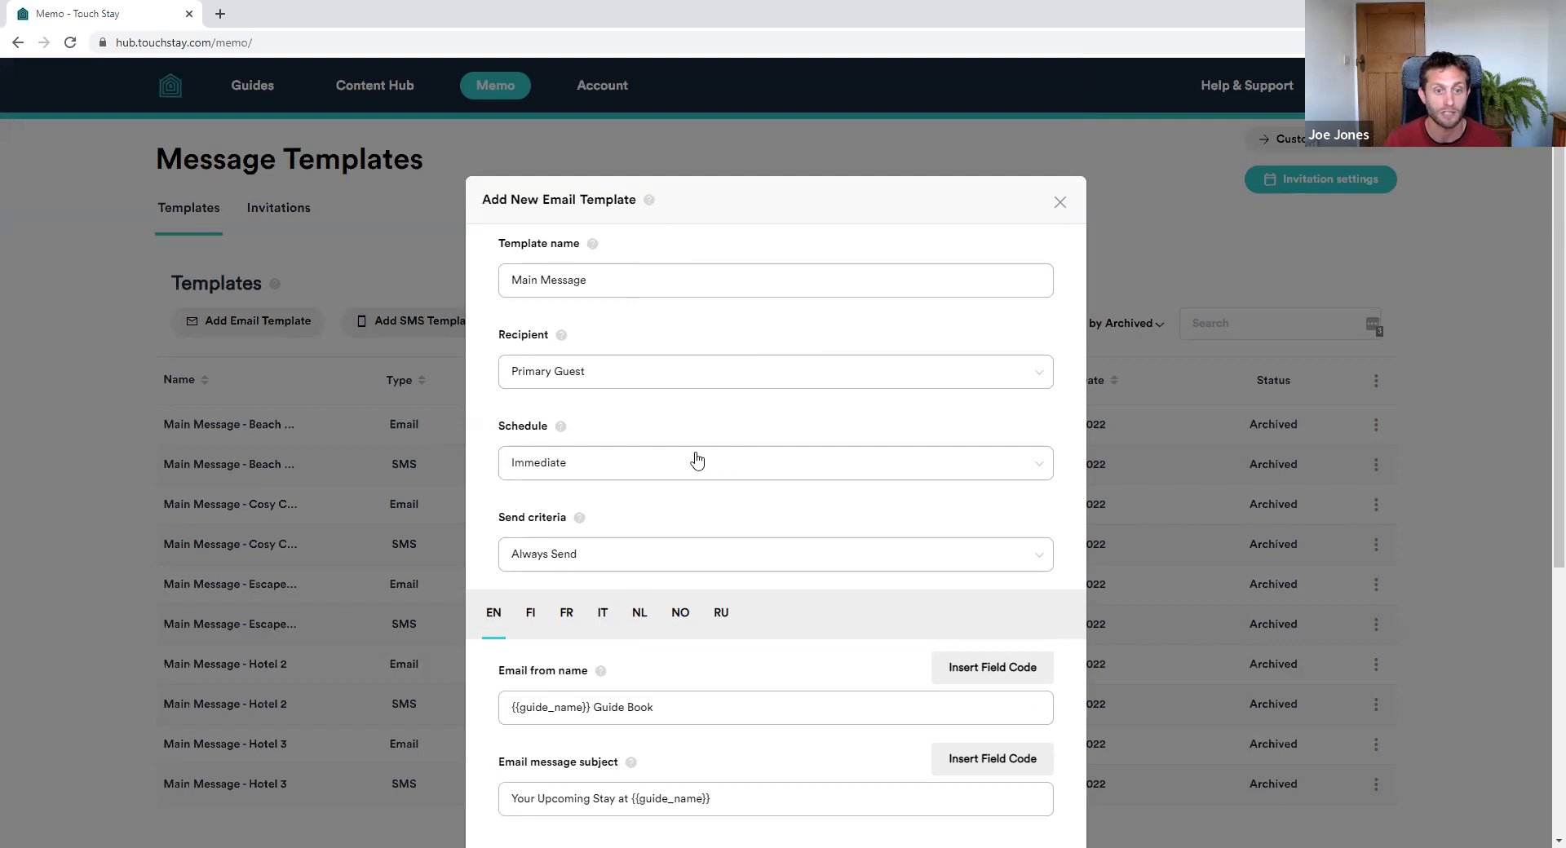
Submit the Main Message email template for new invitations only, then open the Beach Oasis SMS template
scroll(779, 396, "down", 5)
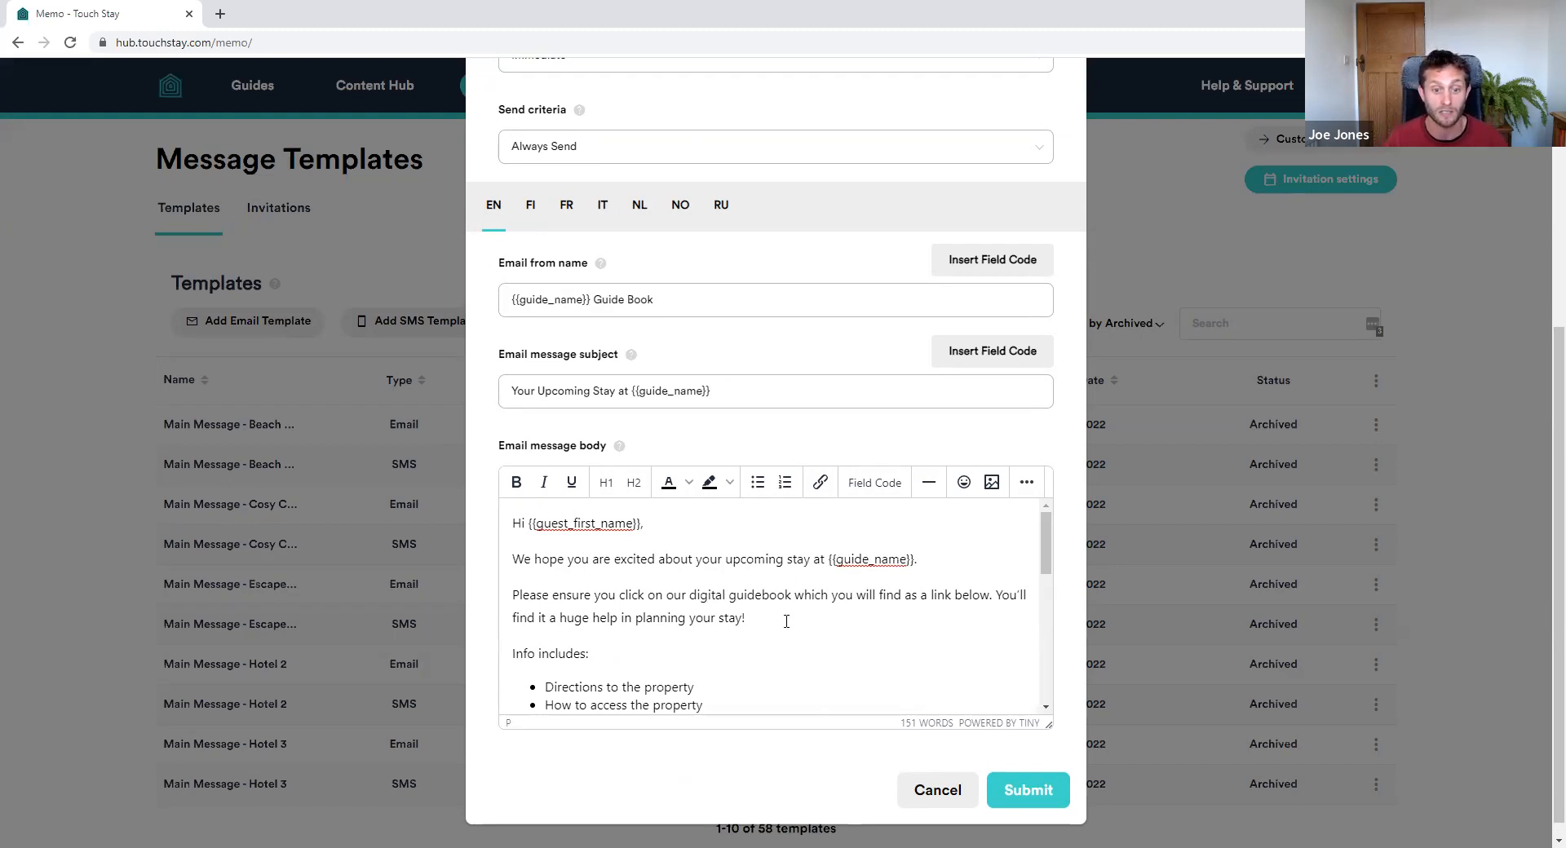
scroll(786, 621, "down", 6)
scroll(890, 626, "up", 6)
left_click(1029, 790)
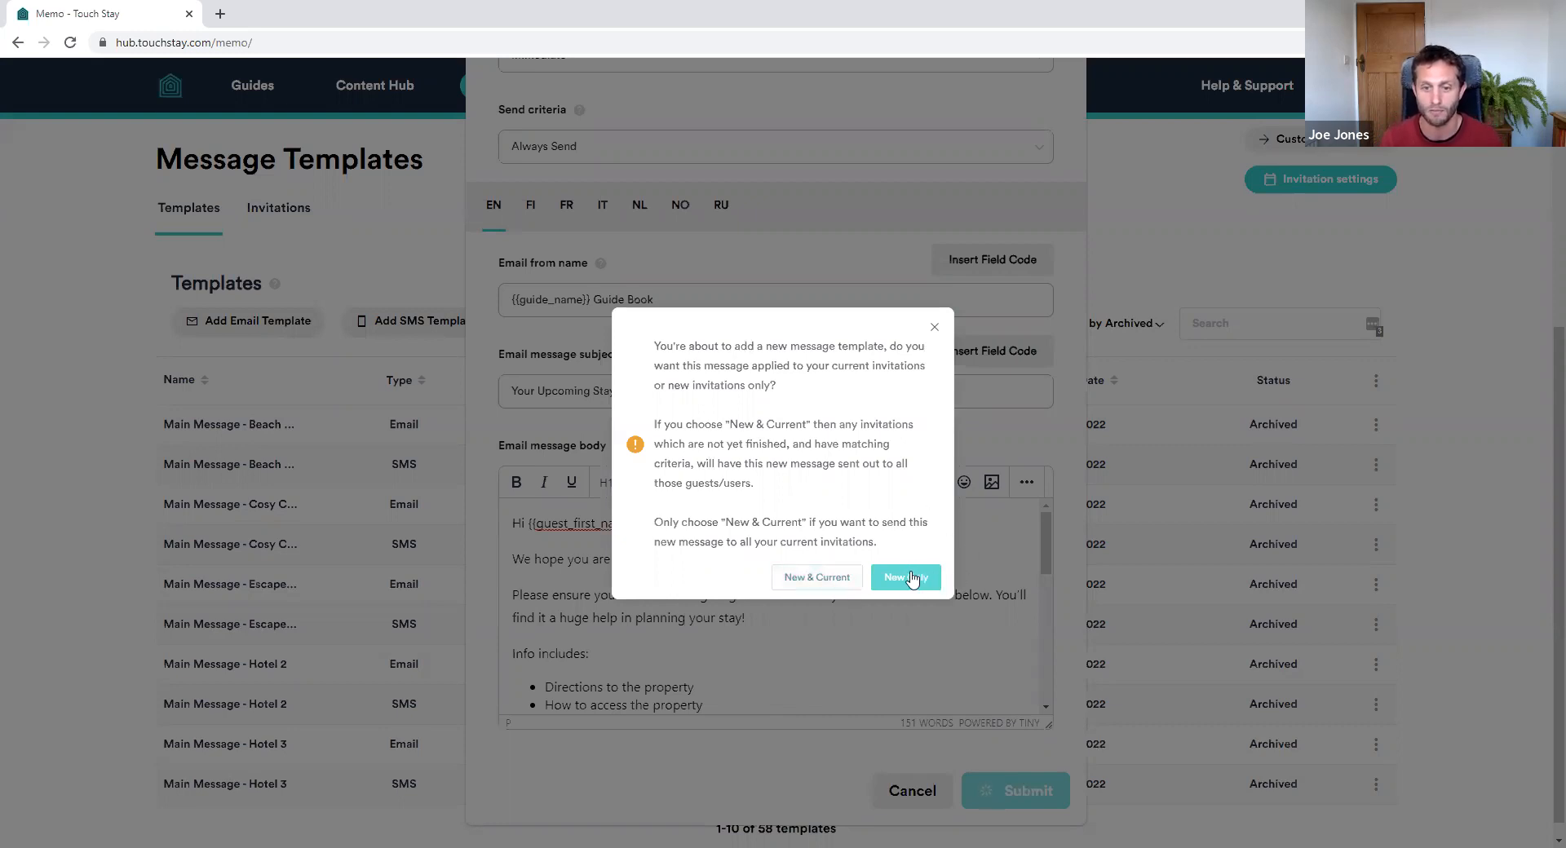
left_click(915, 581)
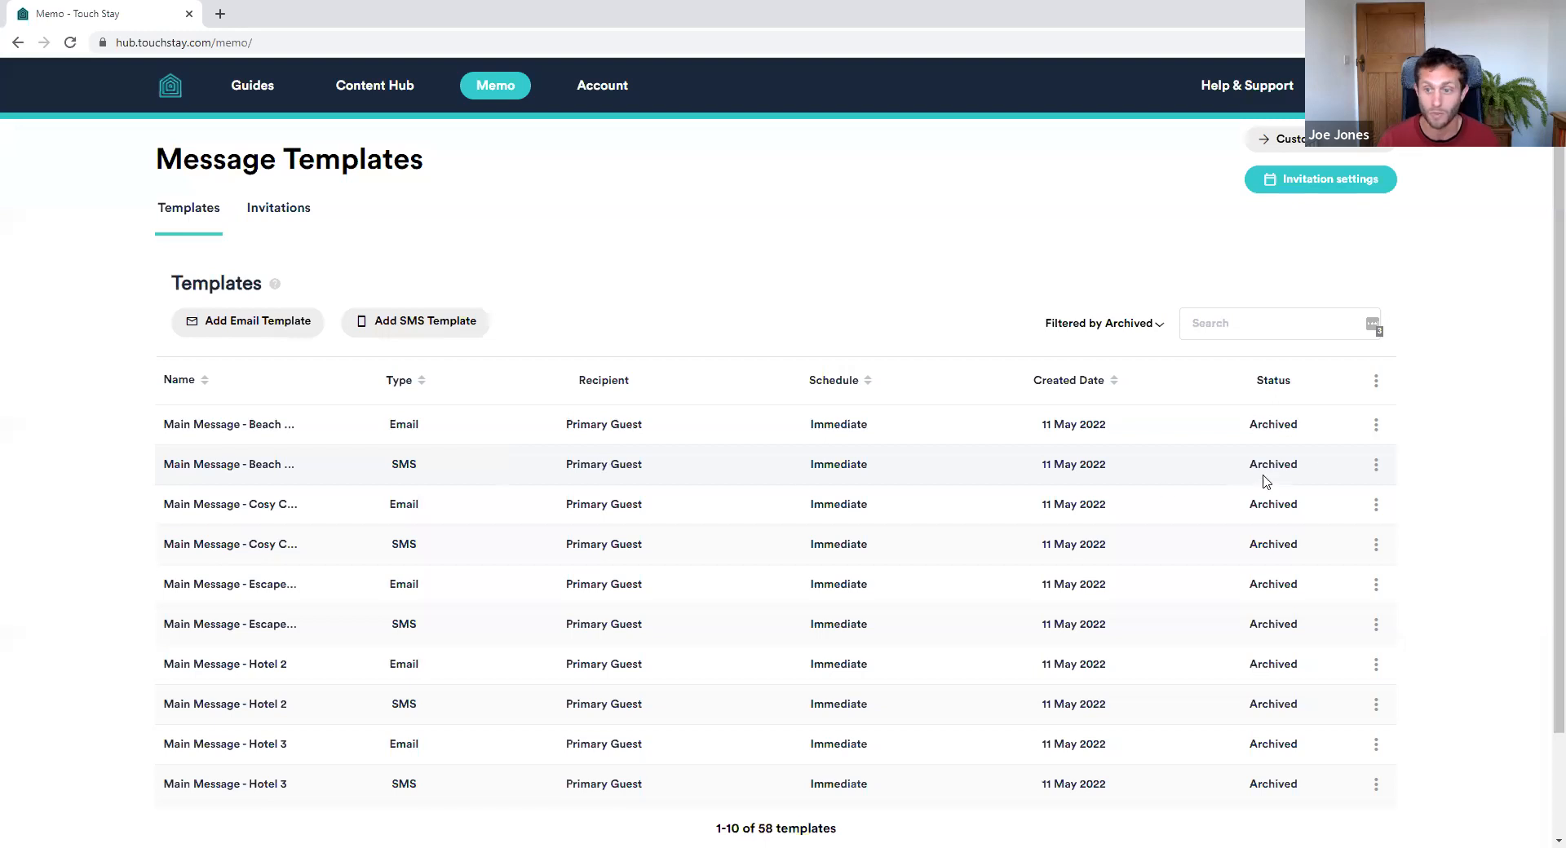
left_click(1377, 464)
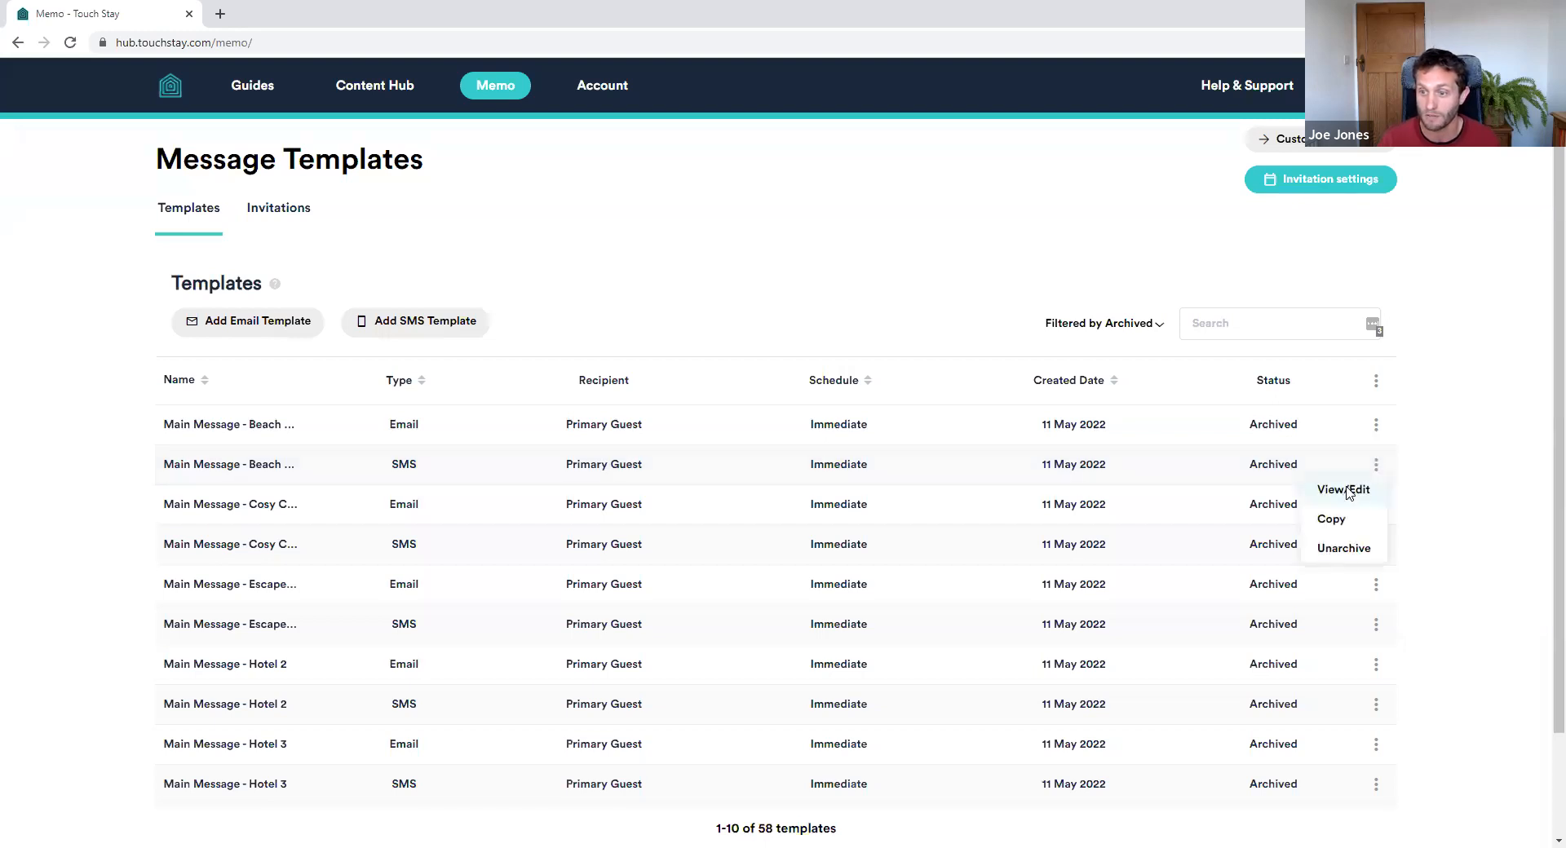
left_click(1345, 491)
Rename the SMS template to Main Message, set Always Send, and save it for current invitations too
left_click_drag(587, 282, 731, 274)
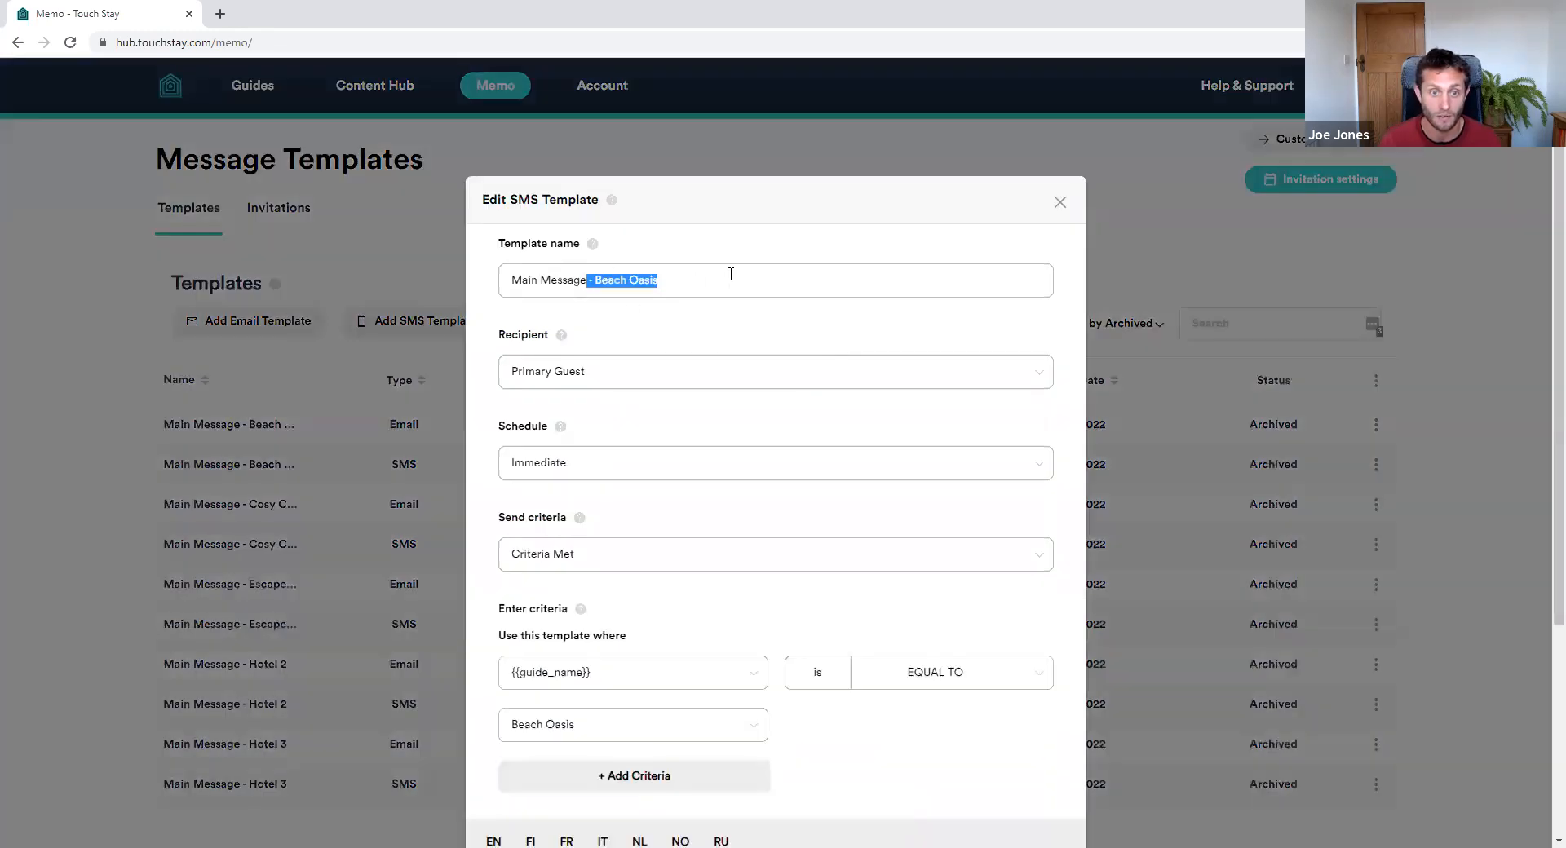
key("BackSpace")
scroll(615, 489, "down", 1)
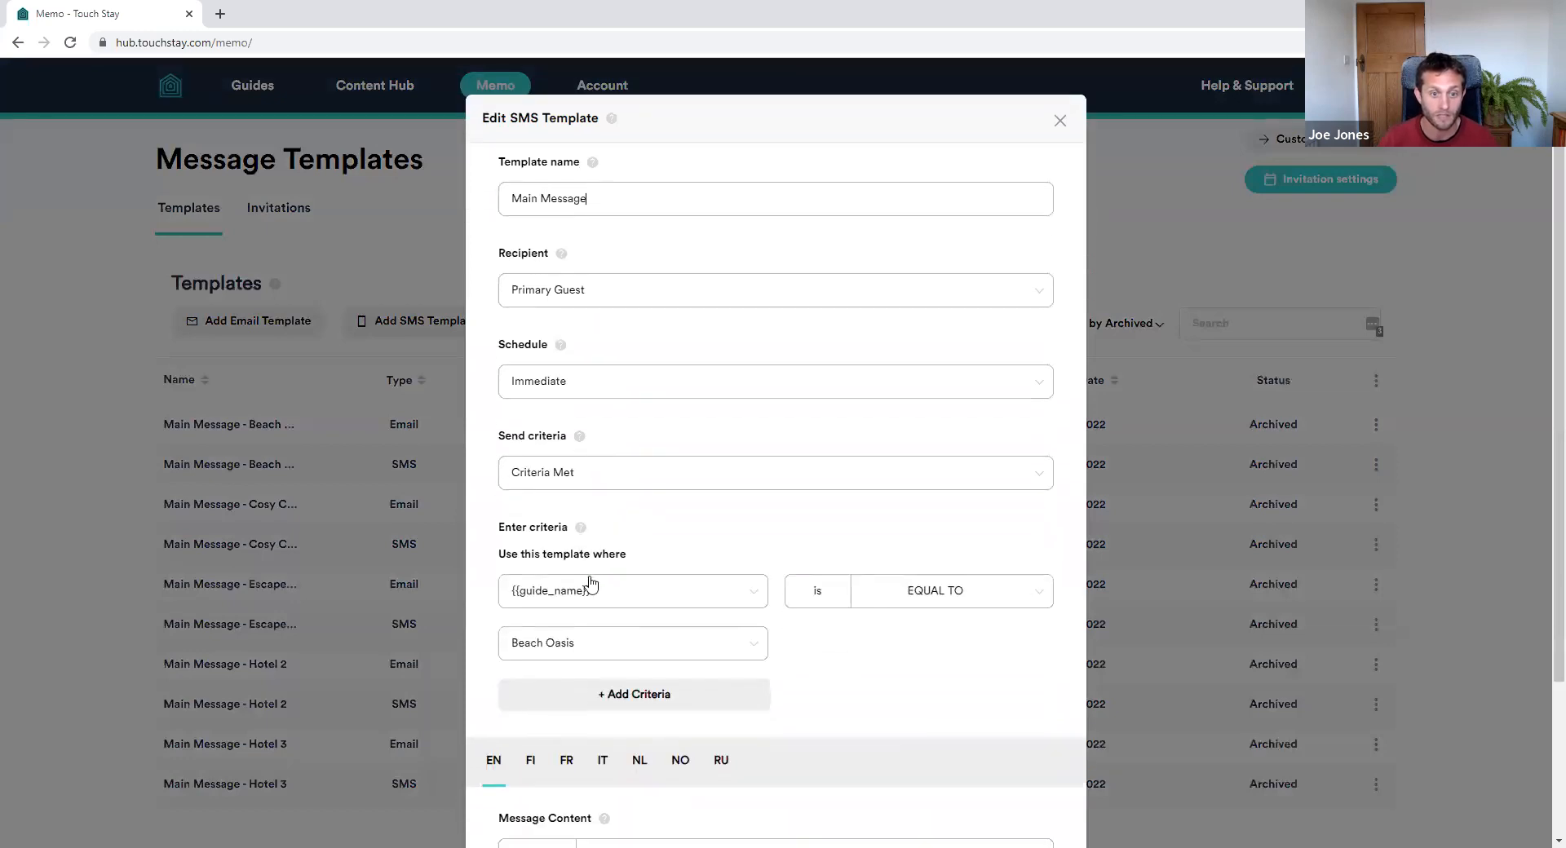
left_click(595, 483)
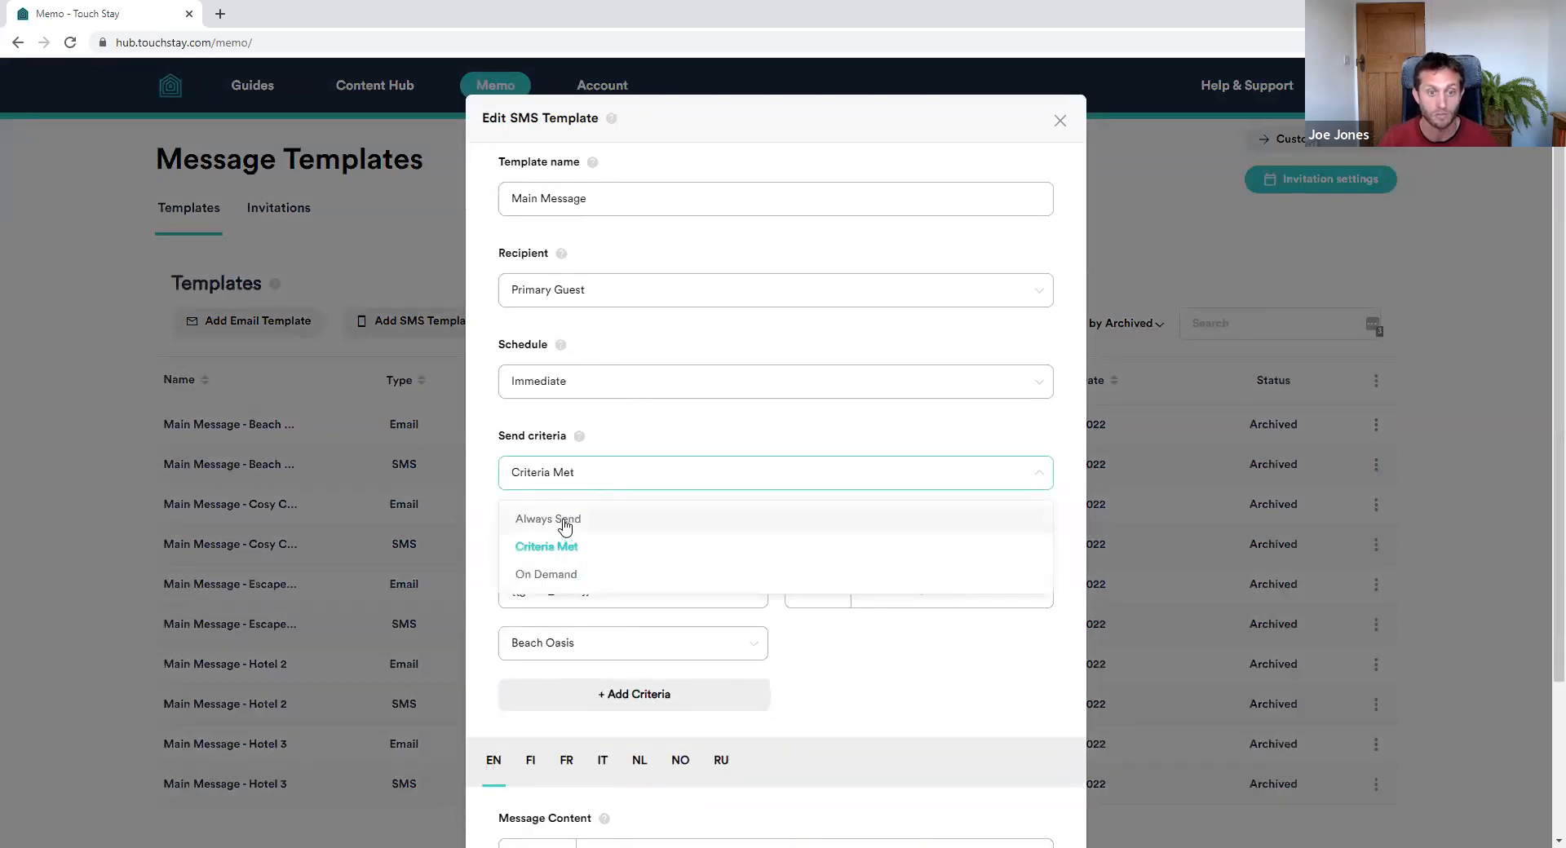
left_click(566, 522)
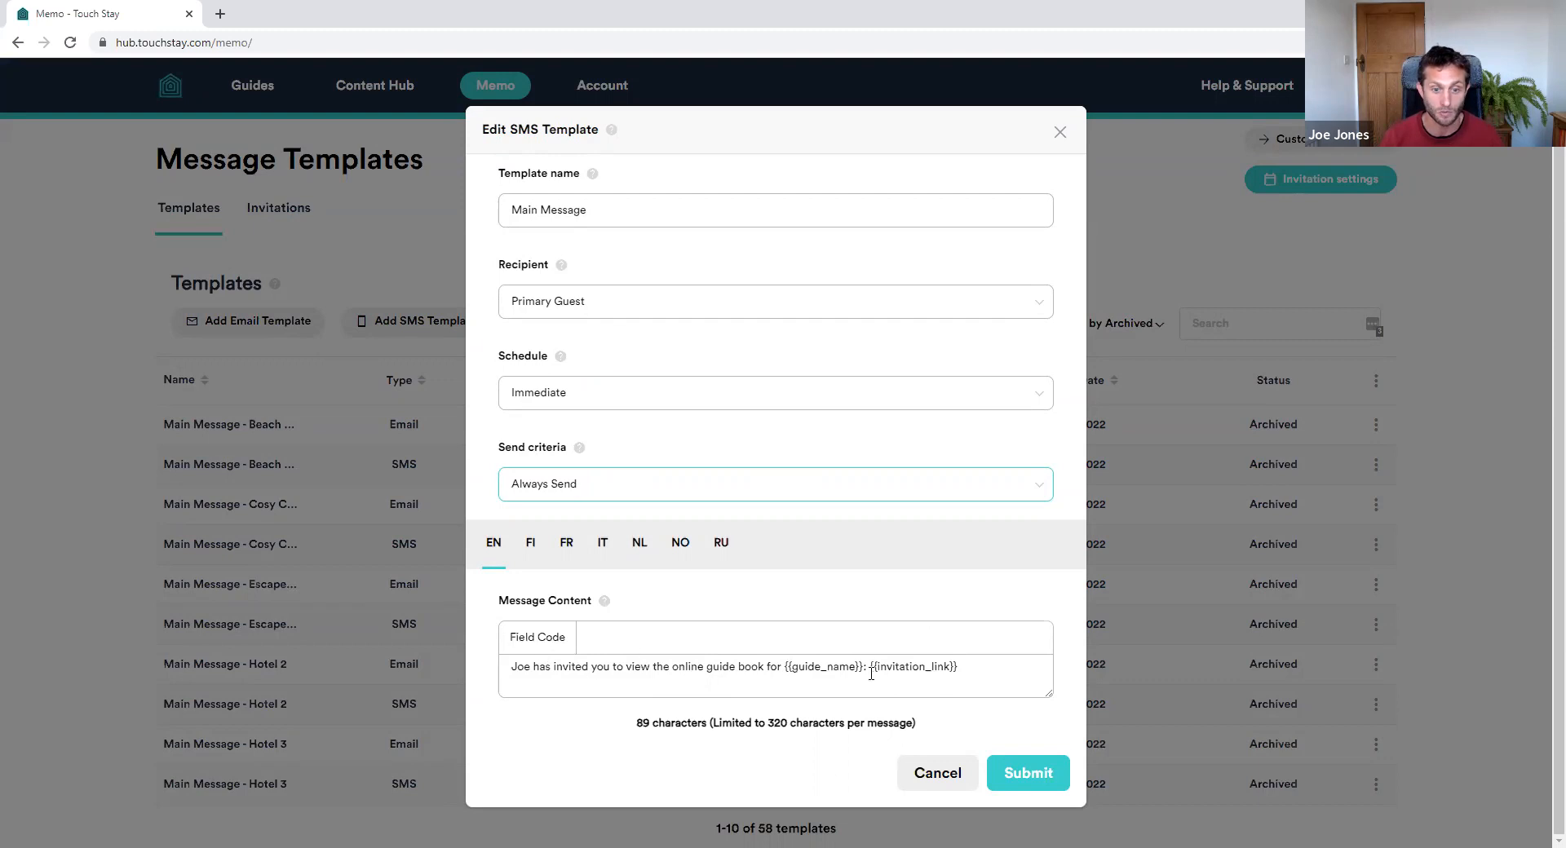
left_click(1022, 772)
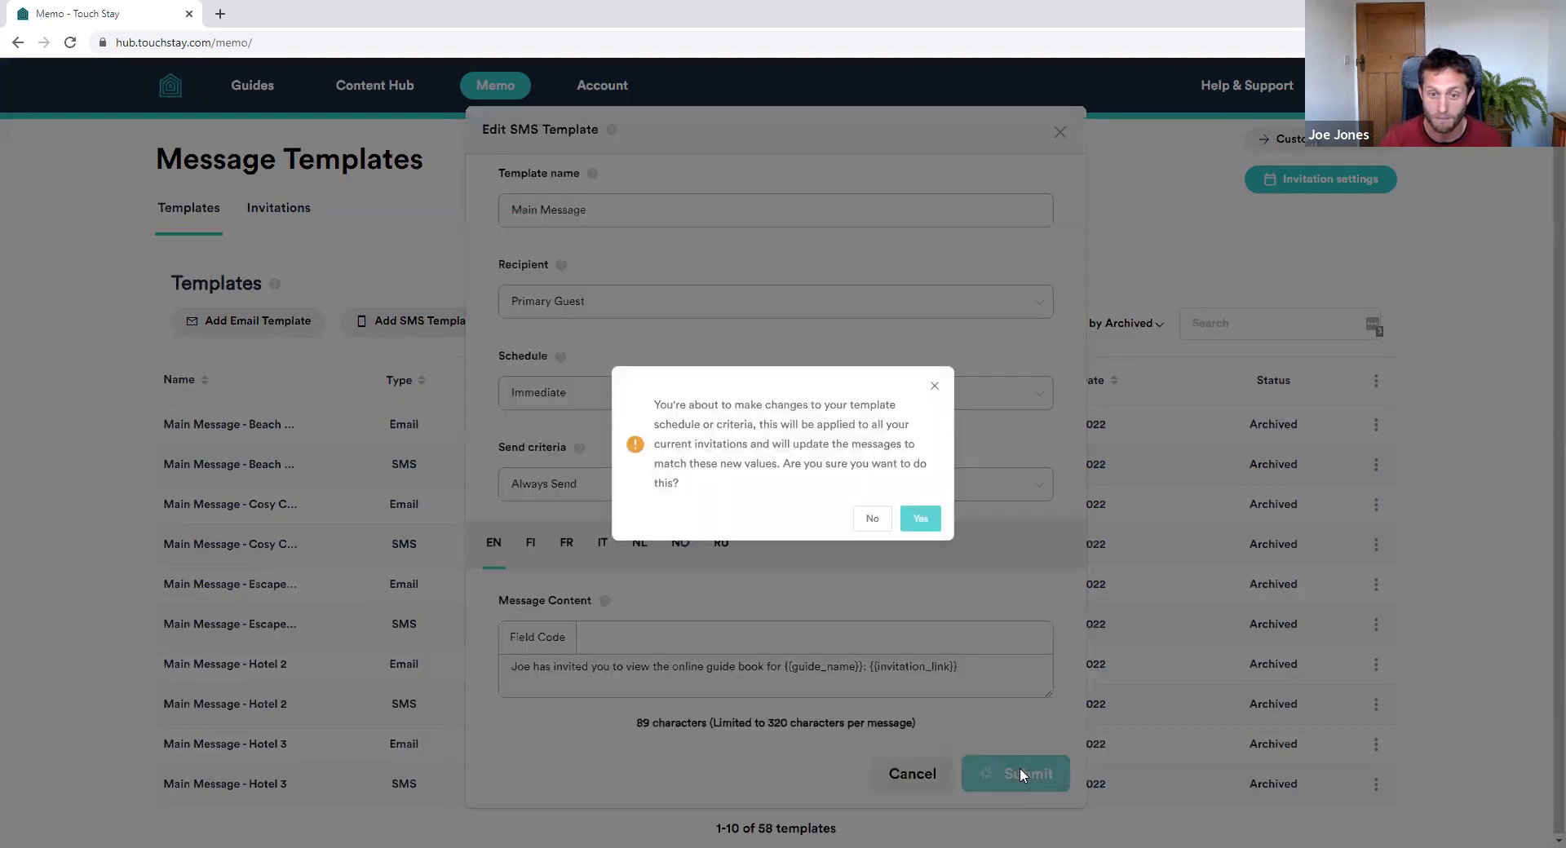
left_click(925, 524)
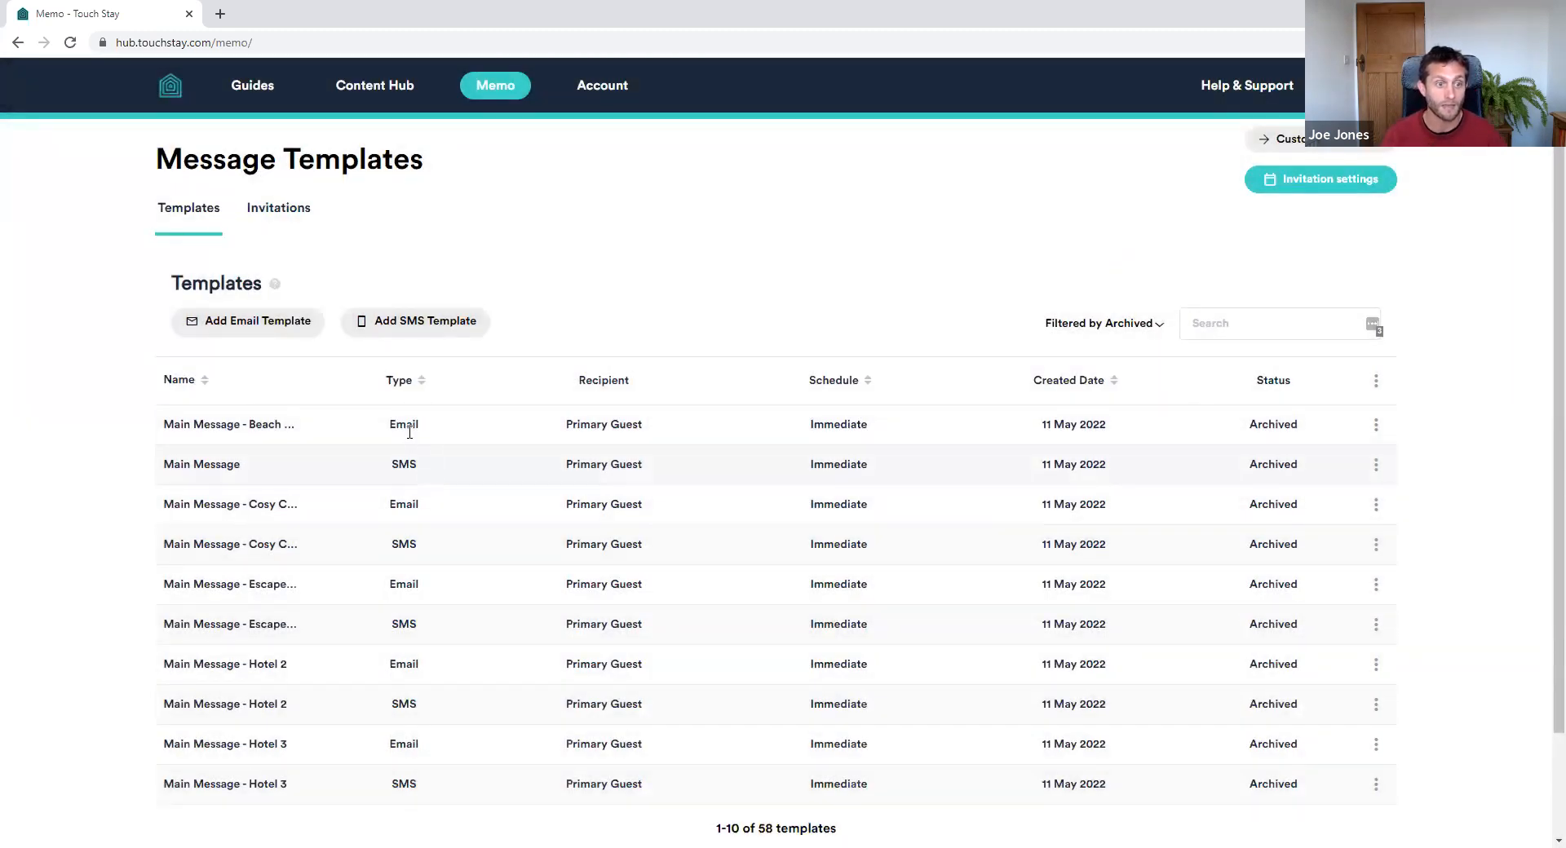
Make a copy of the Main Message SMS template, then close the copy without saving
left_click(1376, 464)
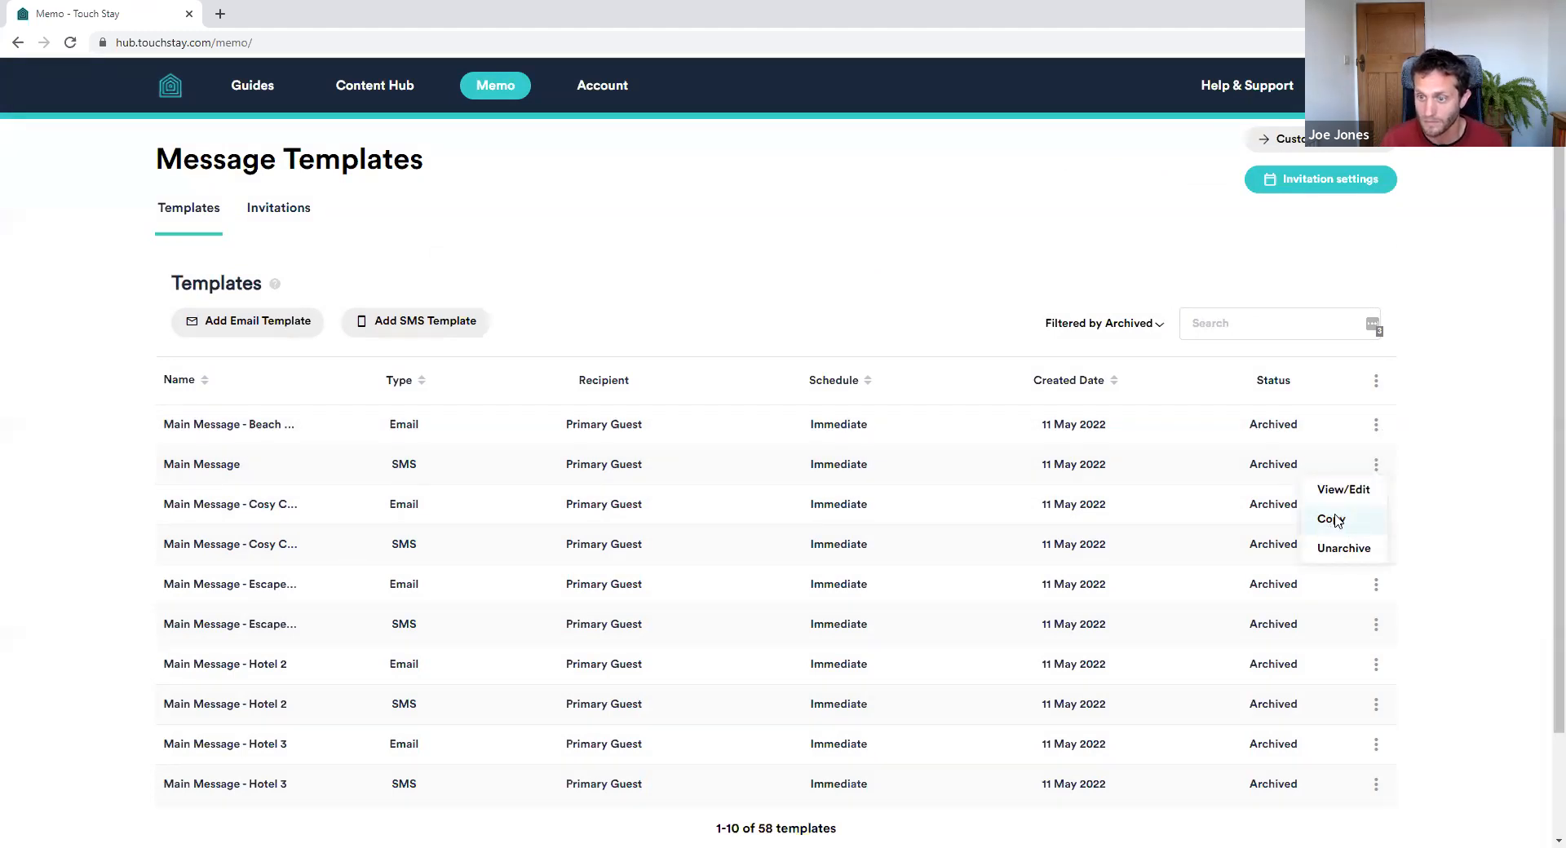
left_click(1337, 521)
left_click(1061, 202)
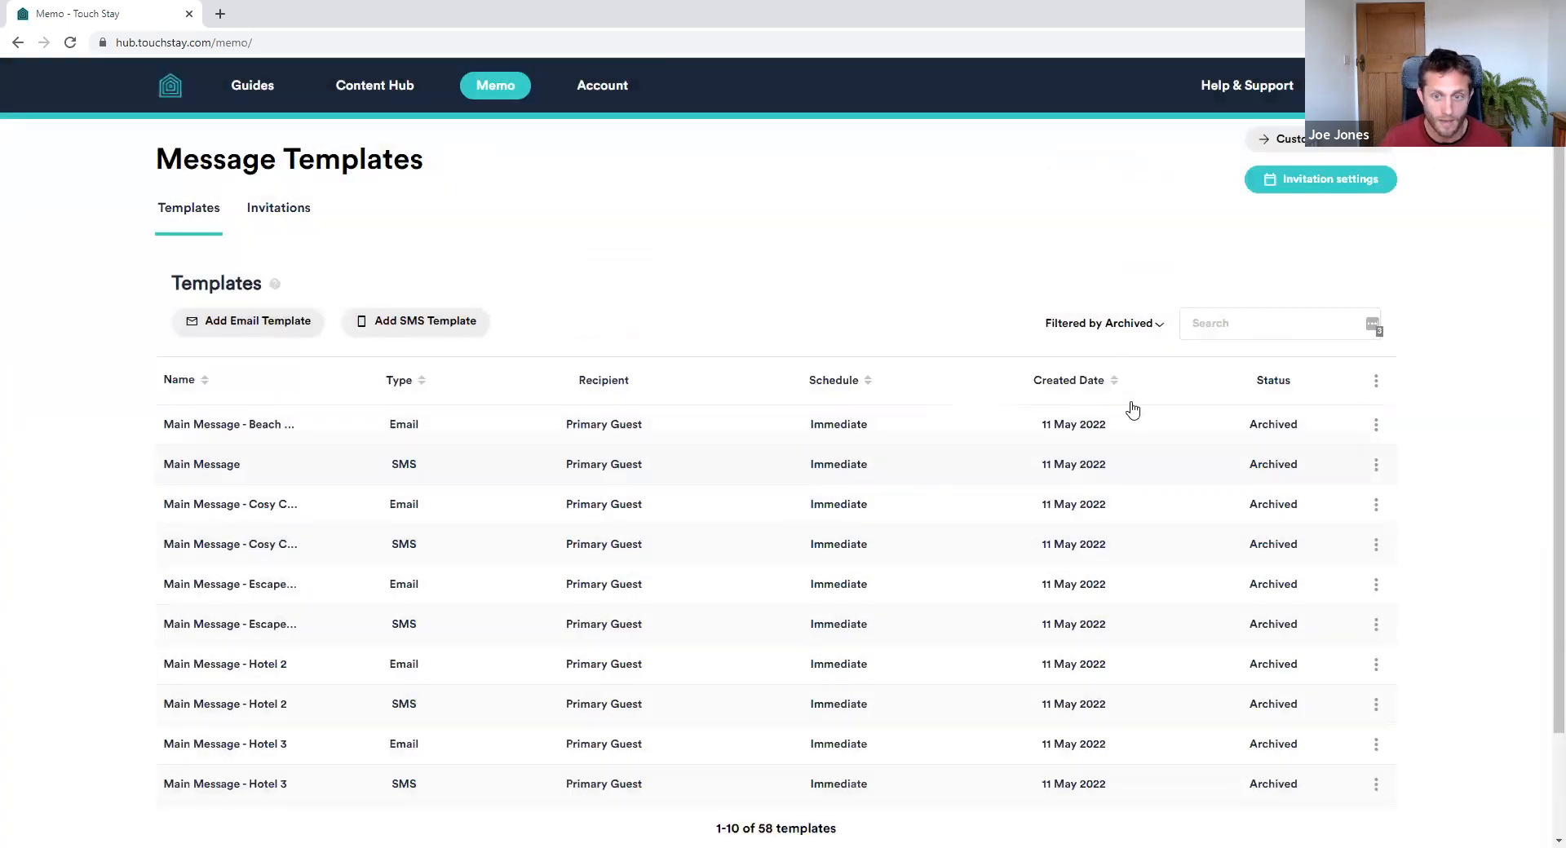
Search the archived templates for '1' to list the 1st Reminder templates
left_click(1240, 325)
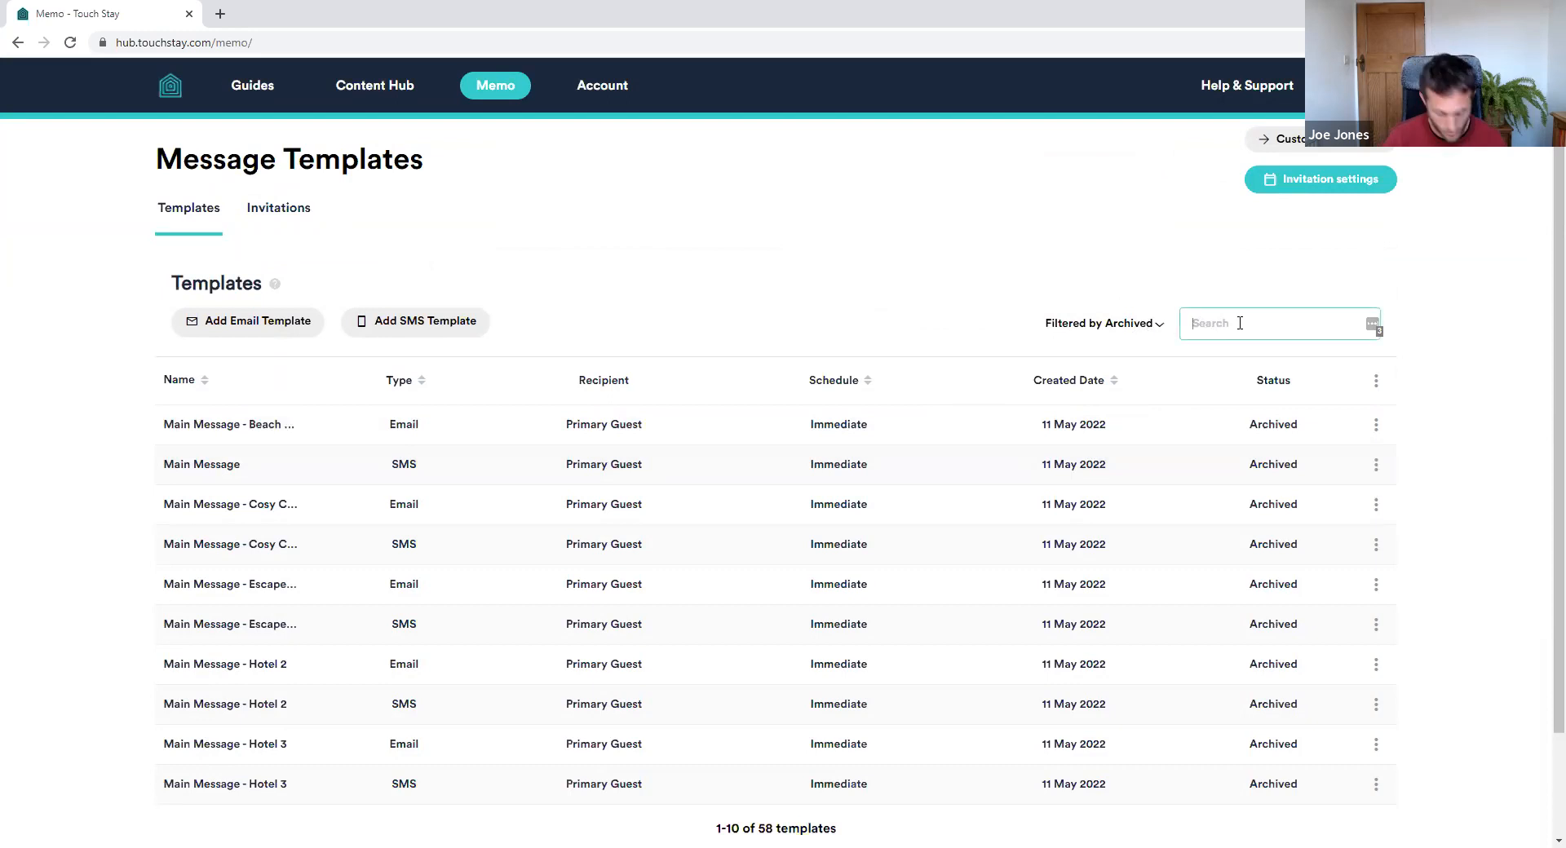
type("1st")
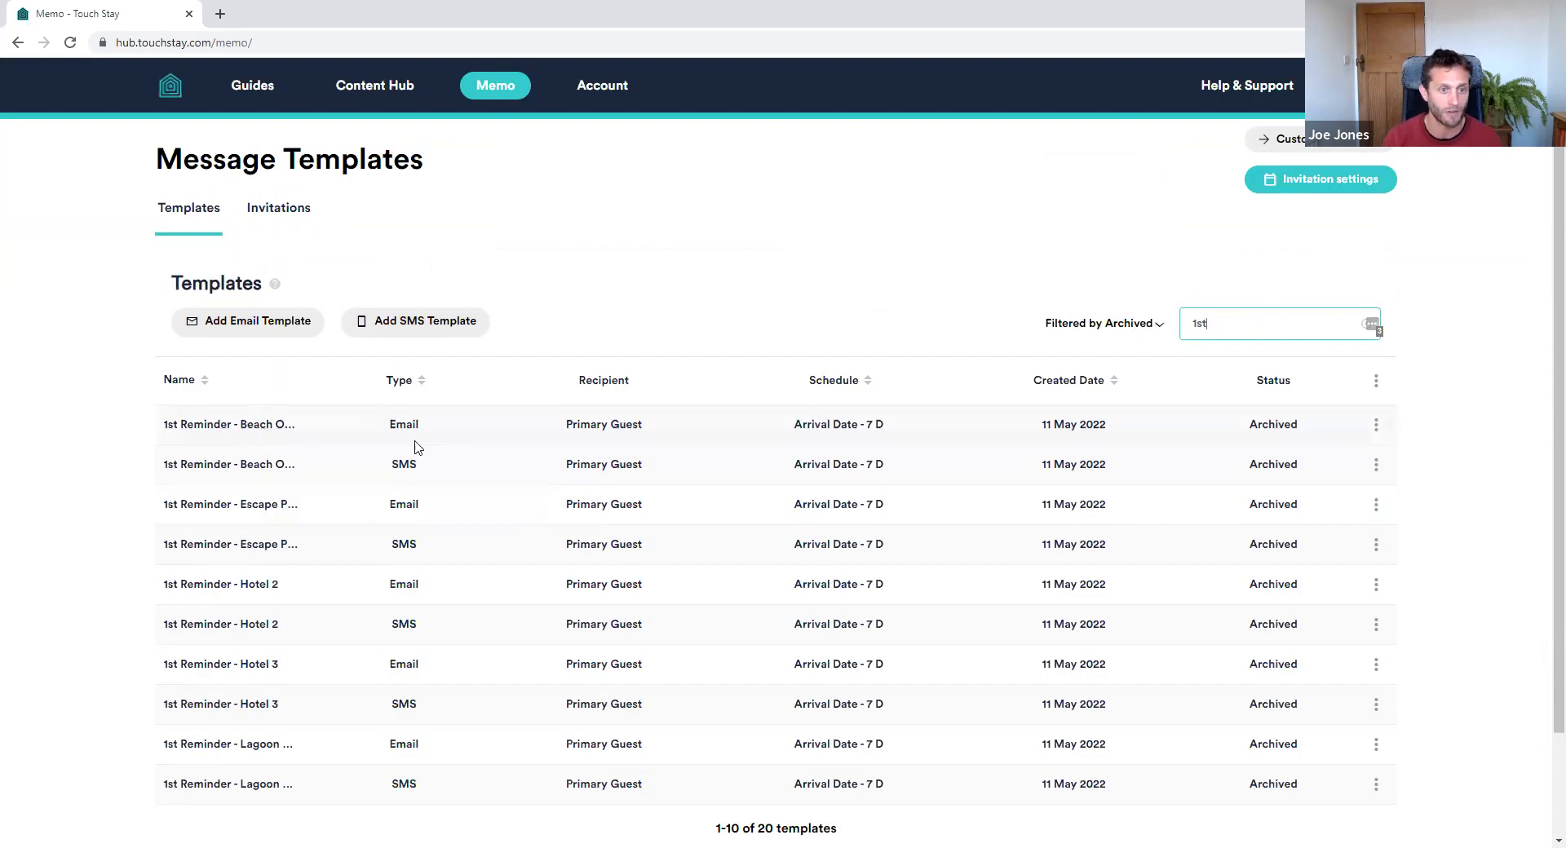
left_click(1376, 425)
Rename the Beach Oasis reminder email to '1st Reminder' and set its send criteria to Always Send
left_click(1347, 449)
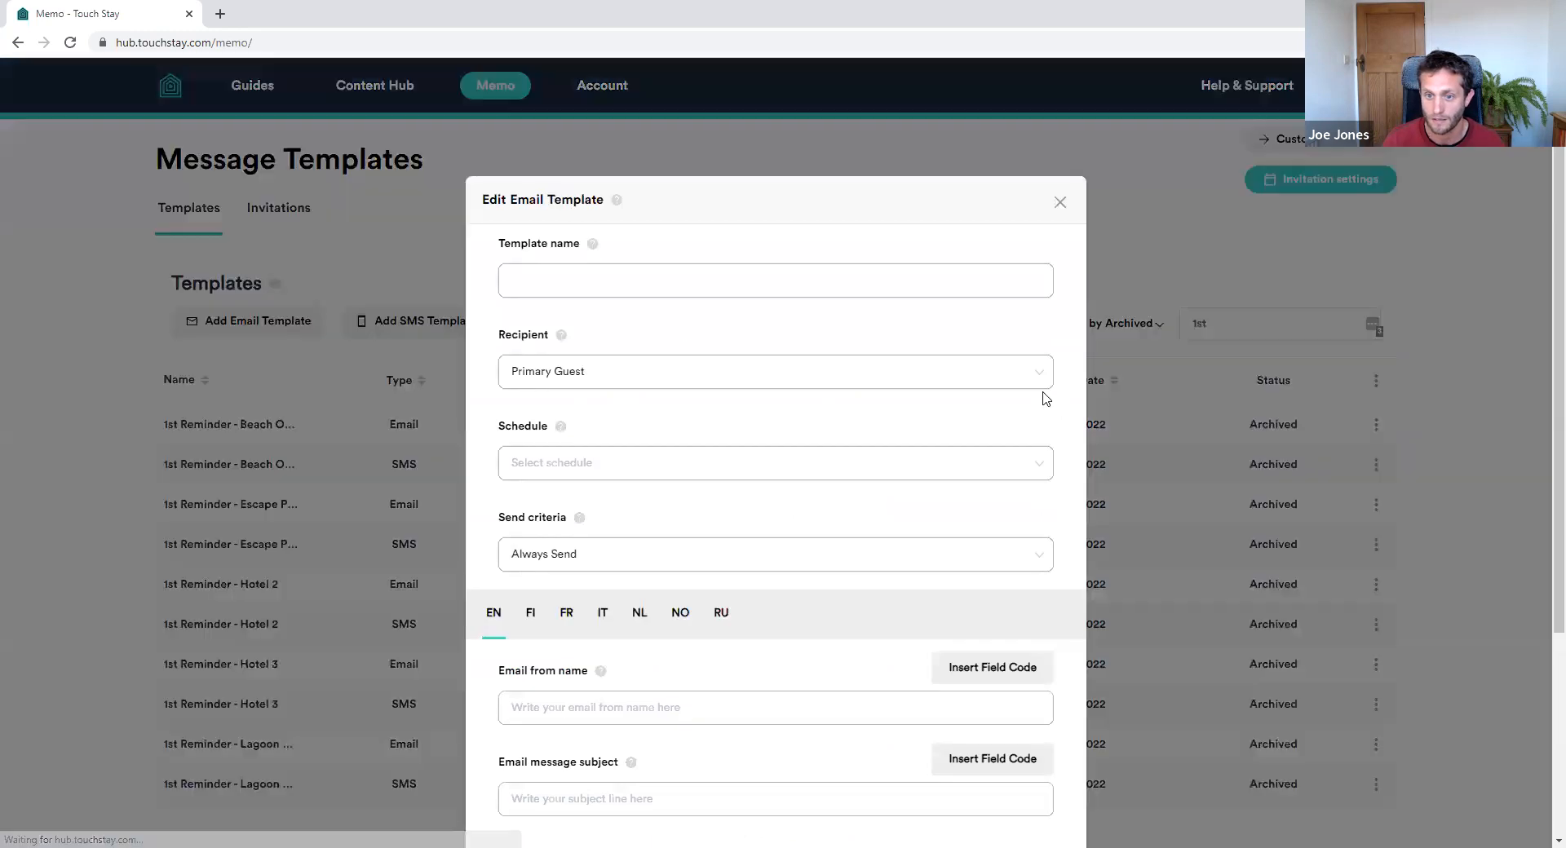
left_click_drag(580, 283, 746, 288)
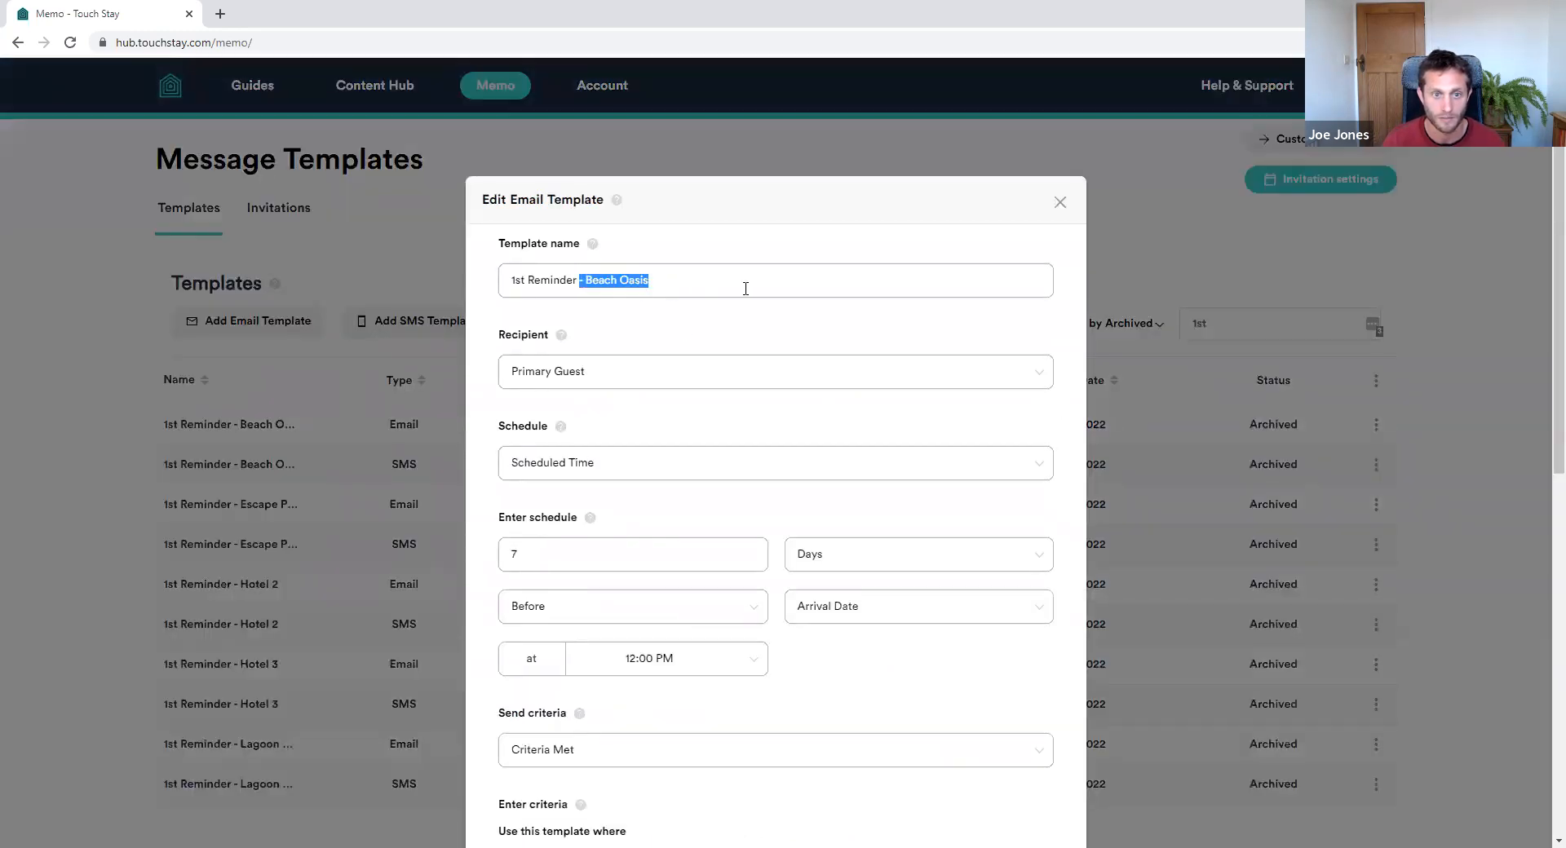
key("BackSpace")
scroll(685, 432, "down", 3)
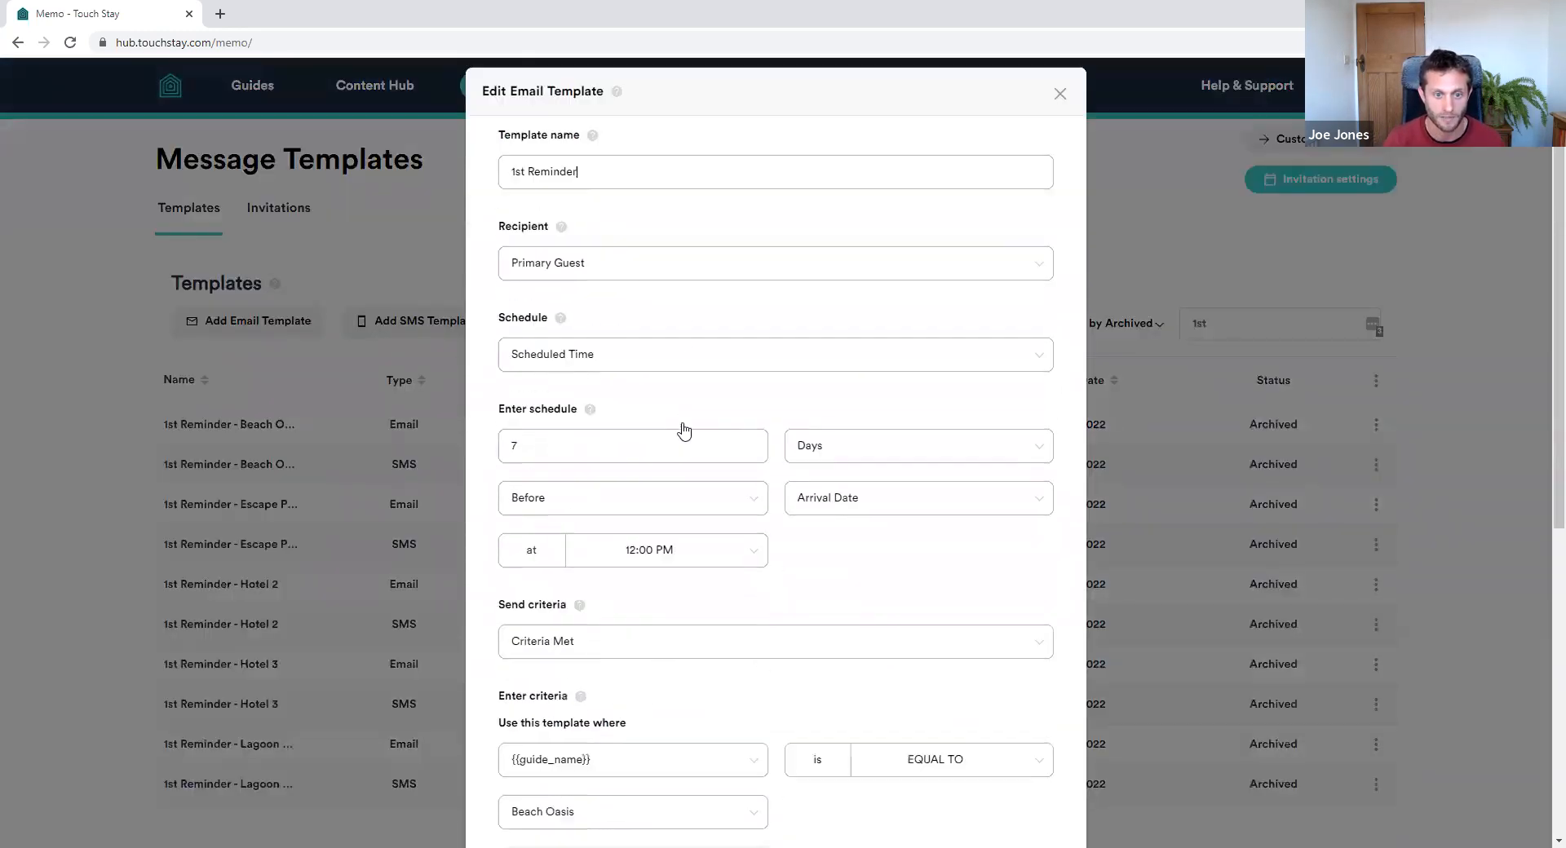
scroll(595, 297, "up", 1)
left_click(598, 300)
left_click(598, 300)
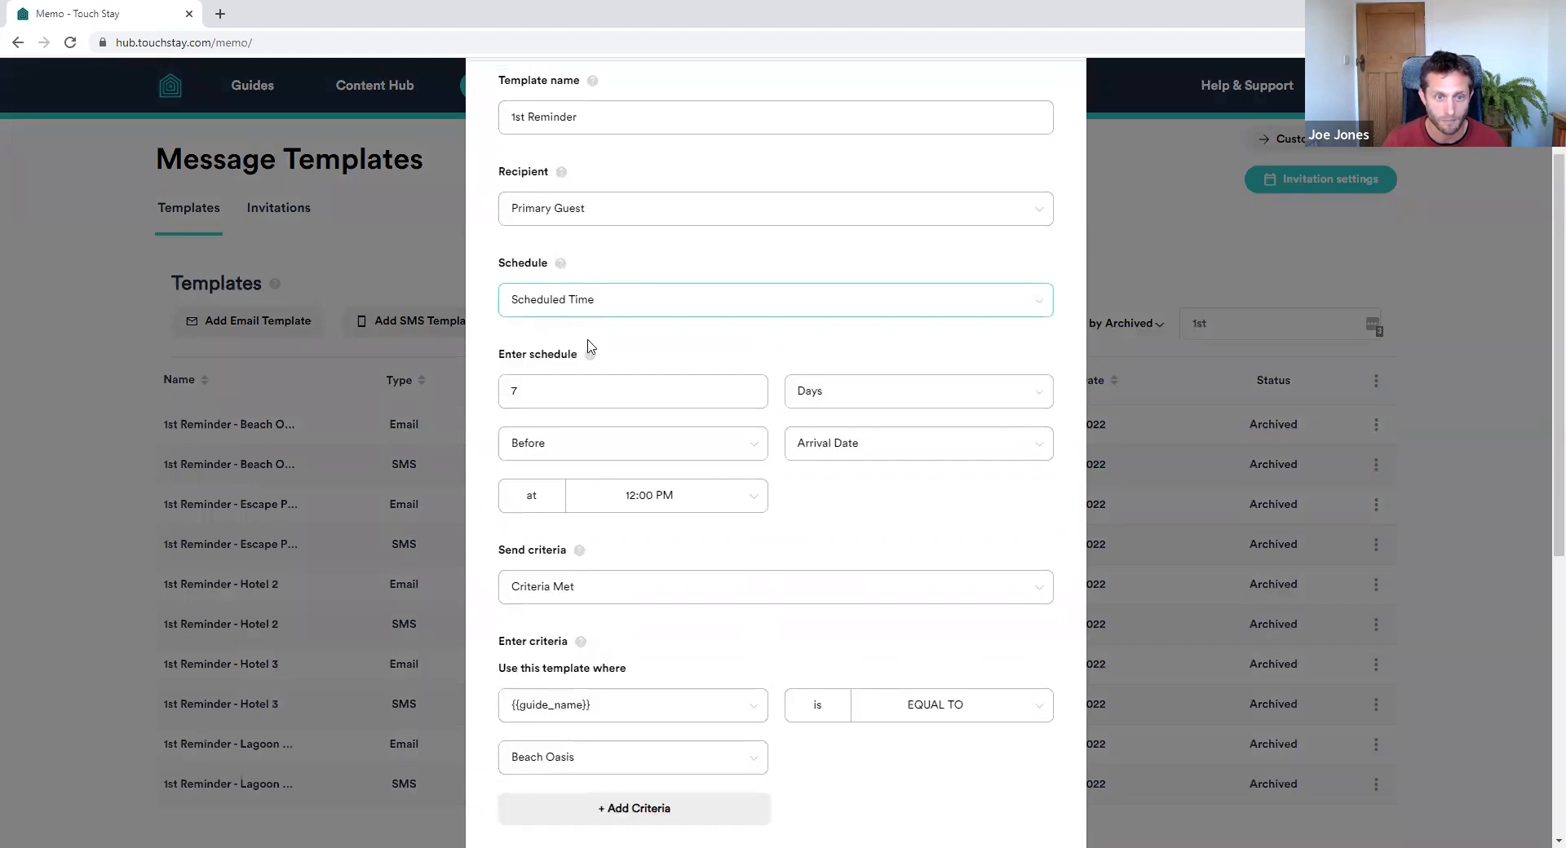
left_click(612, 591)
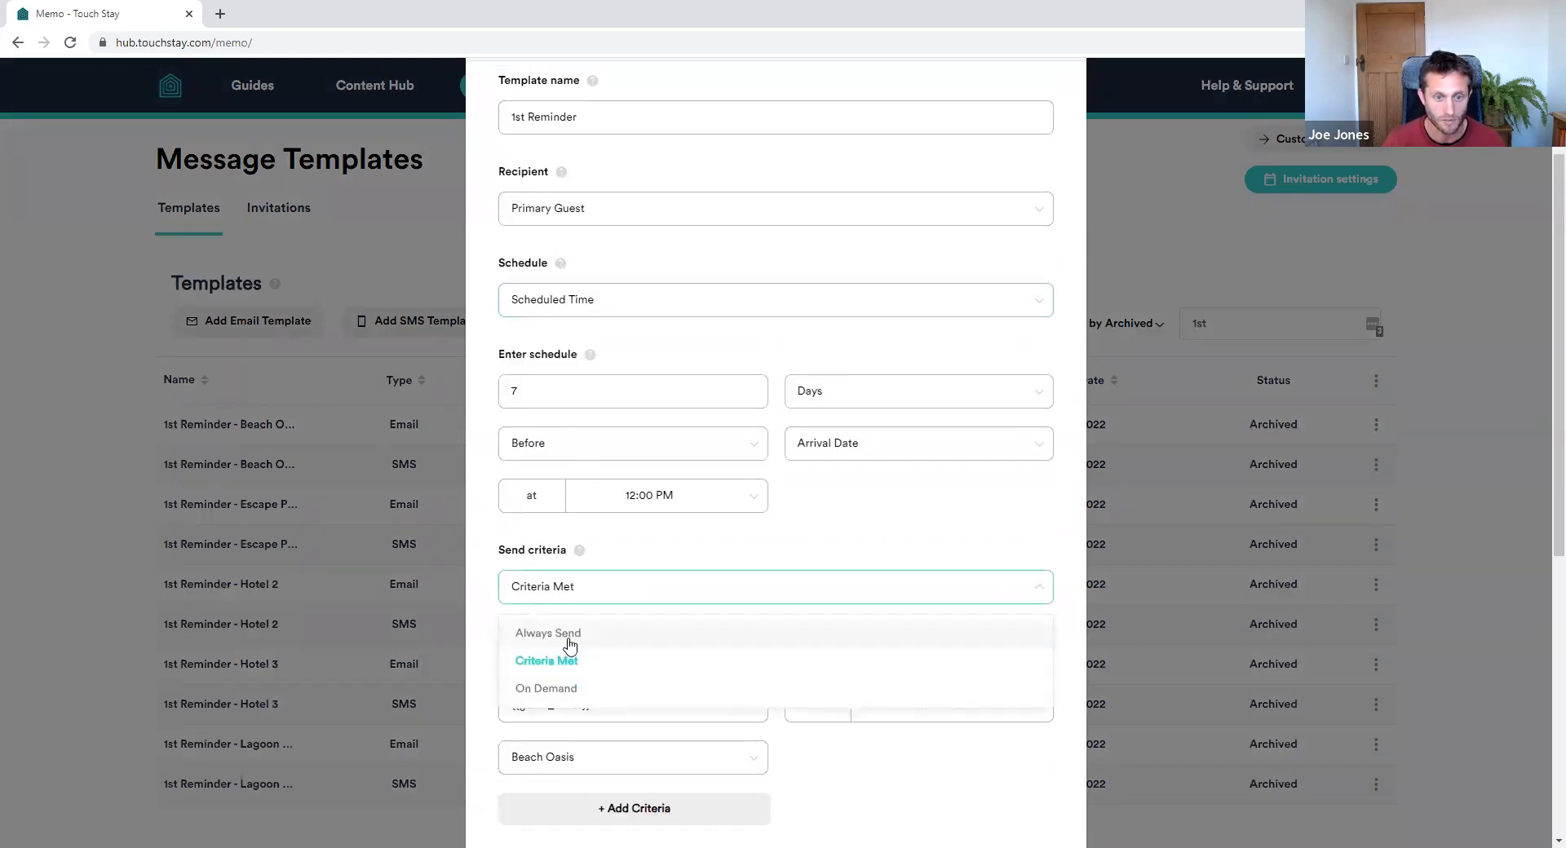
left_click(567, 636)
Replace 'Beach Oasis' in the email body with the {{guide_name}} field code and save the template
scroll(941, 522, "down", 4)
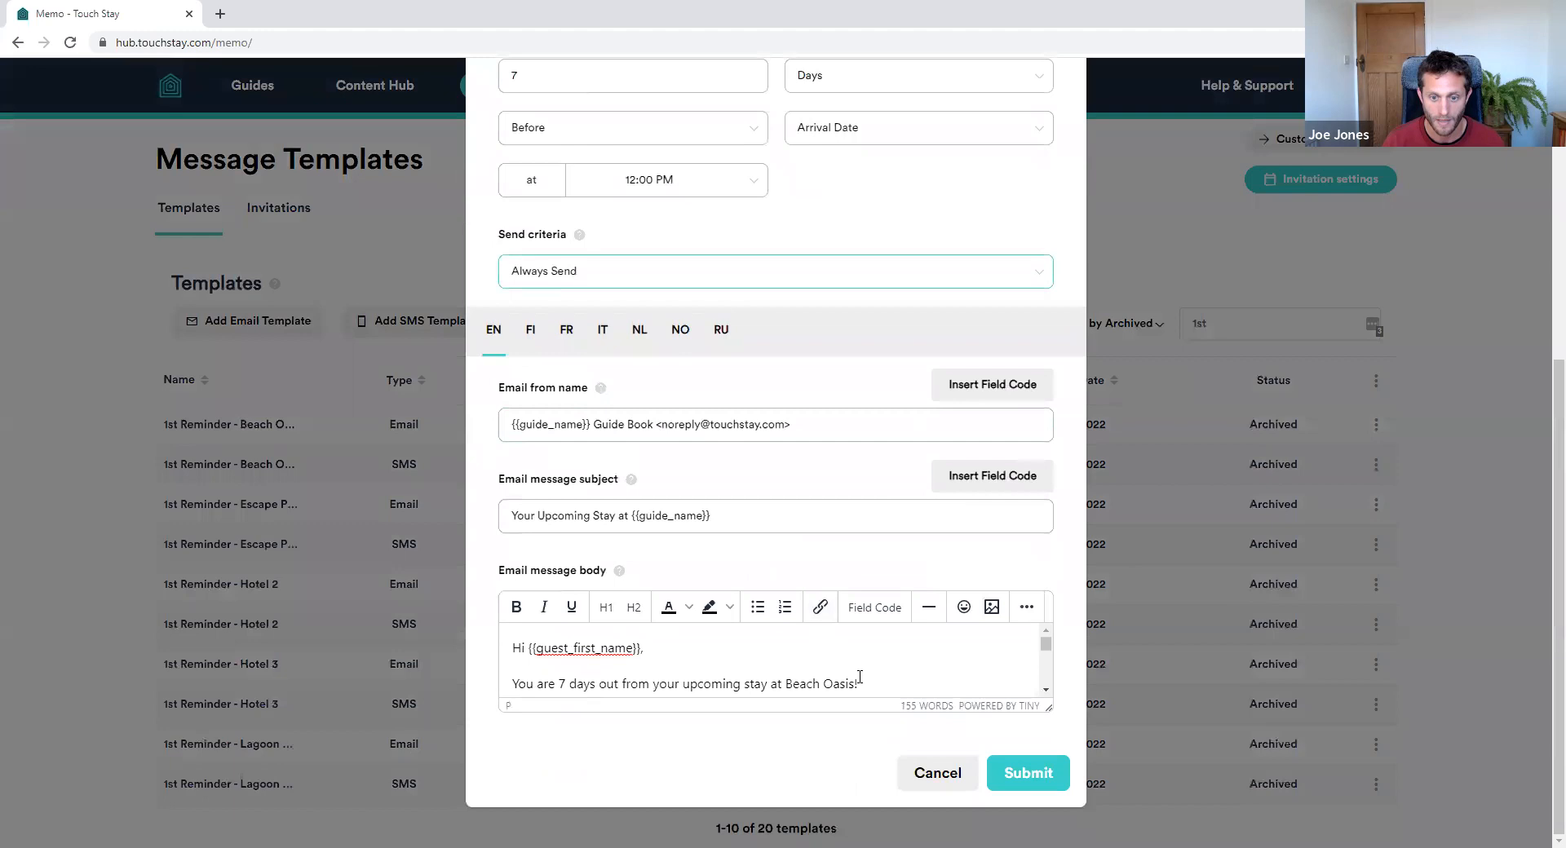
key("ctrl+shift+Left")
key("ctrl+shift+Left")
key("BackSpace")
left_click(865, 612)
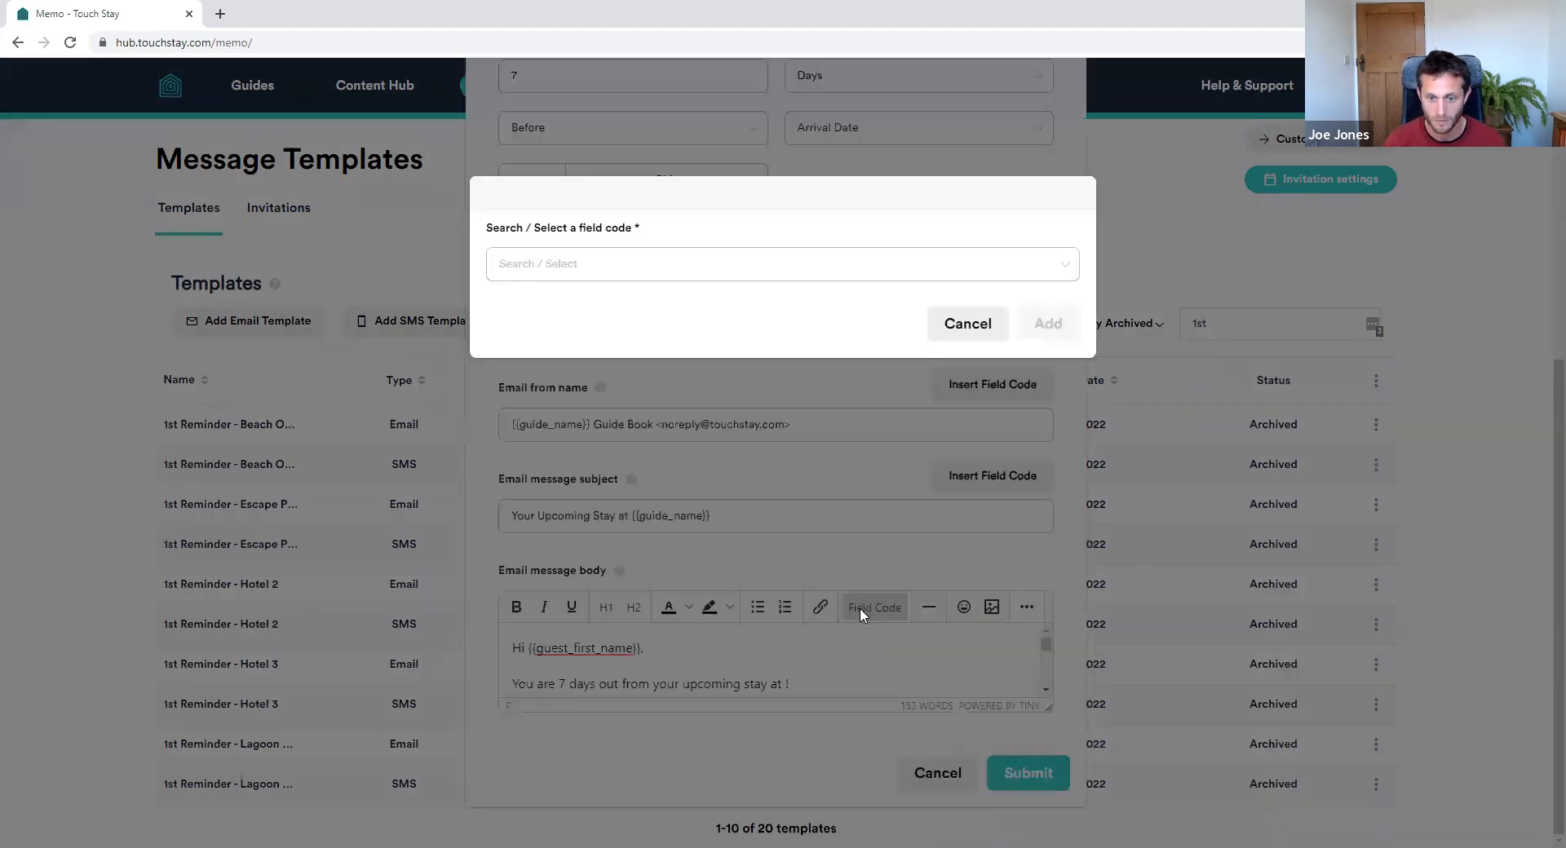
left_click(647, 269)
left_click(565, 316)
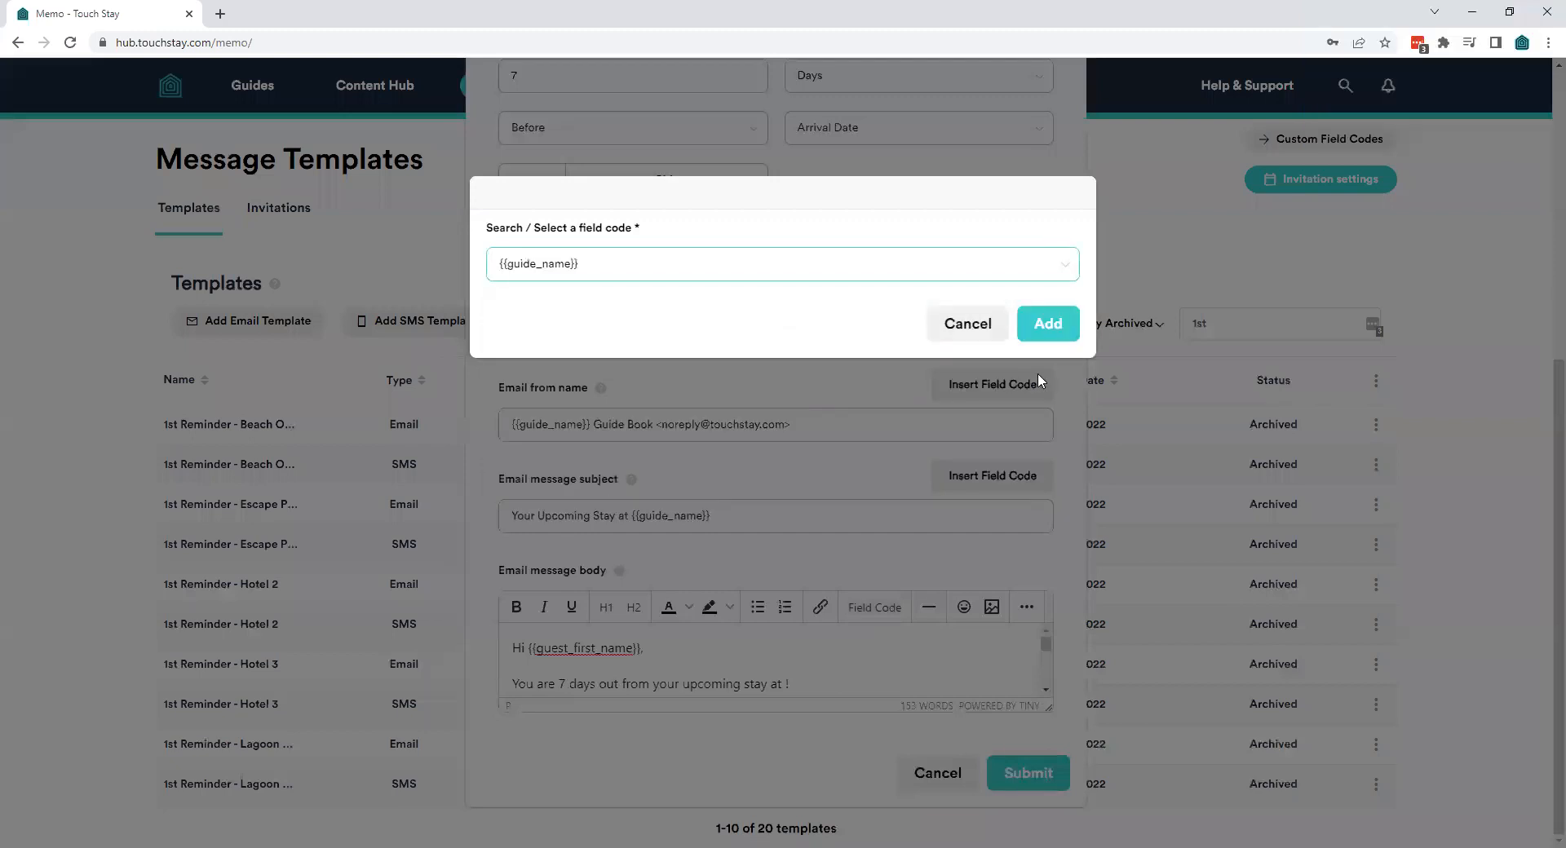
left_click(1048, 323)
left_click_drag(1047, 707, 933, 817)
scroll(901, 705, "down", 10)
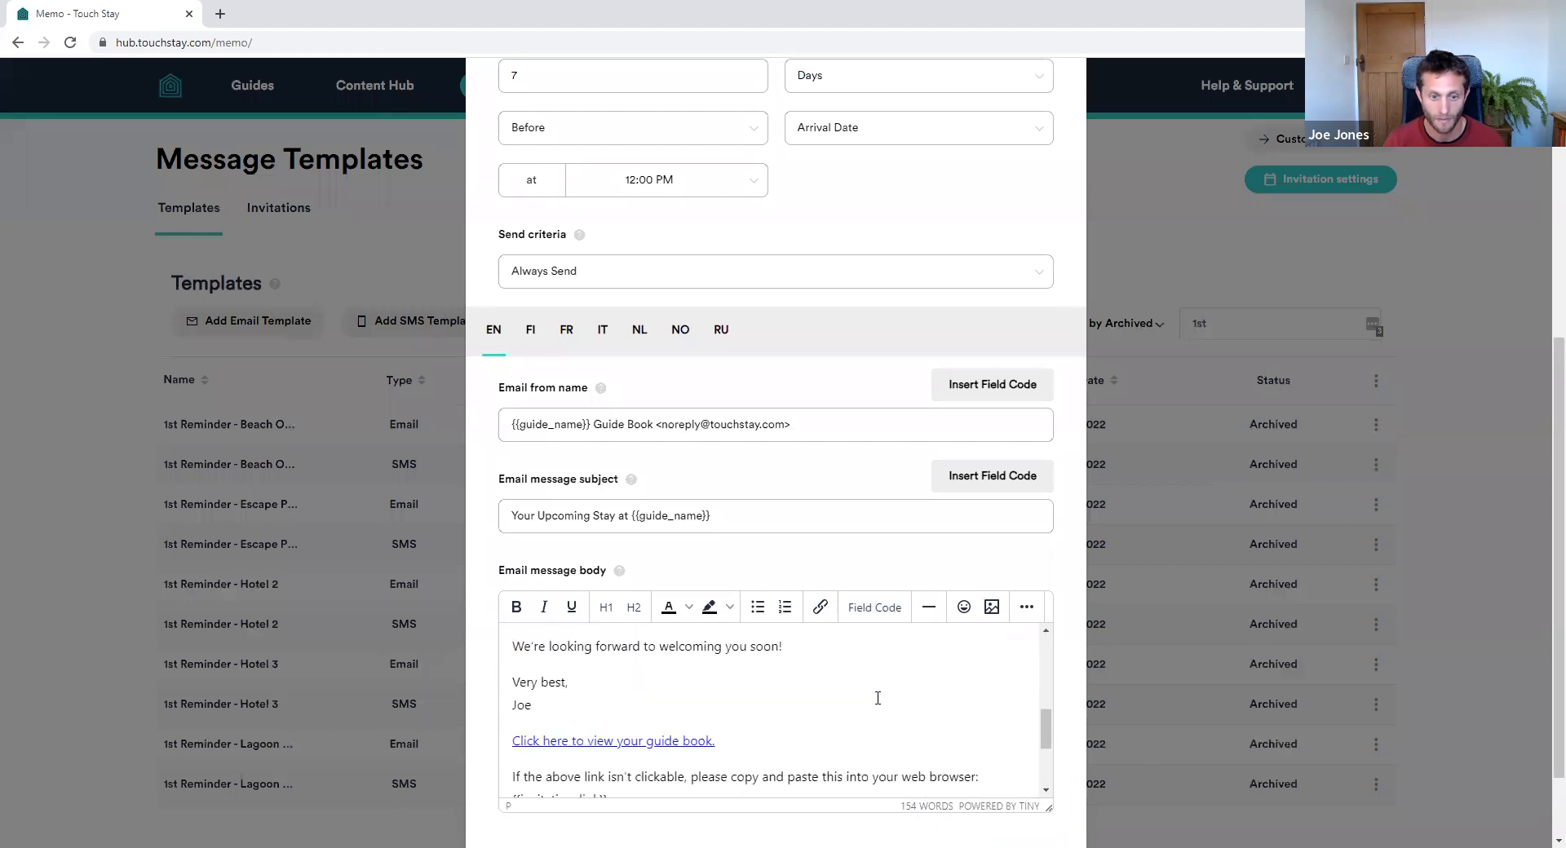
scroll(899, 715, "down", 6)
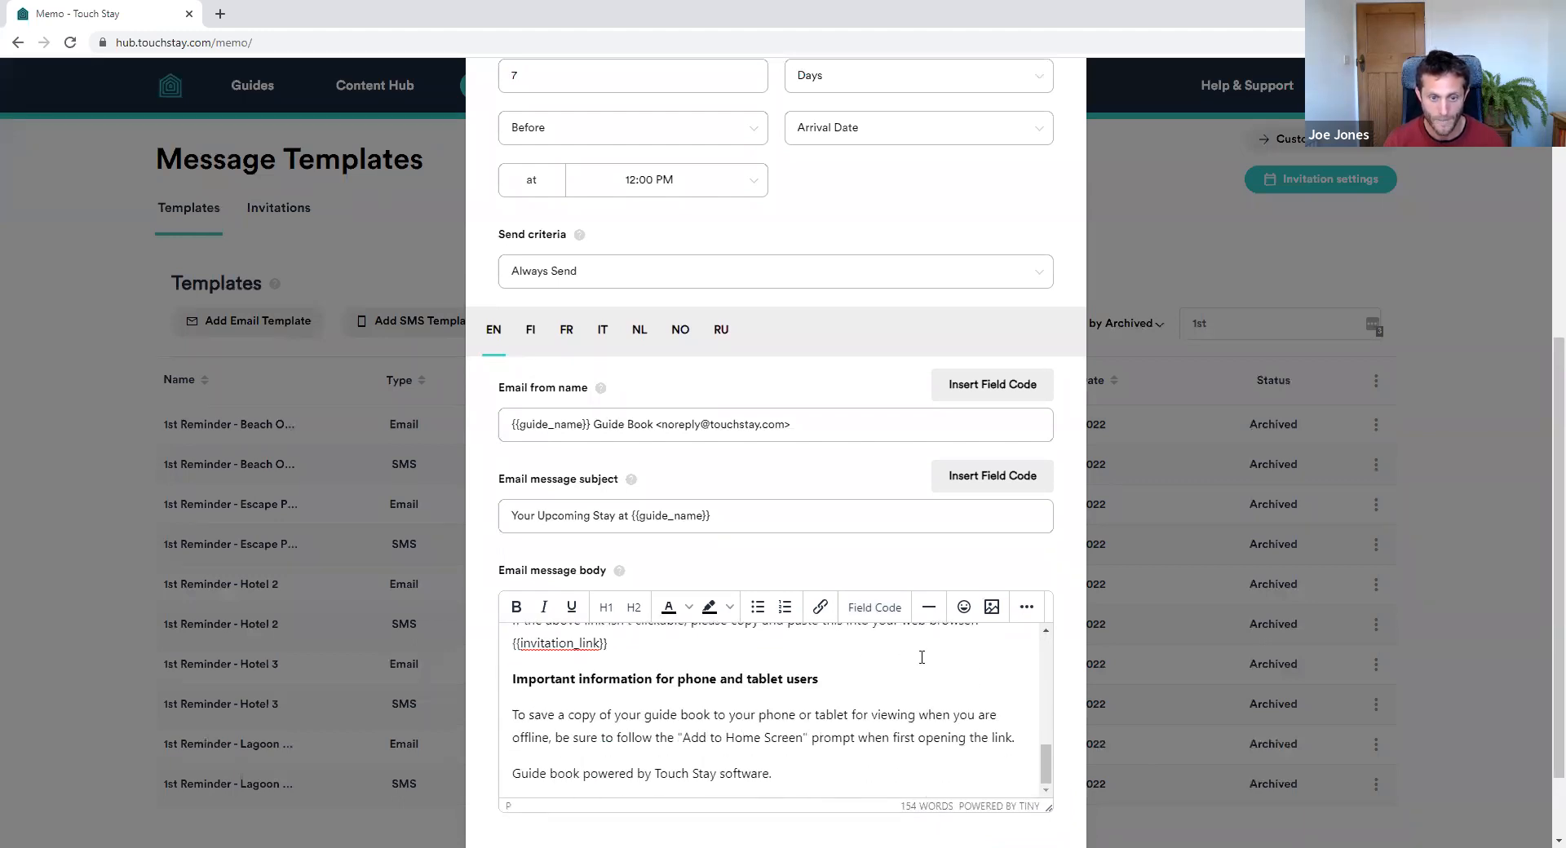
left_click(1023, 796)
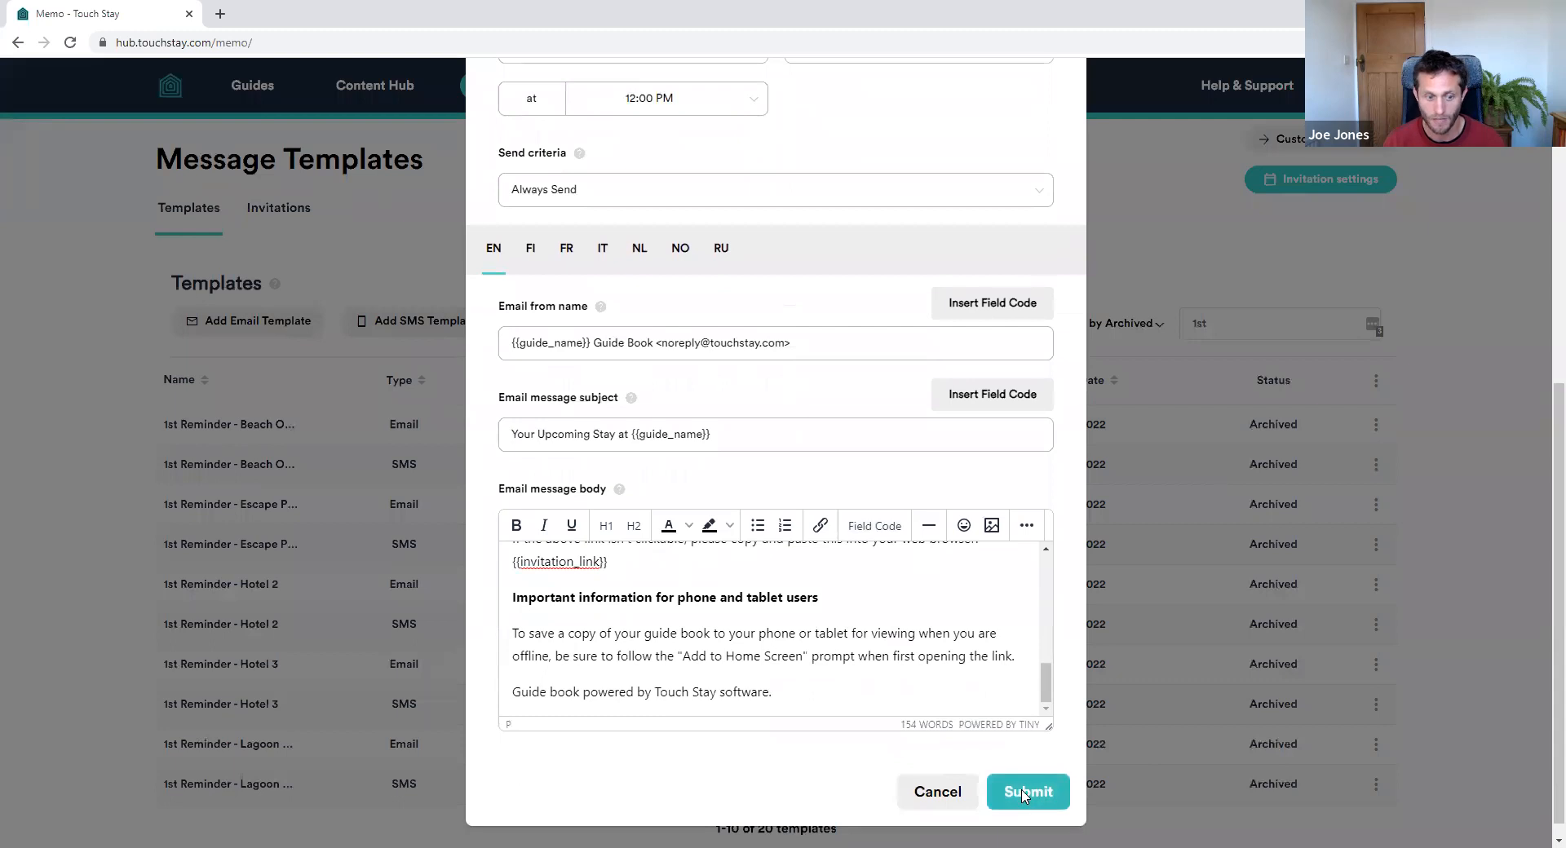
left_click(920, 519)
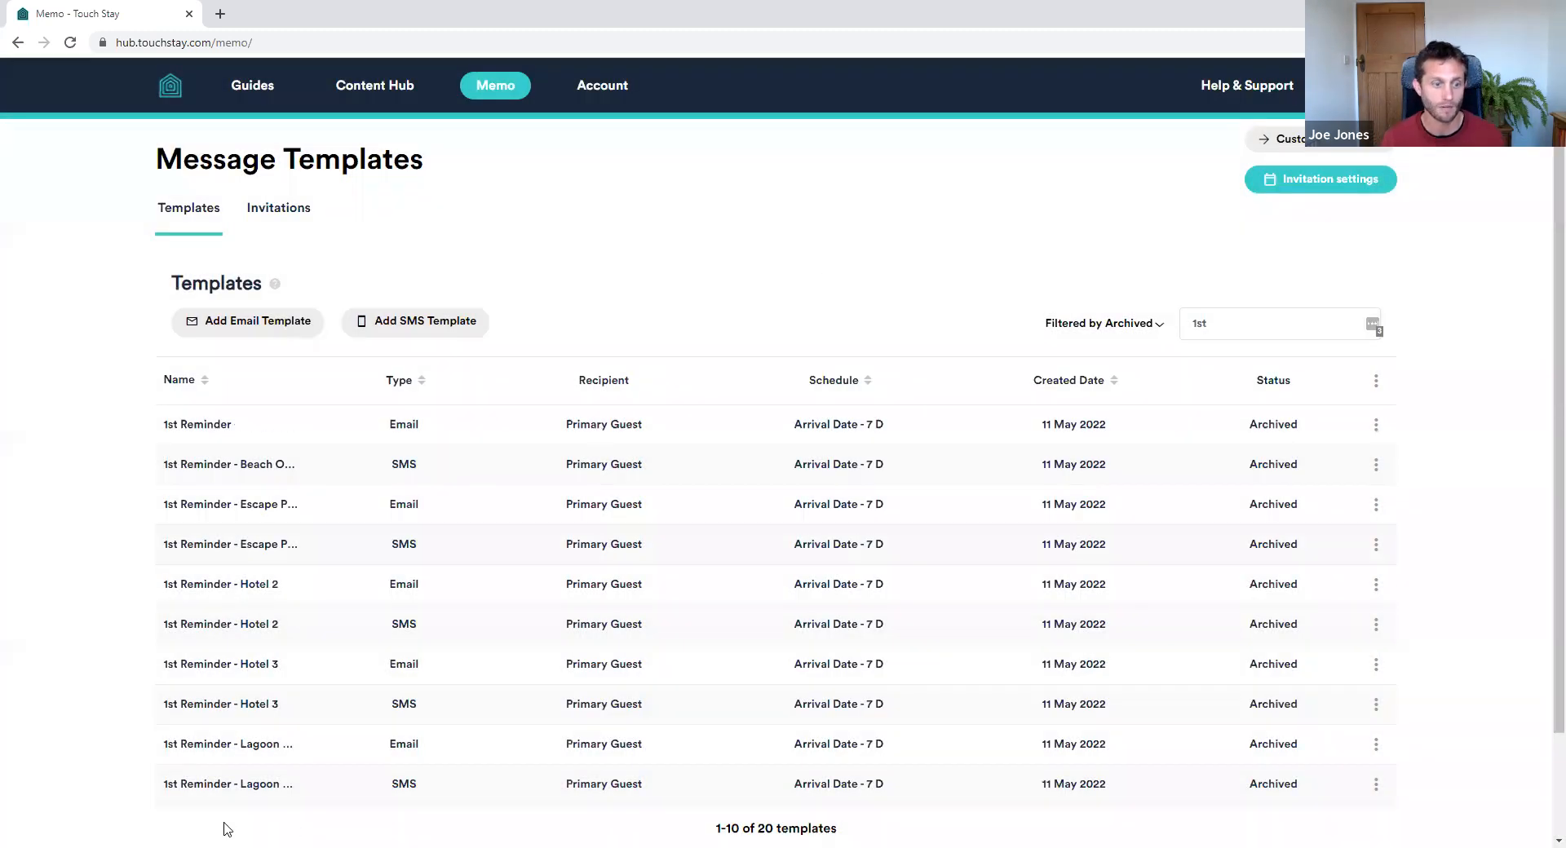
Filter the templates list to Active and clear the search term
left_click(1153, 323)
left_click_drag(1182, 359, 1136, 392)
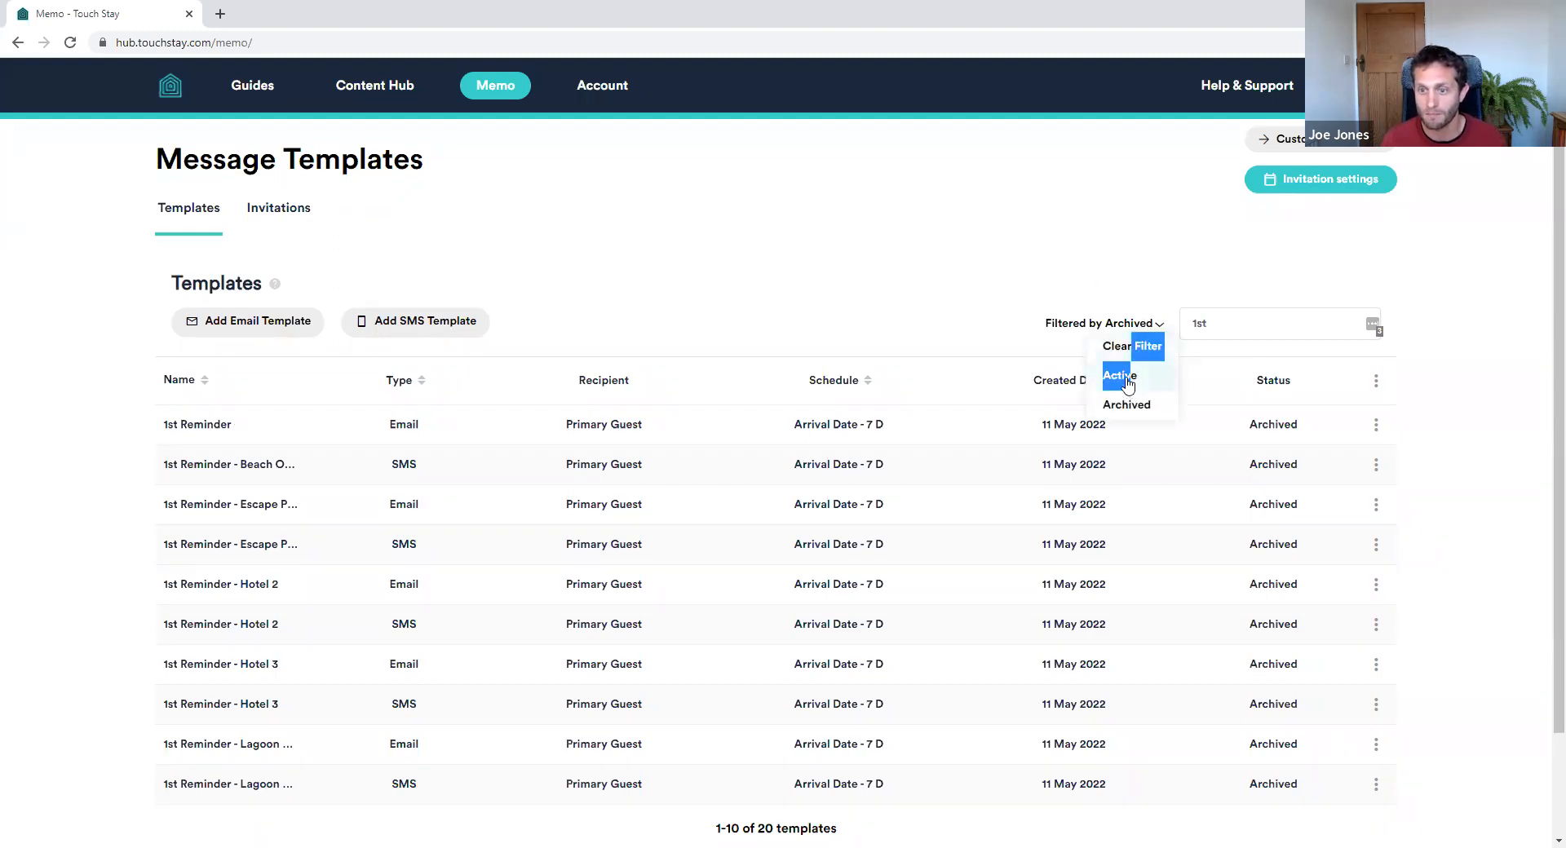
left_click(1136, 391)
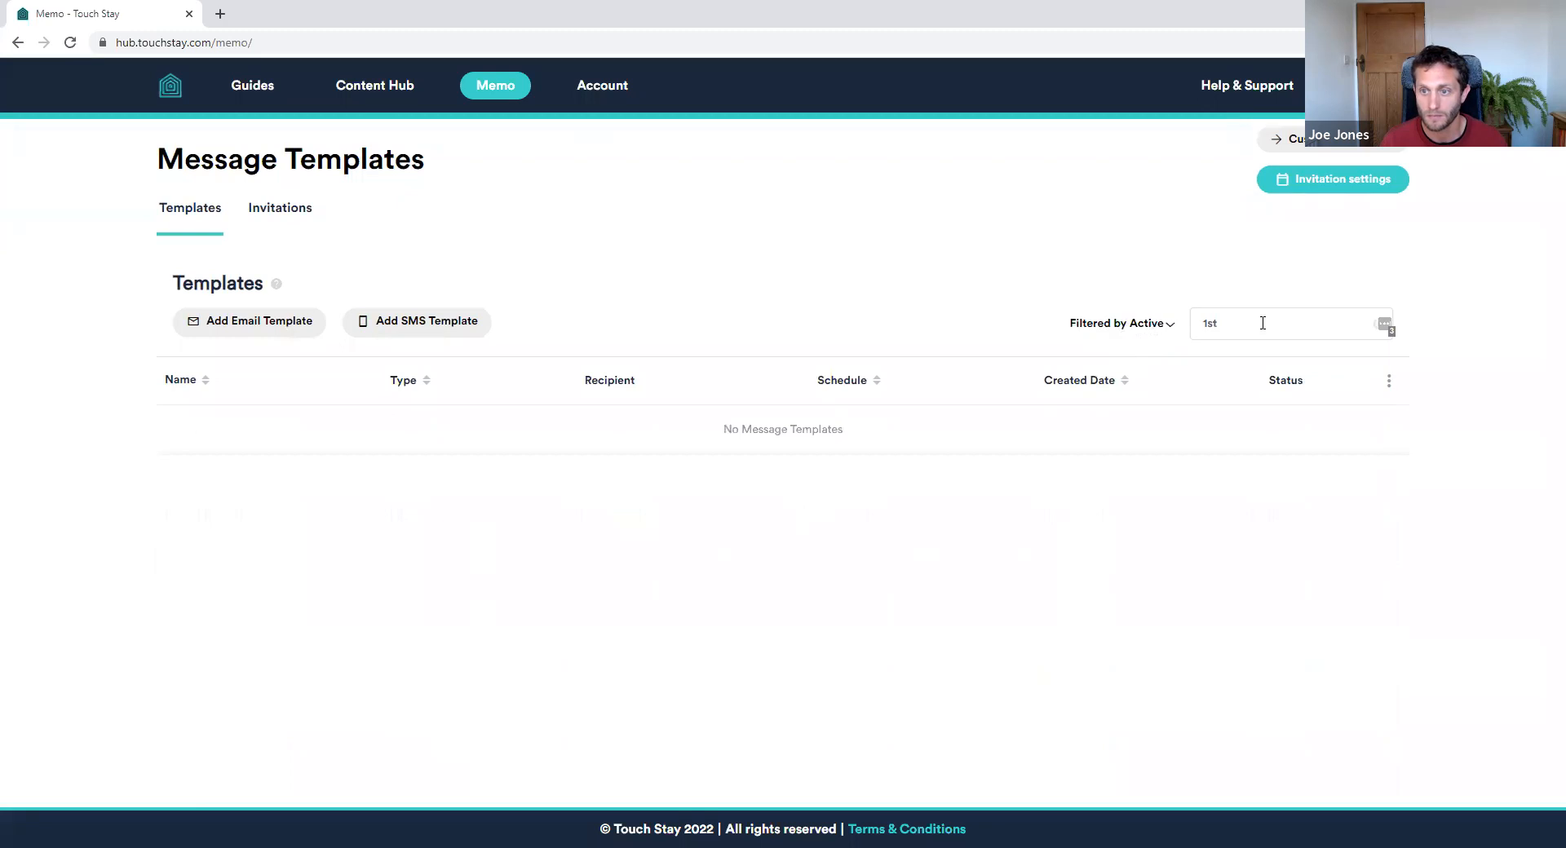
left_click(1377, 326)
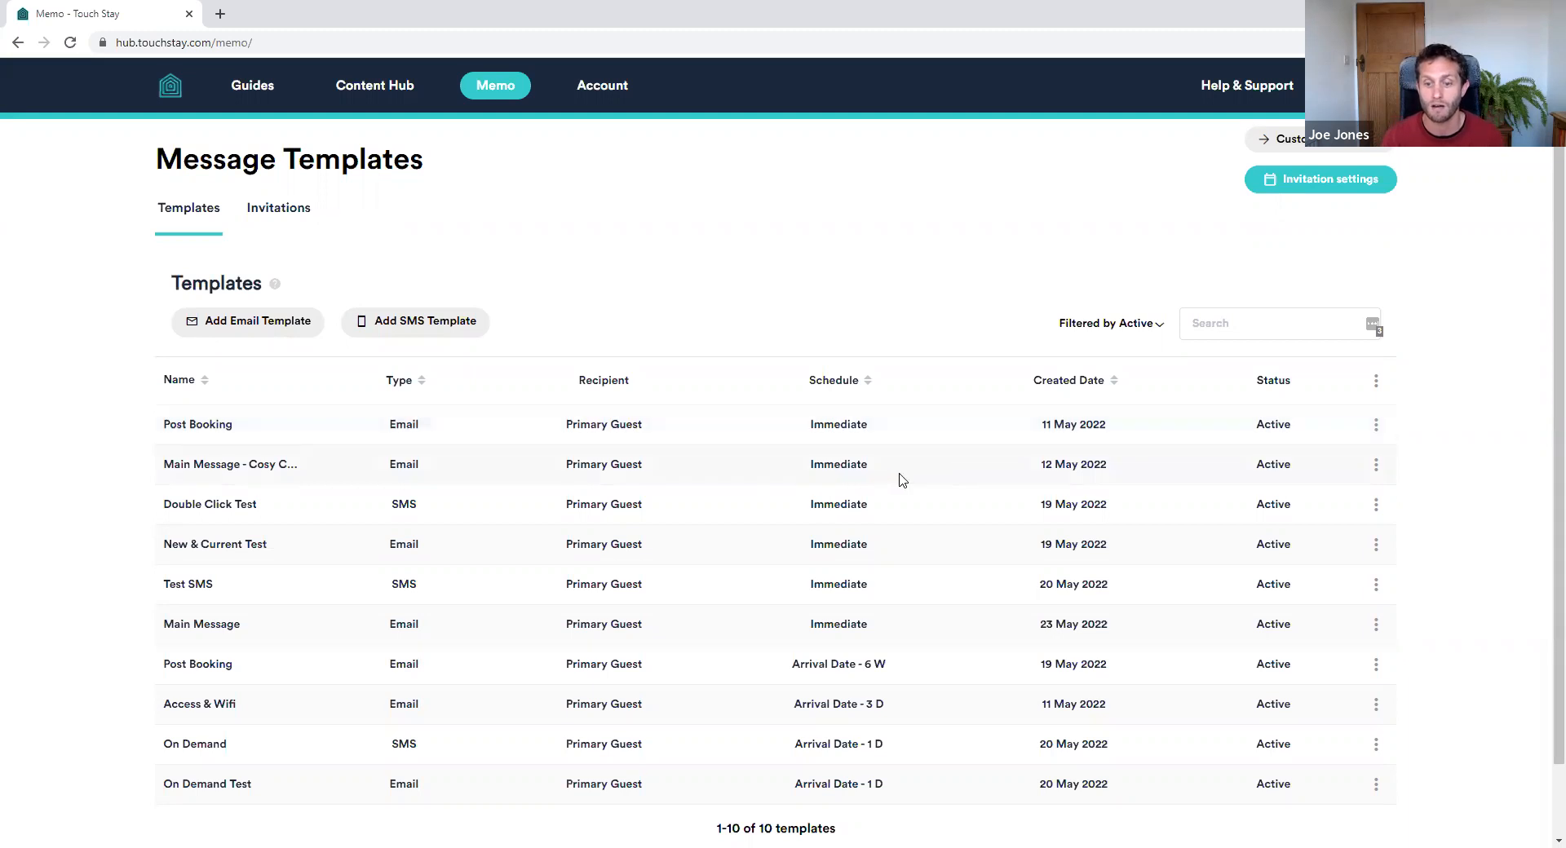
Sort active templates by Created Date oldest first, then review the bulk actions and Templates help text
left_click(1116, 393)
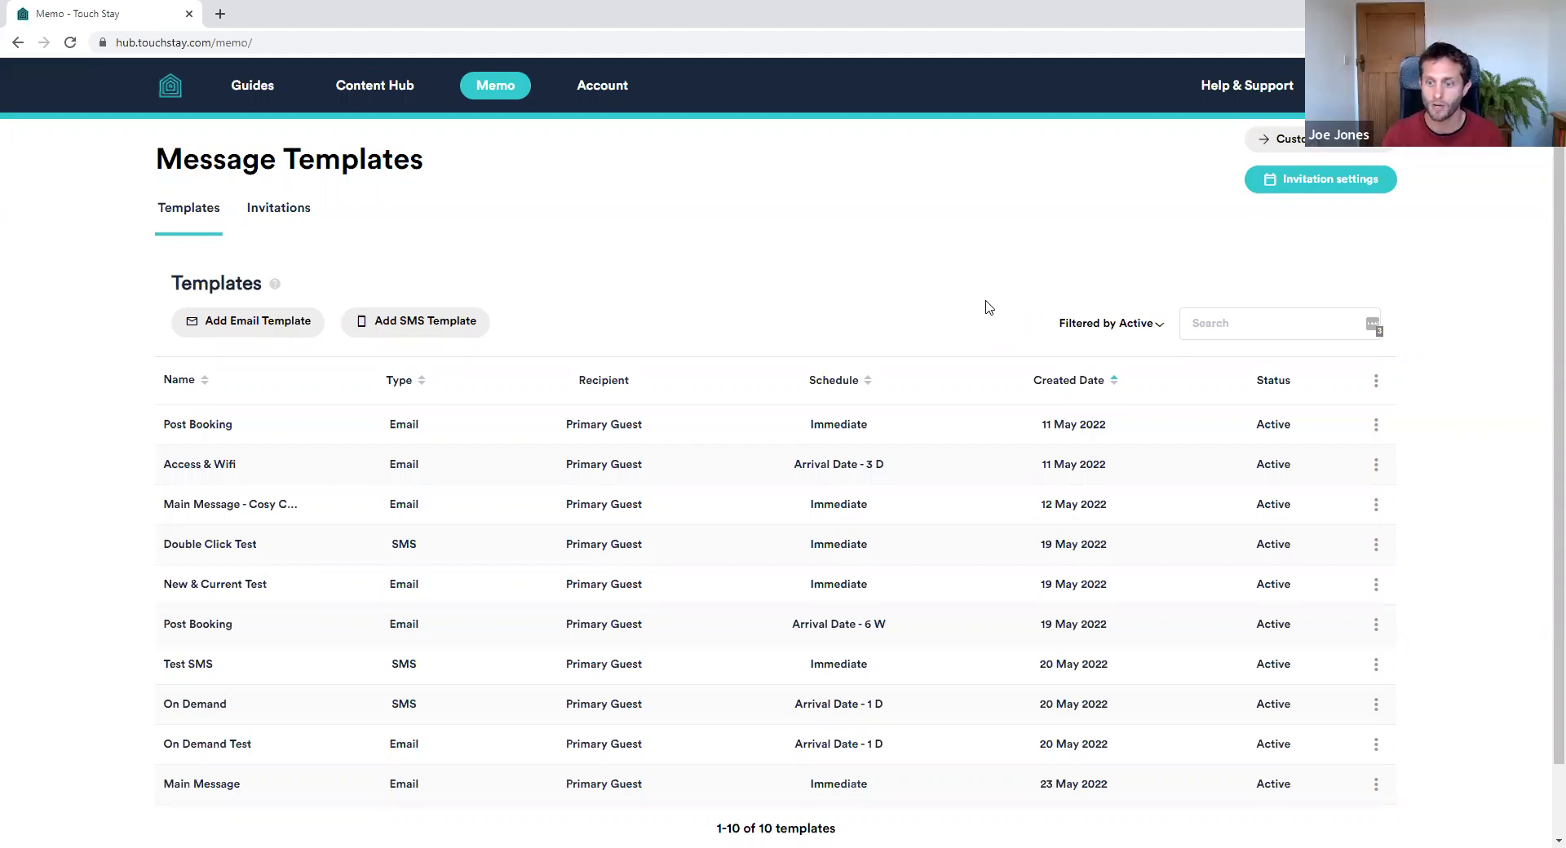
left_click(1378, 388)
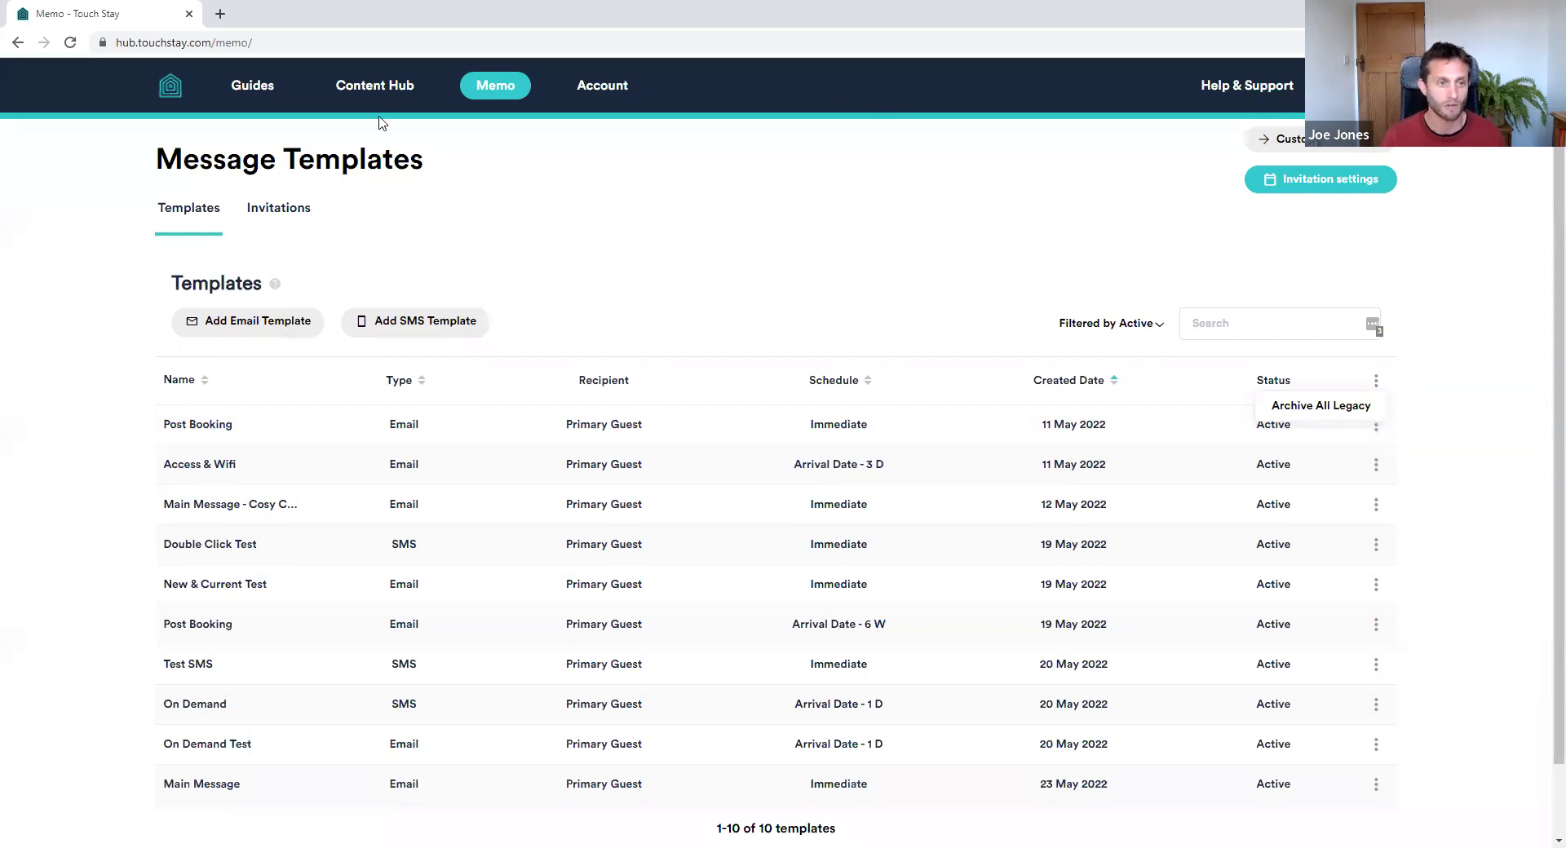
left_click(275, 285)
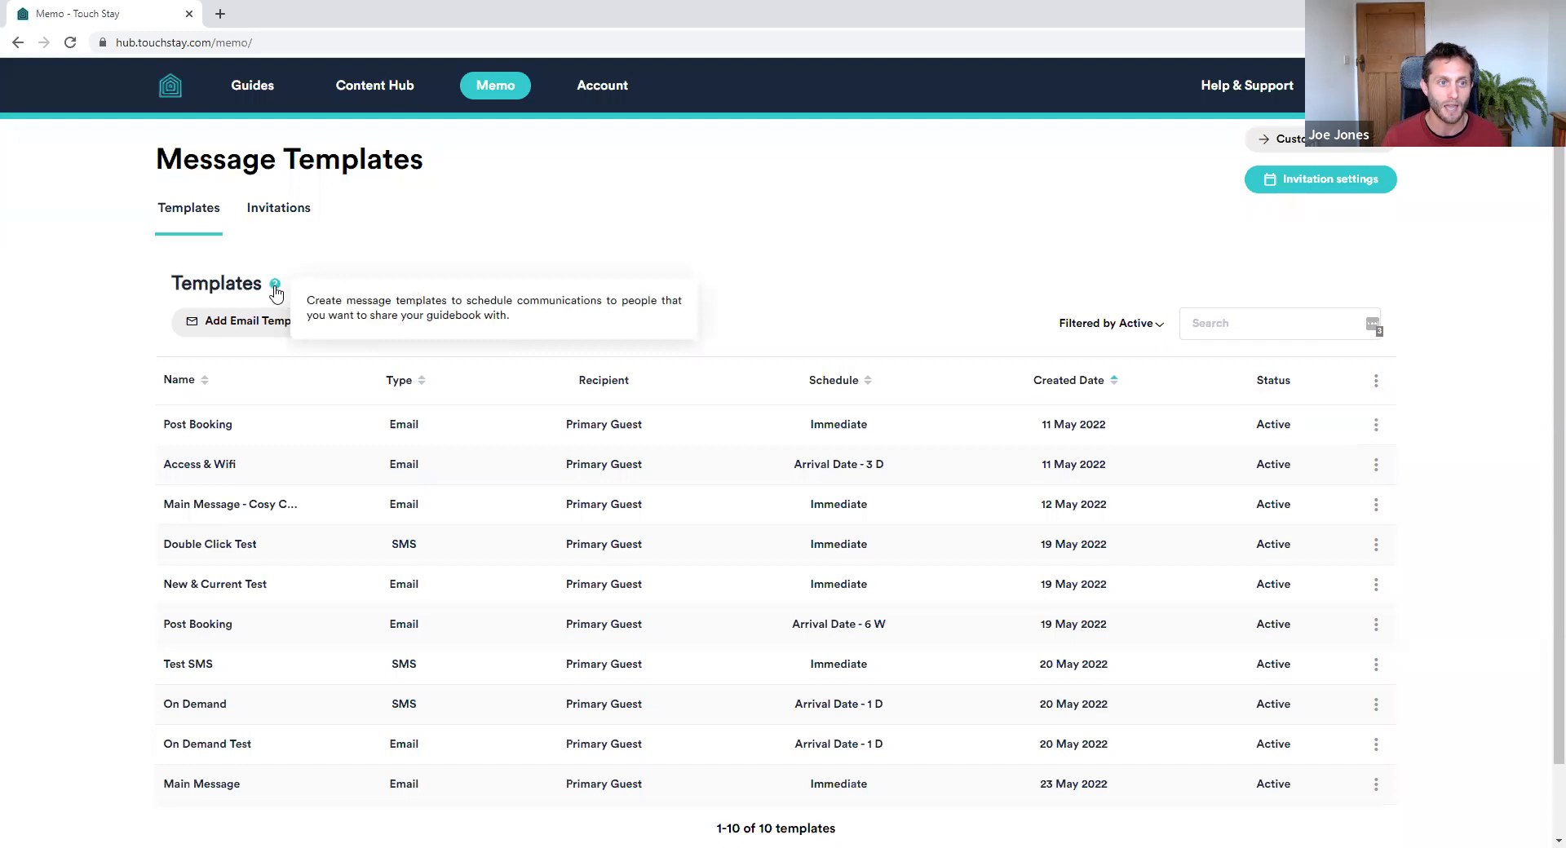
left_click(275, 284)
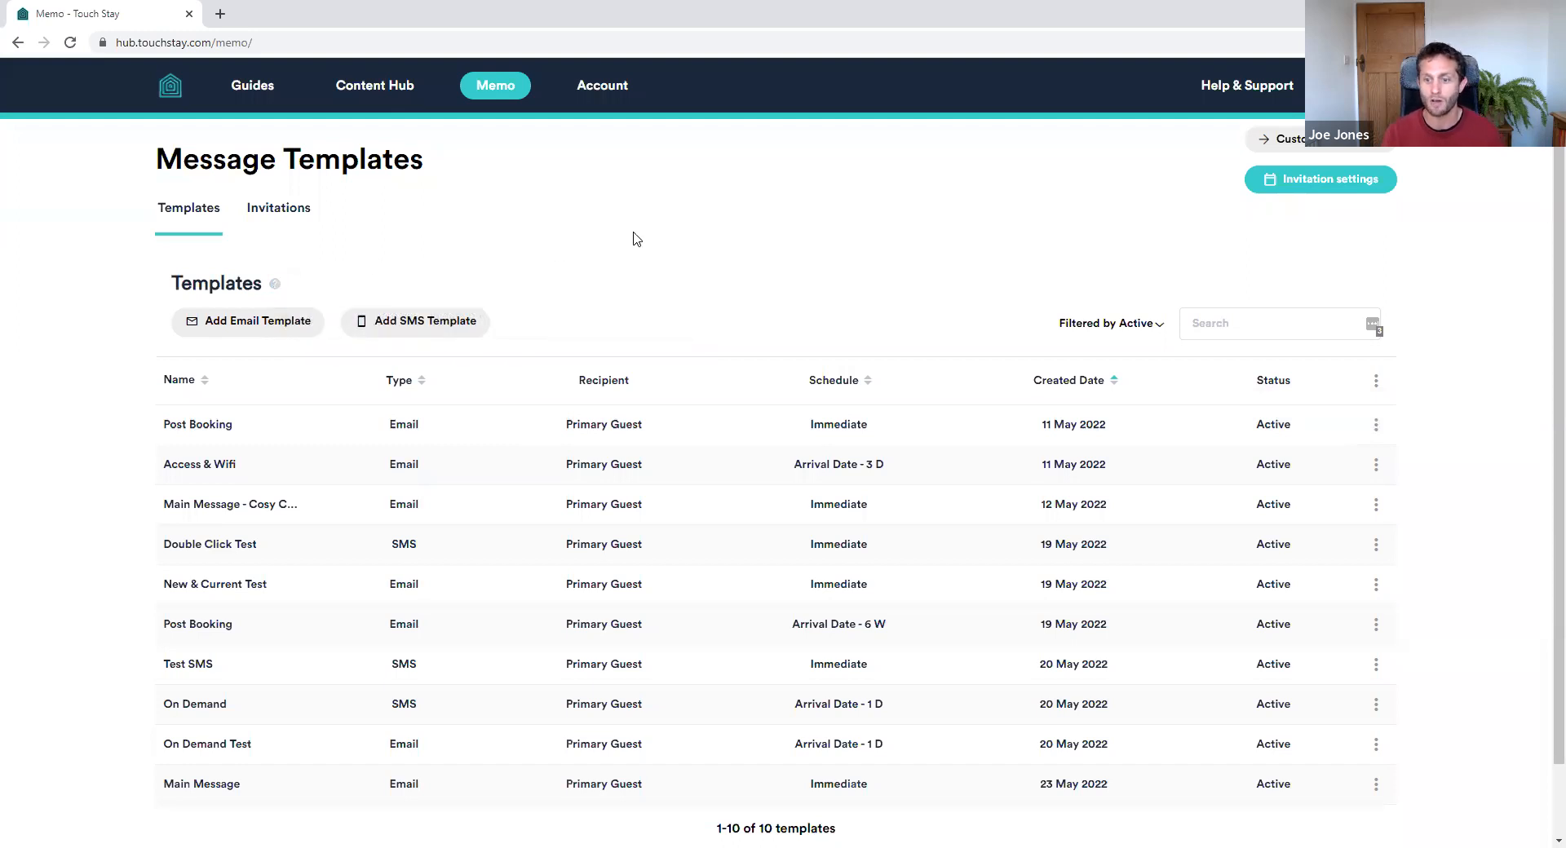